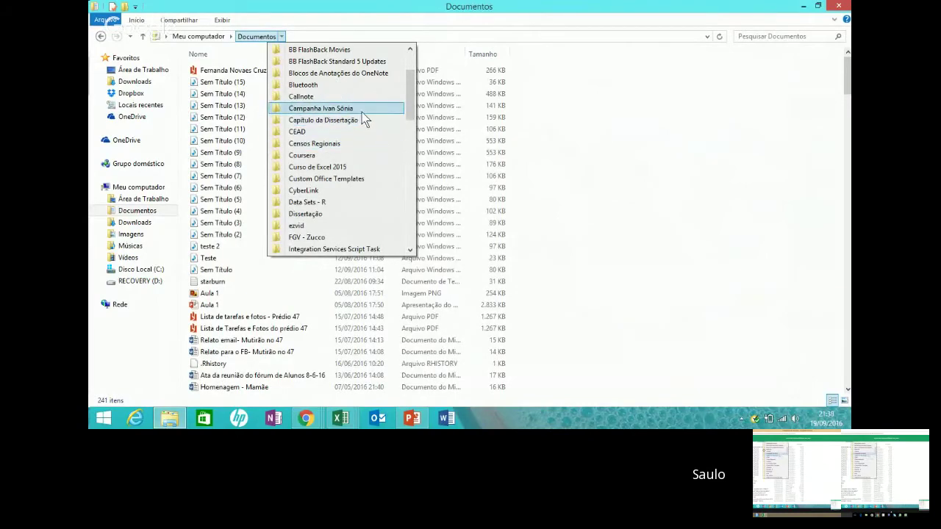
Open the Planilhas folder inside Curso de Excel 2015 in Documentos.
{"action": "scroll", "coordinate": [367, 124], "scroll_direction": "down", "scroll_amount": 1}
{"action": "left_click", "coordinate": [380, 143]}
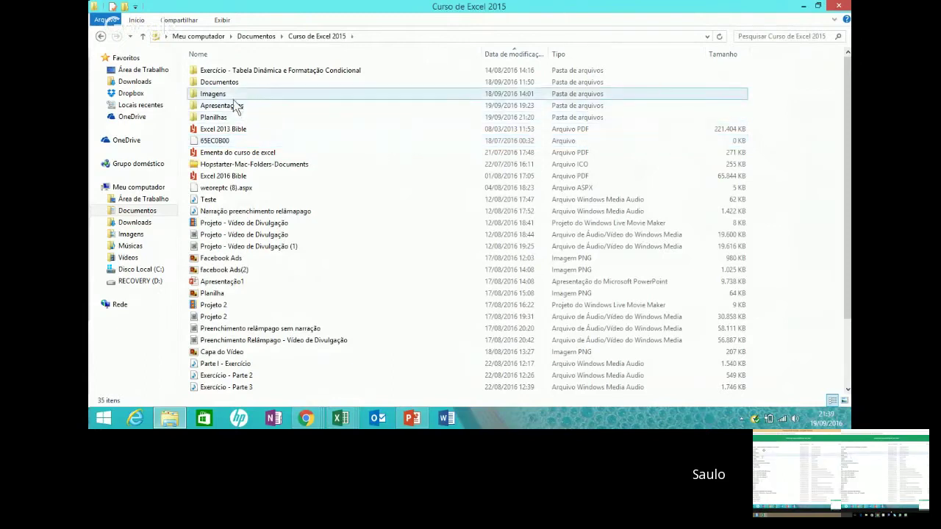
{"action": "double_click", "coordinate": [234, 118]}
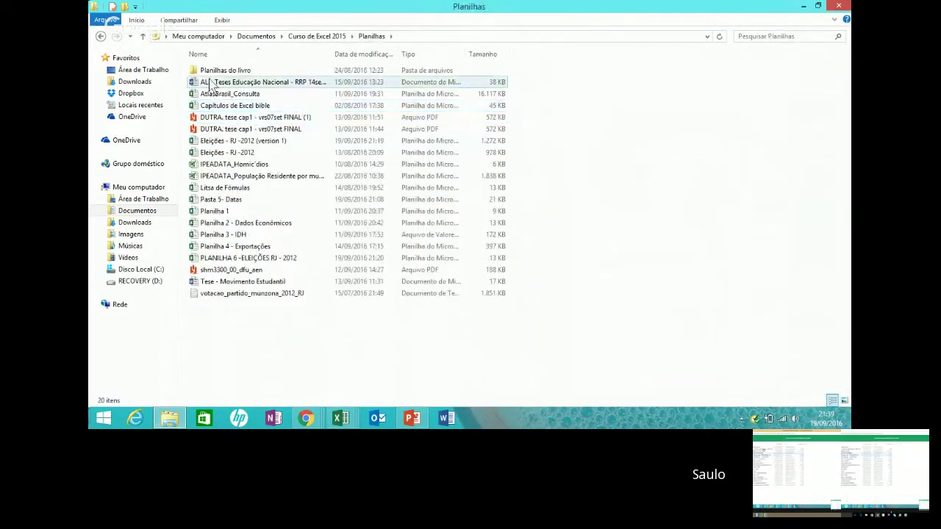
Rename the IPEADATA homicides file in the Planilhas folder as IPEADATA_Nascimento.
{"action": "left_click", "coordinate": [253, 178]}
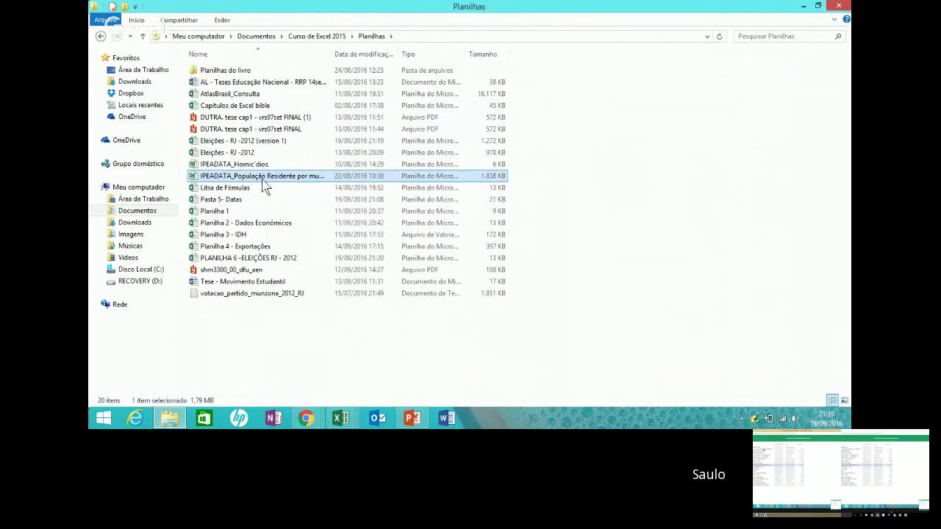
{"action": "key", "text": "Up"}
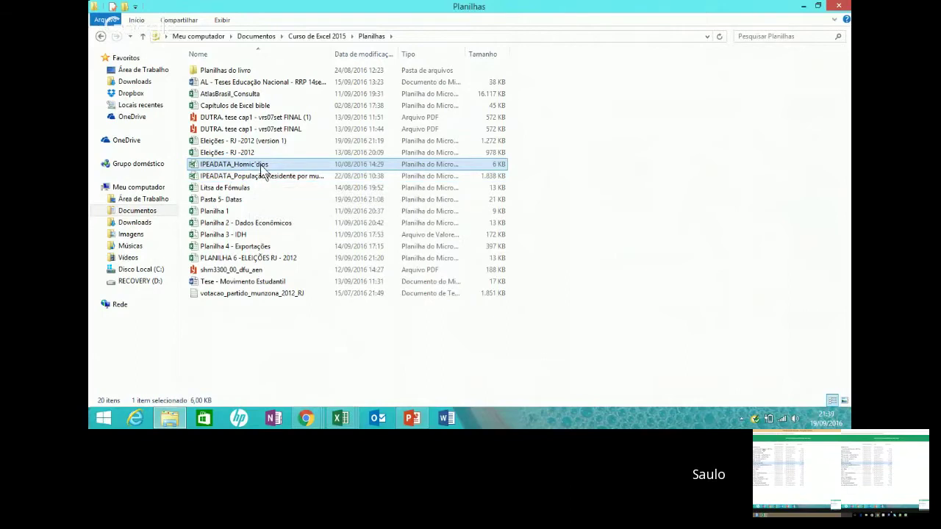
{"action": "left_click", "coordinate": [257, 166]}
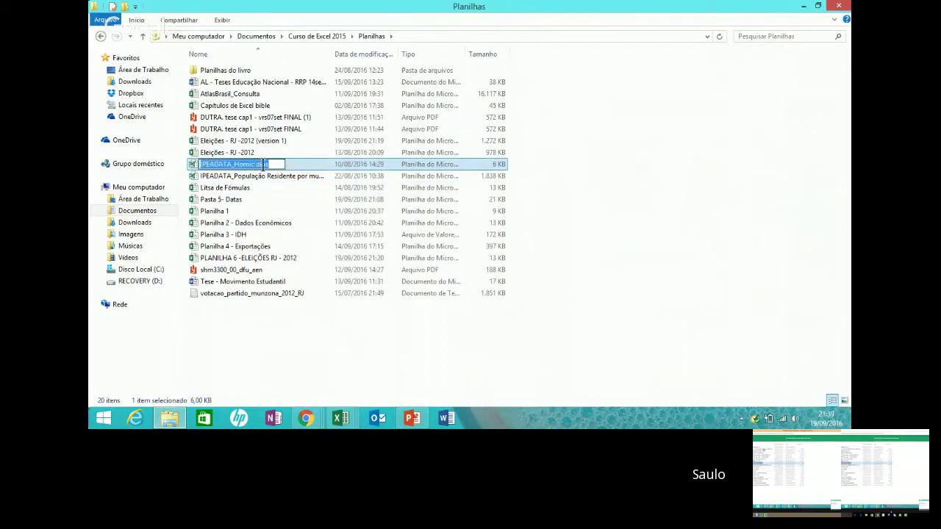
{"action": "left_click", "coordinate": [275, 165]}
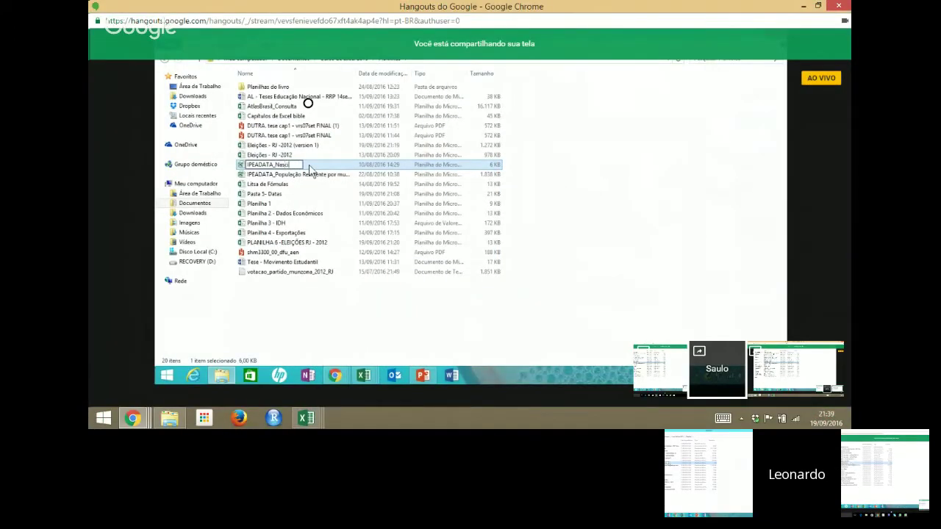
{"action": "left_click", "coordinate": [336, 174]}
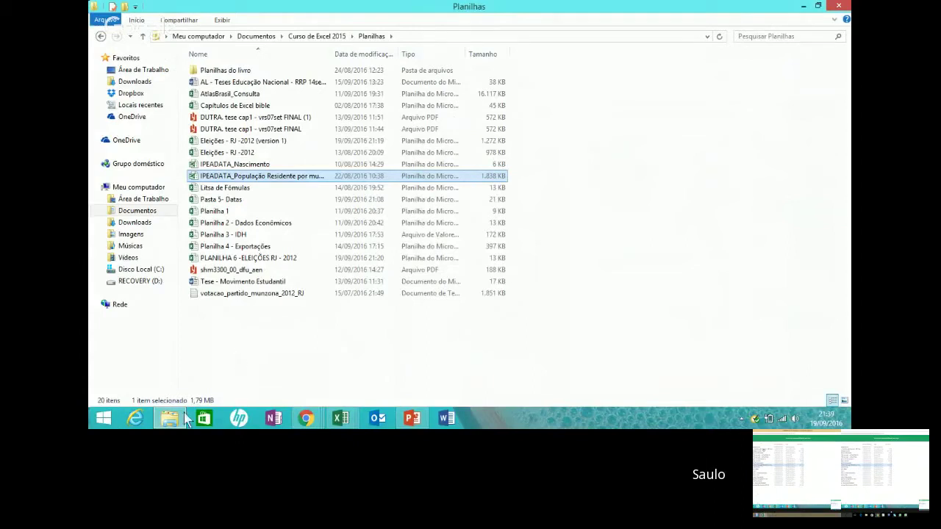
Switch to Chrome and bring up the Planilhas folder in Google Drive.
{"action": "mouse_move", "coordinate": [180, 419]}
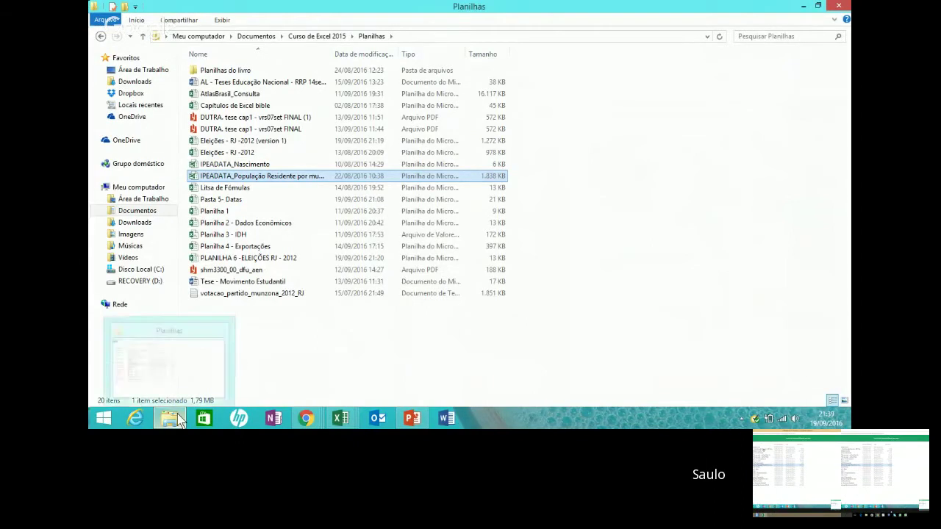
{"action": "mouse_move", "coordinate": [305, 418]}
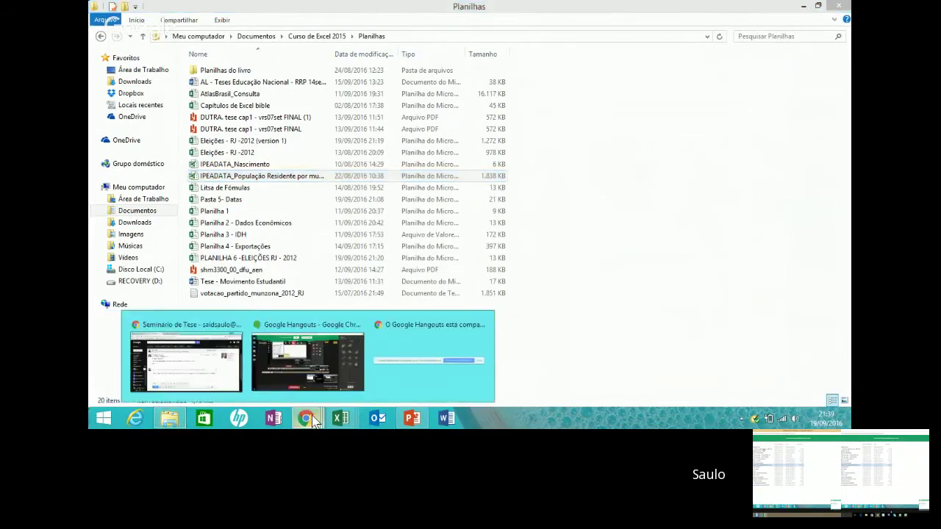
{"action": "left_click", "coordinate": [190, 354]}
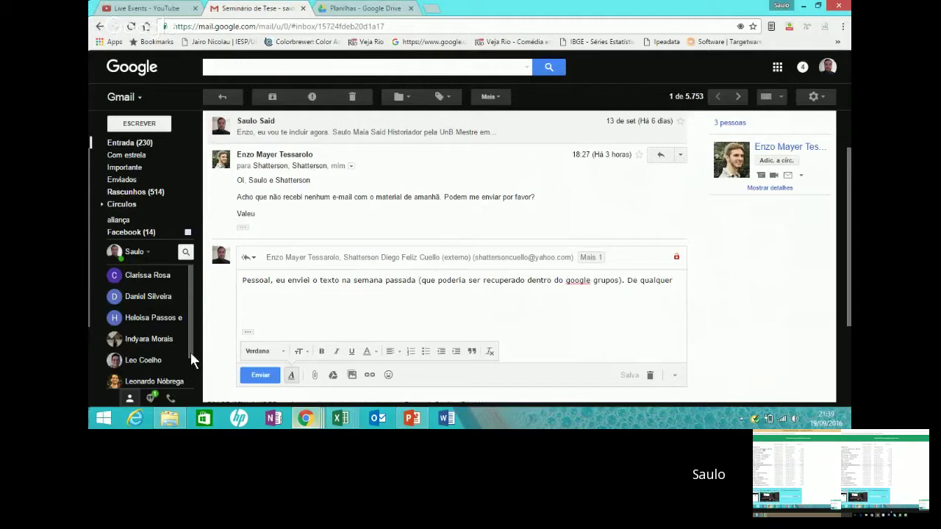
{"action": "left_click", "coordinate": [376, 10]}
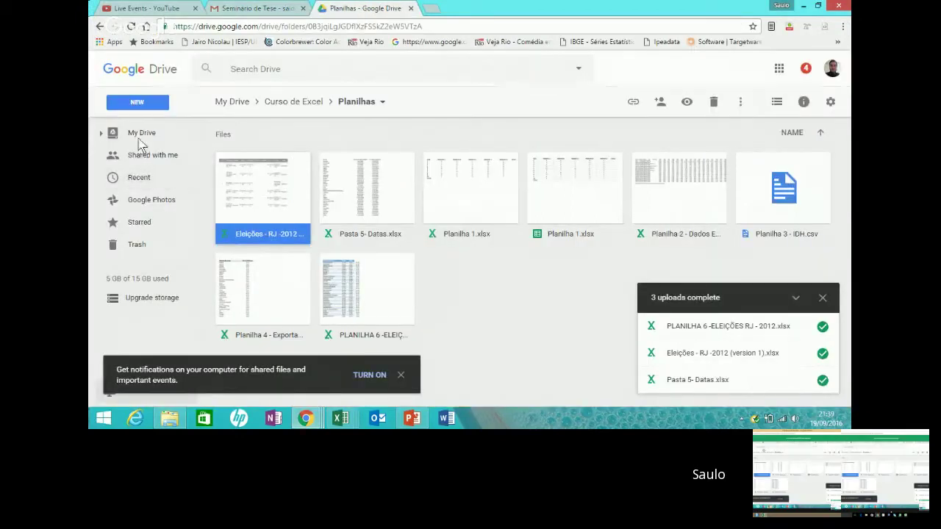
Upload the files IPEADATA_População Residente por município and IPEADATA_Nascimento to the Drive folder and dismiss the upload notice.
{"action": "left_click", "coordinate": [146, 106]}
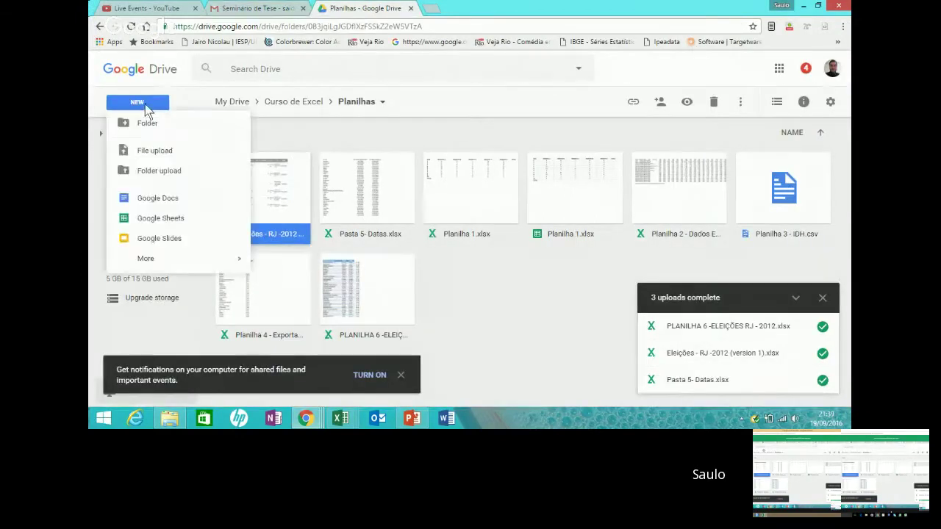
{"action": "left_click", "coordinate": [156, 151]}
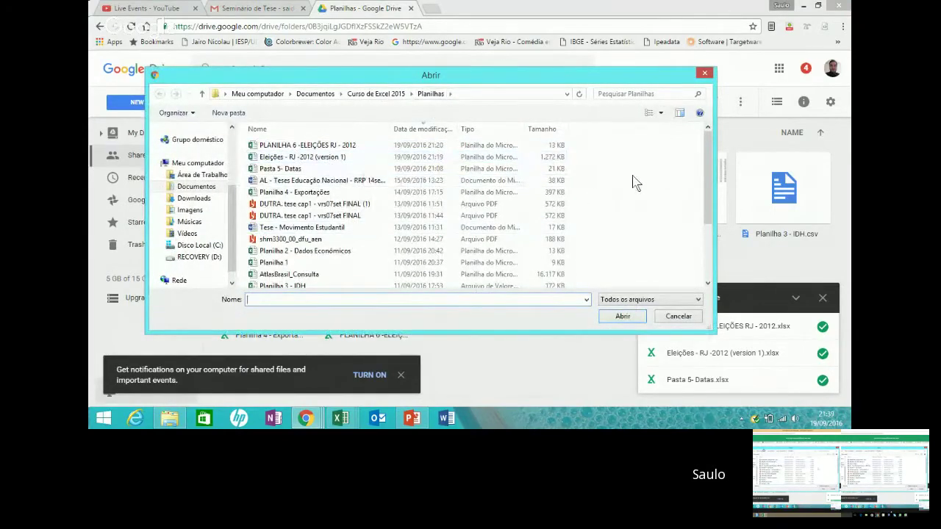
{"action": "scroll", "coordinate": [702, 185], "scroll_direction": "down", "scroll_amount": 2}
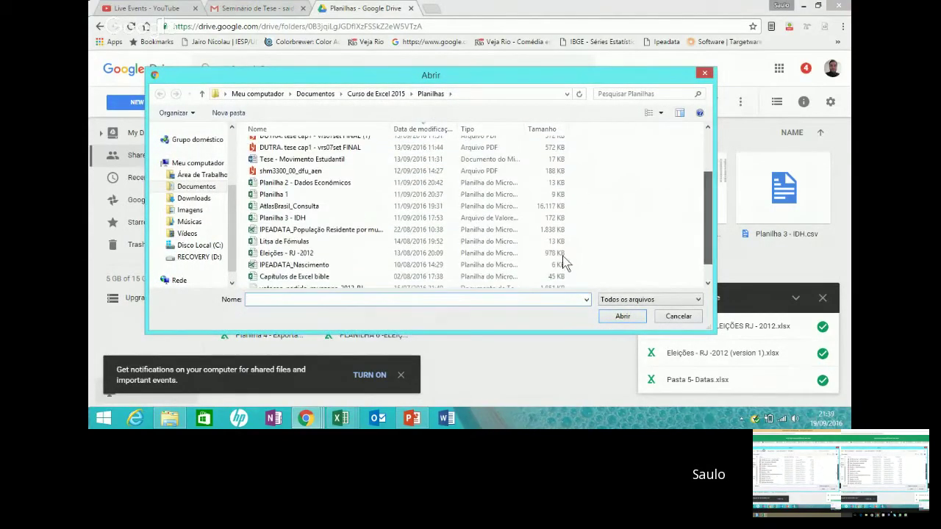
{"action": "left_click", "coordinate": [365, 231], "text": "shift"}
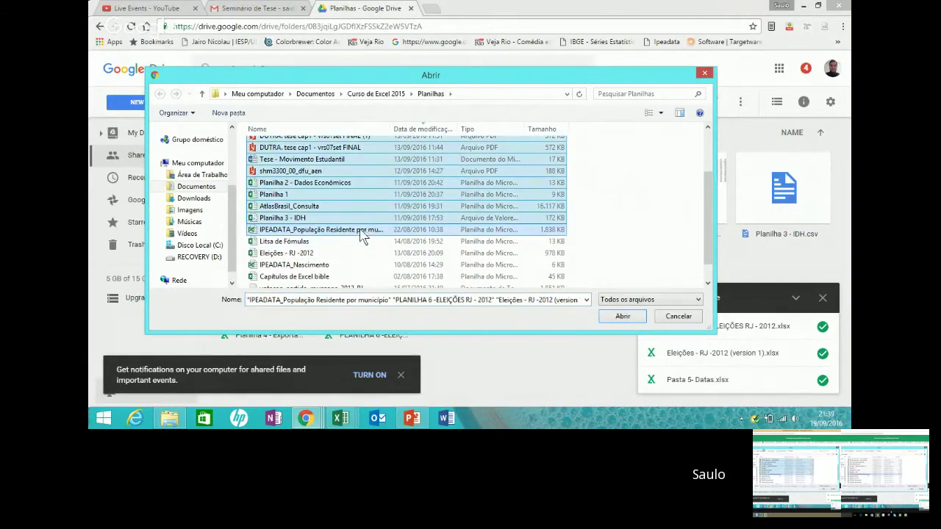
{"action": "left_click", "coordinate": [361, 230]}
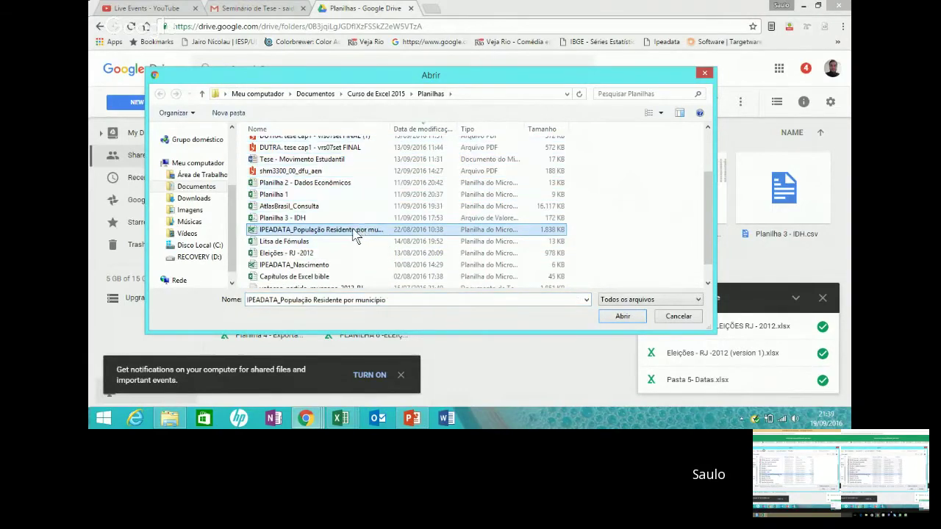
{"action": "left_click", "coordinate": [324, 265], "text": "ctrl"}
{"action": "left_click", "coordinate": [623, 316]}
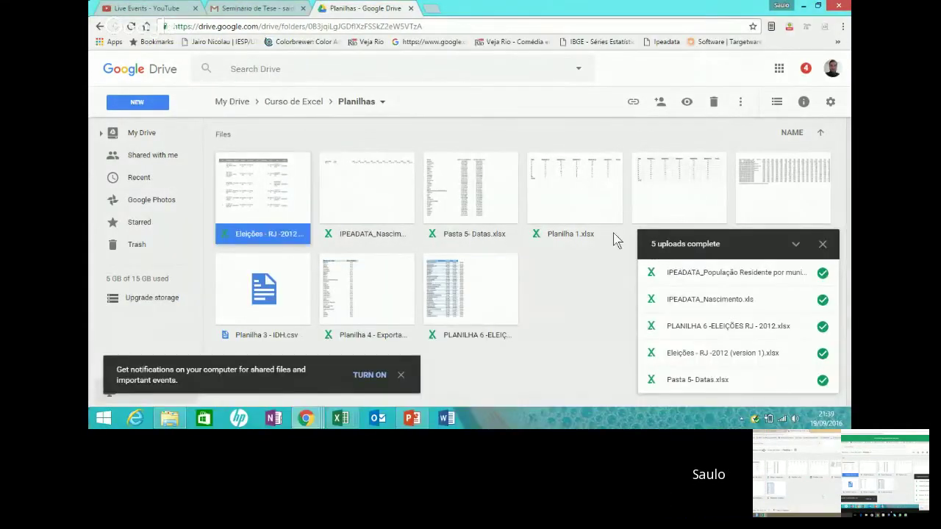
{"action": "left_click", "coordinate": [822, 247]}
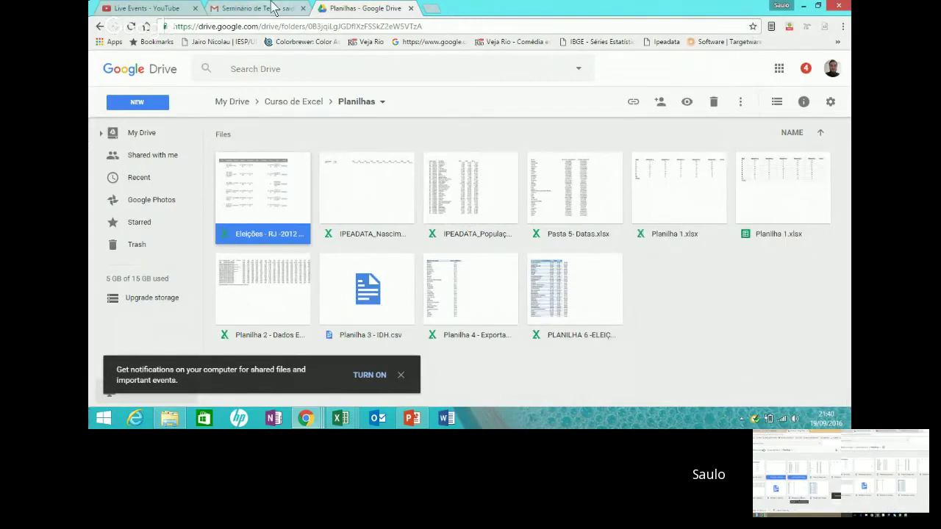
Minimize the browser and switch to the PowerPoint presentation on PROCV.
{"action": "left_click", "coordinate": [804, 7]}
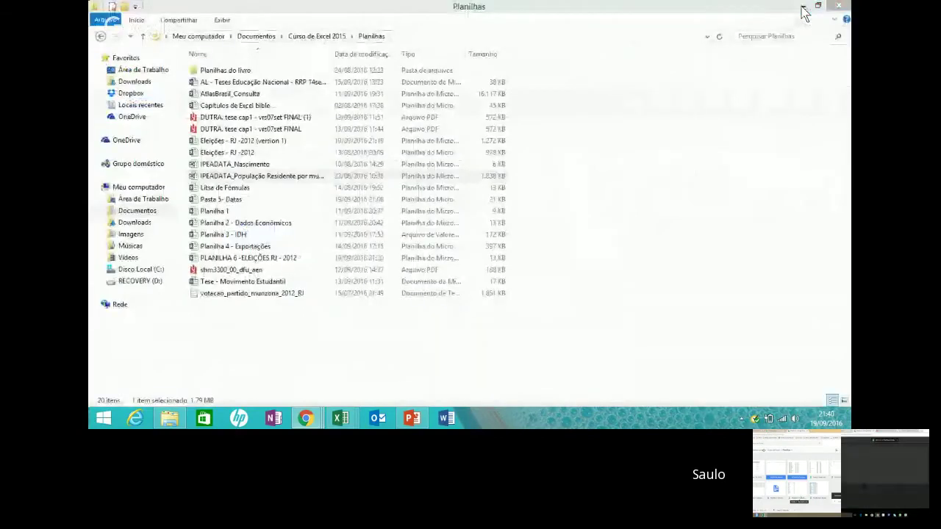
{"action": "left_click", "coordinate": [411, 418]}
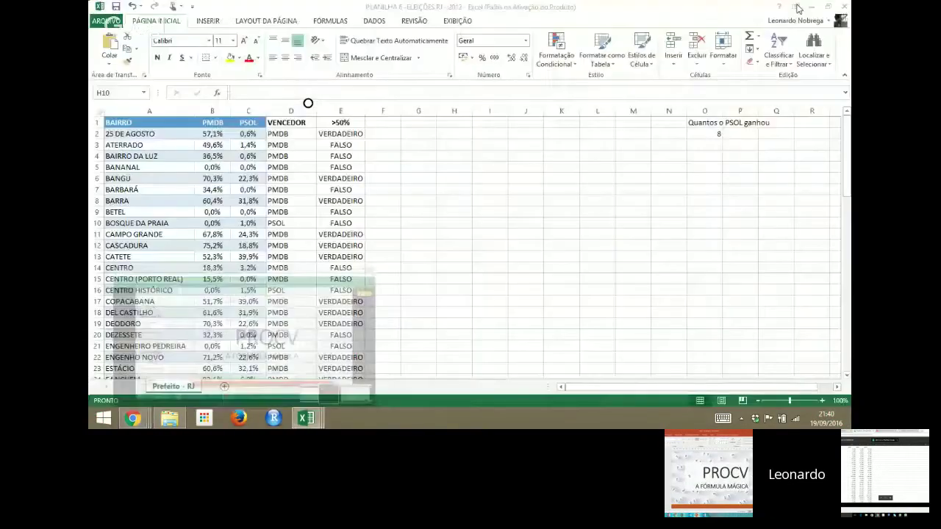
Minimize the open workbook and move the PLANILHA 6 elections file to a free spot under CONCURSO IFRN on the desktop.
{"action": "left_click", "coordinate": [808, 7]}
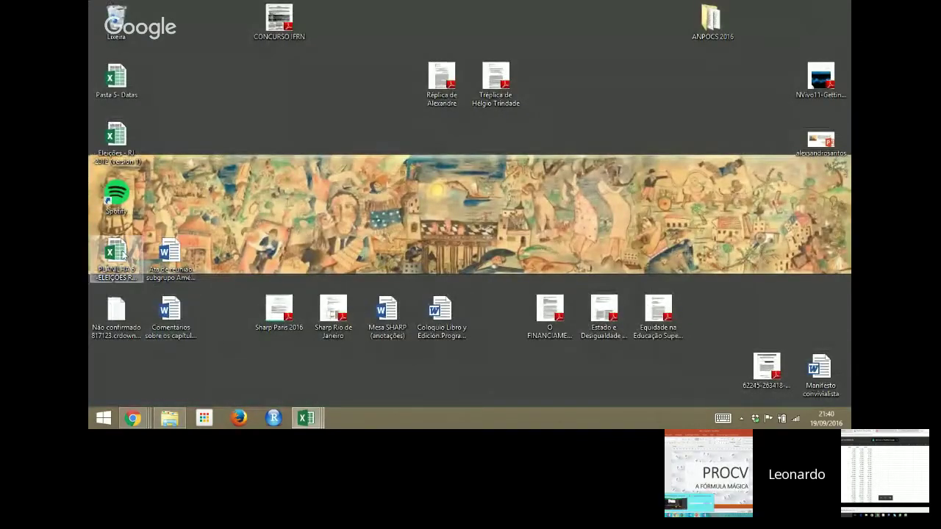
{"action": "left_click_drag", "start_coordinate": [124, 255], "coordinate": [260, 111]}
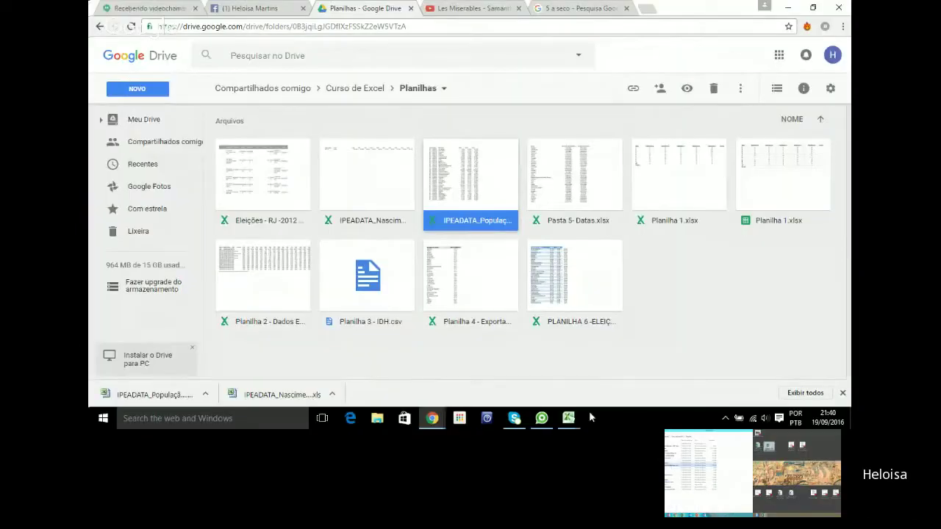
Bring up the Pasta1 workbook and the Eleições - RJ -2012 (version 1) workbook among the open Excel windows.
{"action": "mouse_move", "coordinate": [569, 419]}
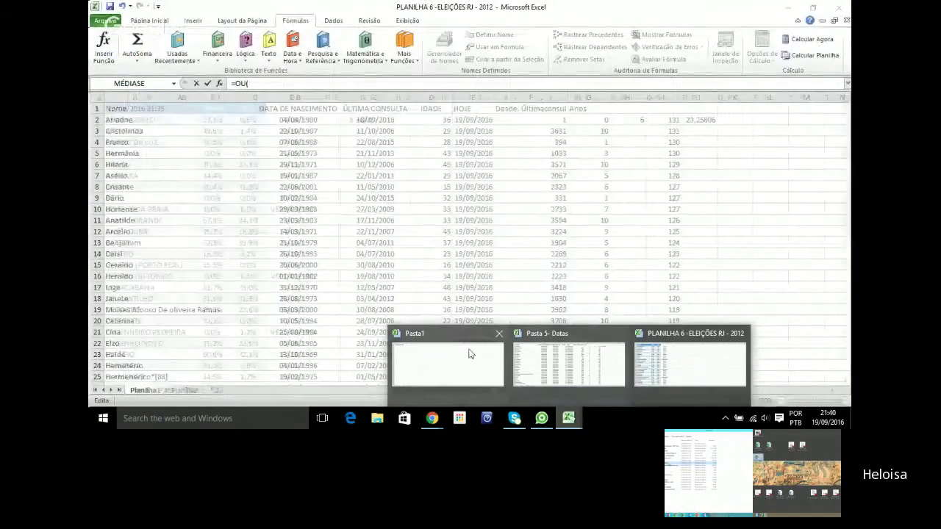
{"action": "left_click", "coordinate": [500, 333]}
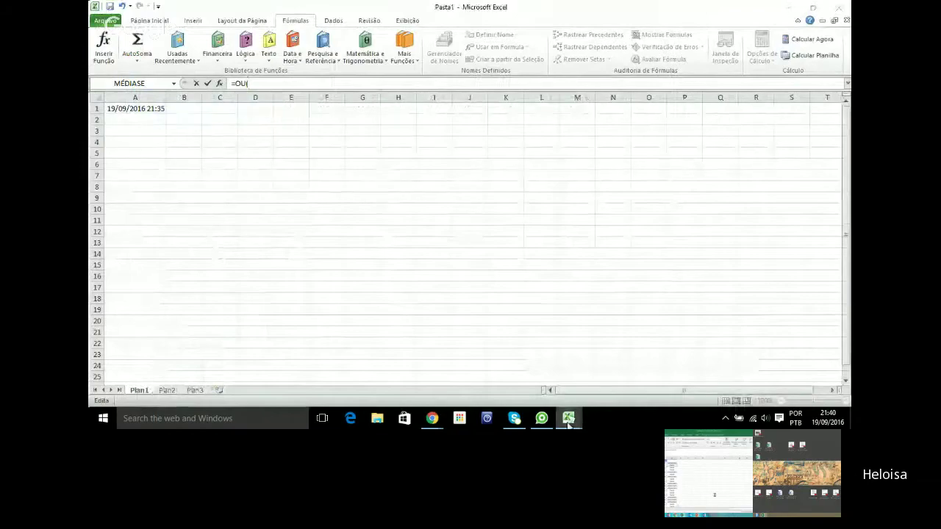
{"action": "mouse_move", "coordinate": [569, 418]}
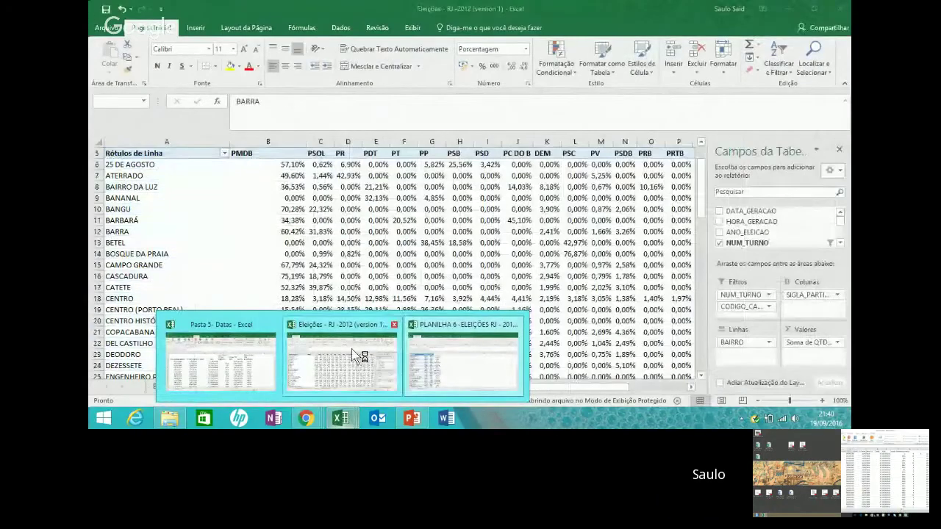
{"action": "left_click", "coordinate": [331, 360]}
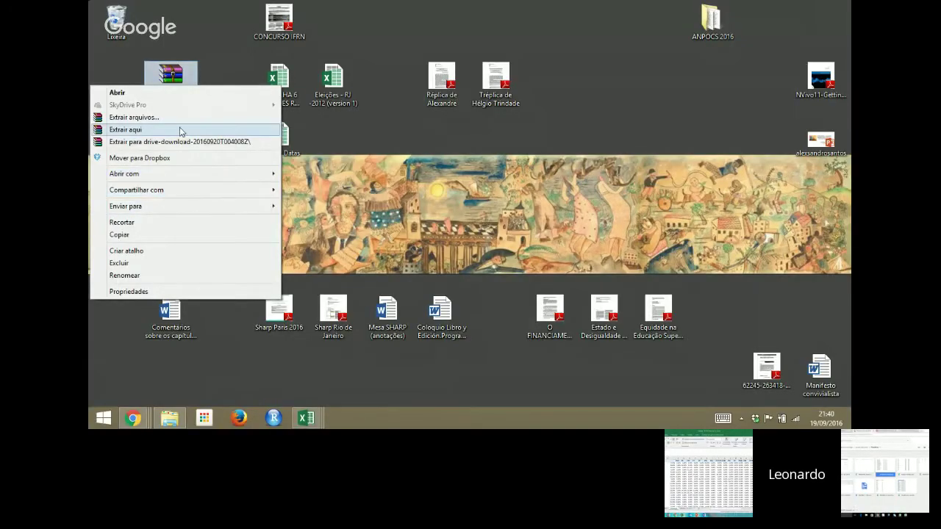
Extract the downloaded Drive archive directly onto the desktop and delete the archive.
{"action": "left_click", "coordinate": [181, 130]}
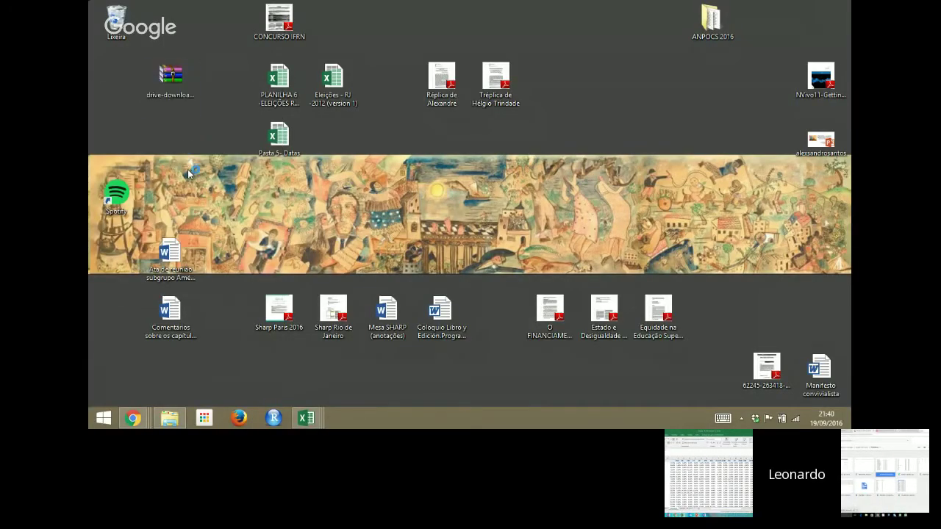
{"action": "left_click", "coordinate": [178, 85]}
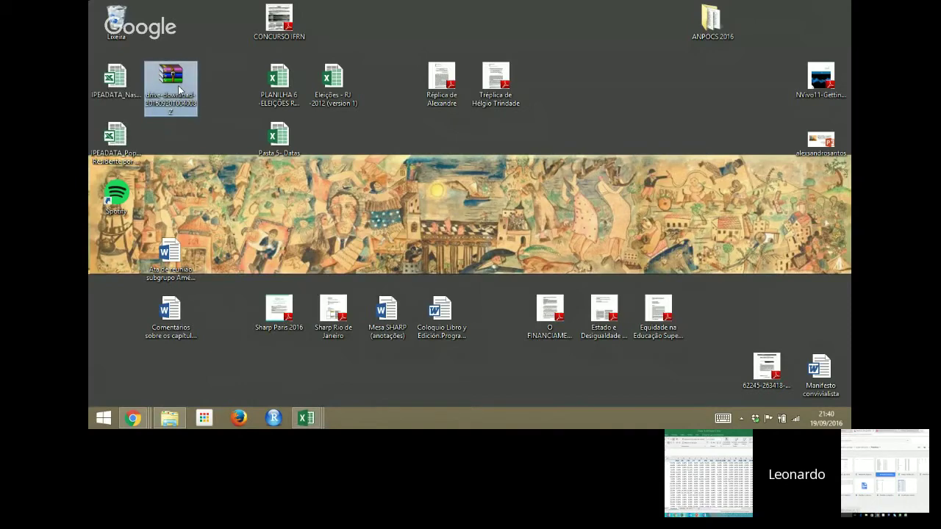
{"action": "left_click", "coordinate": [206, 121]}
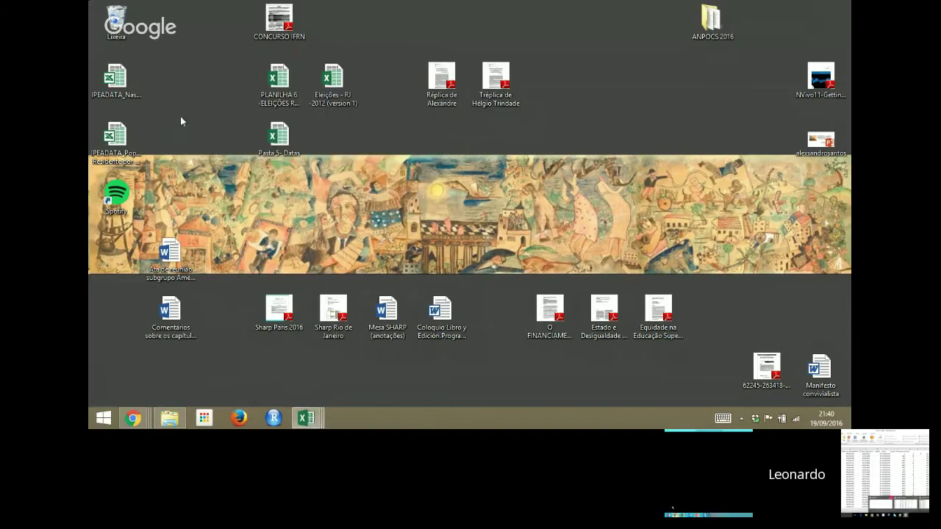
Move the two extracted IPEADATA files one column over on the desktop, toward the other spreadsheets.
{"action": "left_click", "coordinate": [116, 103]}
{"action": "left_click_drag", "start_coordinate": [113, 140], "coordinate": [180, 143]}
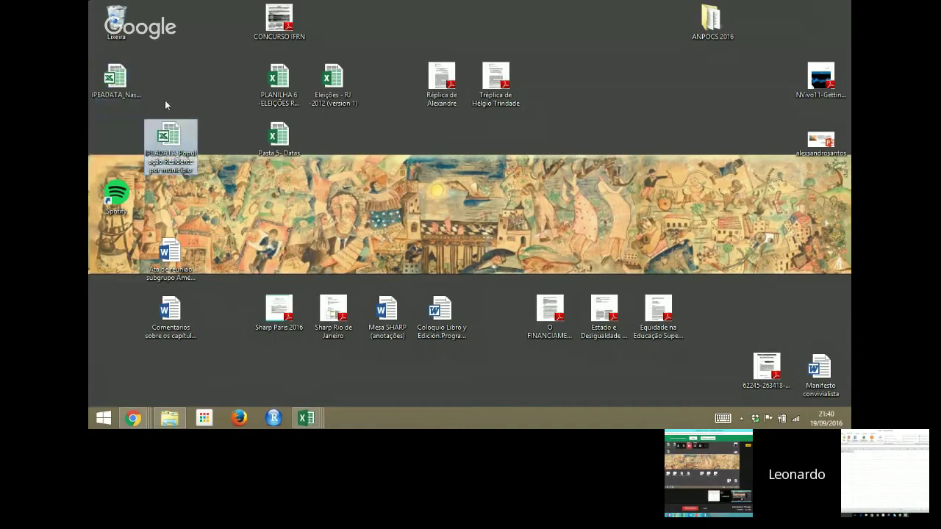
{"action": "left_click_drag", "start_coordinate": [100, 94], "coordinate": [174, 83]}
Open the IPEADATA_Nascimento file from the desktop and minimize the other Excel windows in front of it.
{"action": "double_click", "coordinate": [176, 82]}
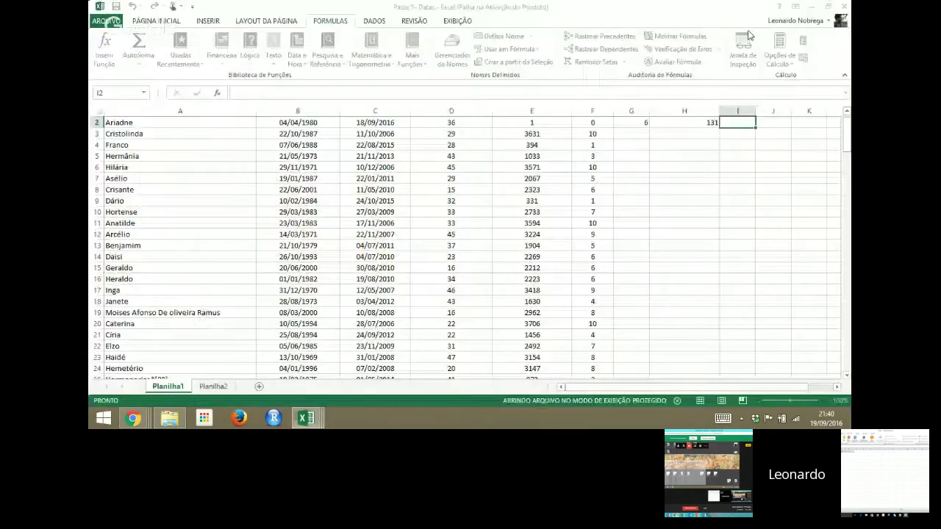
{"action": "left_click", "coordinate": [808, 8]}
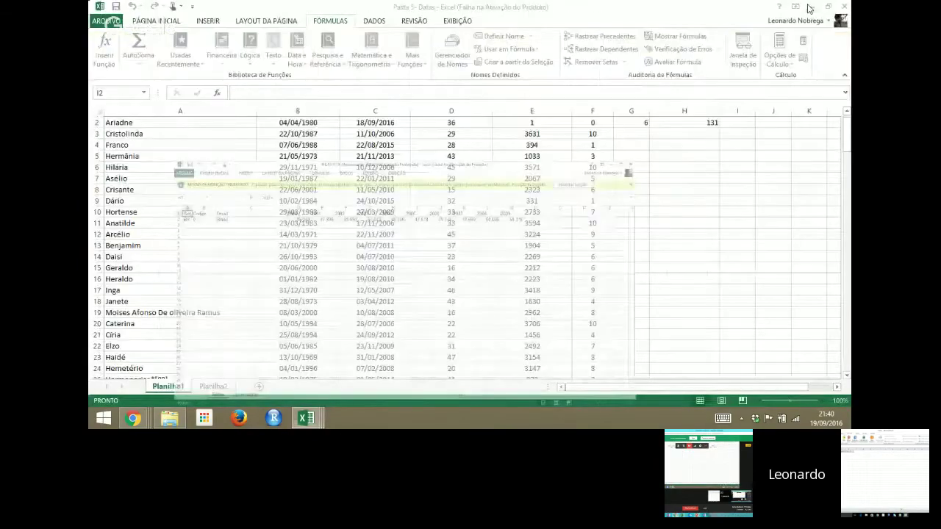
{"action": "left_click", "coordinate": [808, 8]}
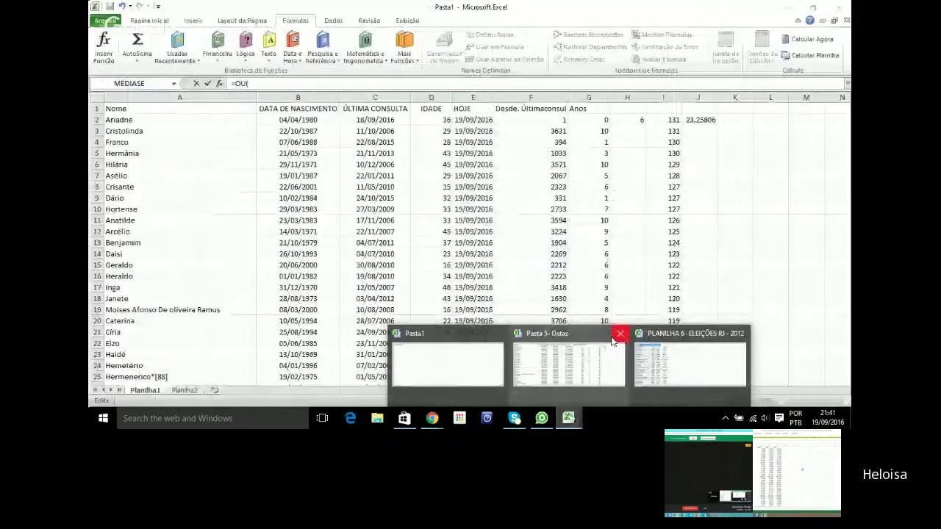
Bring up the Pasta 5- Datas workbook from the open Excel windows and put its window aside.
{"action": "left_click", "coordinate": [610, 343]}
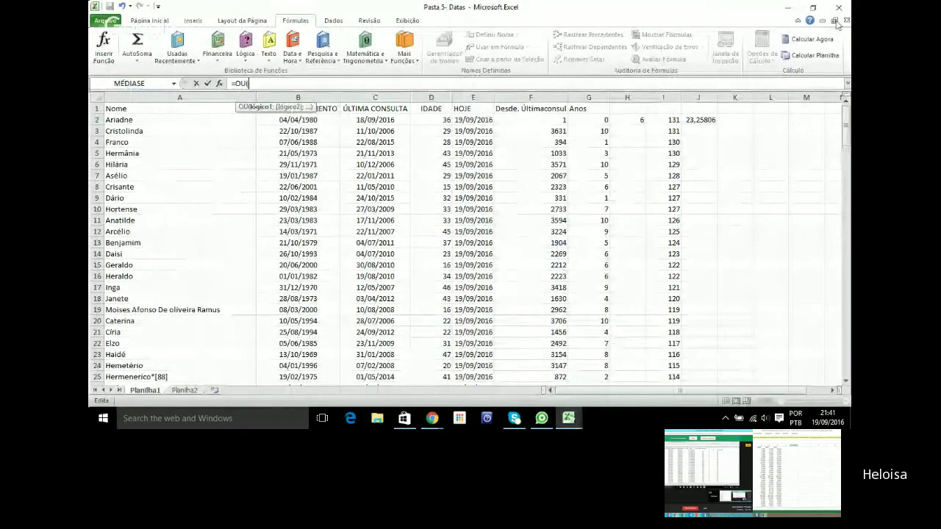
{"action": "left_click", "coordinate": [812, 8]}
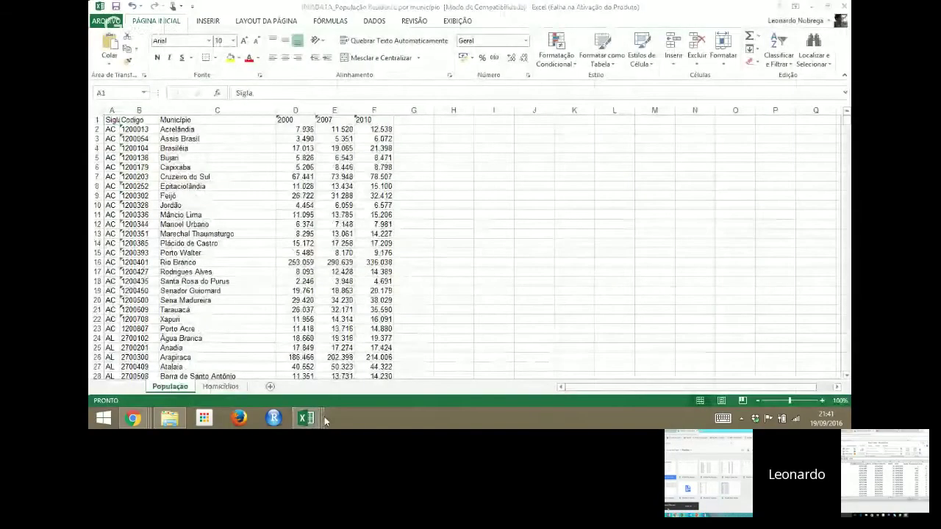
Bring up the IPEADATA_Nascimento workbook from the open Excel windows and minimize its protected-view window.
{"action": "mouse_move", "coordinate": [309, 417]}
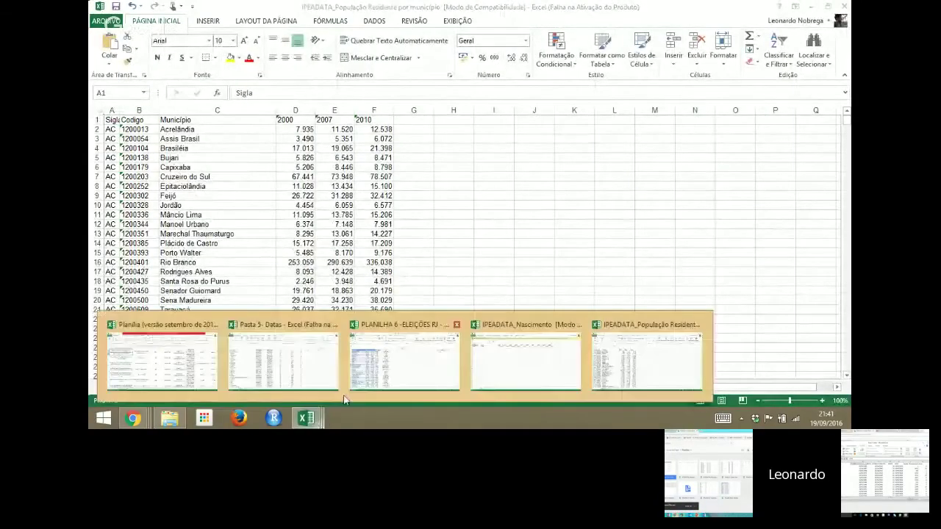
{"action": "left_click", "coordinate": [515, 345]}
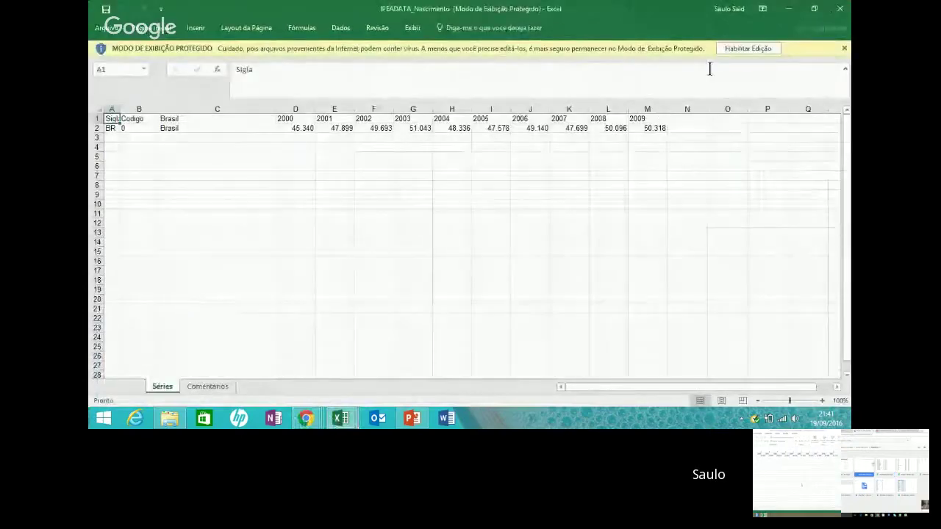
{"action": "left_click", "coordinate": [838, 9]}
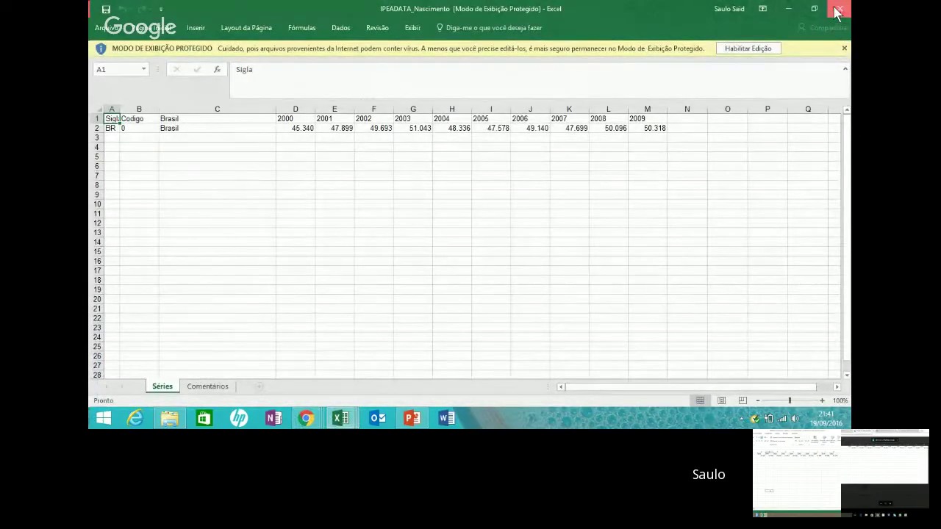
{"action": "left_click", "coordinate": [786, 8]}
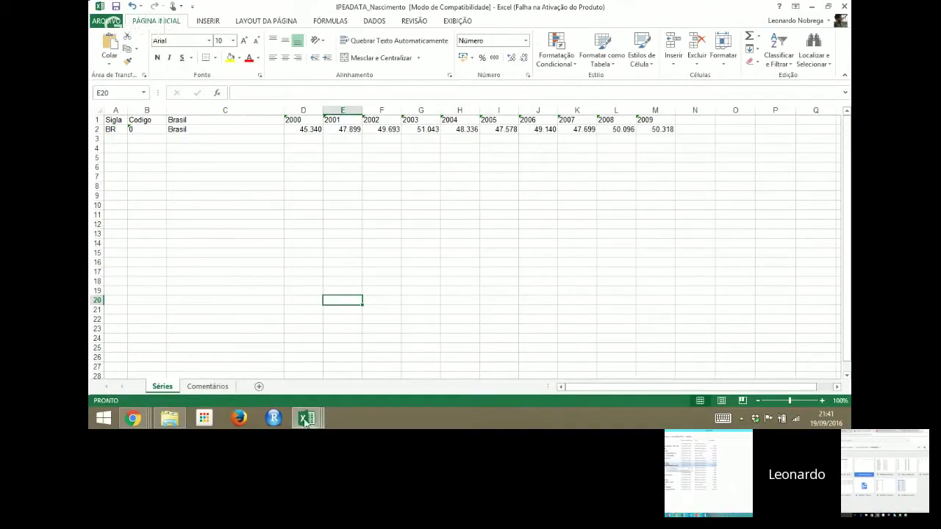
Look over the previews of the open Excel workbooks and switch back to IPEADATA_Nascimento.
{"action": "mouse_move", "coordinate": [306, 420]}
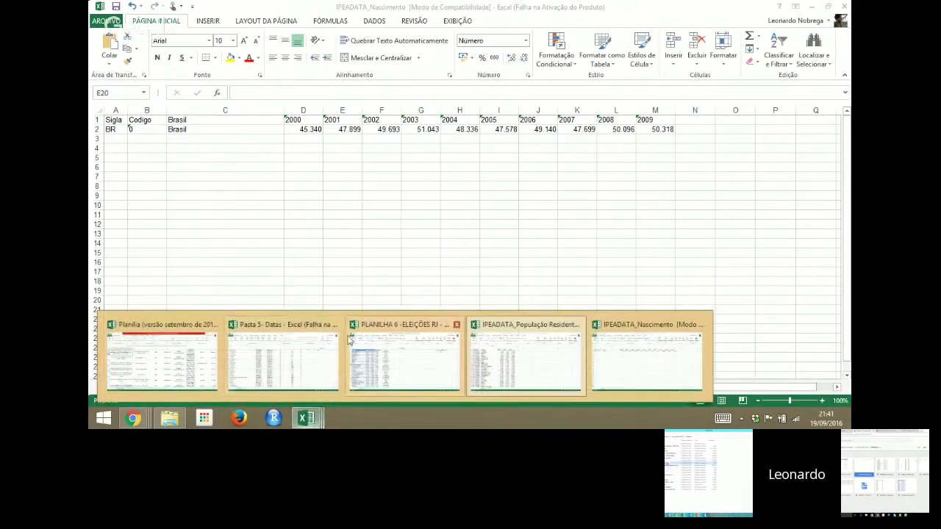
{"action": "mouse_move", "coordinate": [349, 338]}
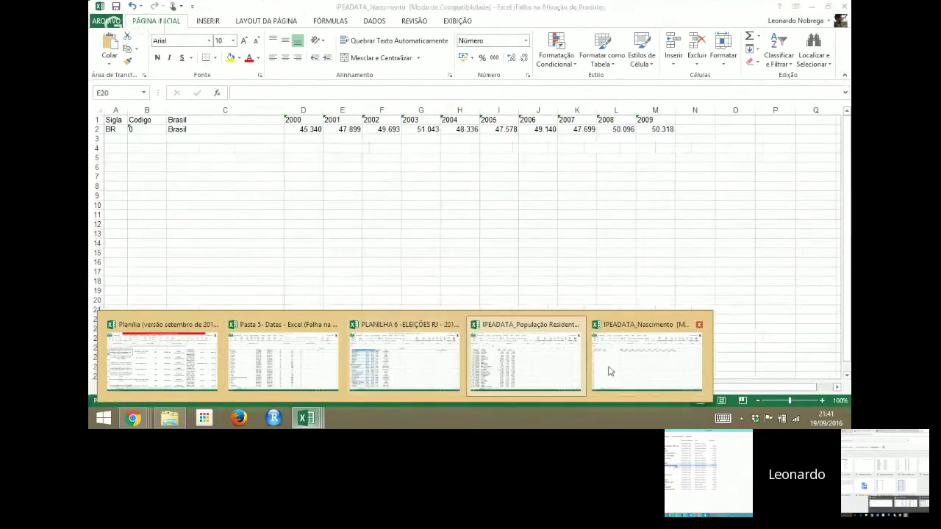
{"action": "left_click", "coordinate": [606, 368]}
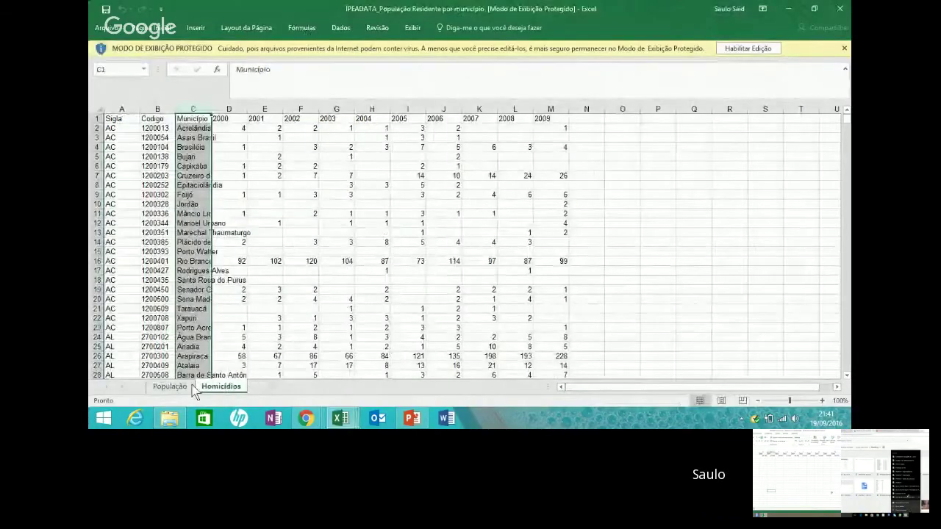
Show the População sheet of the IPEADATA_População Residente por município workbook and enable editing.
{"action": "left_click", "coordinate": [170, 386]}
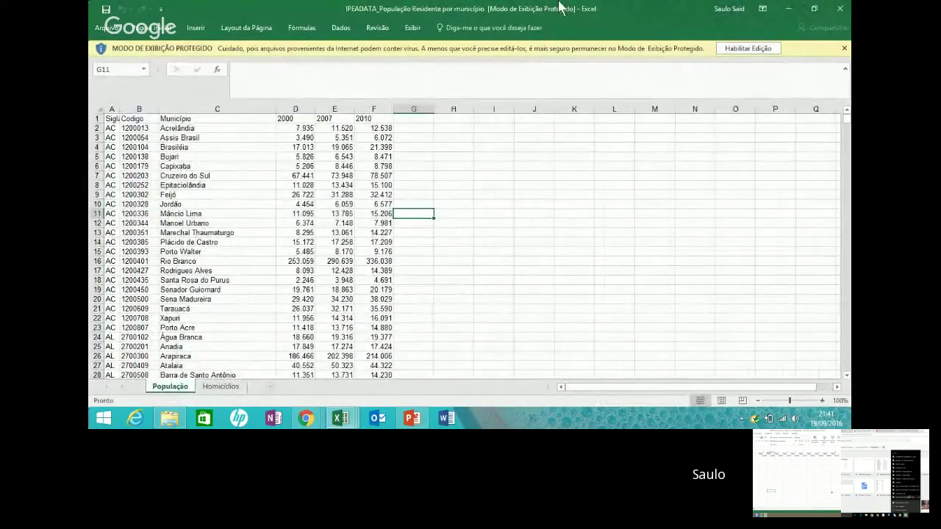
{"action": "left_click", "coordinate": [747, 48]}
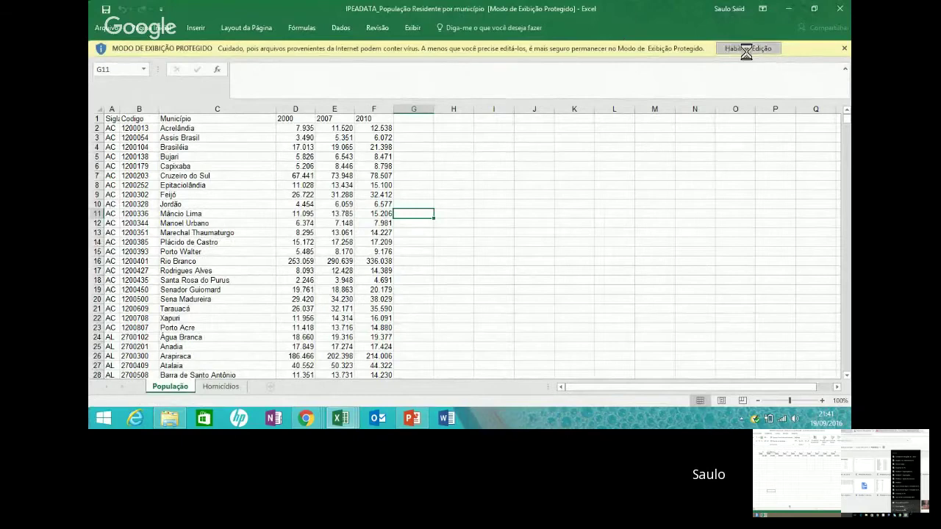
{"action": "left_click", "coordinate": [489, 151]}
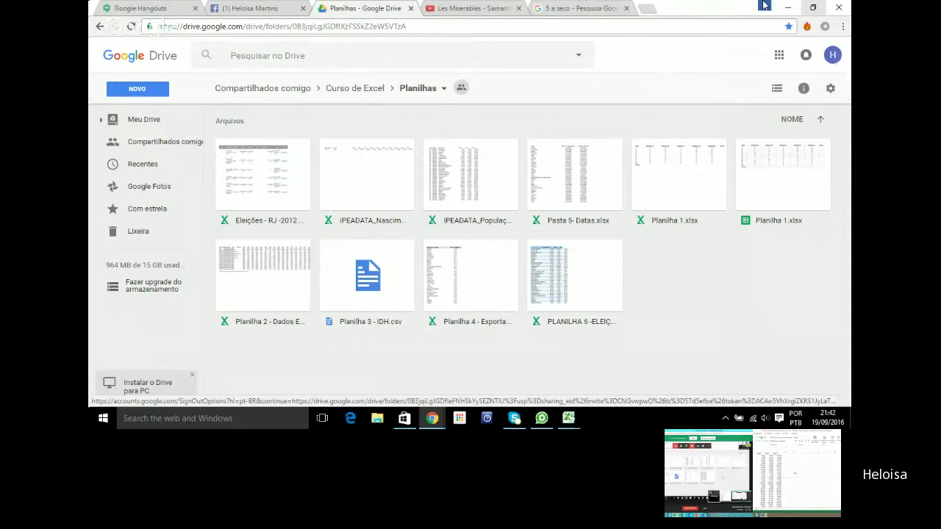
Preview IPEADATA_População Residente por município.xls from the Planilhas folder in Google Drive and download it.
{"action": "left_click", "coordinate": [491, 188]}
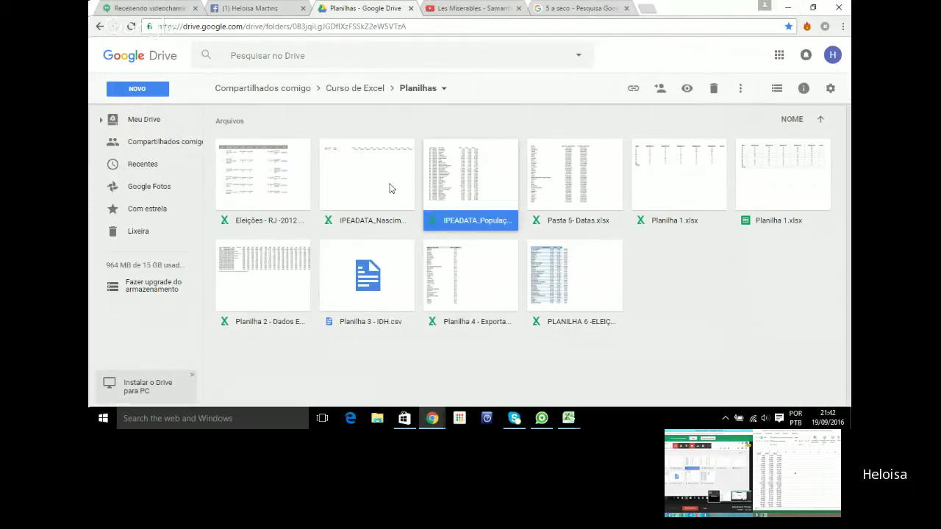
{"action": "double_click", "coordinate": [460, 178]}
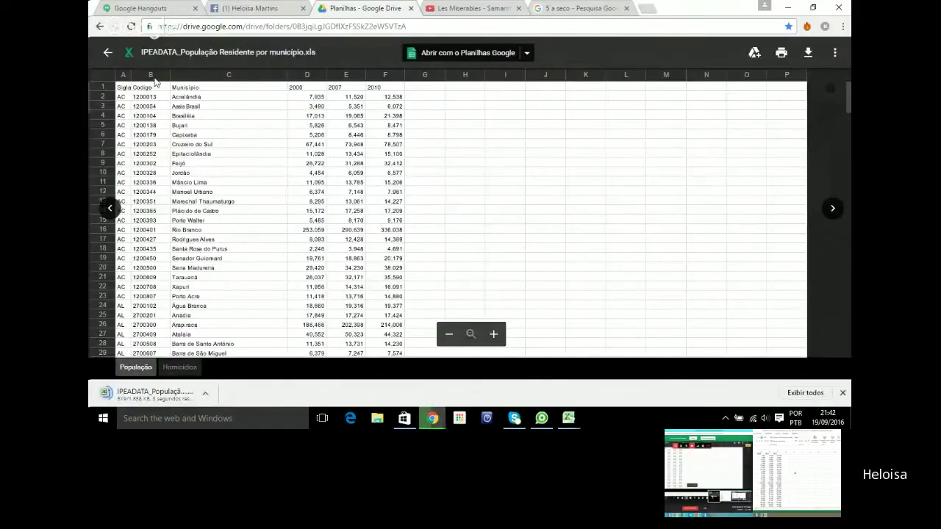
{"action": "scroll", "coordinate": [501, 230], "scroll_direction": "down", "scroll_amount": 3}
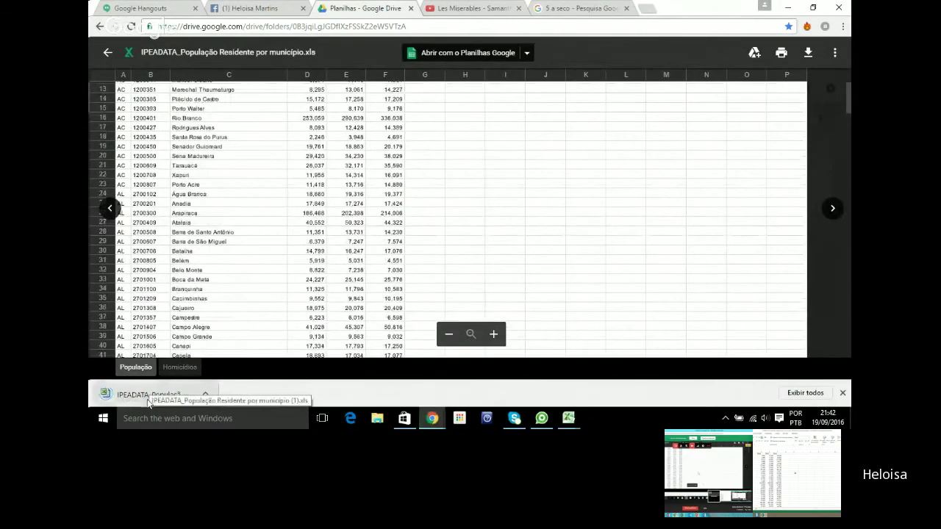
{"action": "scroll", "coordinate": [255, 315], "scroll_direction": "up", "scroll_amount": 3}
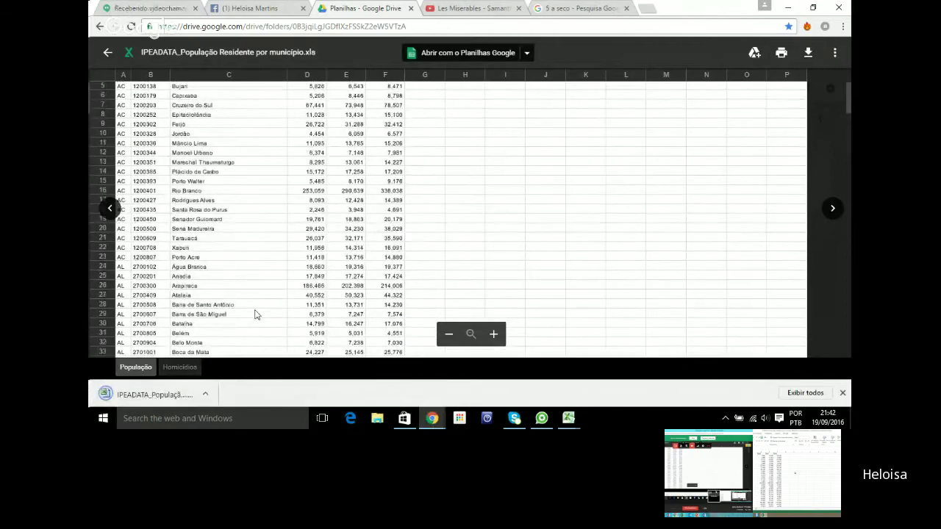
Try to open the downloaded population file in Excel, and open the previewed file with Planilhas Google.
{"action": "left_click", "coordinate": [173, 395]}
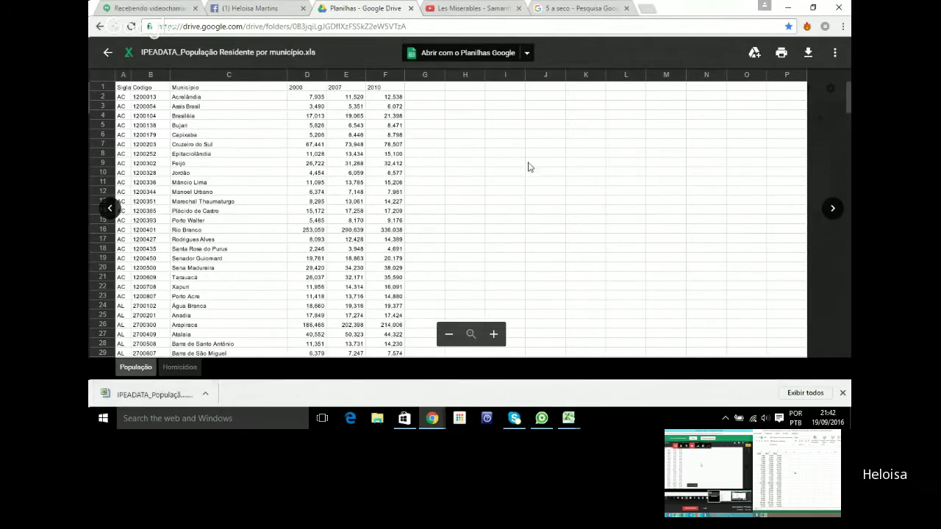
{"action": "left_click", "coordinate": [182, 398]}
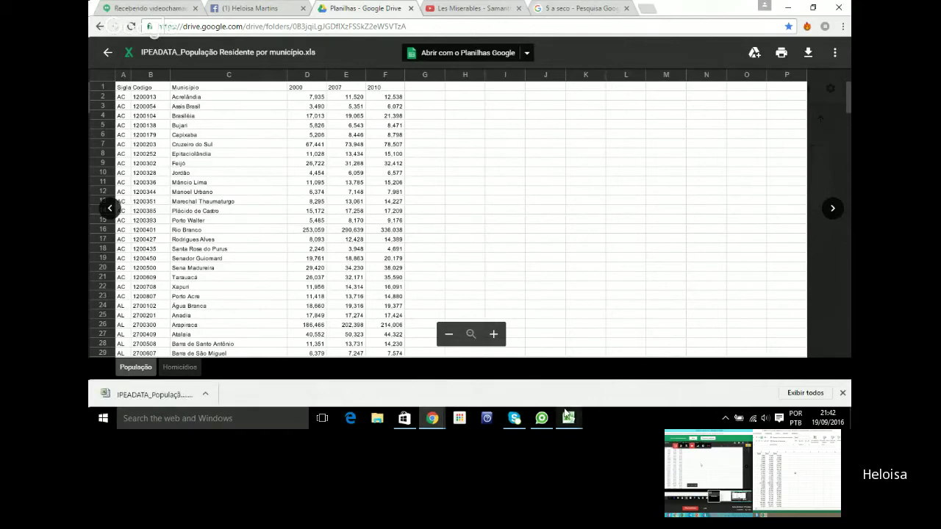
{"action": "mouse_move", "coordinate": [567, 420]}
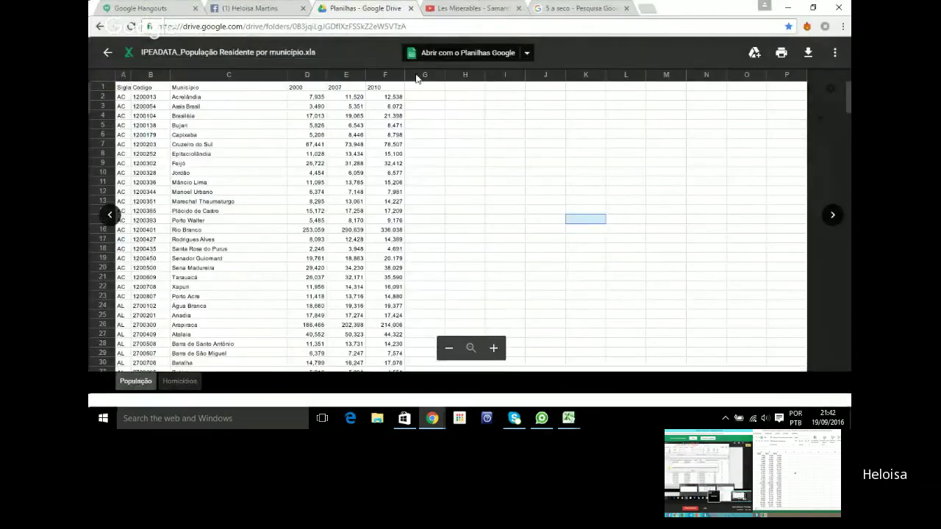
{"action": "left_click", "coordinate": [449, 53]}
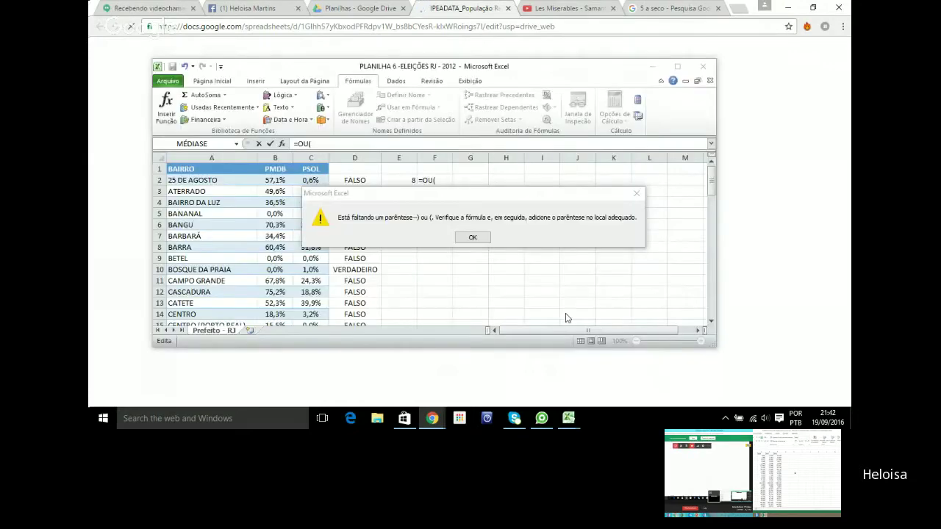
Dismiss the missing-parenthesis alert and get out of the unfinished =OU( formula in cell F2 of PLANILHA 6.
{"action": "left_click", "coordinate": [470, 237]}
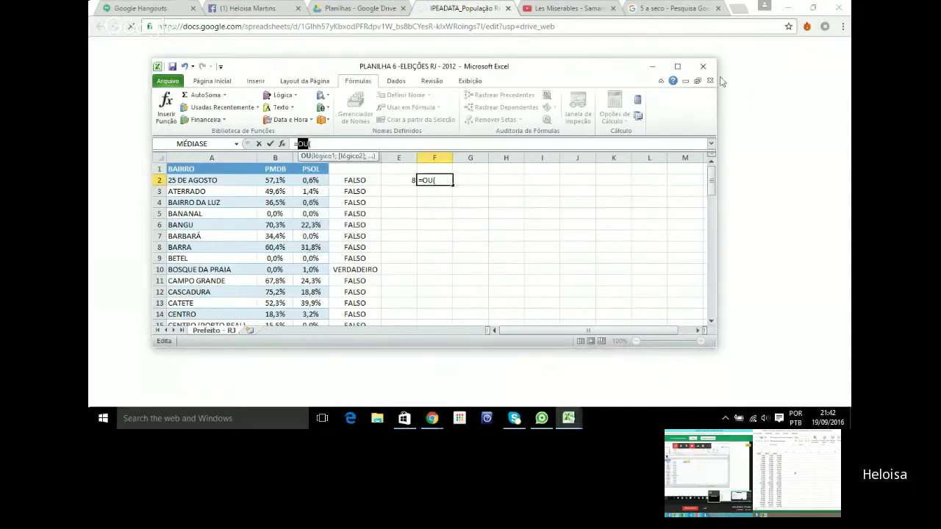
{"action": "key", "text": "Return"}
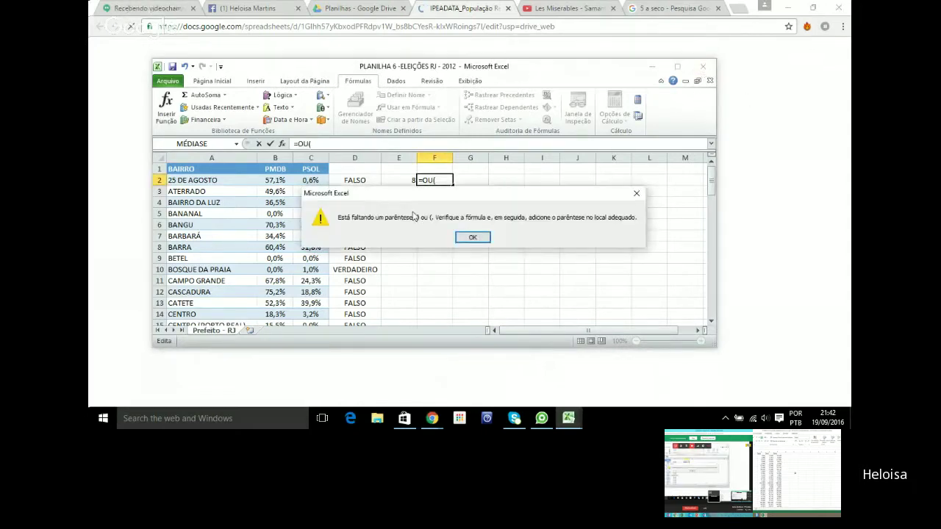
{"action": "left_click", "coordinate": [470, 238]}
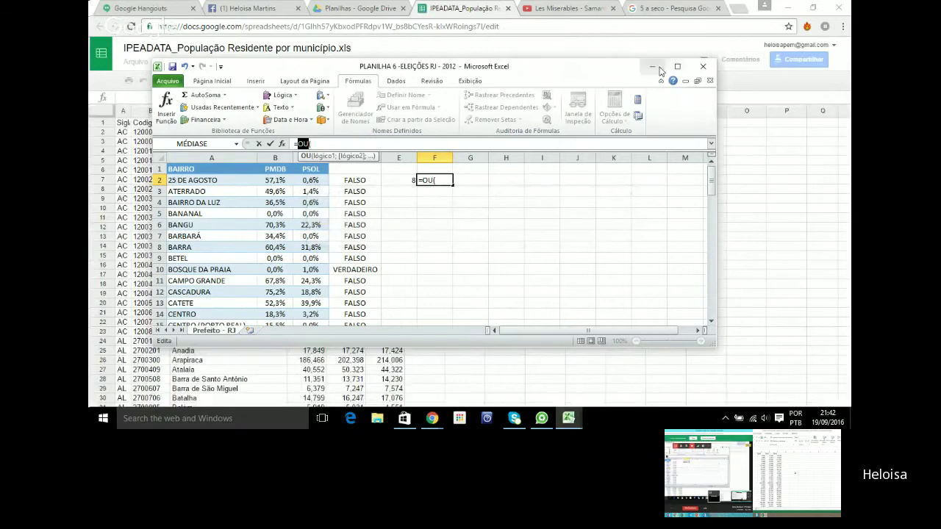
{"action": "left_click", "coordinate": [474, 202]}
{"action": "left_click", "coordinate": [428, 246]}
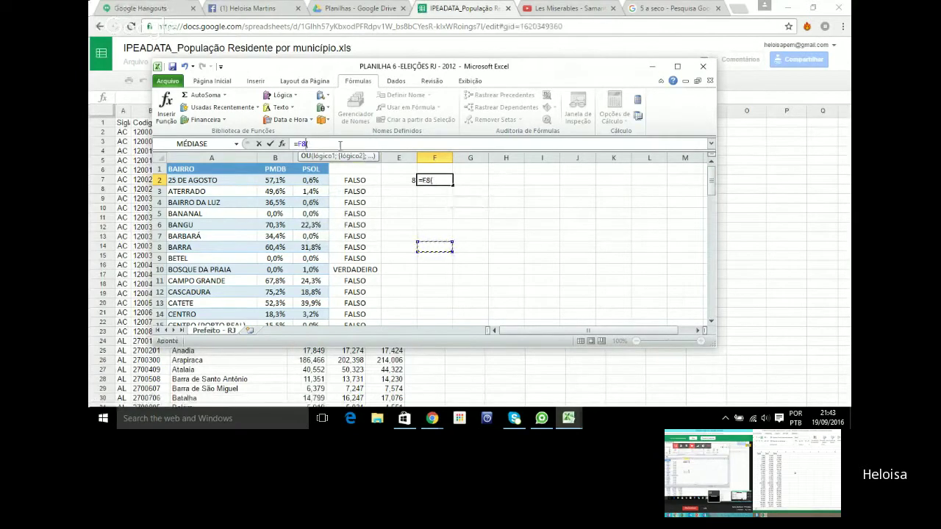
{"action": "left_click_drag", "start_coordinate": [294, 143], "coordinate": [315, 138]}
{"action": "key", "text": "Return"}
{"action": "left_click", "coordinate": [434, 247]}
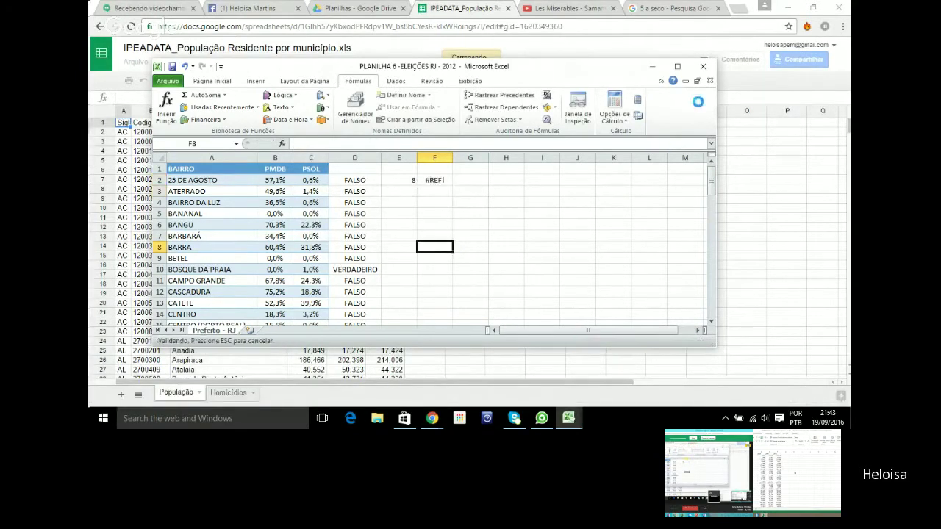
Dismiss the protected-view notice in the downloaded IPEADATA_População copy and close that workbook.
{"action": "left_click", "coordinate": [705, 70]}
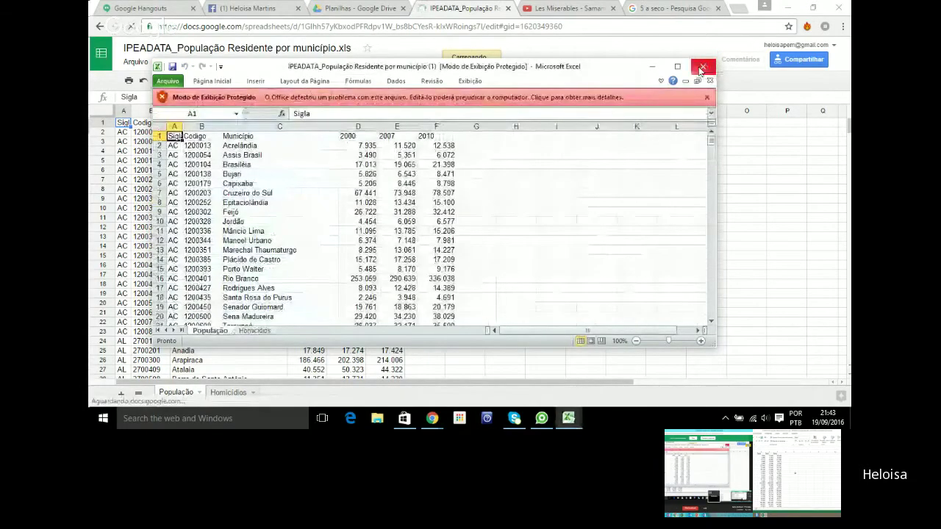
{"action": "left_click", "coordinate": [708, 97]}
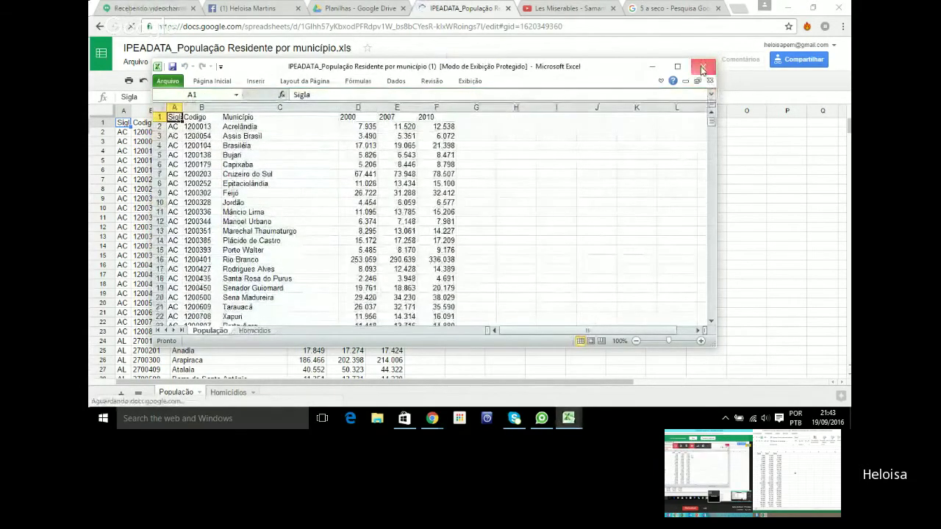
{"action": "left_click", "coordinate": [703, 68]}
Close the PLANILHA 6, Pasta 5- Datas and Pasta1 workbooks without saving and decline to send the Office error report.
{"action": "left_click", "coordinate": [702, 69]}
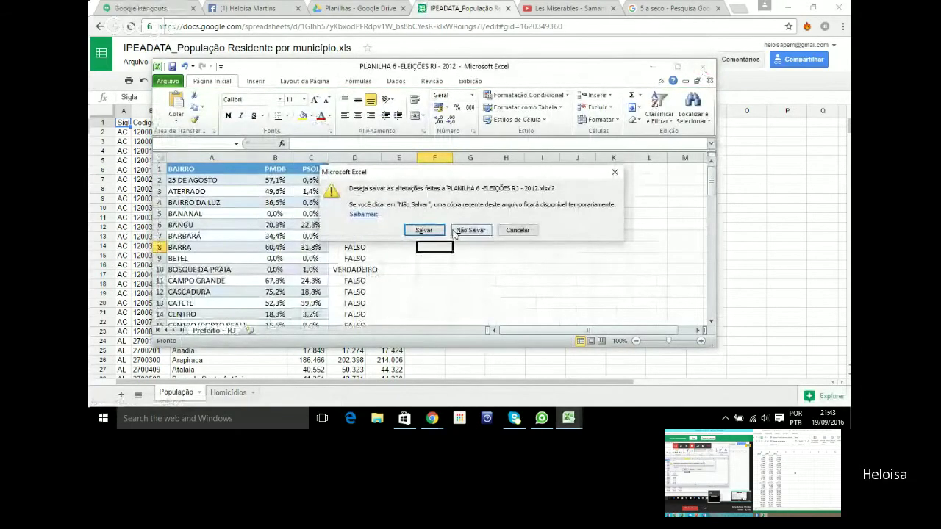
{"action": "left_click", "coordinate": [457, 229]}
{"action": "left_click", "coordinate": [702, 66]}
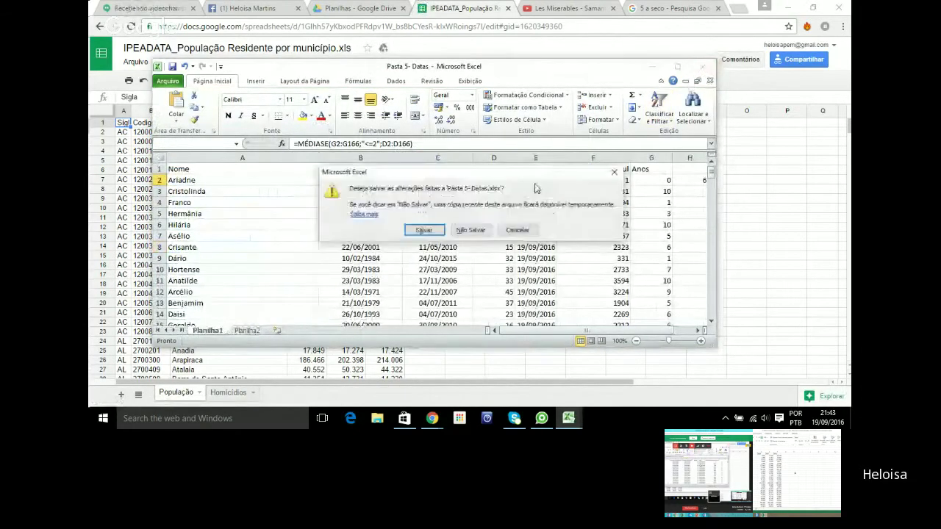
{"action": "left_click", "coordinate": [471, 230]}
{"action": "left_click", "coordinate": [702, 66]}
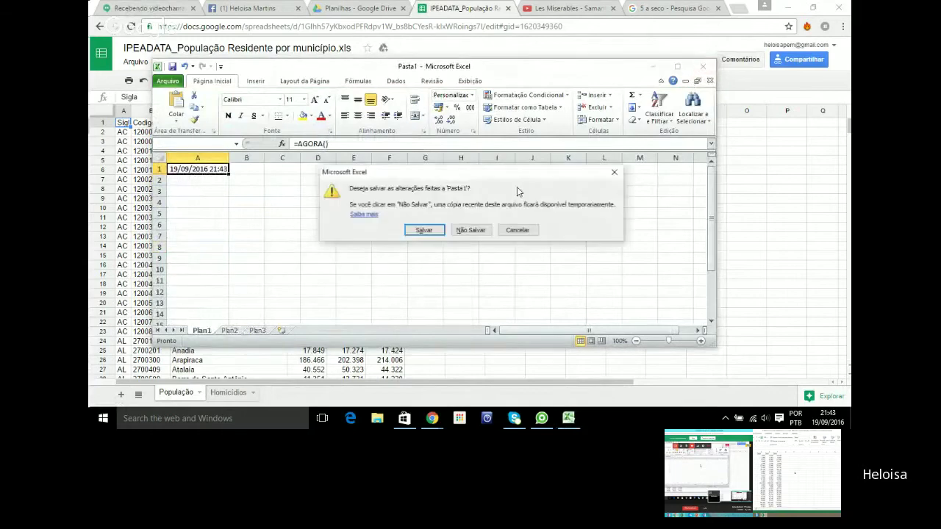
{"action": "left_click", "coordinate": [472, 230]}
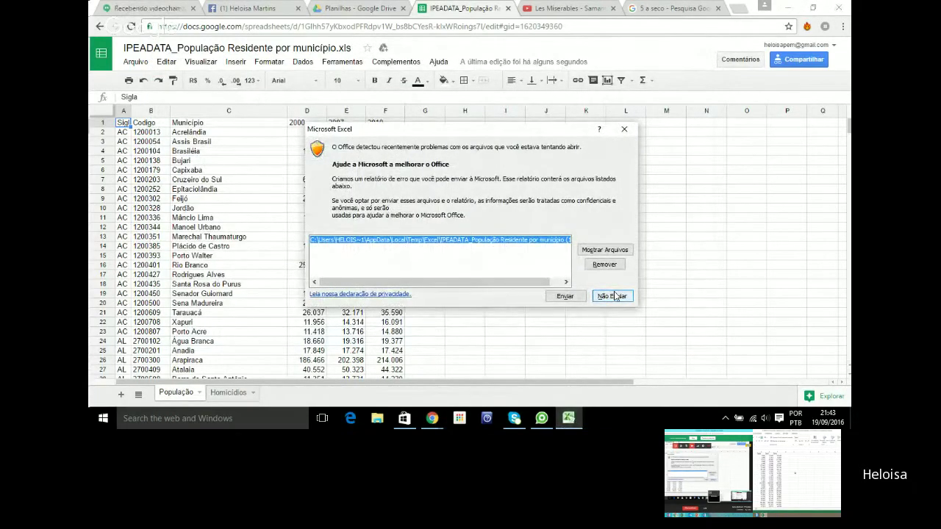
{"action": "left_click", "coordinate": [610, 295]}
{"action": "left_click", "coordinate": [599, 299]}
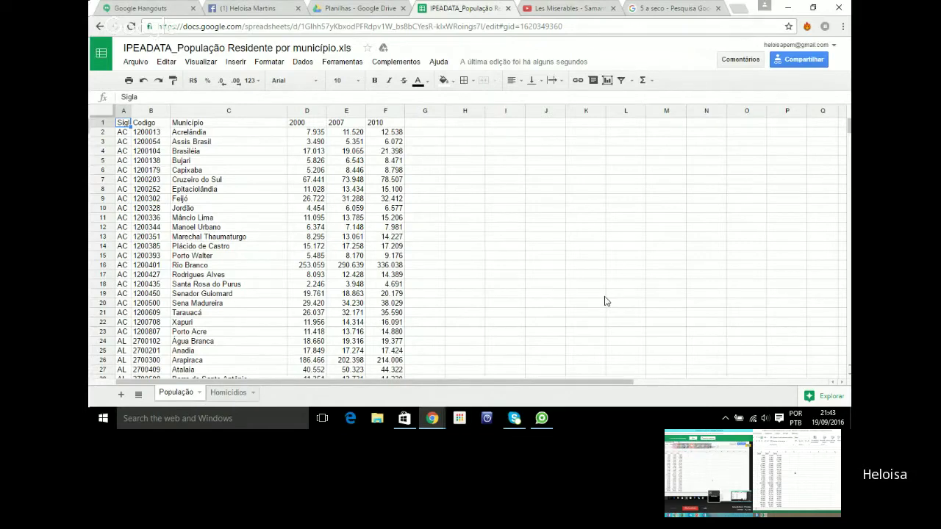
Open IPEADATA_População Residente por município (1).xls from the browser's download list and maximize its Excel window.
{"action": "key", "text": "ctrl+j"}
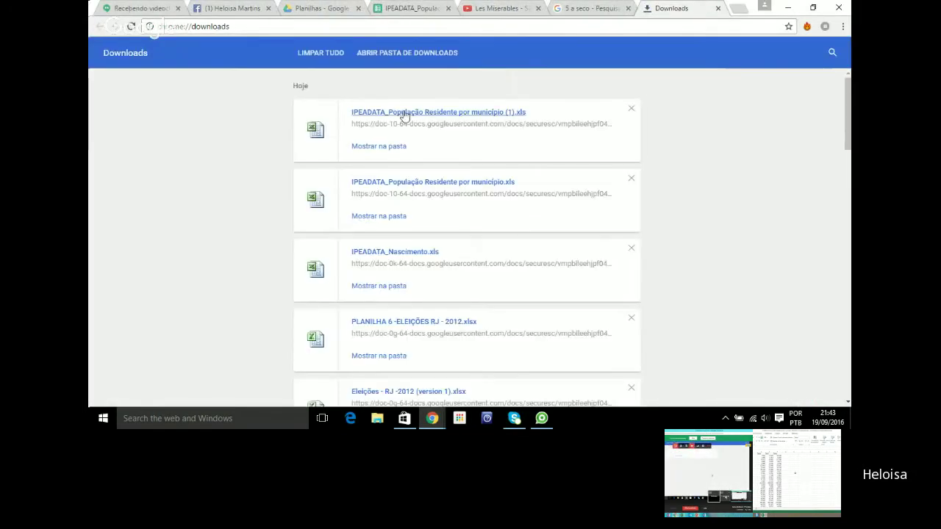
{"action": "left_click", "coordinate": [403, 112]}
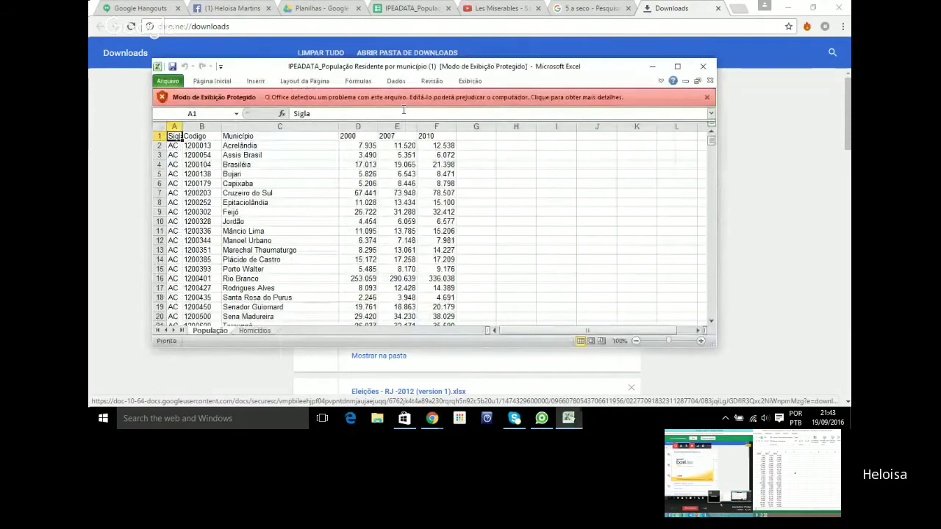
{"action": "left_click", "coordinate": [677, 67]}
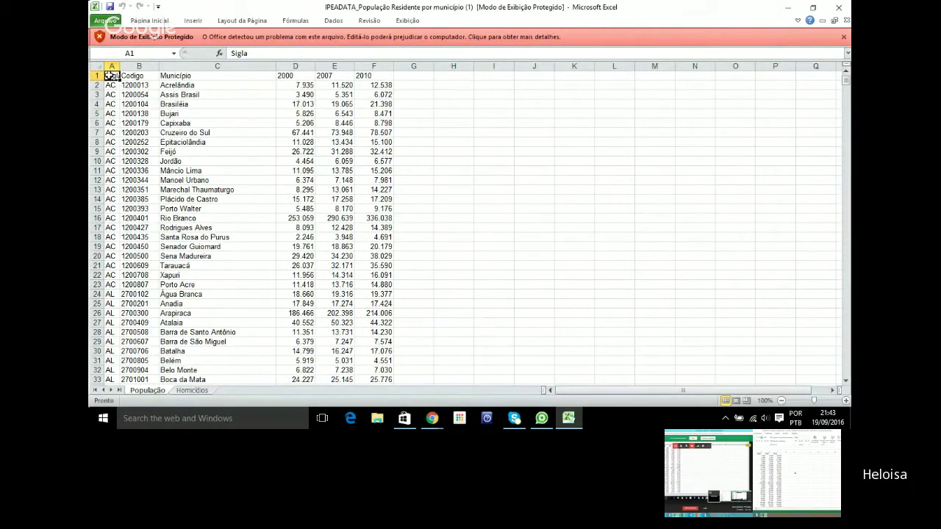
Copy the entire data range of the População sheet, from cell A1 to the last used cell.
{"action": "key", "text": "ctrl+shift+End"}
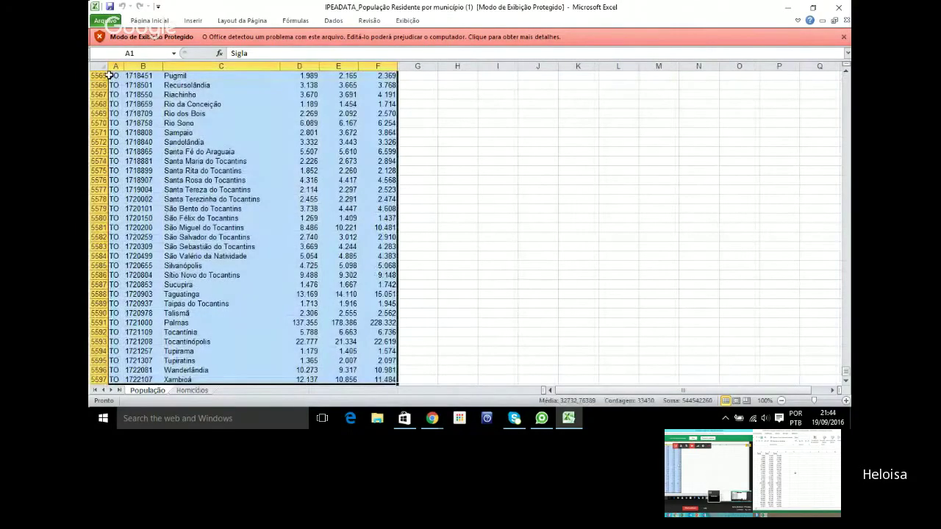
{"action": "key", "text": "ctrl+c"}
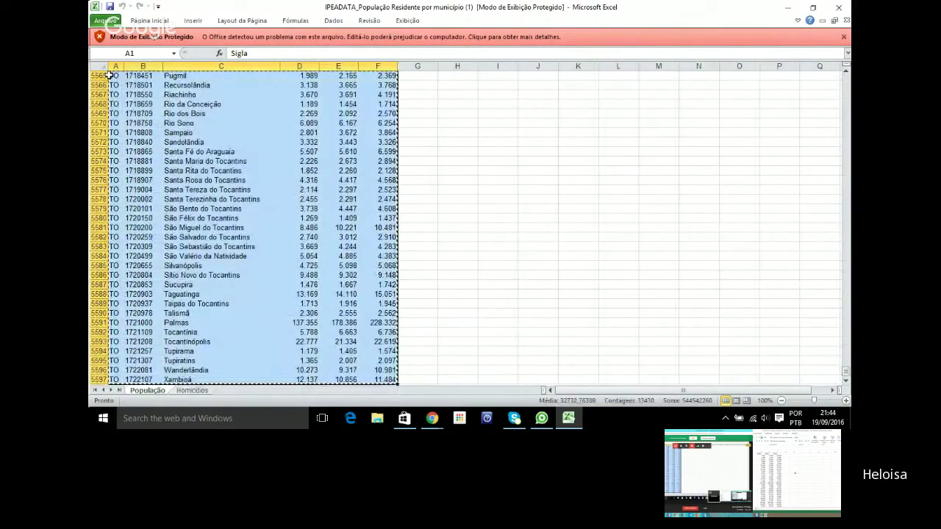
{"action": "left_click", "coordinate": [137, 423]}
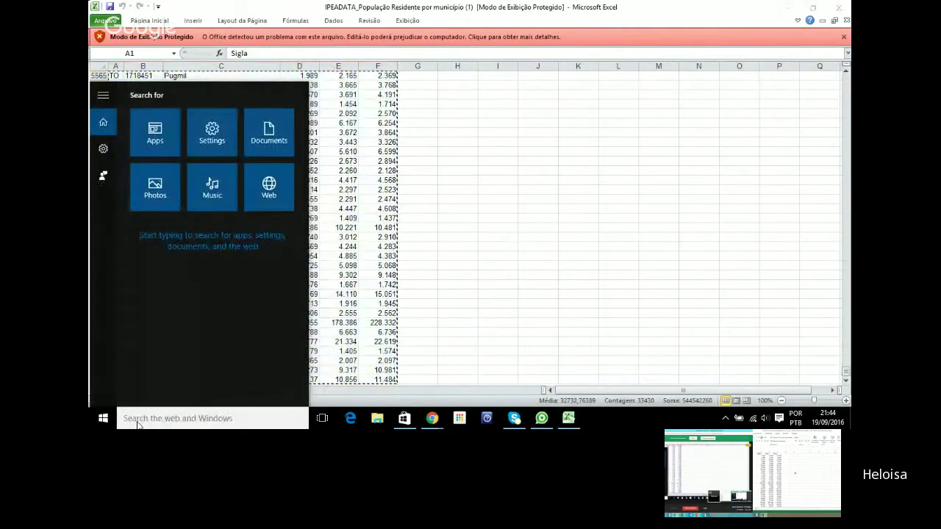
{"action": "left_click", "coordinate": [581, 288]}
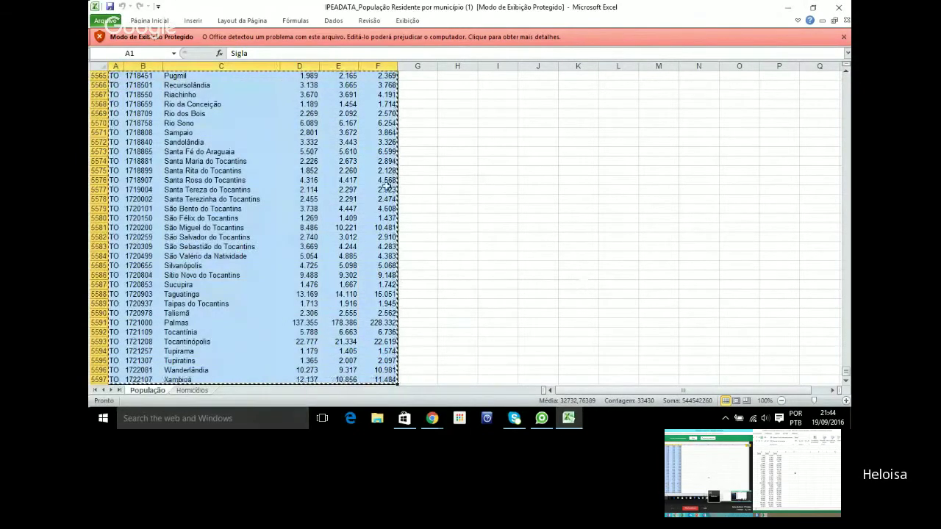
Start Save As on the protected IPEADATA_População Residente por município (1) workbook and enable saving for it.
{"action": "left_click", "coordinate": [103, 20]}
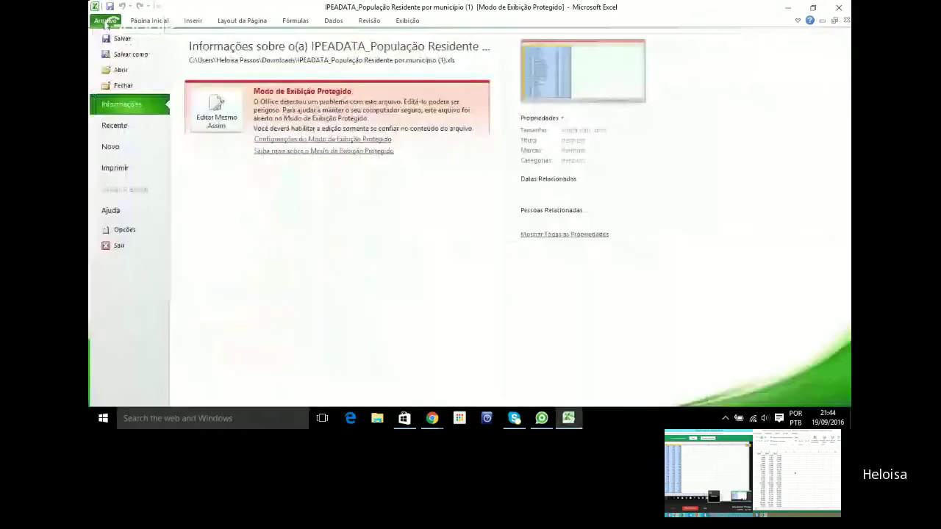
{"action": "left_click", "coordinate": [127, 58]}
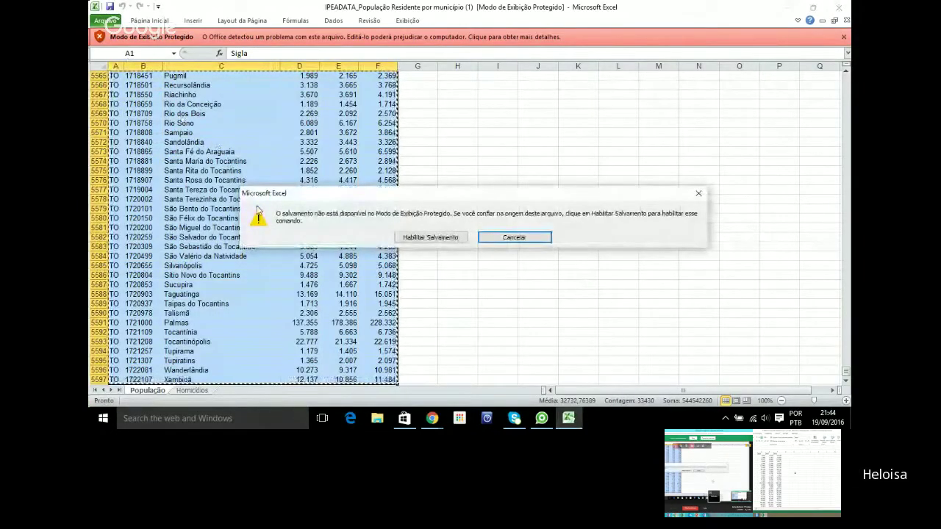
{"action": "left_click", "coordinate": [444, 235]}
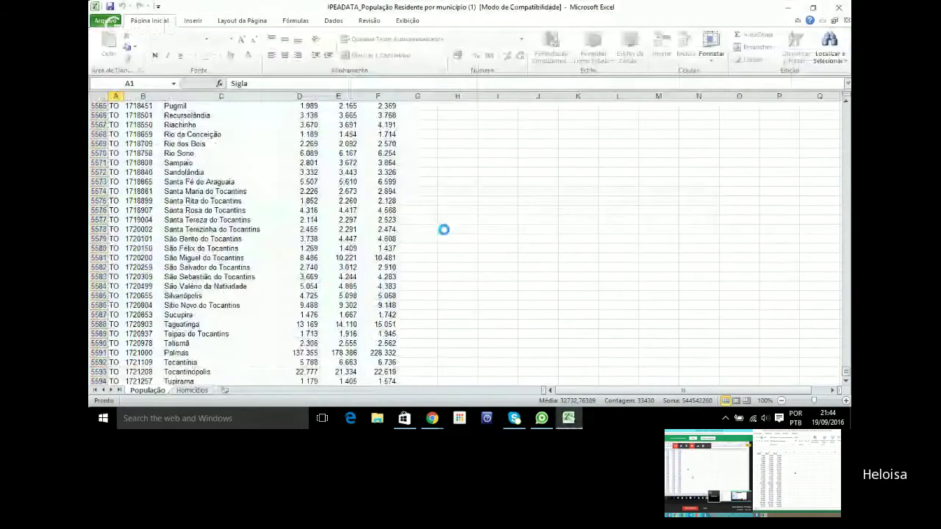
Save the workbook to the Desktop as IPEADATA_População Residente por município in the Pasta de Trabalho do Excel format.
{"action": "left_click_drag", "start_coordinate": [176, 139], "coordinate": [176, 88]}
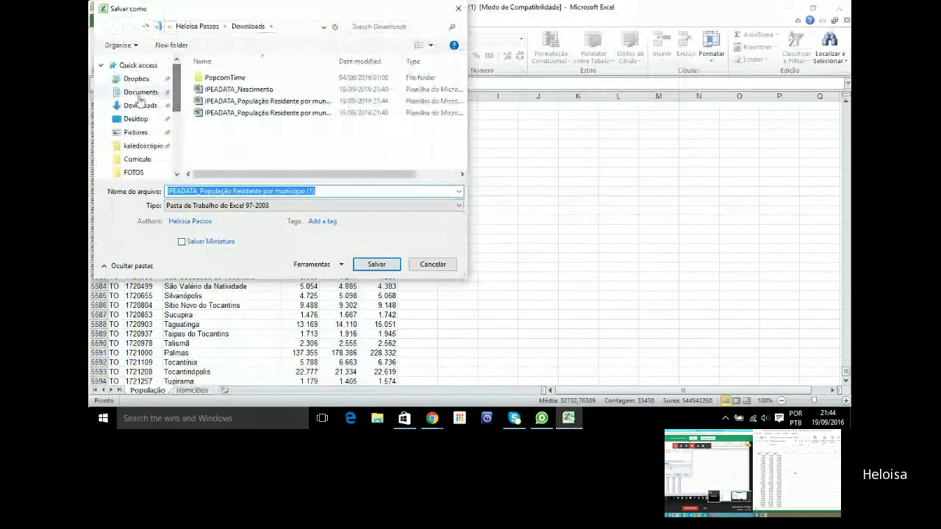
{"action": "left_click", "coordinate": [136, 119]}
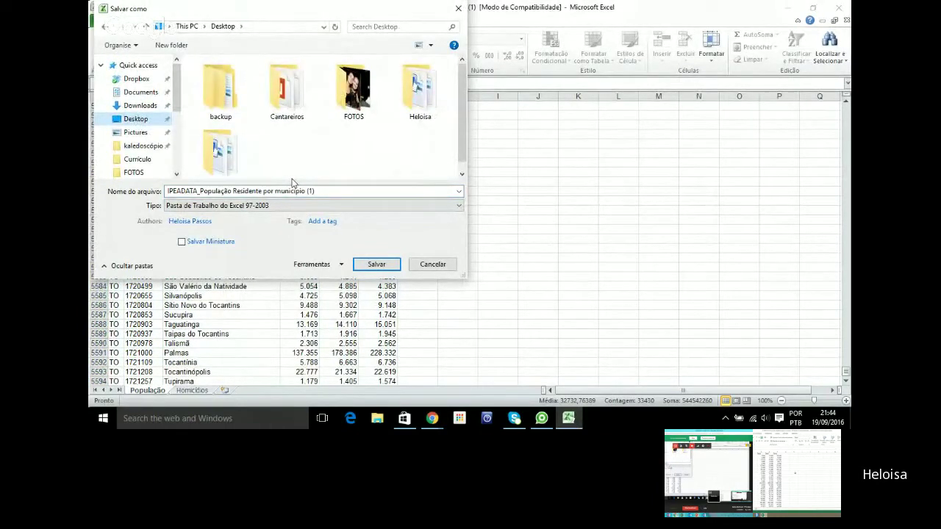
{"action": "left_click", "coordinate": [300, 206]}
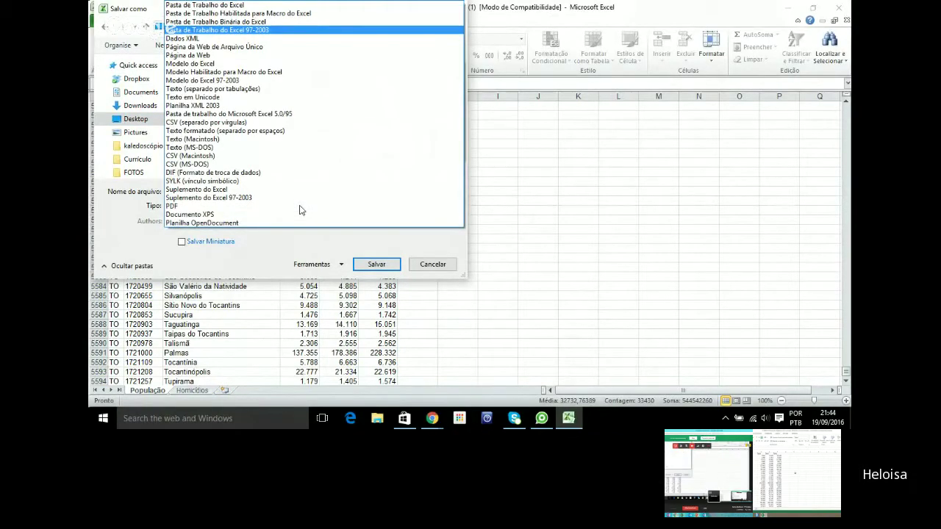
{"action": "left_click", "coordinate": [261, 7]}
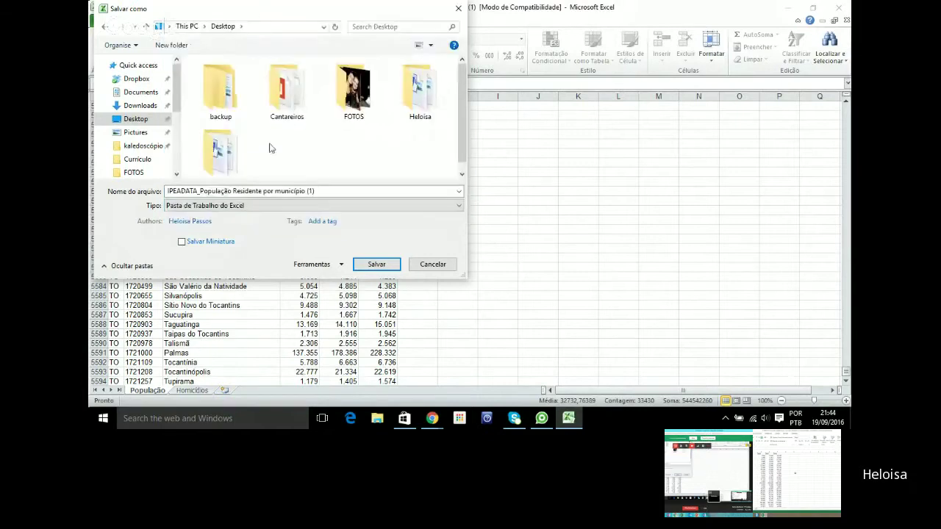
{"action": "left_click", "coordinate": [312, 192]}
{"action": "left_click", "coordinate": [316, 191]}
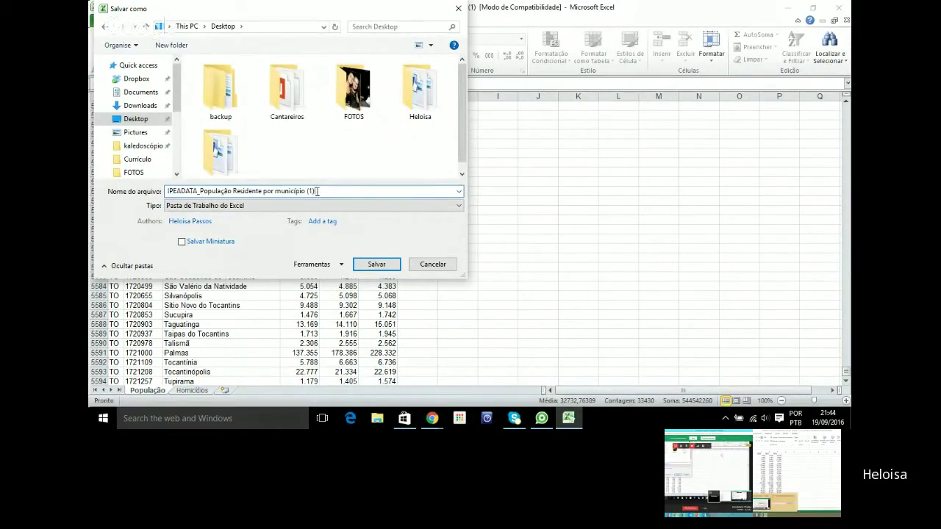
{"action": "left_click", "coordinate": [376, 263]}
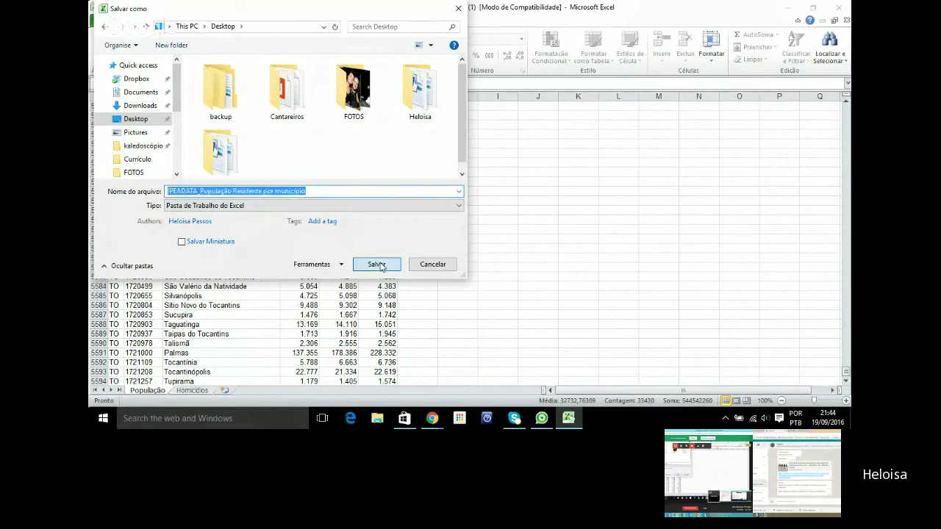
Minimize the open windows, including the Loja store app.
{"action": "left_click", "coordinate": [789, 11]}
{"action": "left_click", "coordinate": [787, 11]}
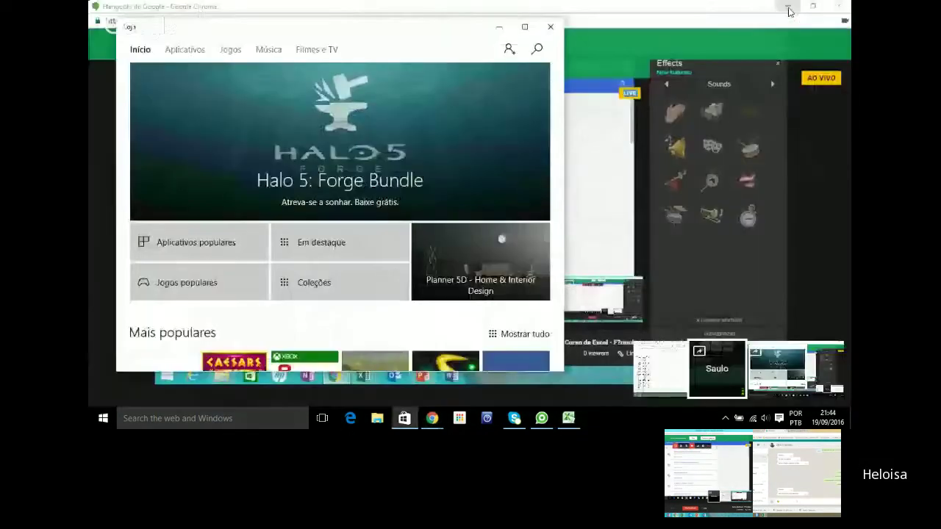
{"action": "left_click", "coordinate": [499, 33]}
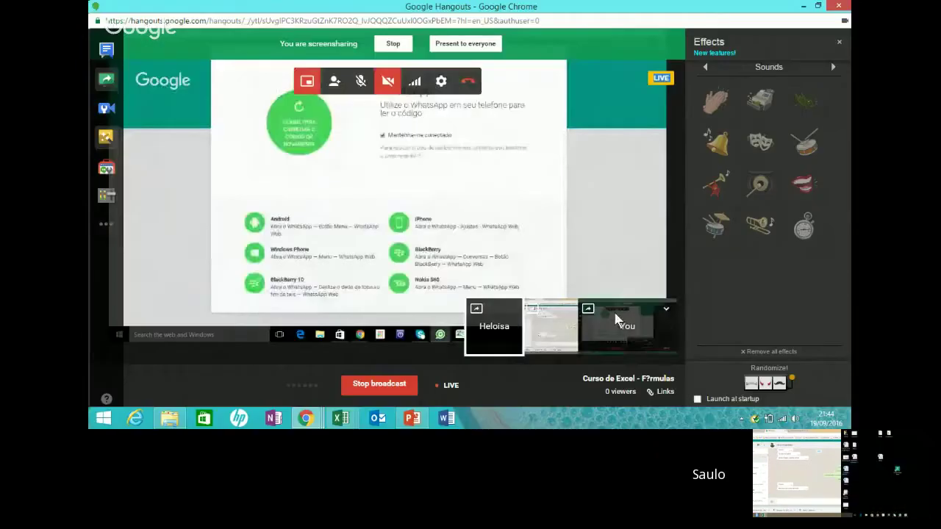
Show your own shared screen in Hangouts, then minimize the Hangouts and Google Drive windows to reach the IPEADATA_População workbook in Excel.
{"action": "left_click", "coordinate": [616, 317]}
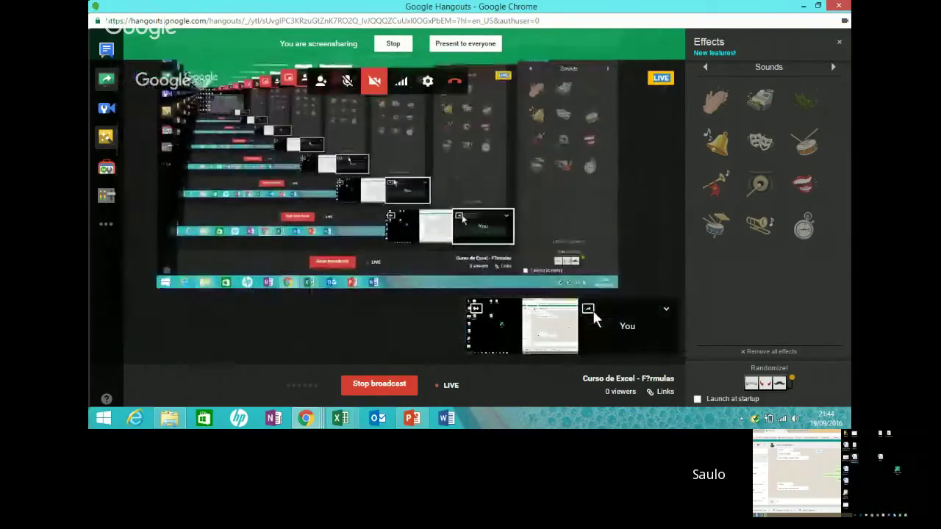
{"action": "left_click", "coordinate": [804, 6]}
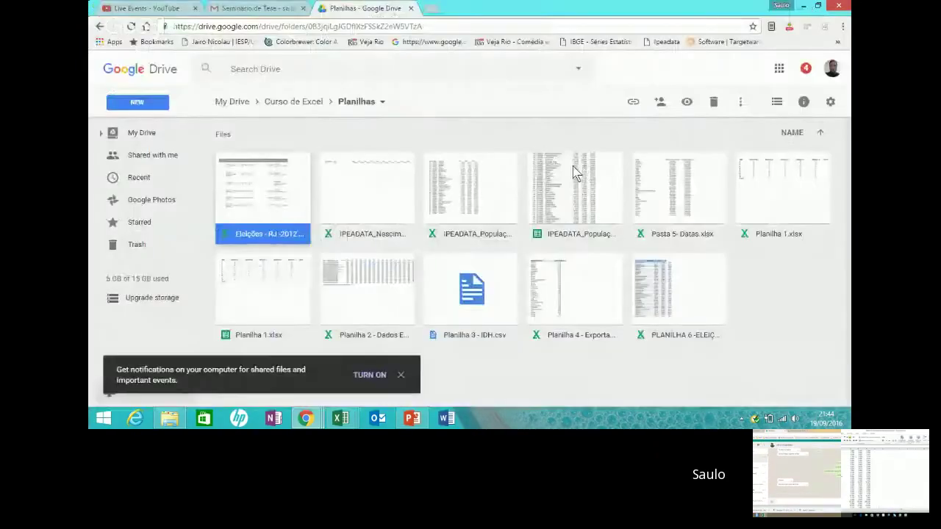
{"action": "left_click", "coordinate": [803, 6]}
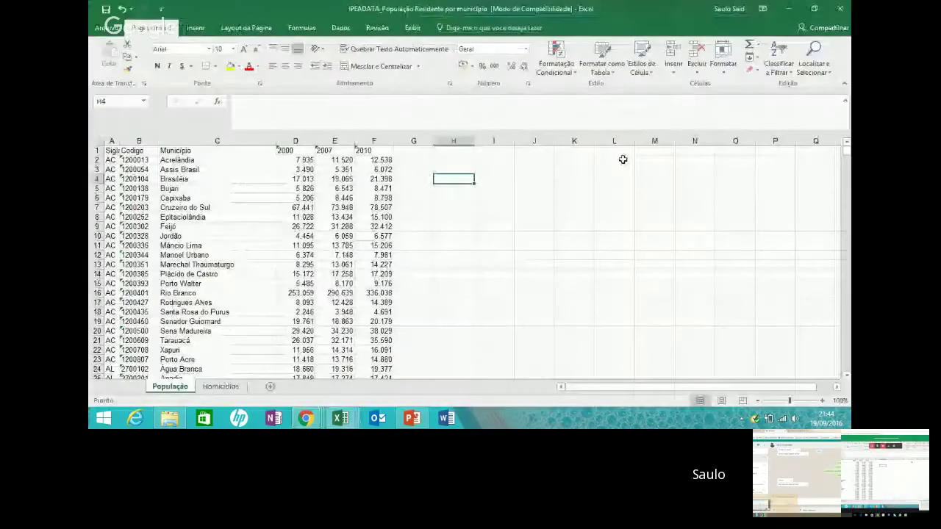
Rename the Homicídios sheet as Nascimentos.
{"action": "left_click", "coordinate": [224, 388]}
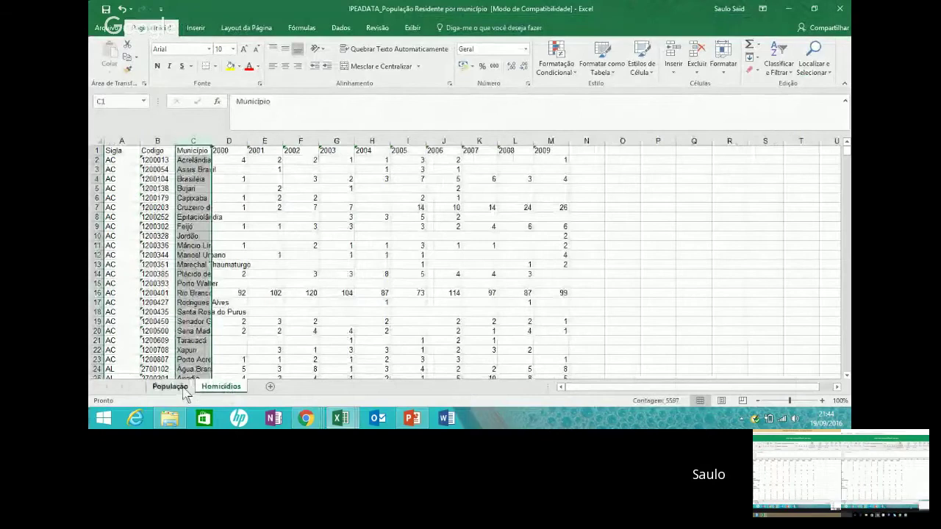
{"action": "left_click", "coordinate": [183, 388]}
{"action": "left_click", "coordinate": [221, 387]}
{"action": "right_click", "coordinate": [221, 387]}
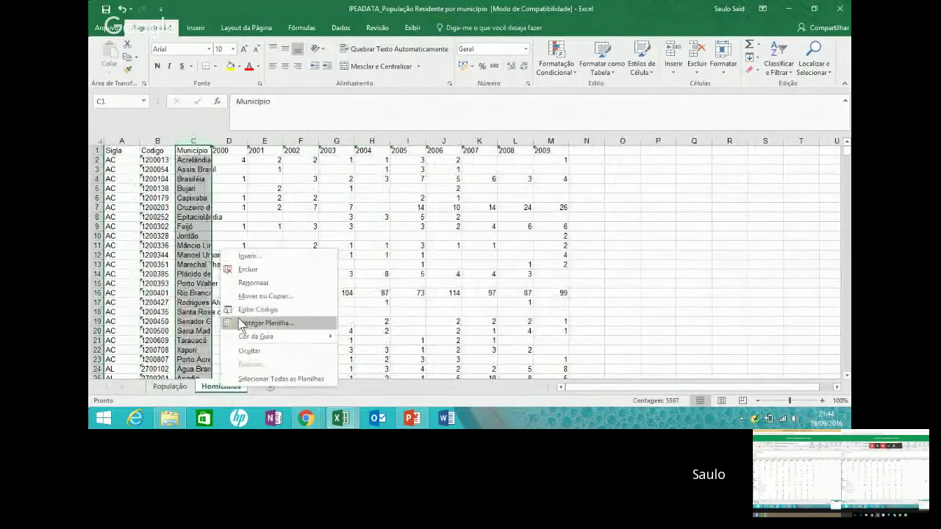
{"action": "left_click", "coordinate": [284, 285]}
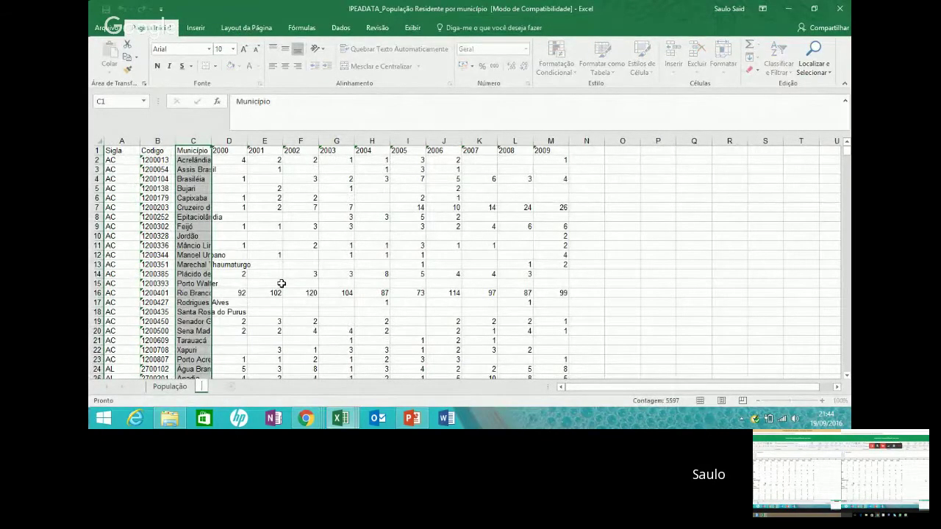
{"action": "type", "text": "Nascimentos"}
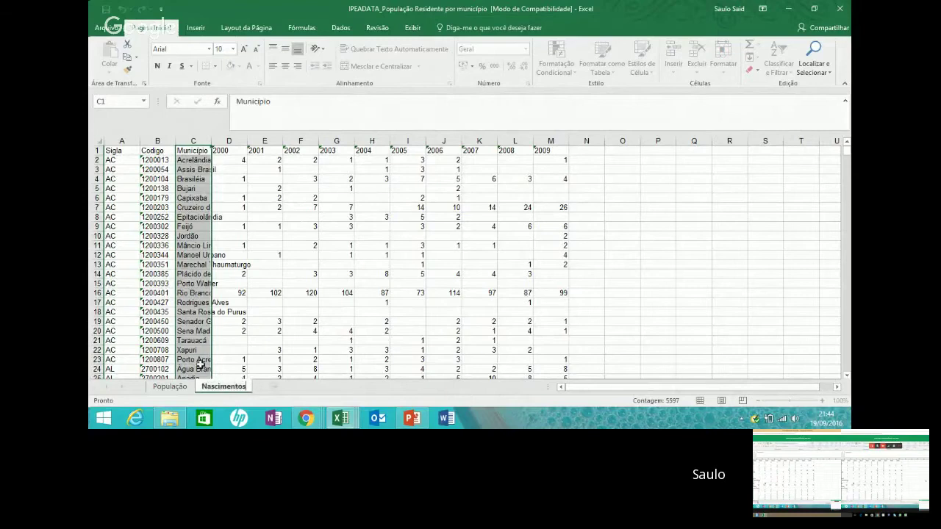
{"action": "left_click", "coordinate": [168, 387]}
Compare the header rows of the Nascimentos and População sheets.
{"action": "left_click", "coordinate": [208, 388]}
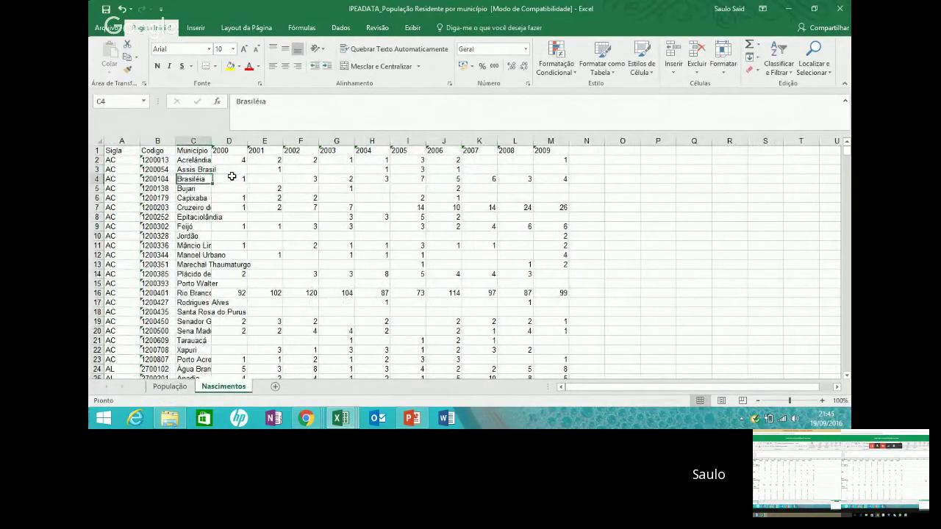
{"action": "key", "text": "Up"}
{"action": "key", "text": "Up"}
{"action": "key", "text": "Up"}
{"action": "key", "text": "Left"}
{"action": "key", "text": "Right"}
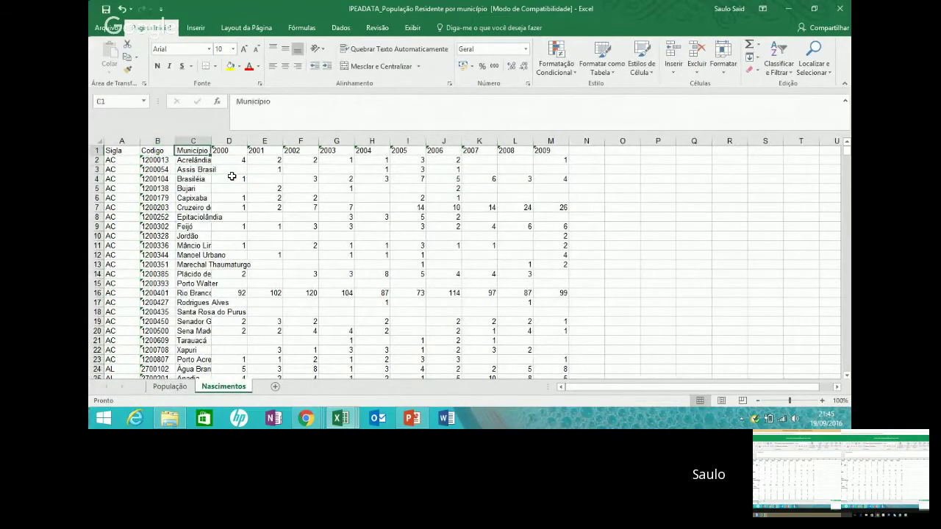
{"action": "key", "text": "Right"}
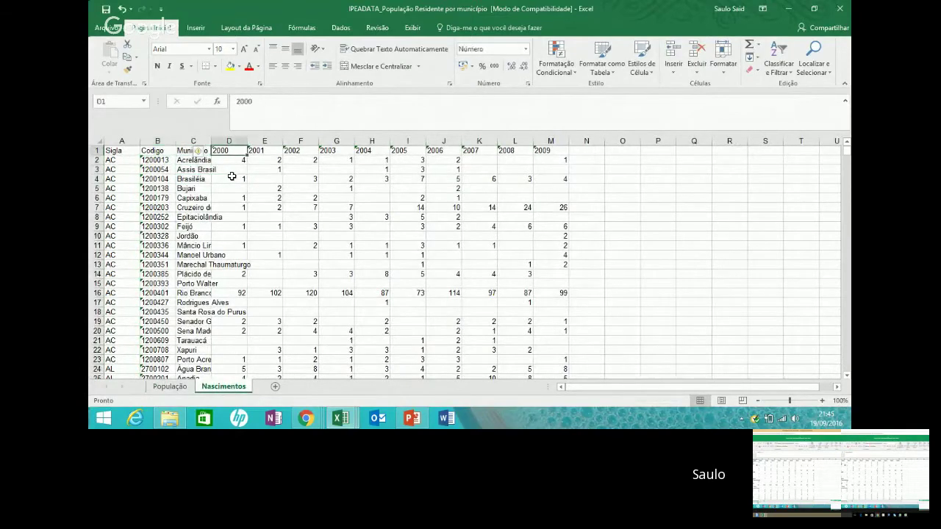
{"action": "left_click", "coordinate": [171, 388]}
{"action": "key", "text": "Up"}
{"action": "key", "text": "Up"}
{"action": "key", "text": "Up"}
{"action": "key", "text": "Left"}
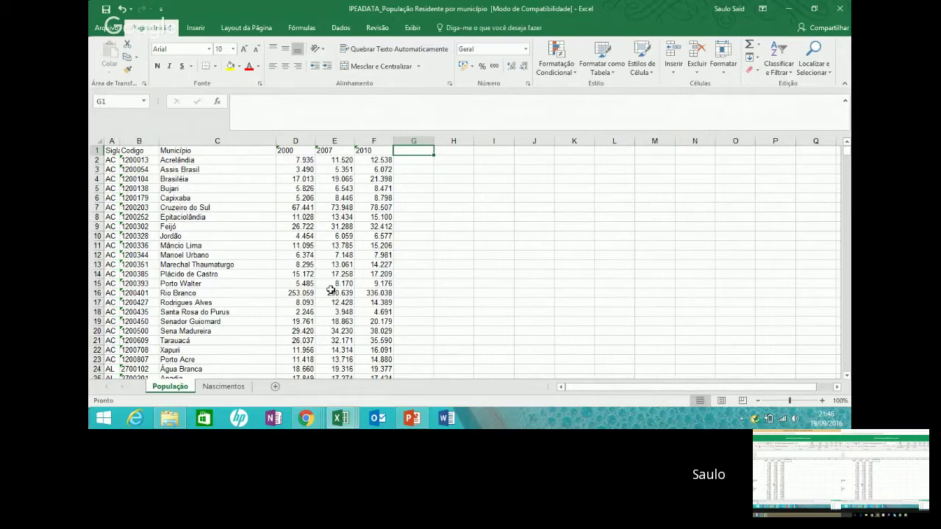
Examine the population figures and municipality names on the População sheet, down to Porto Walter.
{"action": "key", "text": "Left"}
{"action": "key", "text": "Left"}
{"action": "key", "text": "Down"}
{"action": "key", "text": "Down"}
{"action": "key", "text": "Down"}
{"action": "key", "text": "Down"}
{"action": "key", "text": "Down"}
{"action": "key", "text": "Down"}
{"action": "key", "text": "Down"}
{"action": "key", "text": "Down"}
{"action": "key", "text": "Down"}
{"action": "key", "text": "Down"}
{"action": "key", "text": "Down"}
{"action": "key", "text": "Down"}
{"action": "key", "text": "Down"}
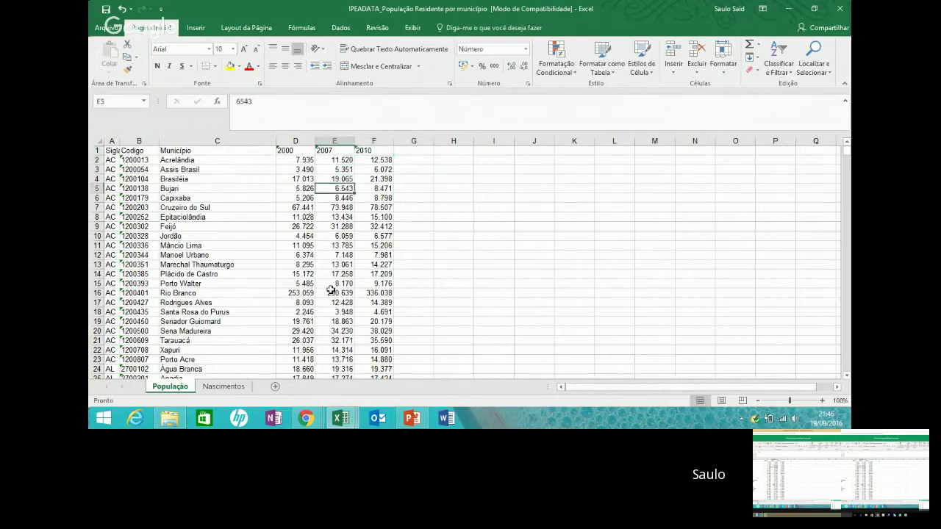
{"action": "key", "text": "Left"}
{"action": "key", "text": "Left"}
{"action": "key", "text": "Left"}
{"action": "key", "text": "Right"}
{"action": "key", "text": "Down"}
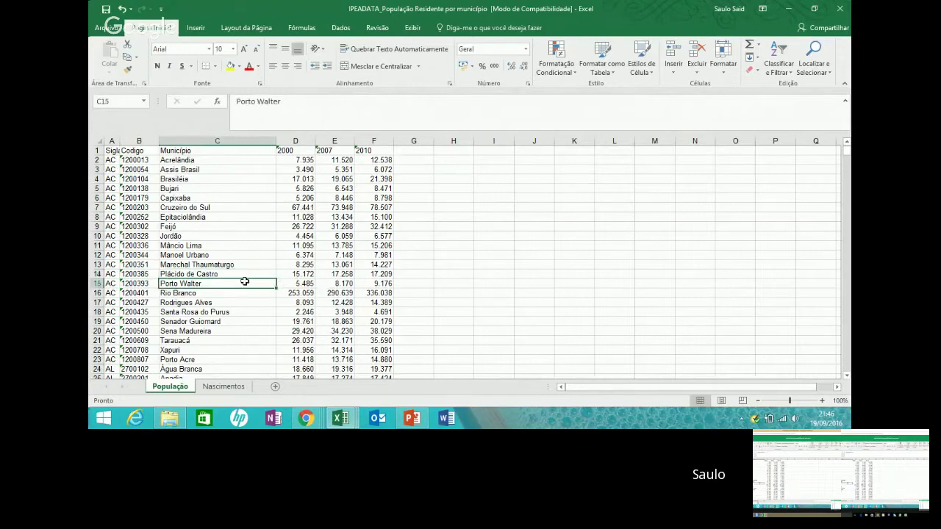
Locate the Porto Walter and Rio Branco rows in the Município column of the Nascimentos sheet.
{"action": "left_click", "coordinate": [234, 388]}
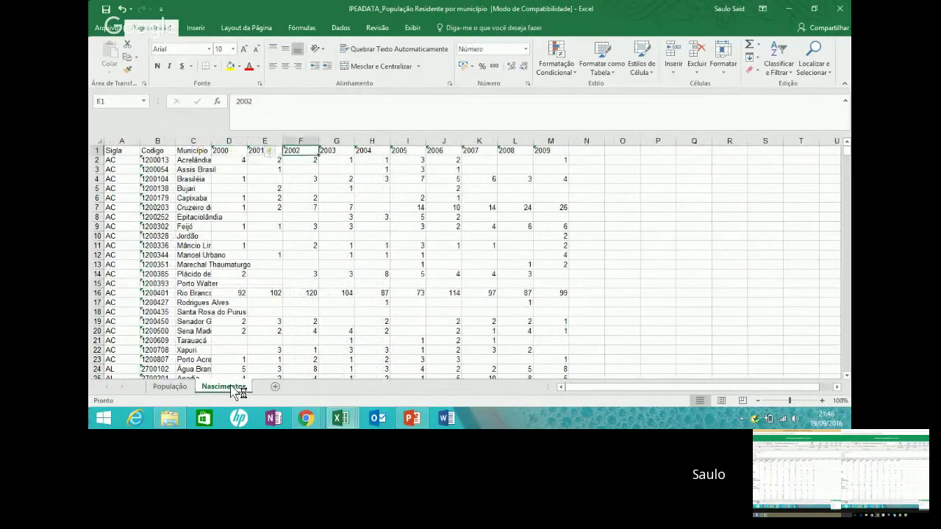
{"action": "key", "text": "Left"}
{"action": "key", "text": "Left"}
{"action": "key", "text": "Left"}
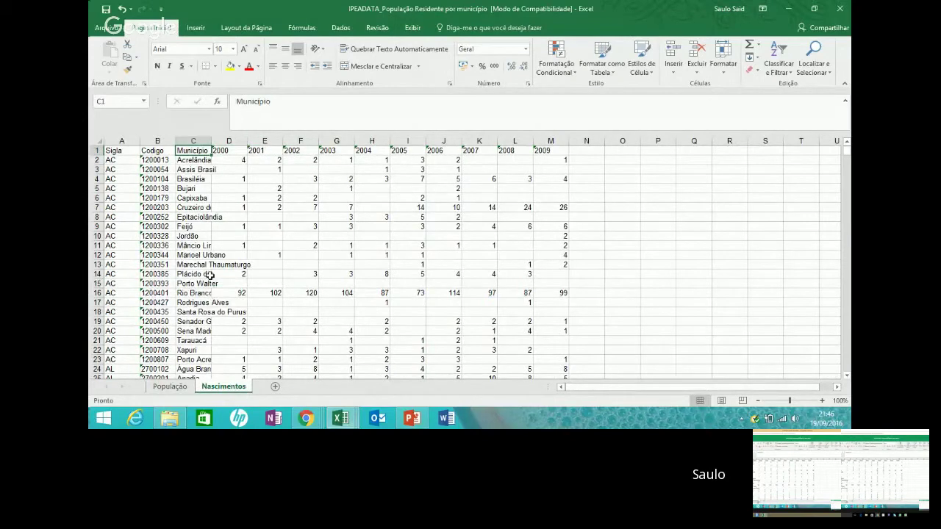
{"action": "left_click", "coordinate": [197, 284]}
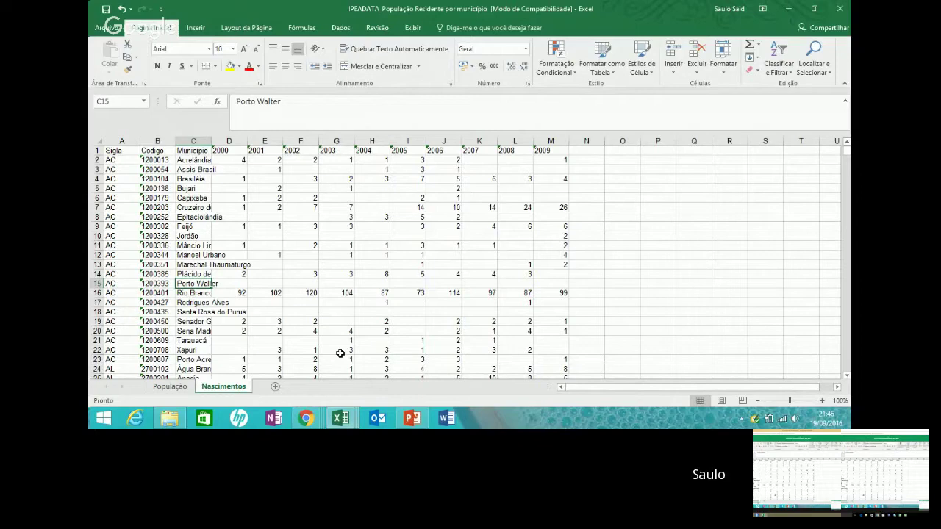
{"action": "key", "text": "Right"}
{"action": "key", "text": "Down"}
{"action": "key", "text": "Left"}
{"action": "key", "text": "Up"}
{"action": "key", "text": "Down"}
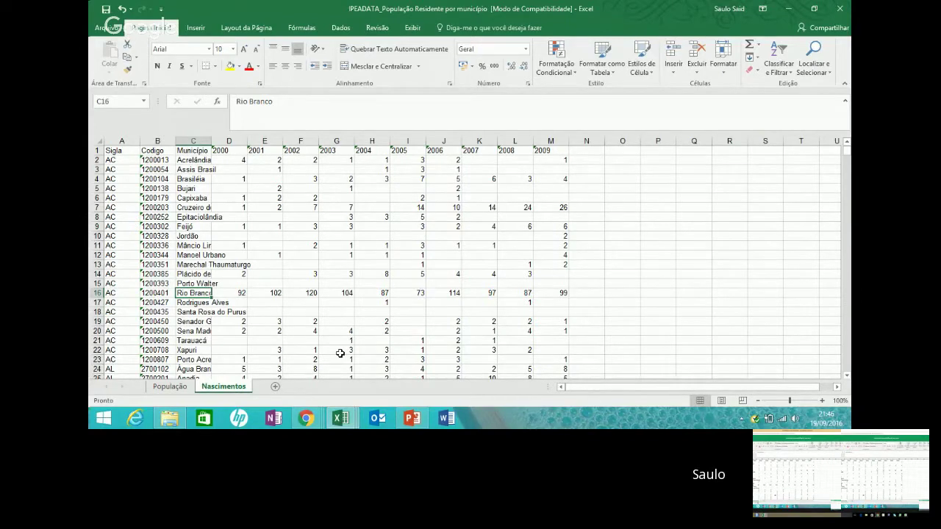
Review Rio Branco's yearly values from 2000 to 2009 on the Nascimentos sheet, then select the Município column.
{"action": "key", "text": "shift+Right"}
{"action": "key", "text": "shift+Right"}
{"action": "key", "text": "shift+Right"}
{"action": "key", "text": "shift+Right"}
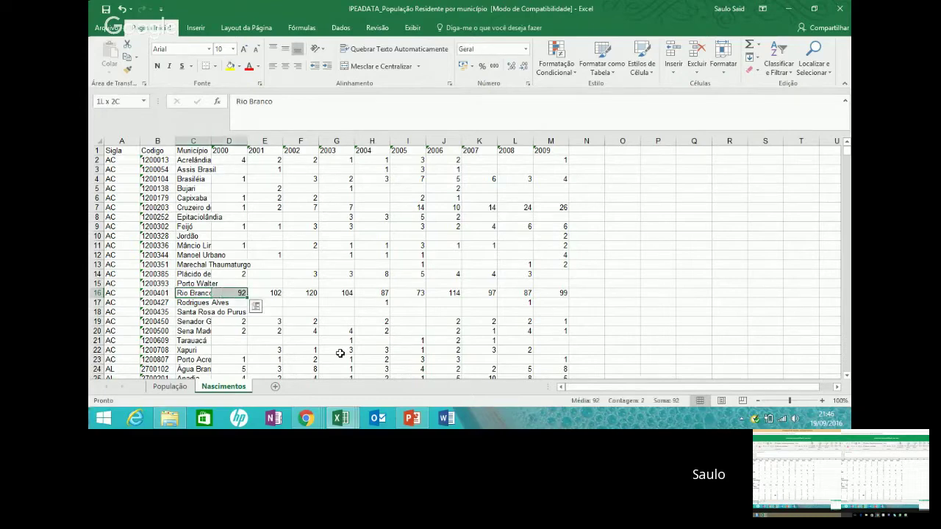
{"action": "key", "text": "shift+Right"}
{"action": "key", "text": "shift+Right"}
{"action": "key", "text": "shift+Right"}
{"action": "key", "text": "shift+Right"}
{"action": "key", "text": "shift+Right"}
{"action": "key", "text": "shift+Right"}
{"action": "key", "text": "Left"}
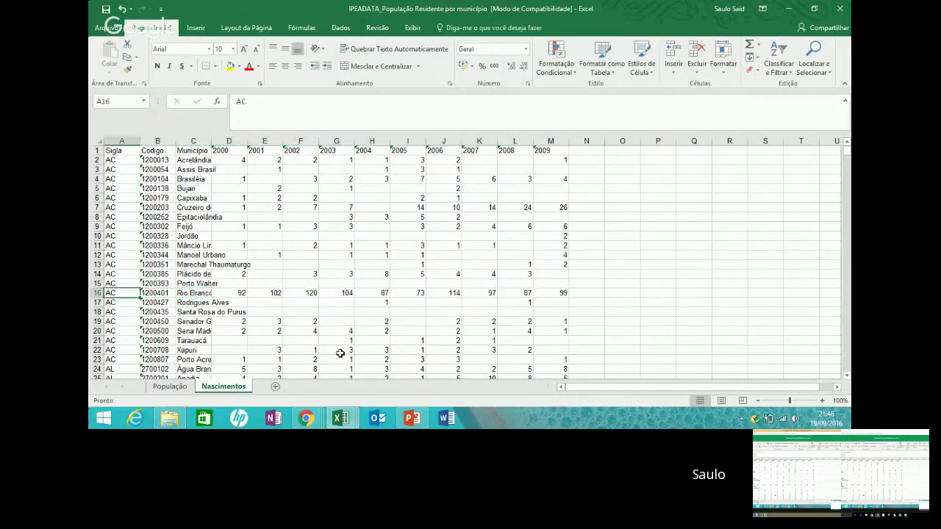
{"action": "key", "text": "Right"}
{"action": "key", "text": "Right"}
{"action": "key", "text": "Right"}
{"action": "key", "text": "Right"}
{"action": "key", "text": "Right"}
{"action": "key", "text": "Right"}
{"action": "key", "text": "Right"}
{"action": "key", "text": "Right"}
{"action": "key", "text": "Right"}
{"action": "key", "text": "Right"}
{"action": "key", "text": "Right"}
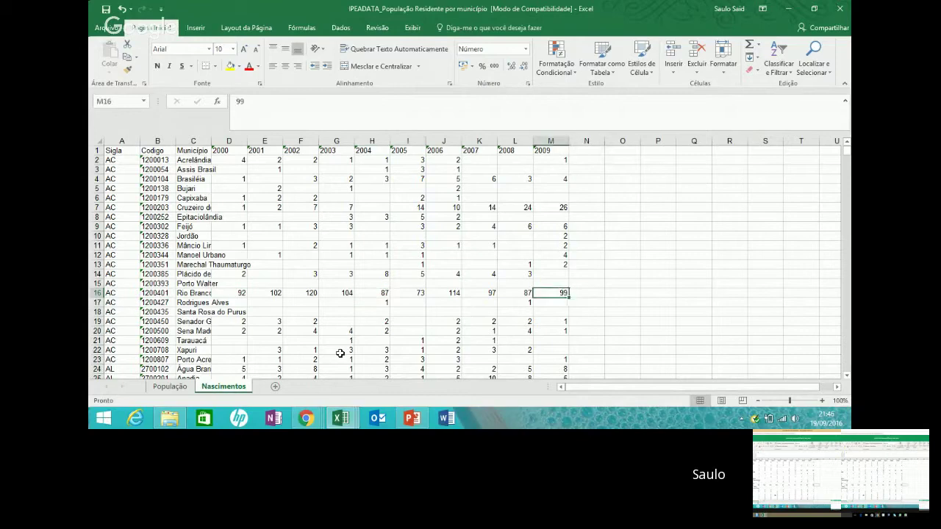
{"action": "key", "text": "Left"}
{"action": "key", "text": "Left"}
{"action": "key", "text": "Left"}
{"action": "key", "text": "Left"}
{"action": "key", "text": "Left"}
{"action": "key", "text": "Home"}
{"action": "key", "text": "Up"}
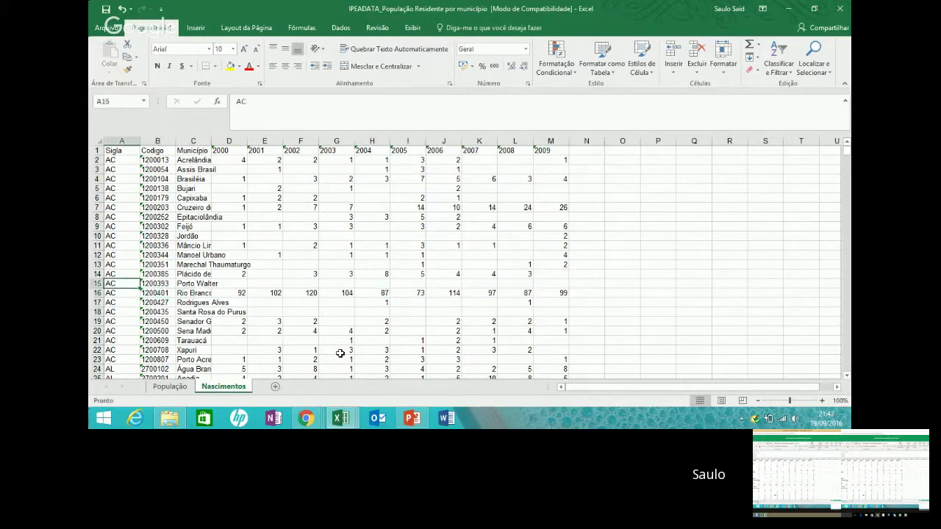
{"action": "left_click", "coordinate": [197, 135]}
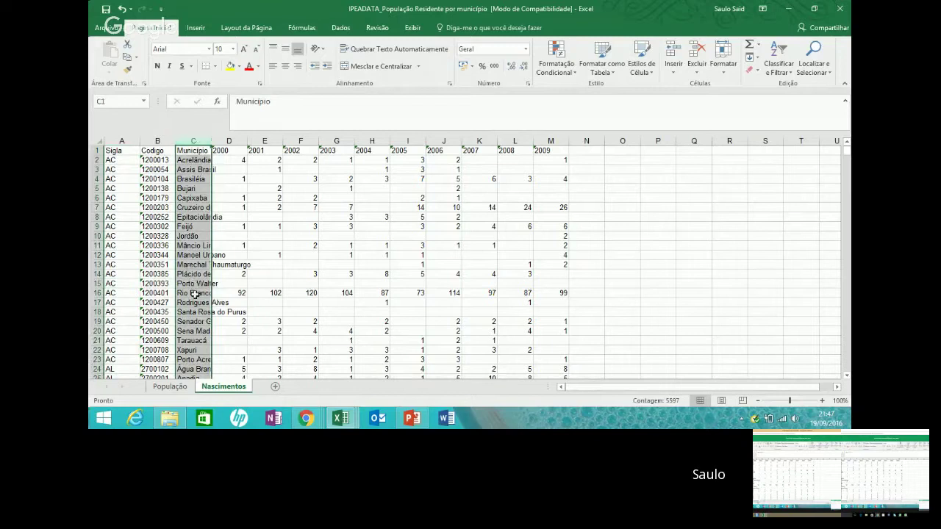
Examine Rio Branco's row on the Nascimentos sheet by selecting across from the municipality name through the 2000 to 2009 columns.
{"action": "left_click", "coordinate": [194, 294]}
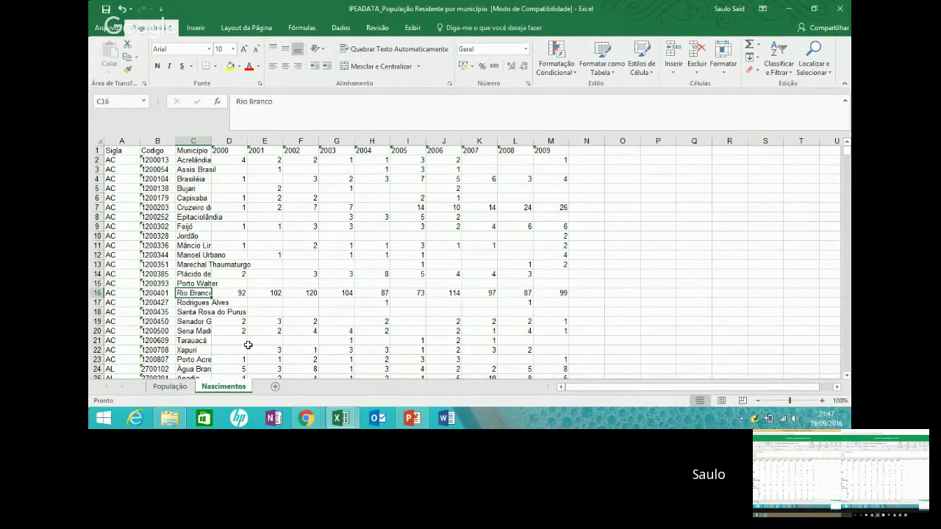
{"action": "key", "text": "Right"}
{"action": "key", "text": "Left"}
{"action": "key", "text": "shift+Right"}
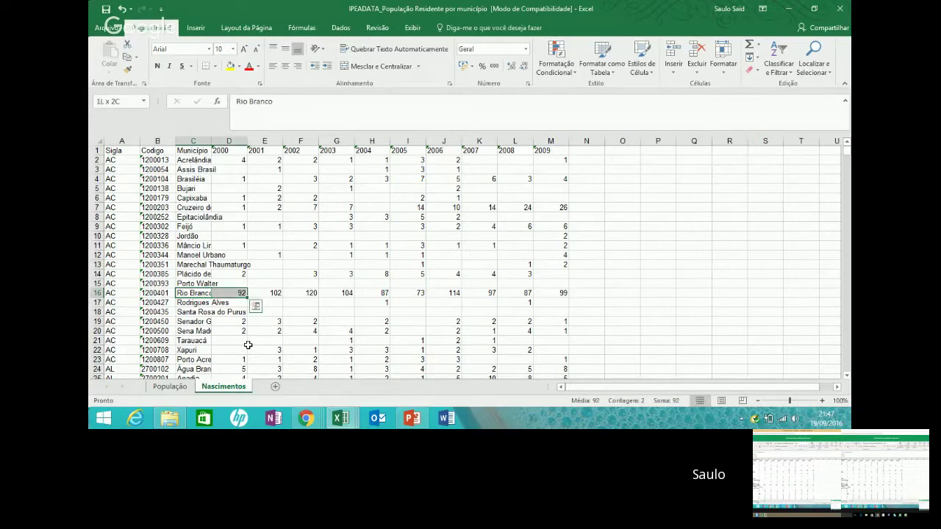
{"action": "key", "text": "shift+Right"}
{"action": "key", "text": "shift+Right"}
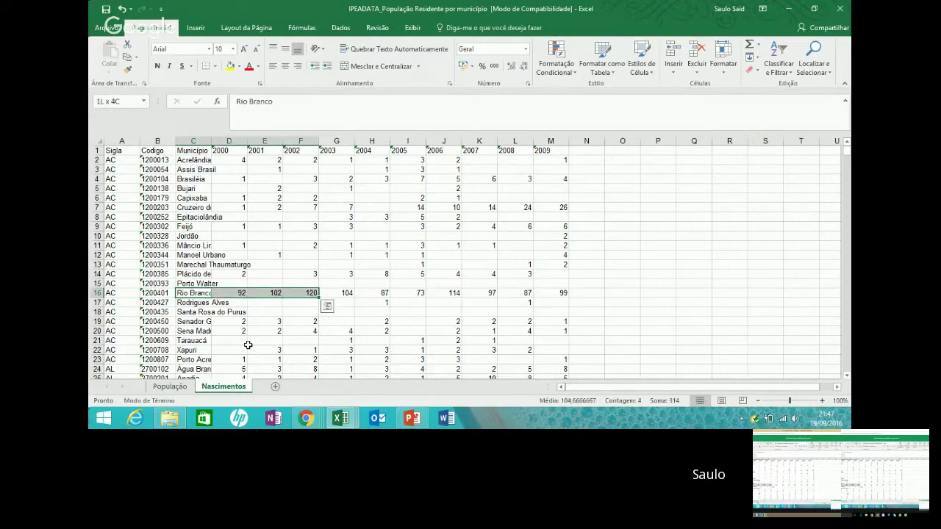
{"action": "key", "text": "ctrl+shift+Right"}
{"action": "key", "text": "shift+Left"}
{"action": "key", "text": "shift+Left"}
{"action": "key", "text": "shift+Left"}
{"action": "key", "text": "shift+Left"}
{"action": "key", "text": "shift+Left"}
{"action": "key", "text": "shift+Left"}
{"action": "key", "text": "shift+Left"}
{"action": "key", "text": "shift+Left"}
{"action": "key", "text": "shift+Left"}
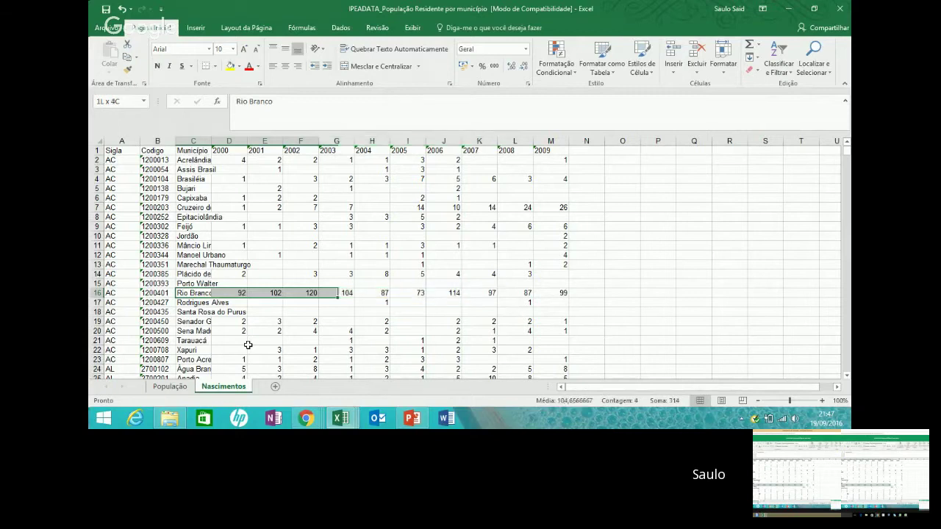
{"action": "key", "text": "shift+Left"}
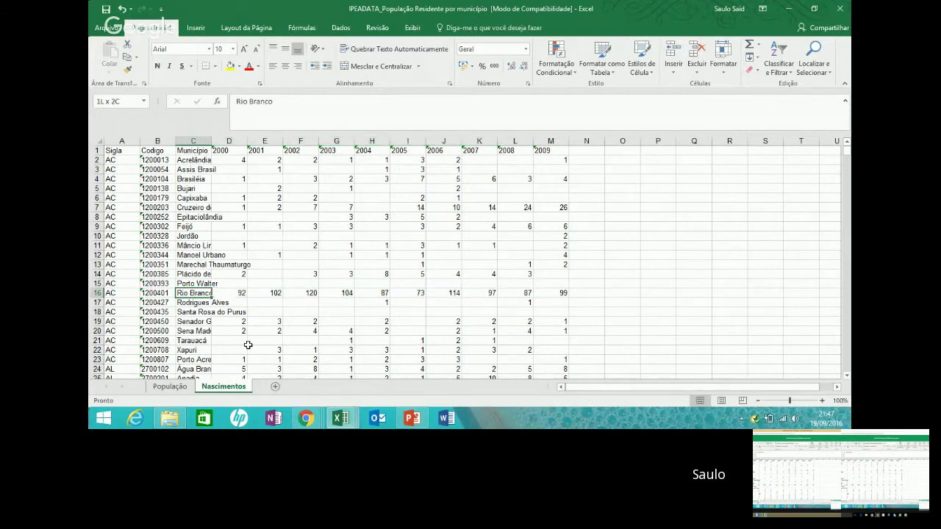
{"action": "key", "text": "shift+Right"}
{"action": "key", "text": "shift+Right"}
{"action": "key", "text": "shift+Right"}
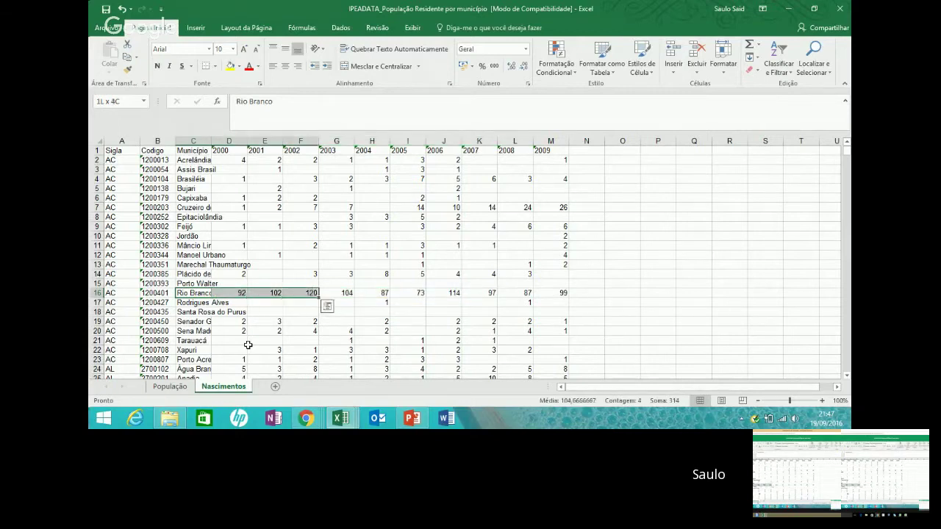
{"action": "key", "text": "shift+Right"}
{"action": "key", "text": "shift+Right"}
{"action": "key", "text": "shift+Right"}
{"action": "key", "text": "shift+Right"}
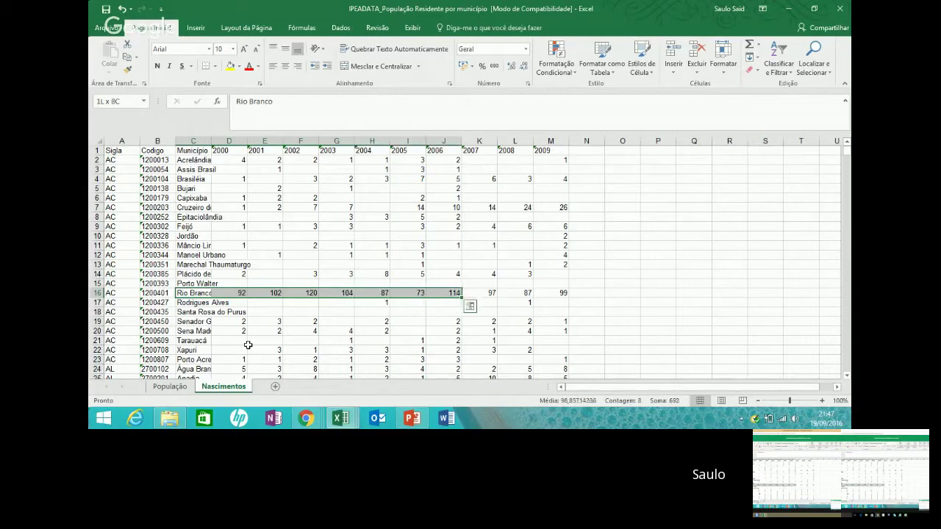
{"action": "key", "text": "shift+Right"}
{"action": "key", "text": "shift+Right"}
{"action": "key", "text": "shift+Right"}
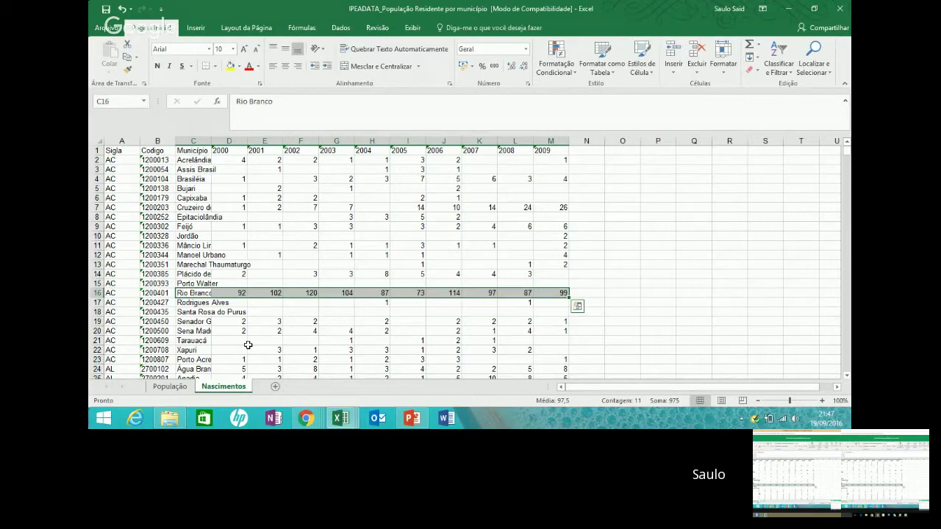
{"action": "key", "text": "Left"}
{"action": "key", "text": "Right"}
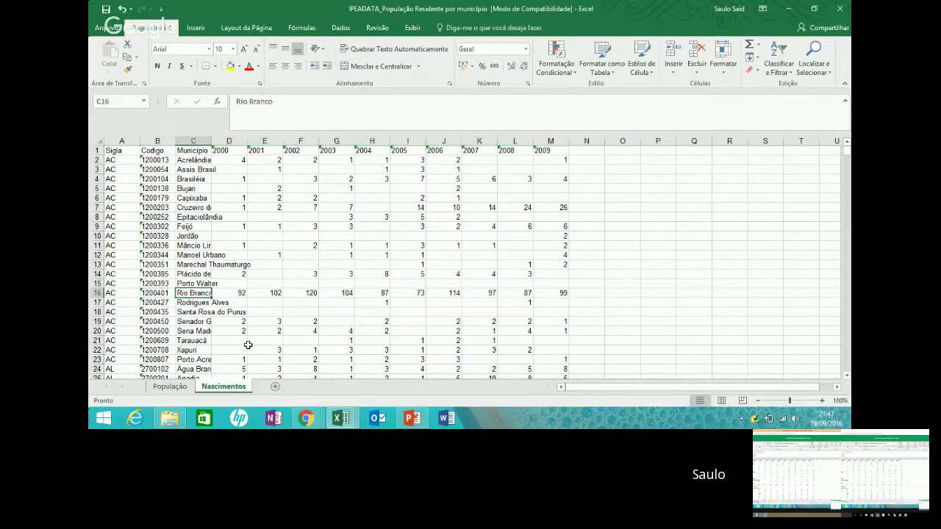
Examine the header row of the População sheet from Município across to the empty column after 2010.
{"action": "left_click", "coordinate": [180, 388]}
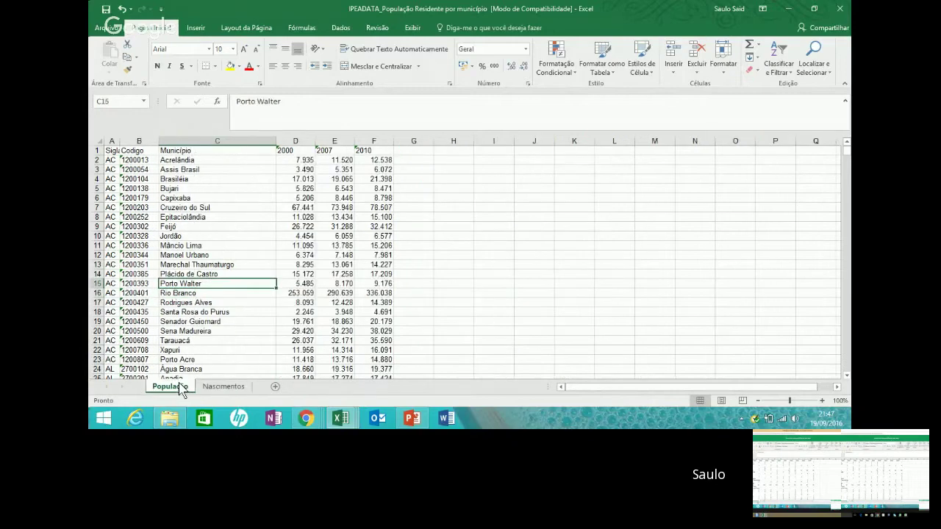
{"action": "key", "text": "Up"}
{"action": "key", "text": "Up"}
{"action": "key", "text": "Up"}
{"action": "key", "text": "Up"}
{"action": "key", "text": "Up"}
{"action": "key", "text": "Up"}
{"action": "key", "text": "Up"}
{"action": "key", "text": "Up"}
{"action": "key", "text": "Up"}
{"action": "key", "text": "Up"}
{"action": "key", "text": "Up"}
{"action": "key", "text": "Up"}
{"action": "key", "text": "Up"}
{"action": "key", "text": "Up"}
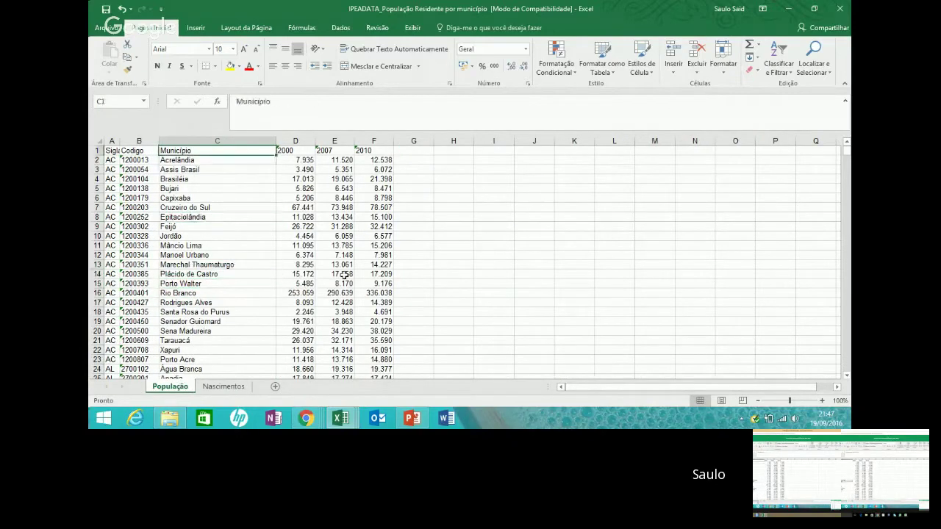
{"action": "key", "text": "Right"}
{"action": "key", "text": "Right"}
{"action": "key", "text": "Right"}
{"action": "key", "text": "Right"}
{"action": "key", "text": "Left"}
{"action": "key", "text": "Right"}
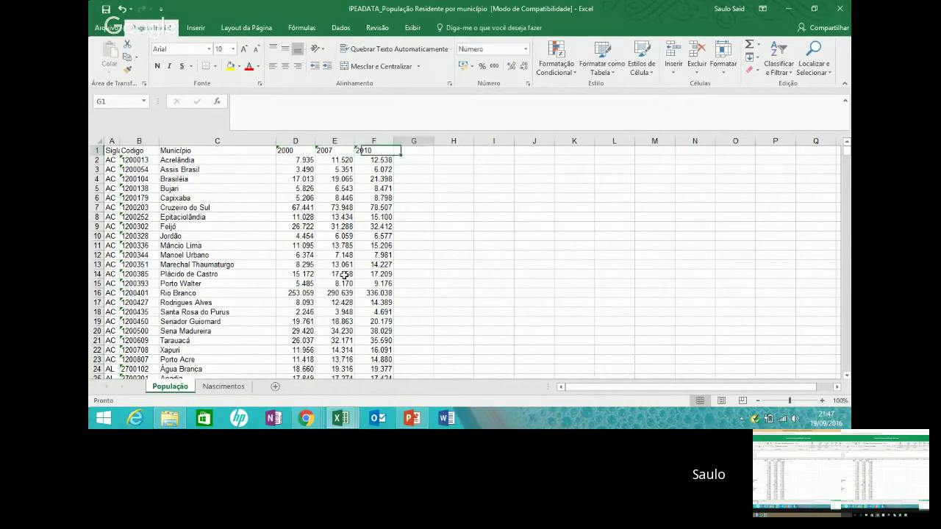
{"action": "key", "text": "Down"}
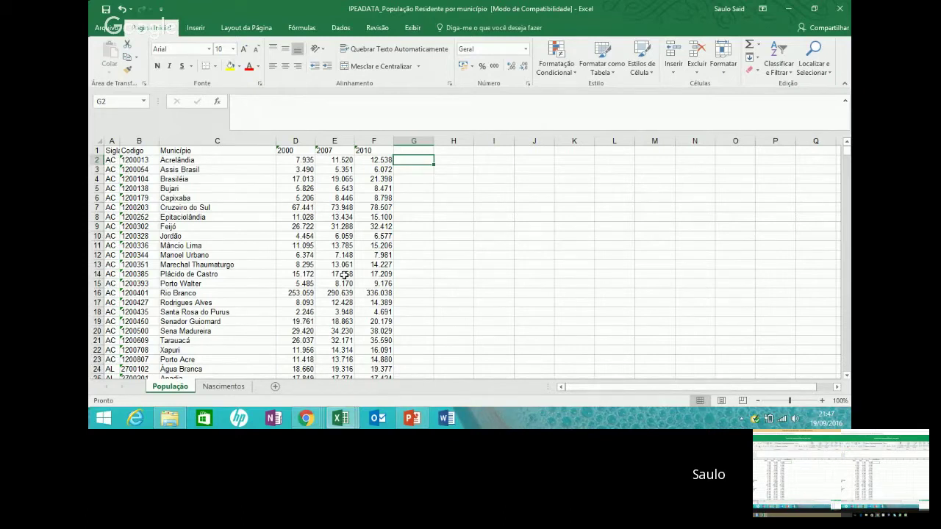
Look through the 2010 column of the População sheet, down past the Bahia municipalities and into the Ceará rows.
{"action": "key", "text": "Down"}
{"action": "key", "text": "Left"}
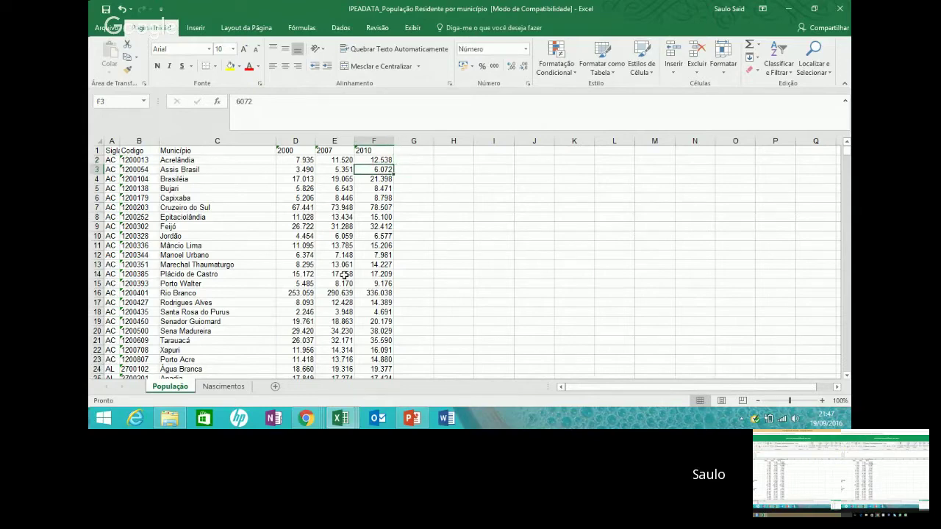
{"action": "key", "text": "ctrl+Down"}
{"action": "key", "text": "Down"}
{"action": "key", "text": "Down"}
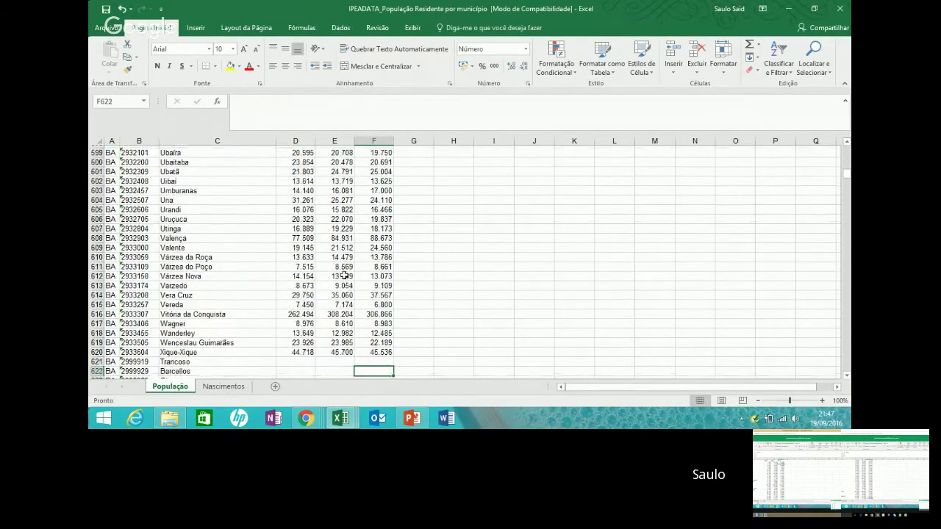
{"action": "key", "text": "Down"}
{"action": "key", "text": "Down"}
{"action": "key", "text": "Down"}
{"action": "key", "text": "Down"}
{"action": "key", "text": "Down"}
{"action": "key", "text": "Down"}
{"action": "key", "text": "Down"}
{"action": "key", "text": "Down"}
{"action": "key", "text": "Down"}
{"action": "key", "text": "Down"}
{"action": "key", "text": "Down"}
{"action": "key", "text": "Down"}
{"action": "key", "text": "Down"}
{"action": "key", "text": "Down"}
{"action": "key", "text": "Down"}
{"action": "key", "text": "Down"}
{"action": "key", "text": "Down"}
{"action": "key", "text": "Down"}
{"action": "key", "text": "Down"}
{"action": "key", "text": "Down"}
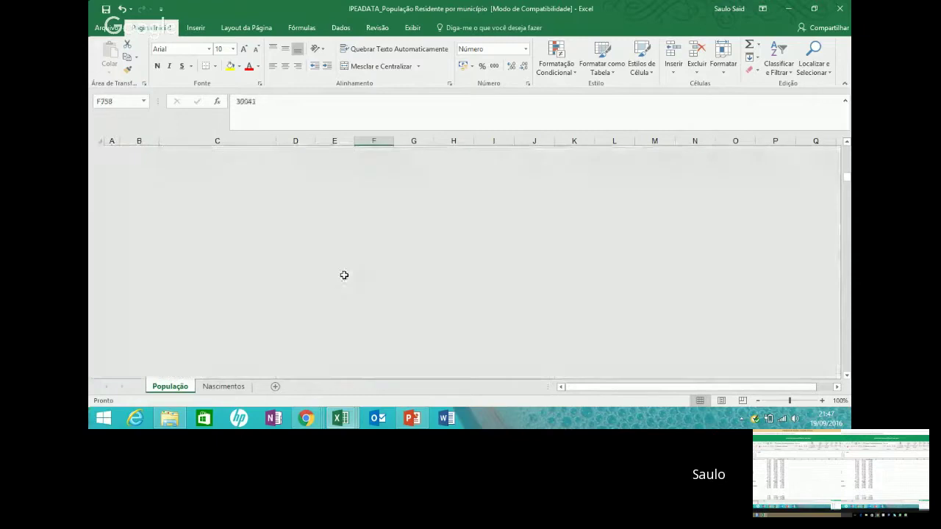
{"action": "key", "text": "Down"}
{"action": "key", "text": "Down"}
{"action": "key", "text": "Down"}
{"action": "key", "text": "Down"}
{"action": "key", "text": "Right"}
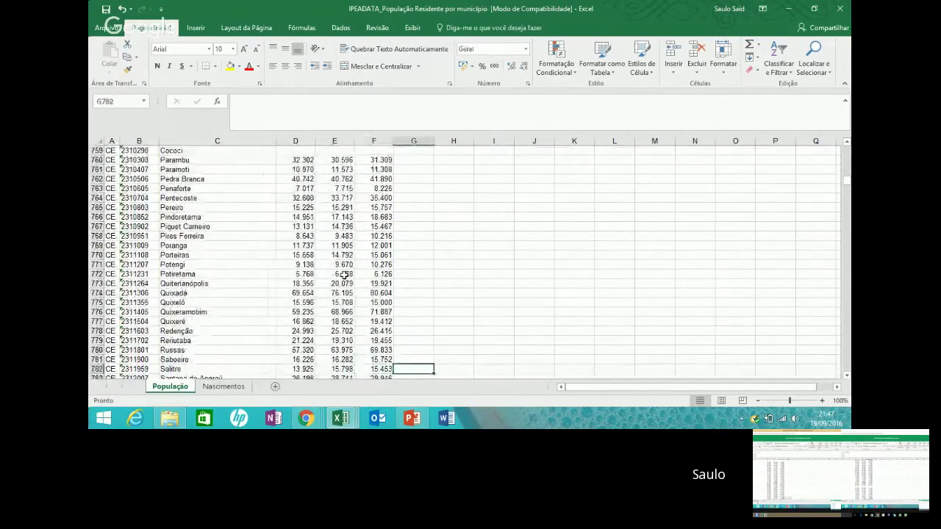
Enter the header 20009_nascimentos in cell G1 of the População sheet.
{"action": "key", "text": "ctrl+Up"}
{"action": "key", "text": "Down"}
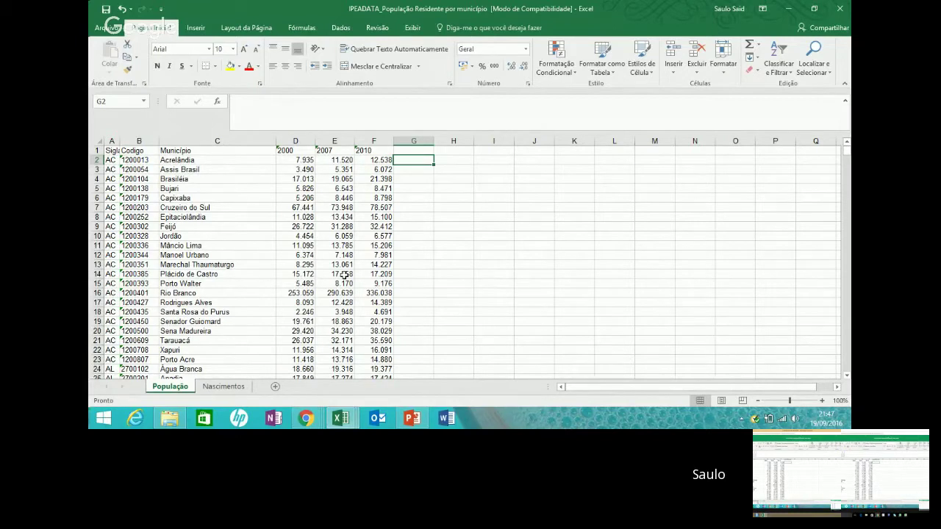
{"action": "key", "text": "BackSpace"}
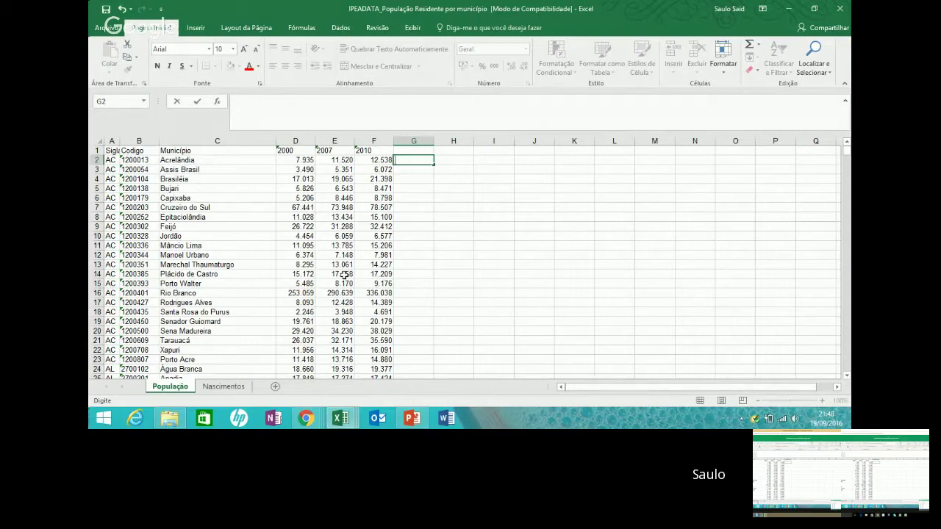
{"action": "key", "text": "Up"}
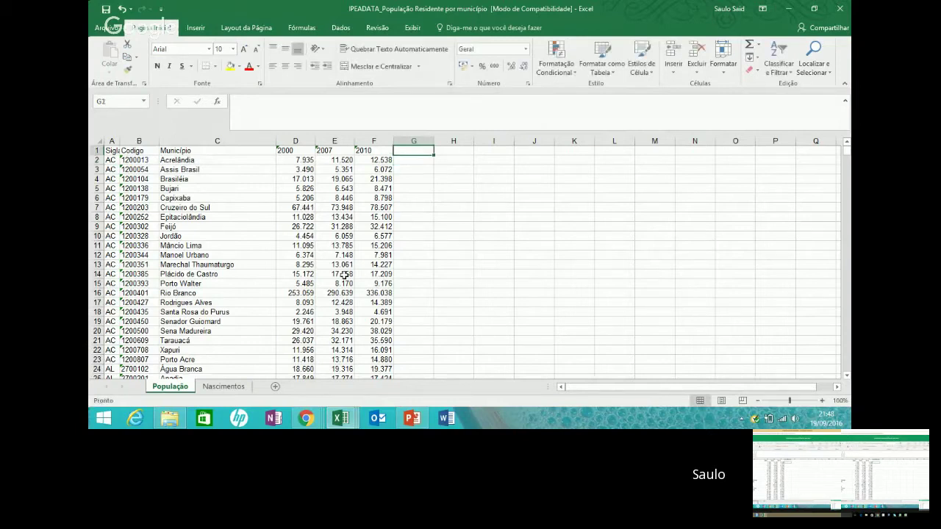
{"action": "type", "text": "2"}
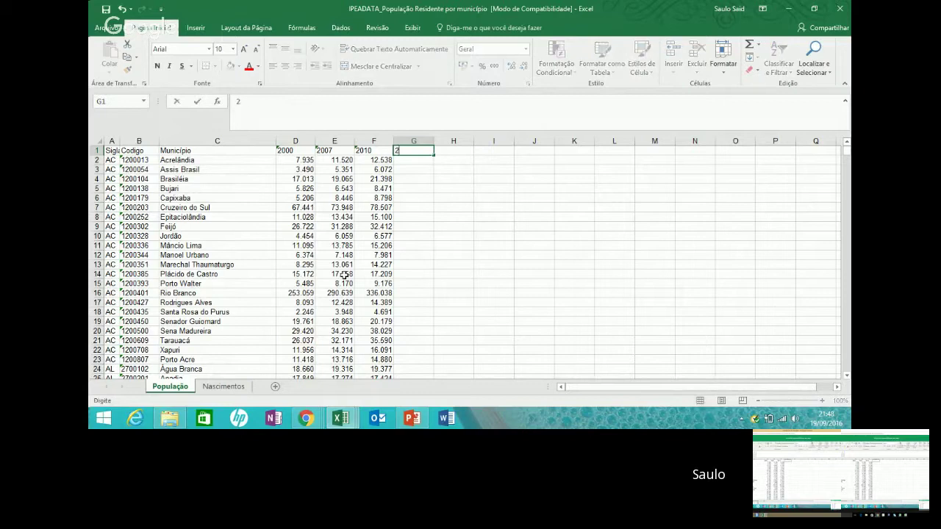
{"action": "type", "text": "0009_nascimento"}
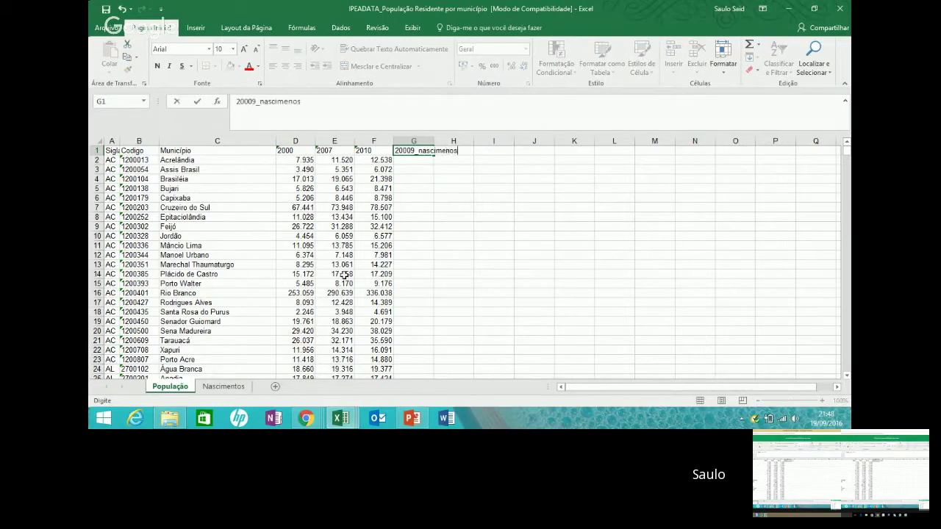
{"action": "key", "text": "BackSpace"}
{"action": "key", "text": "BackSpace"}
{"action": "type", "text": "tos"}
{"action": "key", "text": "Return"}
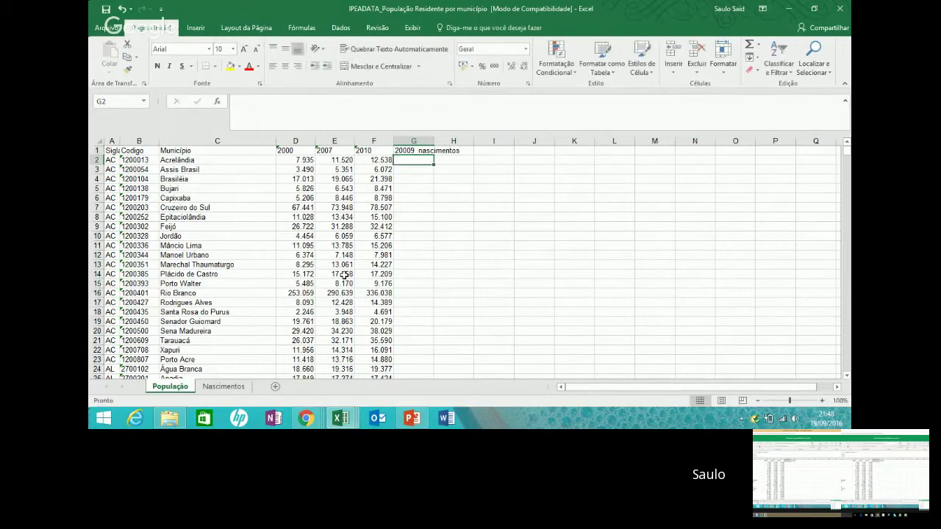
Start a PROCV formula in cell G2 using the function arguments dialog, with cell B2, the municipality code, as Valor_procurado.
{"action": "type", "text": "=procv("}
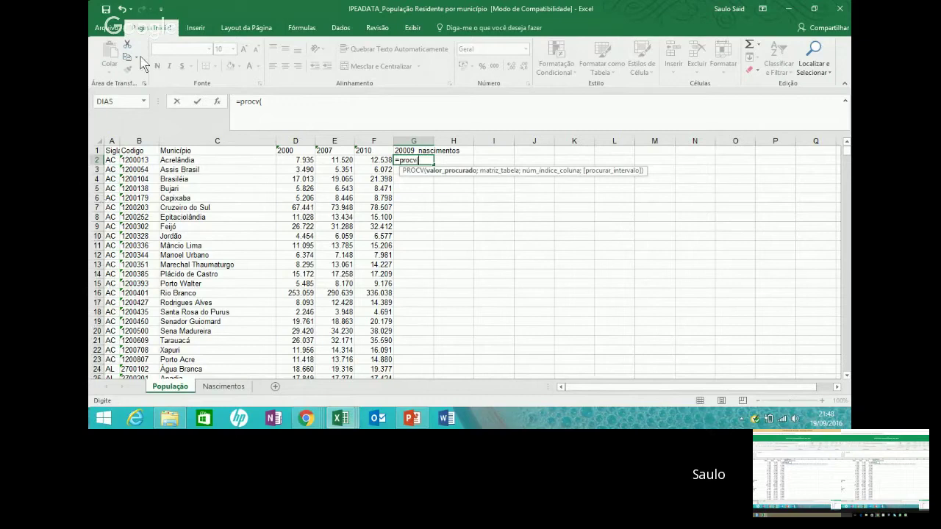
{"action": "left_click", "coordinate": [302, 30]}
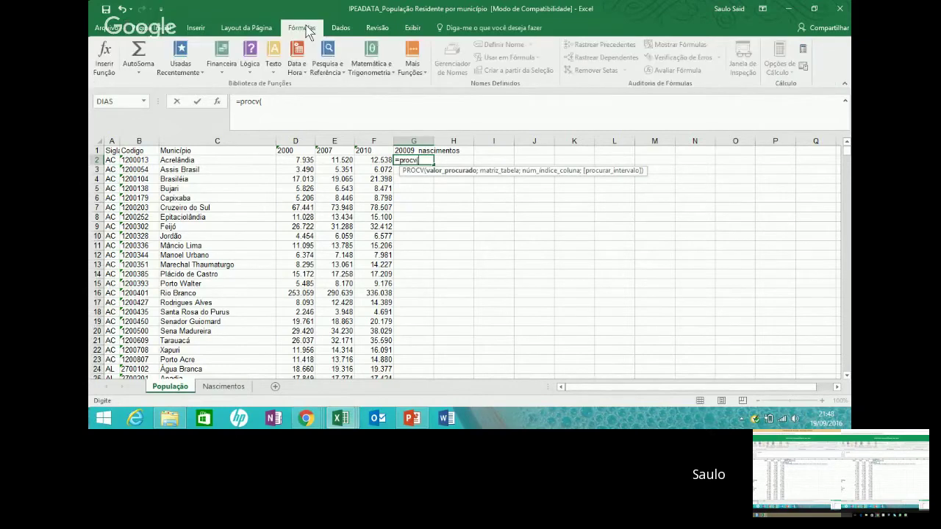
{"action": "left_click", "coordinate": [217, 101]}
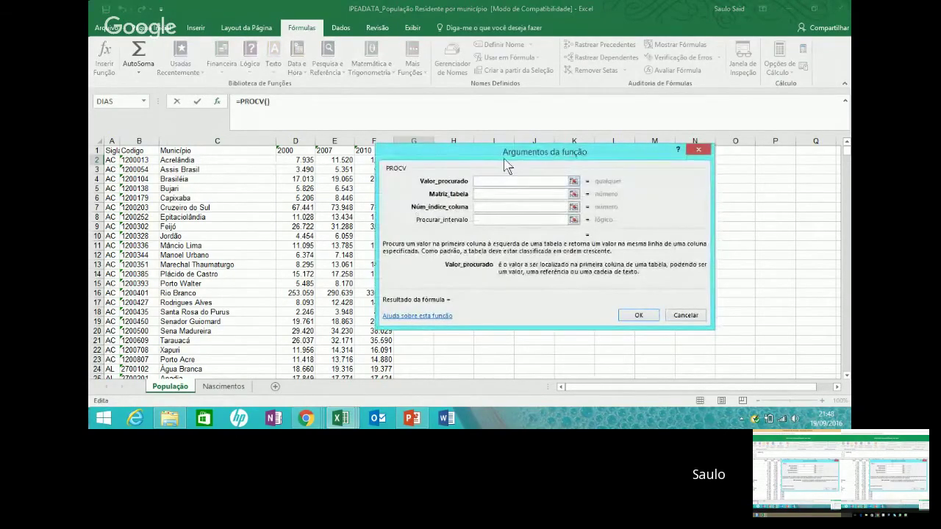
{"action": "left_click_drag", "start_coordinate": [499, 159], "coordinate": [567, 173]}
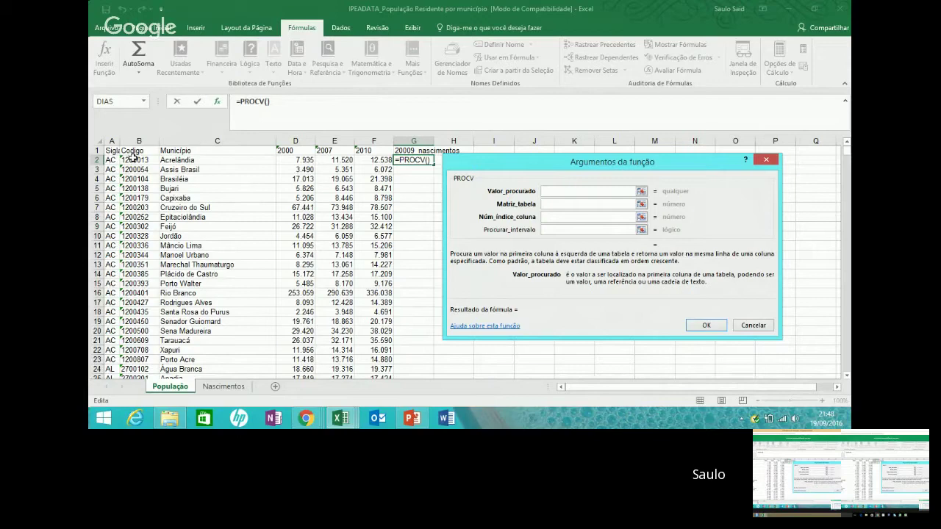
{"action": "left_click", "coordinate": [197, 162]}
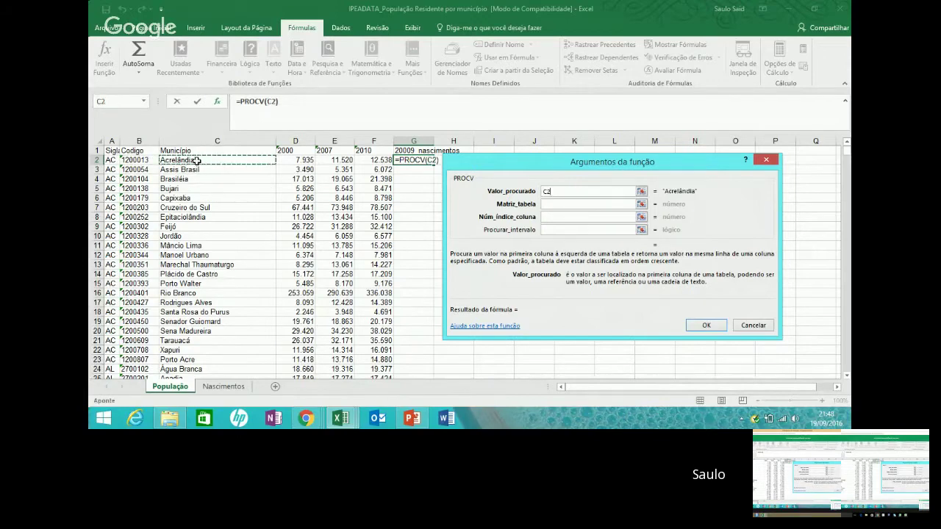
{"action": "left_click", "coordinate": [133, 162]}
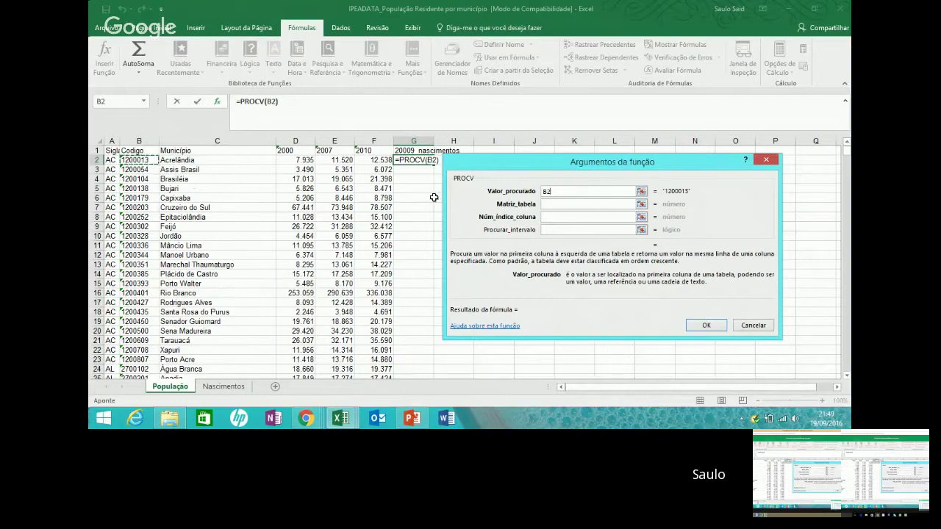
{"action": "left_click", "coordinate": [552, 192]}
{"action": "type", "text": "+"}
{"action": "left_click", "coordinate": [126, 161]}
{"action": "key", "text": "BackSpace"}
{"action": "key", "text": "BackSpace"}
{"action": "key", "text": "BackSpace"}
{"action": "key", "text": "BackSpace"}
{"action": "key", "text": "BackSpace"}
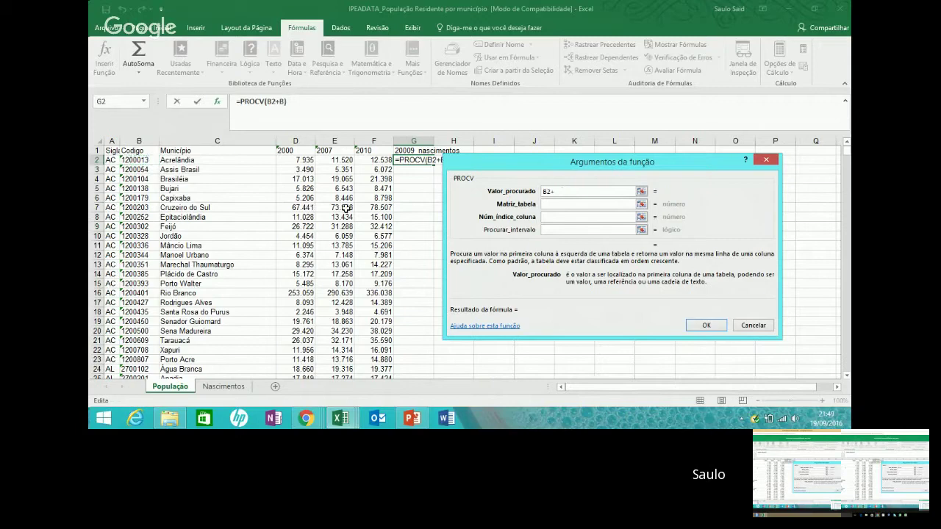
{"action": "left_click", "coordinate": [133, 160]}
Set Matriz_tabela of the PROCV formula to columns B through M of the Nascimentos sheet.
{"action": "left_click", "coordinate": [548, 203]}
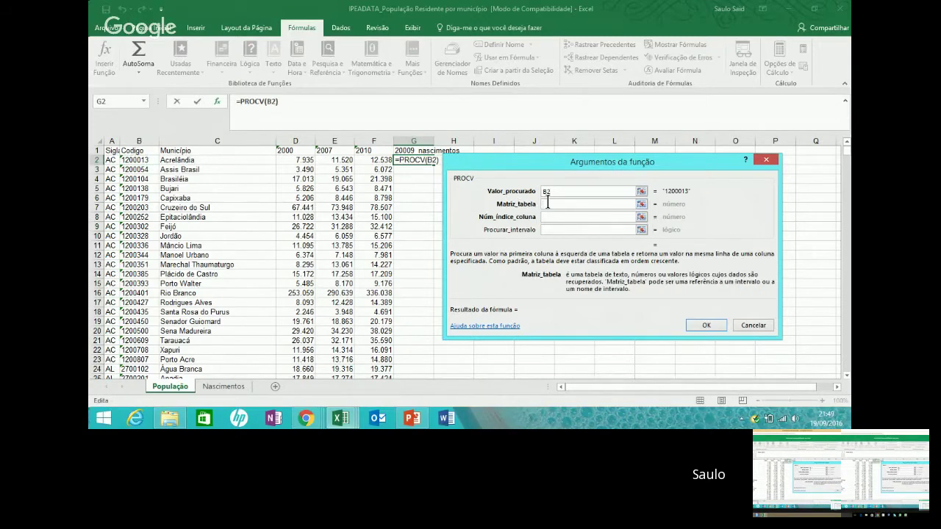
{"action": "left_click", "coordinate": [228, 388]}
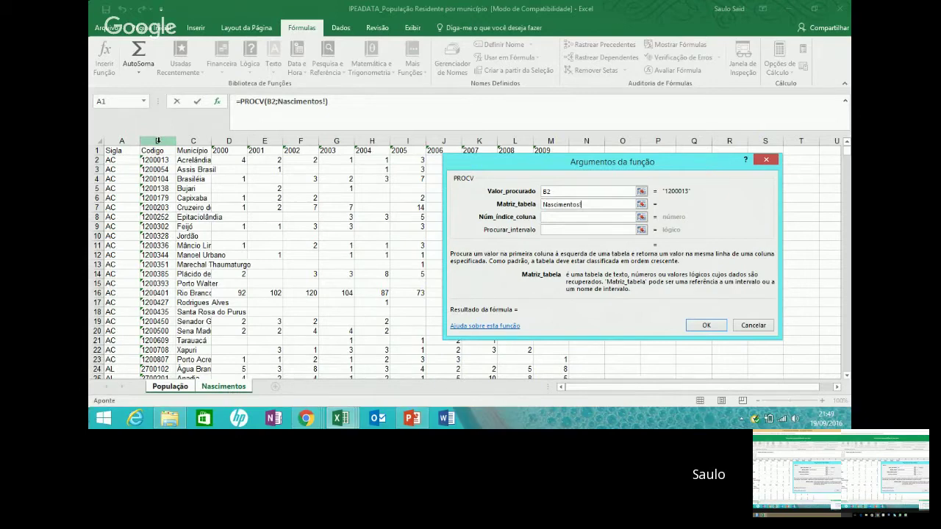
{"action": "left_click_drag", "start_coordinate": [157, 140], "coordinate": [553, 139]}
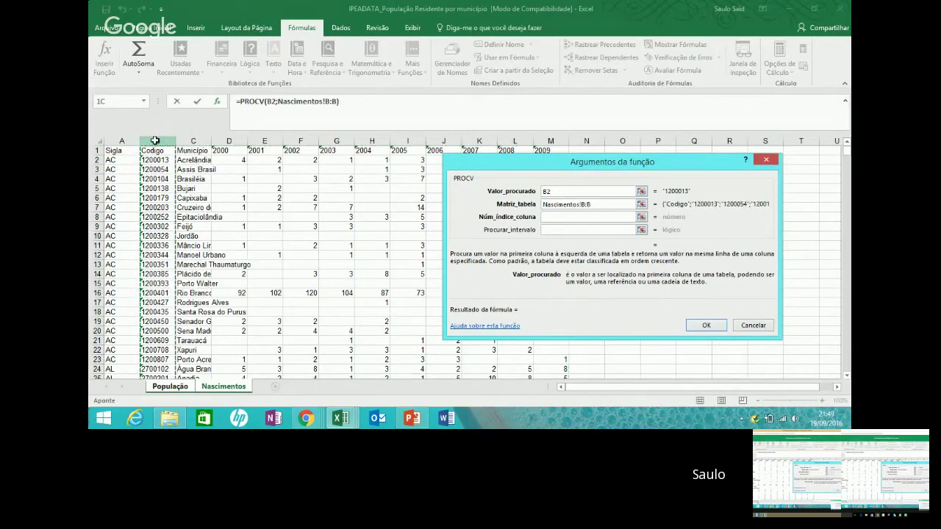
{"action": "left_click_drag", "start_coordinate": [156, 140], "coordinate": [562, 165]}
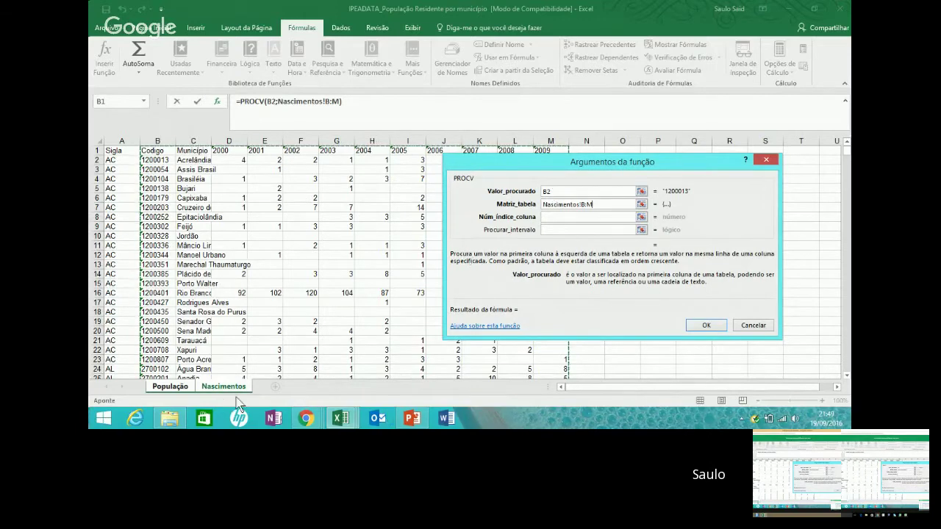
{"action": "left_click", "coordinate": [176, 388]}
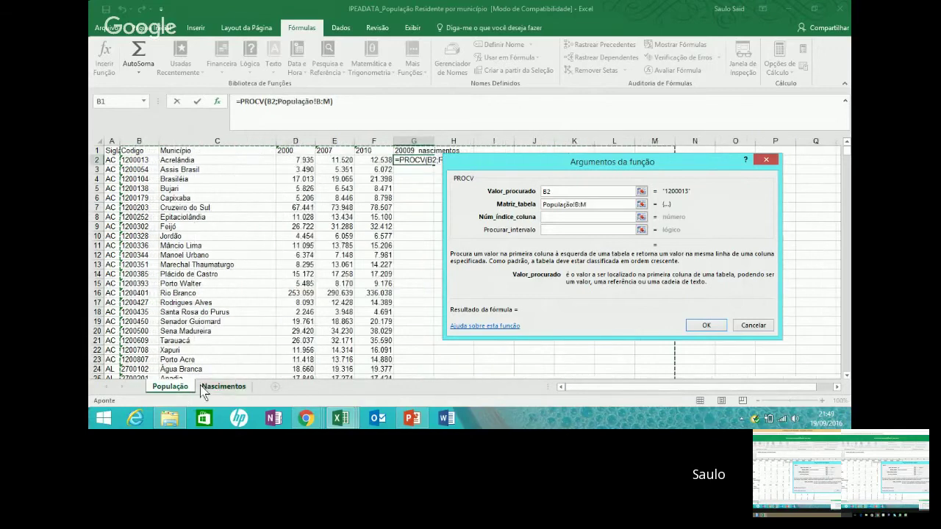
{"action": "left_click", "coordinate": [224, 385]}
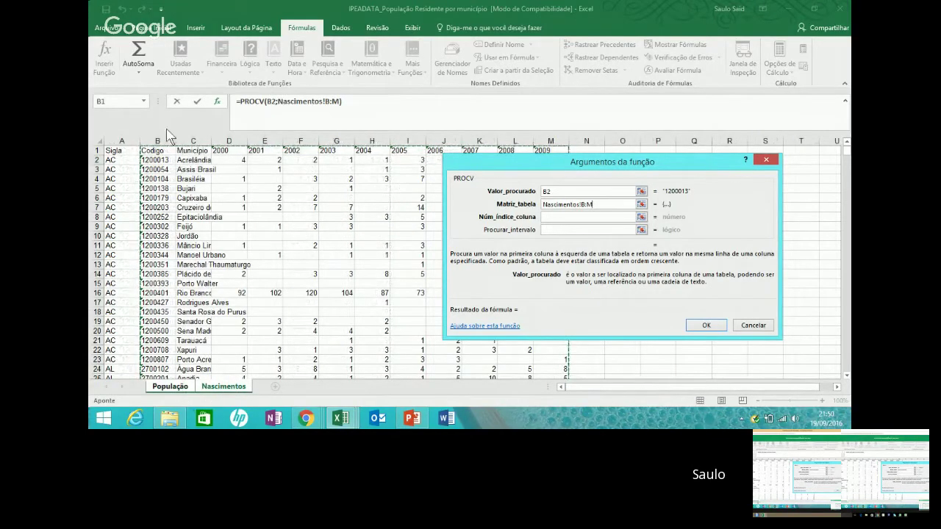
{"action": "left_click_drag", "start_coordinate": [157, 140], "coordinate": [537, 140]}
{"action": "left_click_drag", "start_coordinate": [158, 141], "coordinate": [539, 140]}
Set Núm_índice_coluna to 12 and Procurar_intervalo to falso, and insert the PROCV formula in cell G2.
{"action": "left_click", "coordinate": [549, 217]}
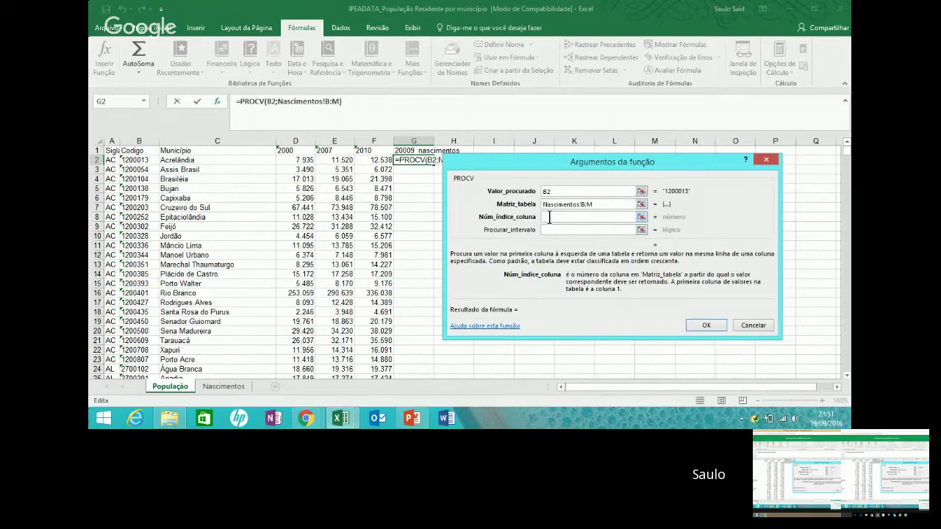
{"action": "type", "text": "12"}
{"action": "left_click", "coordinate": [562, 228]}
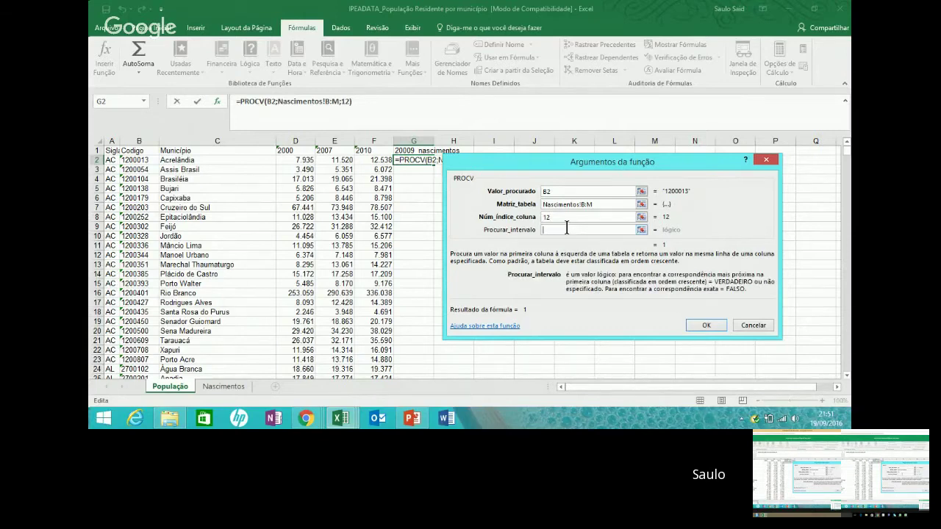
{"action": "type", "text": "falso"}
{"action": "left_click", "coordinate": [704, 326]}
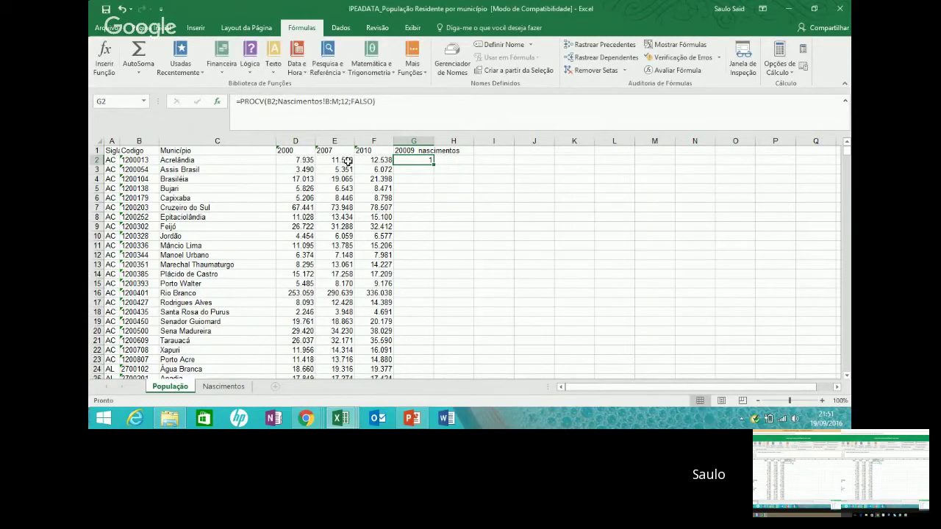
Compare the PROCV result for Acrelândia in the População sheet with its 2009 births value in the Nascimentos sheet.
{"action": "left_click", "coordinate": [210, 159]}
{"action": "left_click", "coordinate": [413, 162]}
{"action": "left_click", "coordinate": [220, 377]}
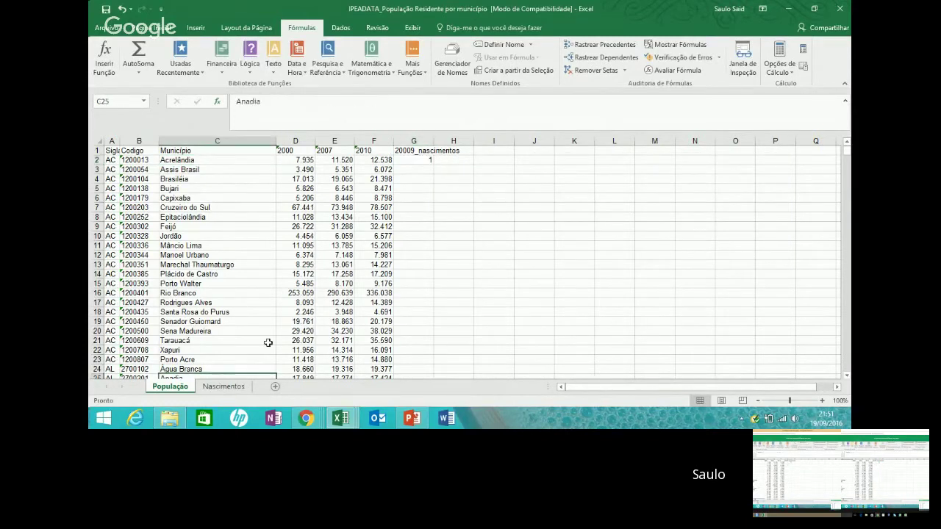
{"action": "left_click", "coordinate": [224, 387]}
{"action": "key", "text": "Up"}
{"action": "key", "text": "Up"}
{"action": "key", "text": "Up"}
{"action": "key", "text": "Up"}
{"action": "key", "text": "Up"}
{"action": "key", "text": "Up"}
{"action": "key", "text": "Up"}
{"action": "key", "text": "Up"}
{"action": "key", "text": "Up"}
{"action": "key", "text": "Up"}
{"action": "key", "text": "Up"}
{"action": "key", "text": "Up"}
{"action": "key", "text": "Up"}
{"action": "key", "text": "Up"}
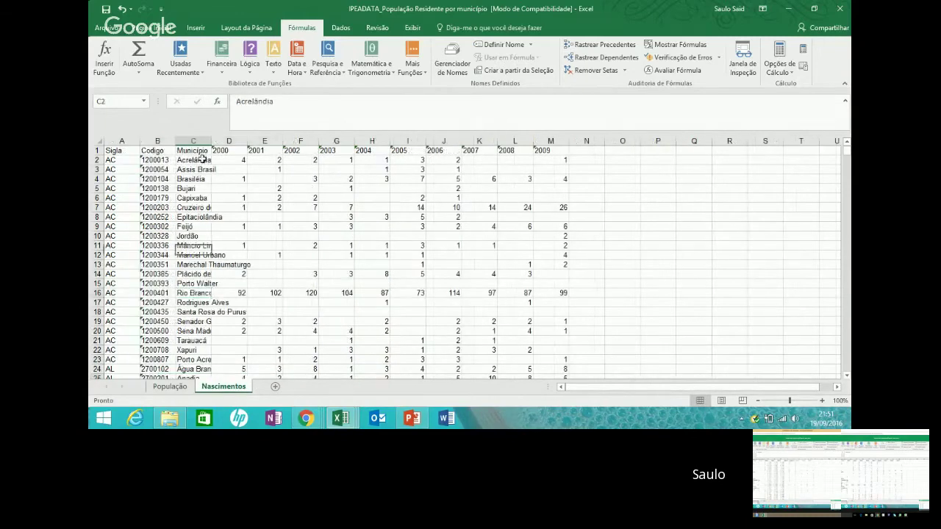
{"action": "left_click", "coordinate": [549, 159]}
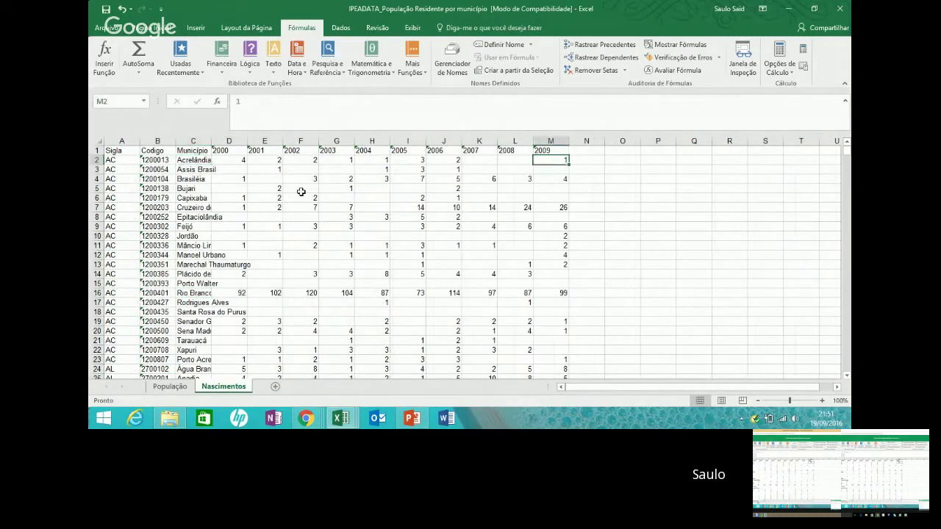
Fill the PROCV formula from cell G2 of the População sheet down column G for all municipalities.
{"action": "left_click", "coordinate": [170, 387]}
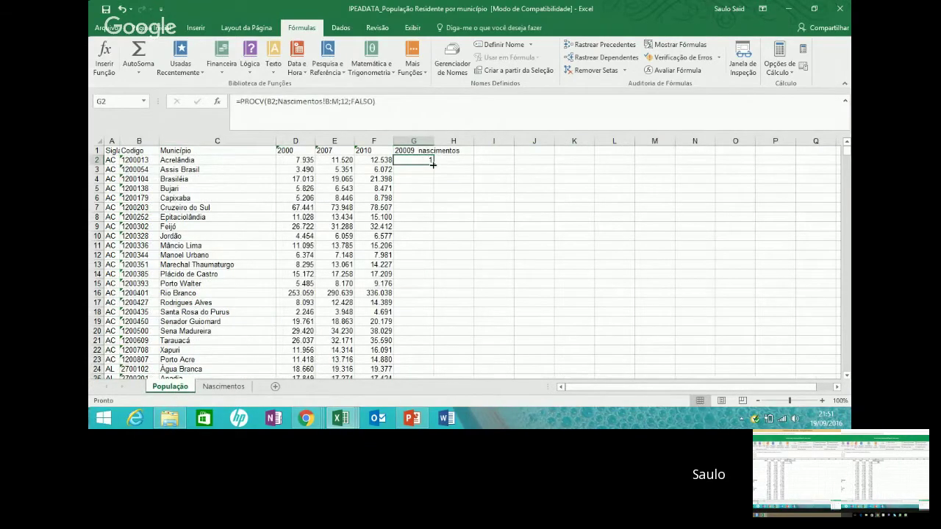
{"action": "double_click", "coordinate": [433, 165]}
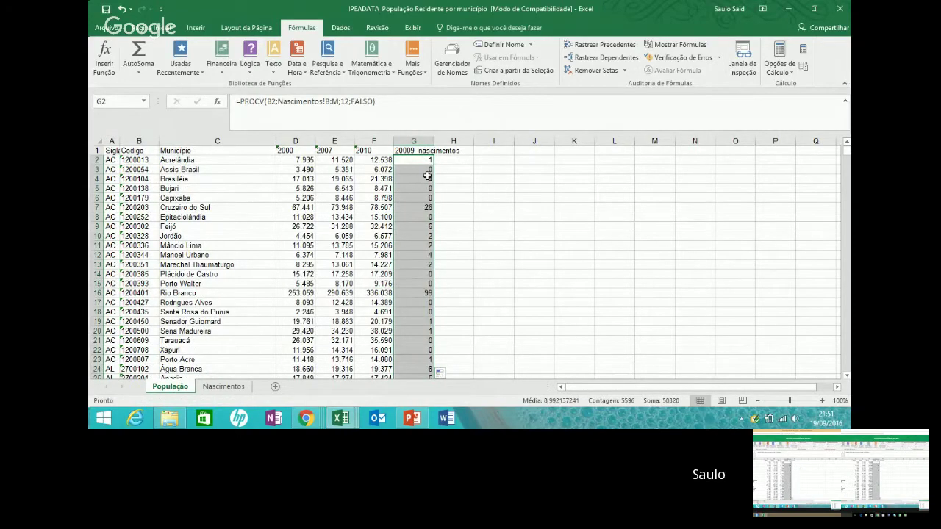
{"action": "left_click", "coordinate": [426, 177]}
Review the function arguments of the PROCV formula in G2, especially the Matriz_tabela range, and close them without changes.
{"action": "left_click", "coordinate": [423, 158]}
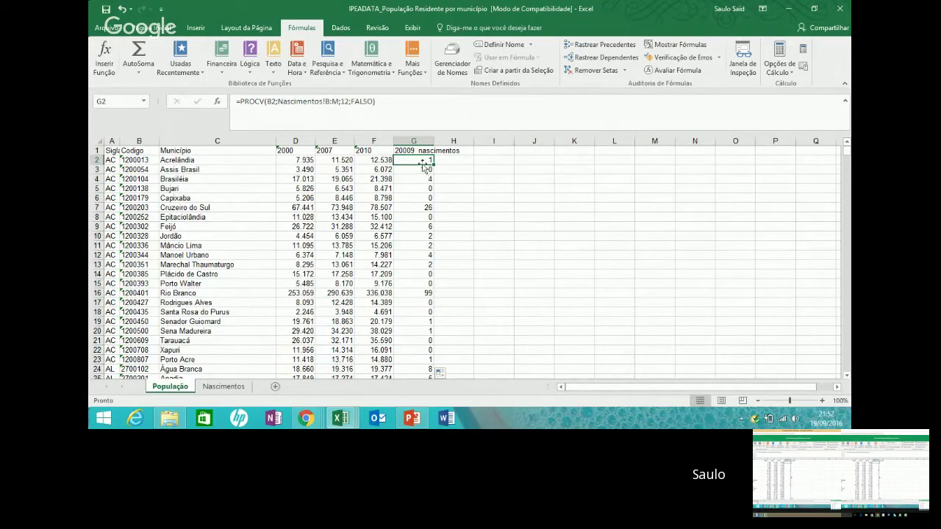
{"action": "key", "text": "Right"}
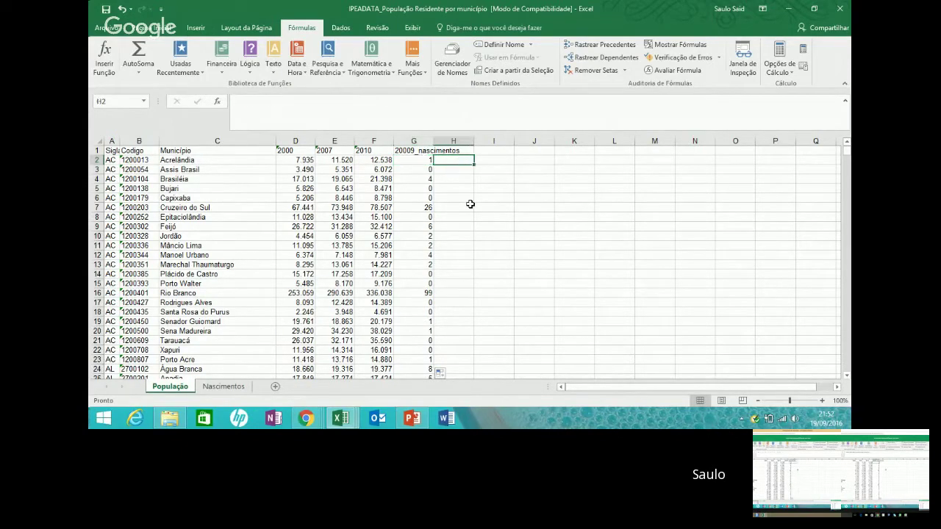
{"action": "key", "text": "Left"}
{"action": "key", "text": "Right"}
{"action": "key", "text": "Left"}
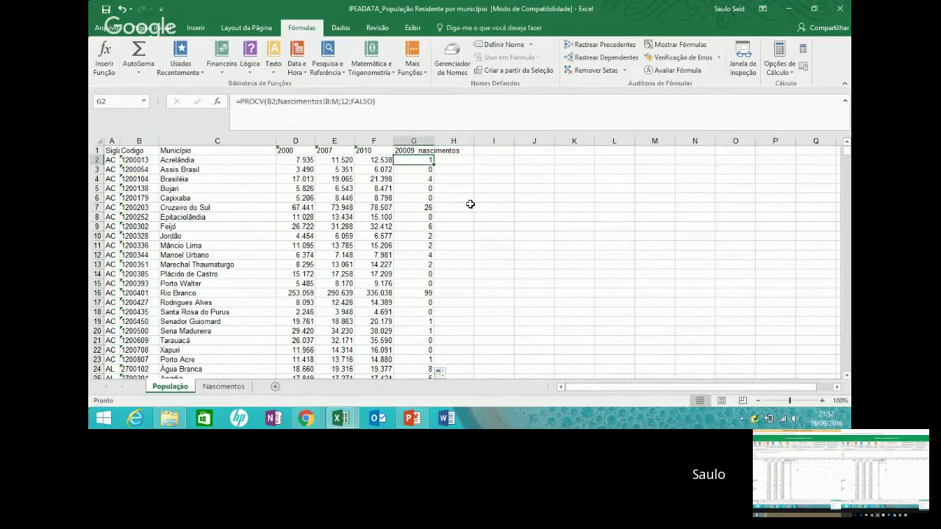
{"action": "key", "text": "Right"}
{"action": "key", "text": "Left"}
{"action": "left_click", "coordinate": [413, 115]}
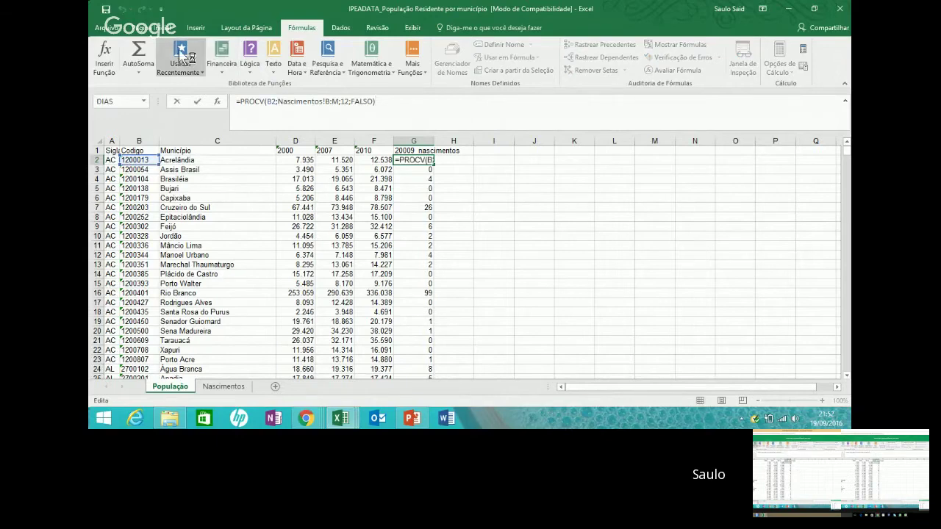
{"action": "left_click", "coordinate": [101, 57]}
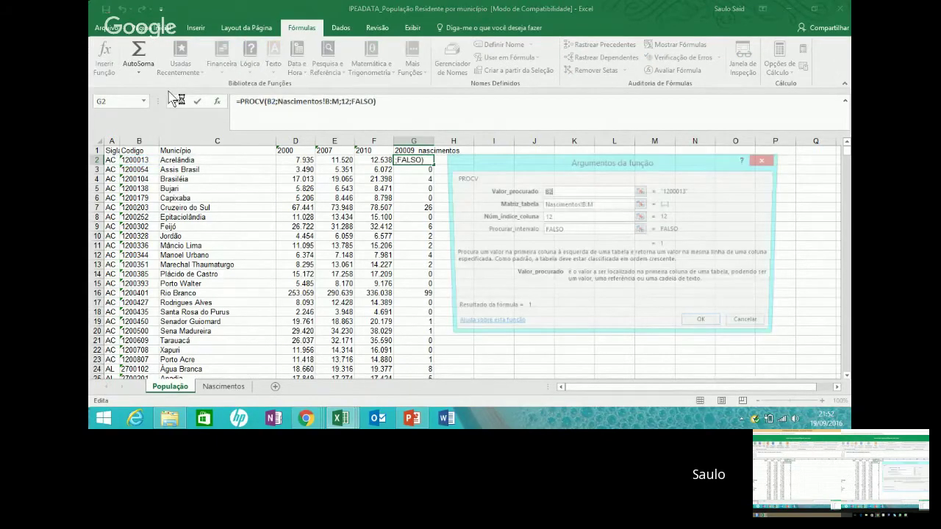
{"action": "left_click", "coordinate": [597, 205]}
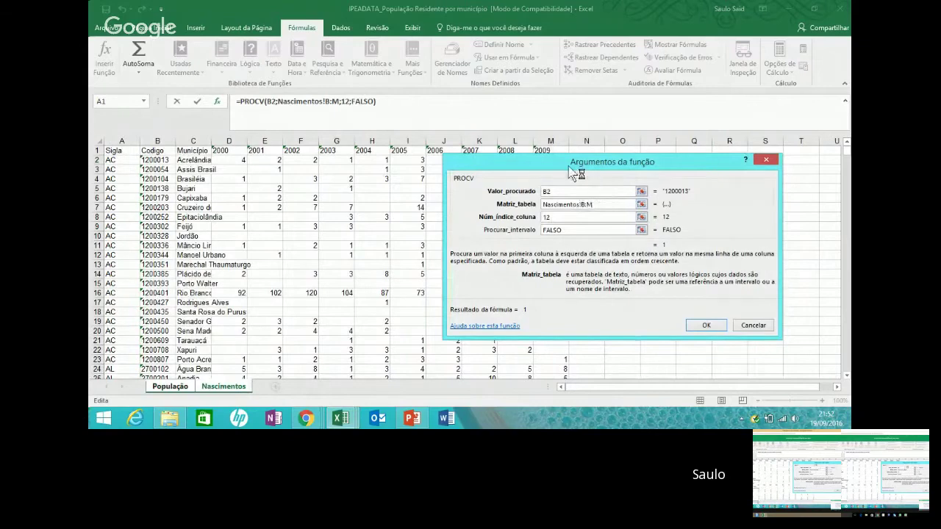
{"action": "left_click_drag", "start_coordinate": [572, 171], "coordinate": [548, 225]}
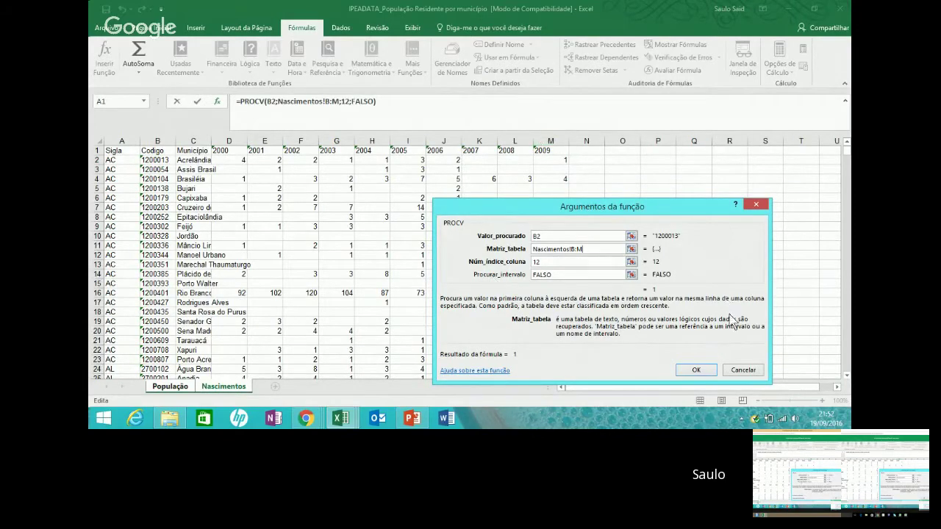
{"action": "left_click", "coordinate": [740, 369]}
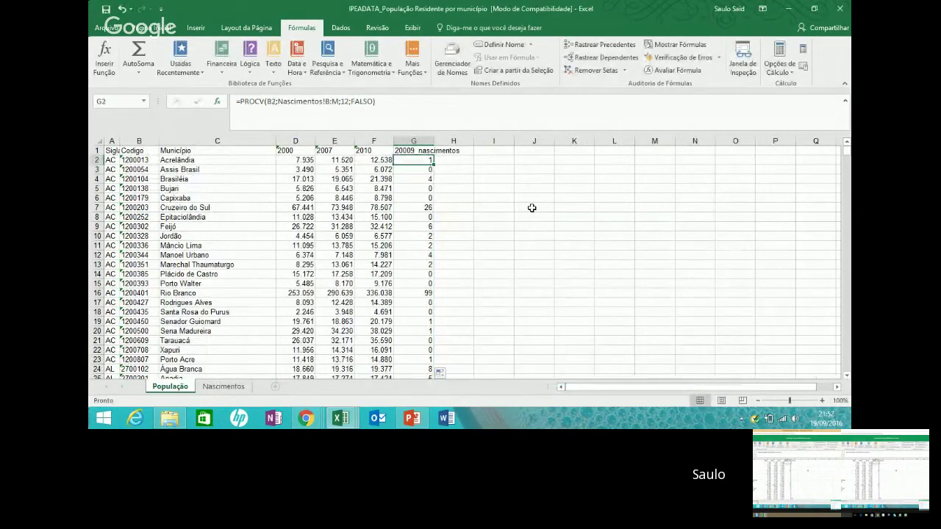
Examine the copied PROCV formulas down column G, checking how the lookup cell and table range behave from row to row.
{"action": "key", "text": "Down"}
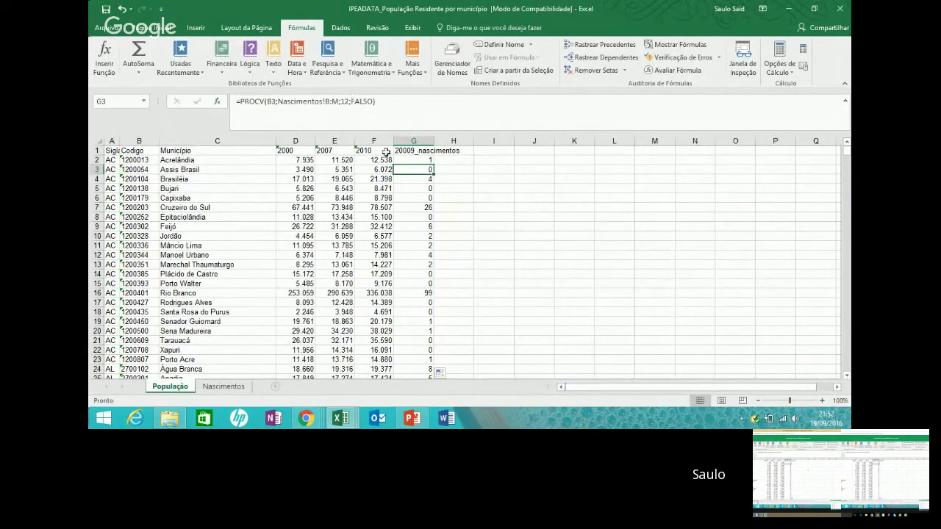
{"action": "key", "text": "Down"}
{"action": "key", "text": "Down"}
{"action": "key", "text": "Down"}
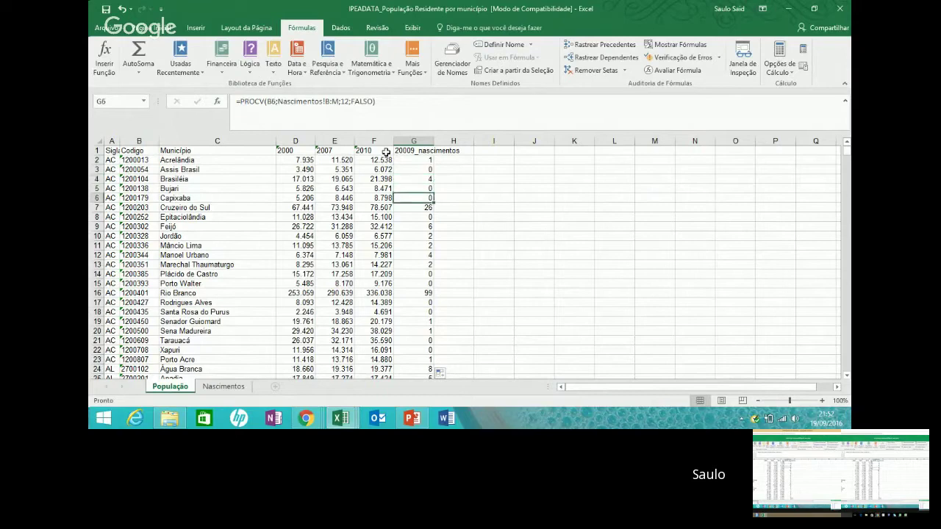
{"action": "left_click", "coordinate": [382, 112]}
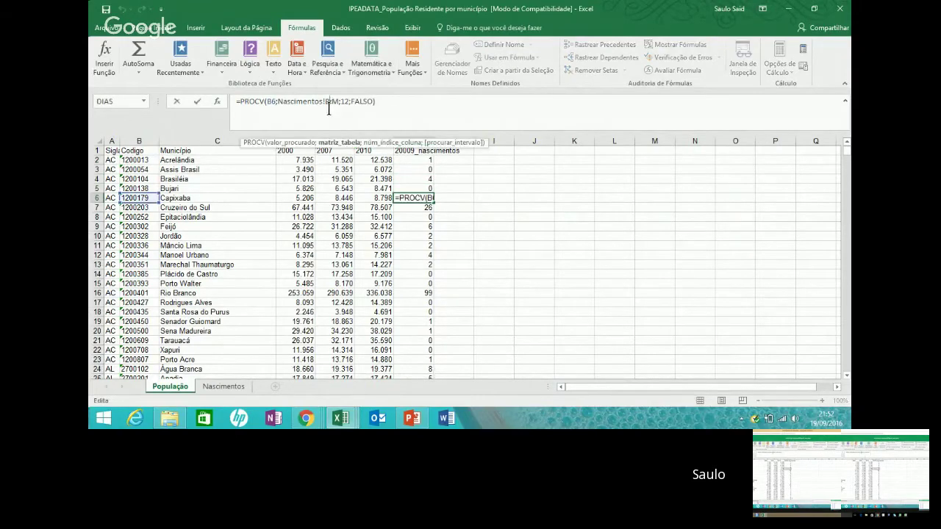
{"action": "key", "text": "Return"}
{"action": "key", "text": "Down"}
{"action": "key", "text": "Down"}
{"action": "key", "text": "Down"}
{"action": "key", "text": "Down"}
{"action": "key", "text": "Down"}
{"action": "key", "text": "Down"}
{"action": "key", "text": "Down"}
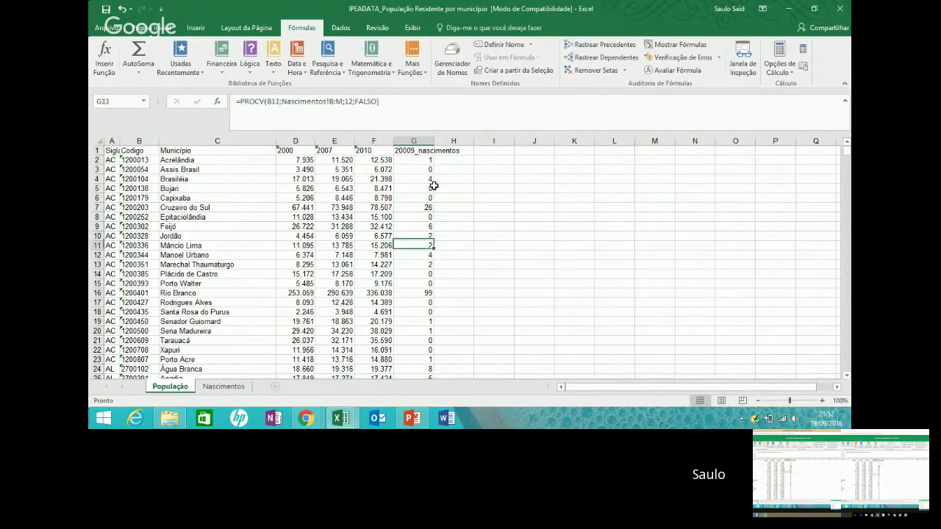
{"action": "key", "text": "Down"}
{"action": "key", "text": "Down"}
{"action": "key", "text": "Down"}
{"action": "key", "text": "Down"}
{"action": "key", "text": "Down"}
{"action": "key", "text": "Down"}
{"action": "key", "text": "Down"}
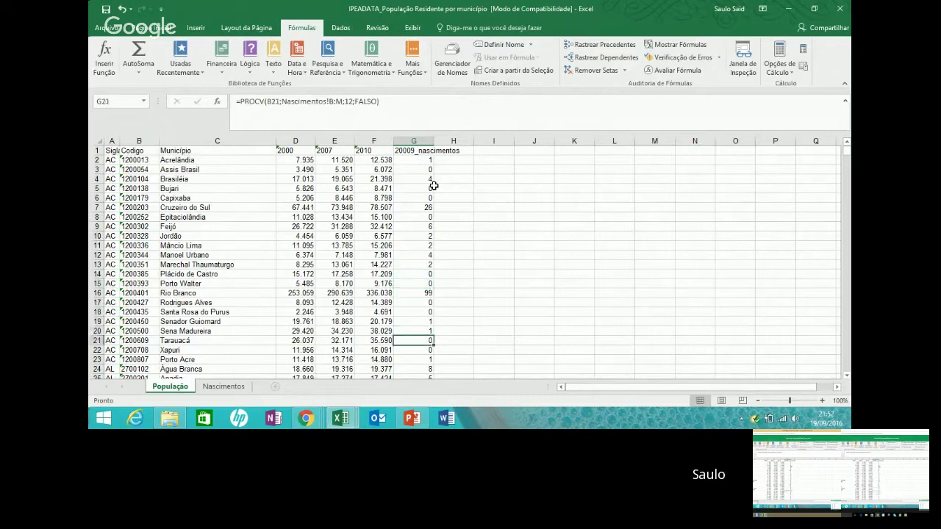
{"action": "key", "text": "Up"}
{"action": "key", "text": "Up"}
{"action": "key", "text": "Up"}
{"action": "key", "text": "ctrl+Up"}
{"action": "key", "text": "Down"}
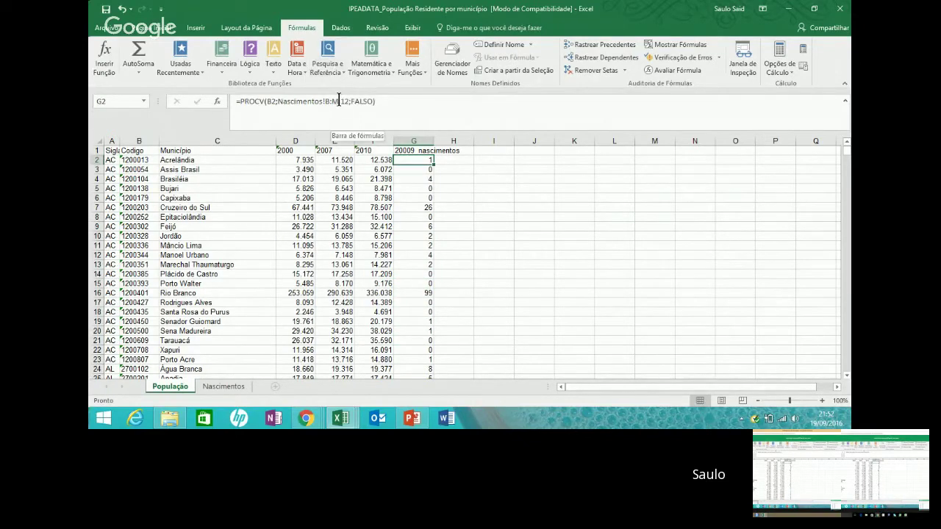
Replace Matriz_tabela in G2's PROCV formula with the bounded range Nascimentos!B2:M5597.
{"action": "left_click", "coordinate": [104, 59]}
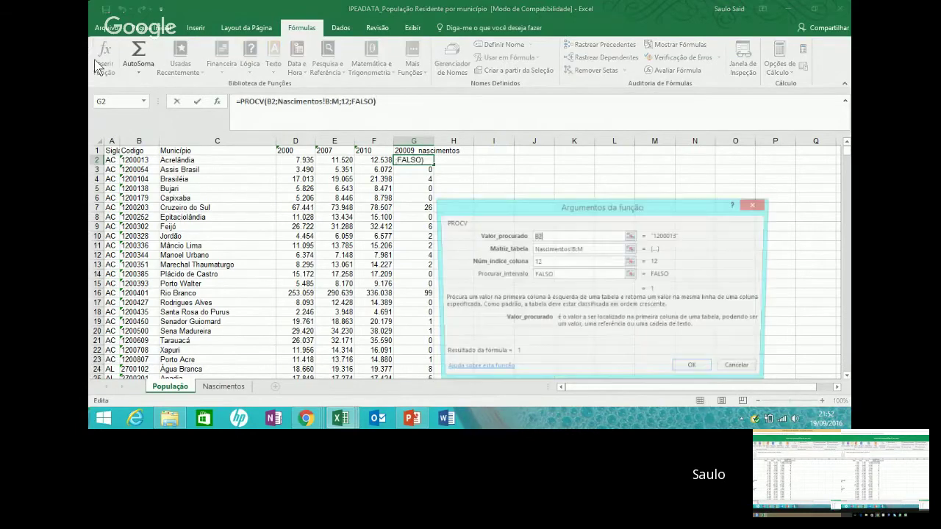
{"action": "double_click", "coordinate": [584, 250]}
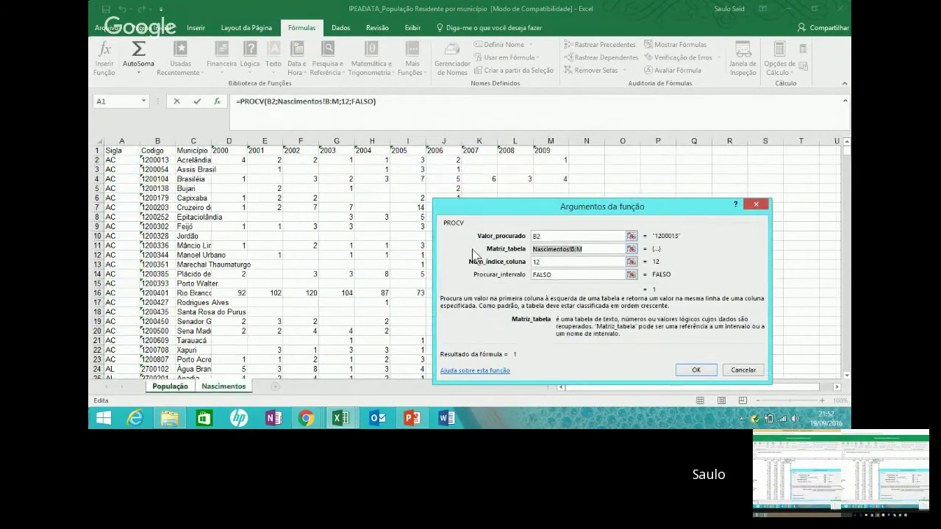
{"action": "key", "text": "BackSpace"}
{"action": "left_click", "coordinate": [235, 160]}
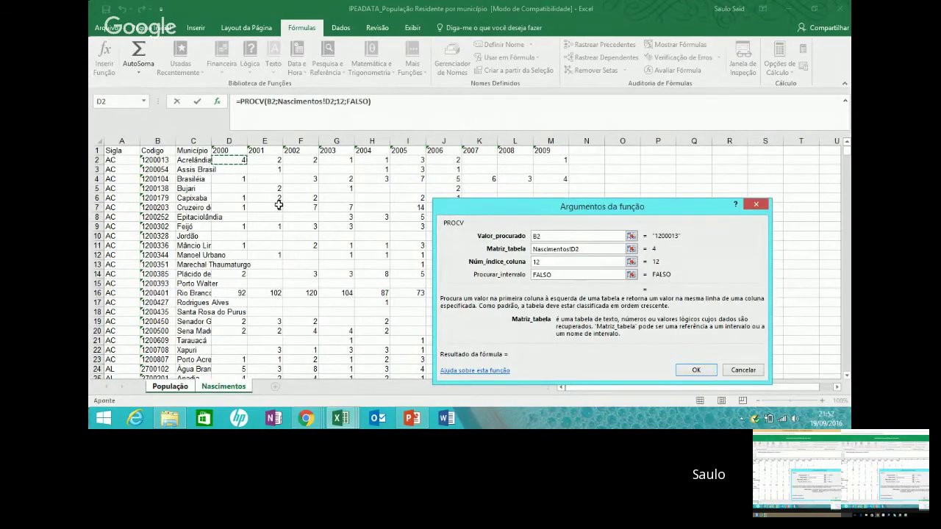
{"action": "key", "text": "Left"}
{"action": "key", "text": "Left"}
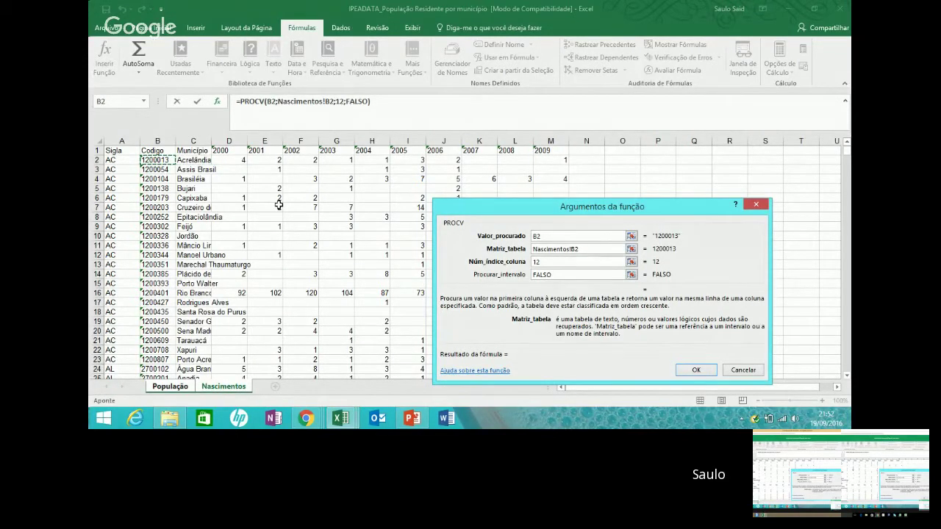
{"action": "key", "text": "ctrl+shift+Right"}
{"action": "key", "text": "ctrl+shift+Right"}
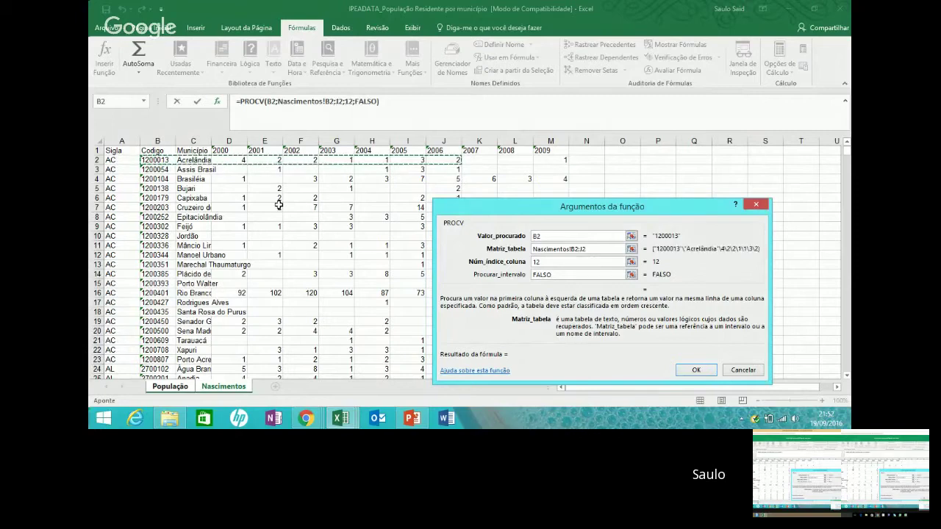
{"action": "key", "text": "ctrl+shift+Down"}
{"action": "key", "text": "ctrl+shift+Down"}
{"action": "key", "text": "ctrl+shift+Up"}
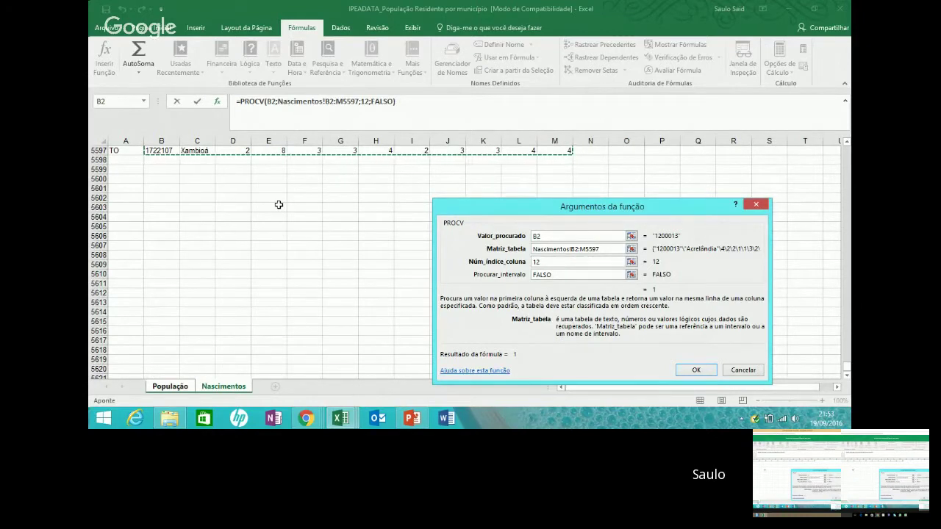
{"action": "key", "text": "Return"}
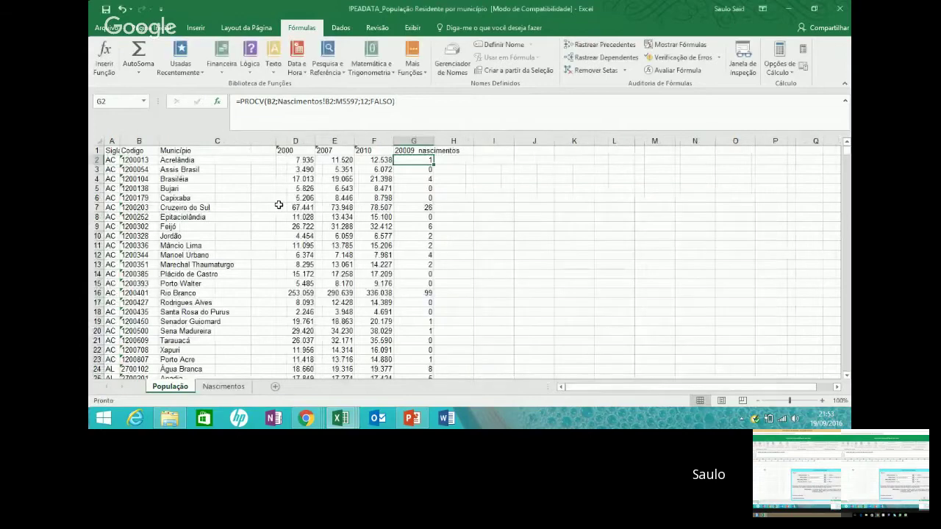
{"action": "double_click", "coordinate": [435, 167]}
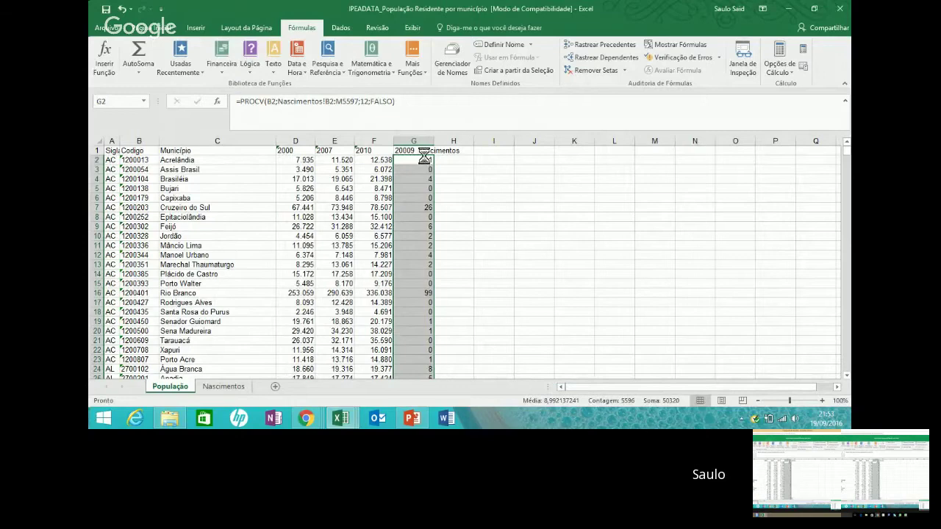
{"action": "left_click", "coordinate": [418, 162]}
{"action": "key", "text": "Right"}
{"action": "key", "text": "Right"}
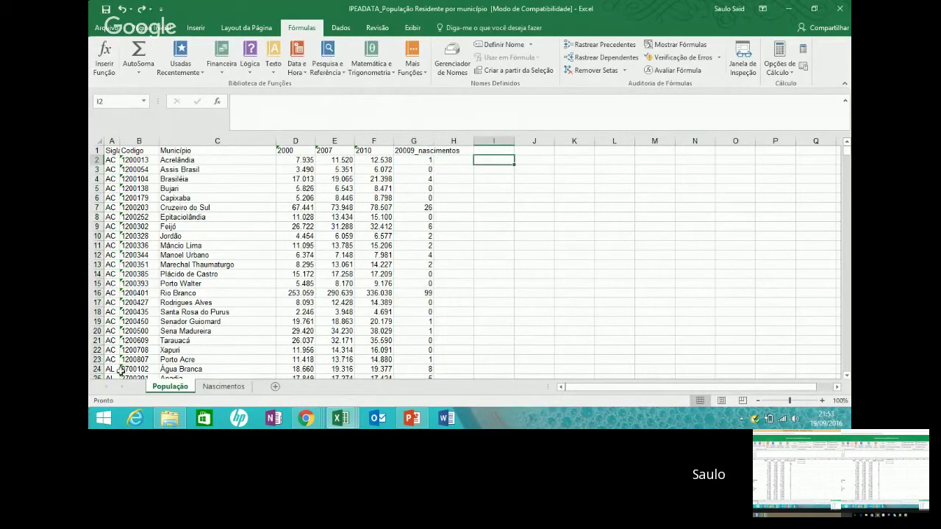
{"action": "left_click", "coordinate": [222, 386]}
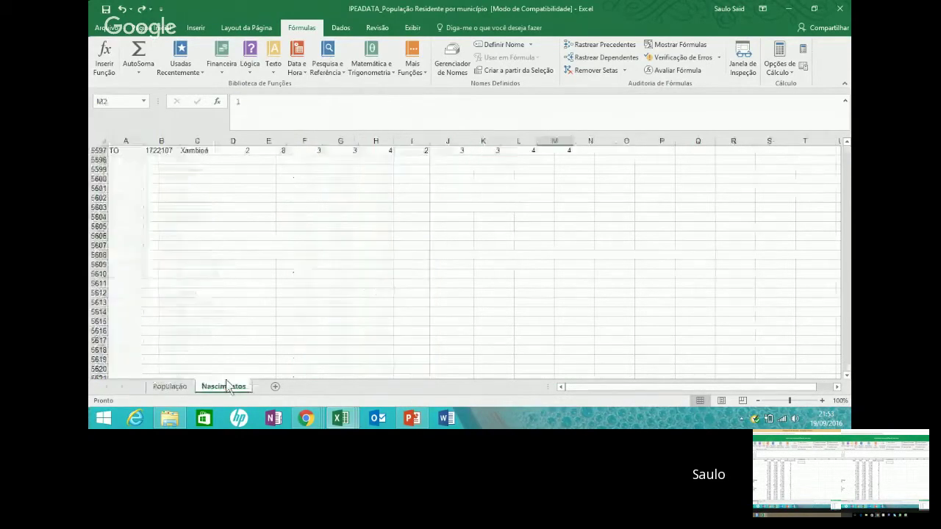
{"action": "left_click", "coordinate": [180, 387]}
{"action": "left_click", "coordinate": [175, 245]}
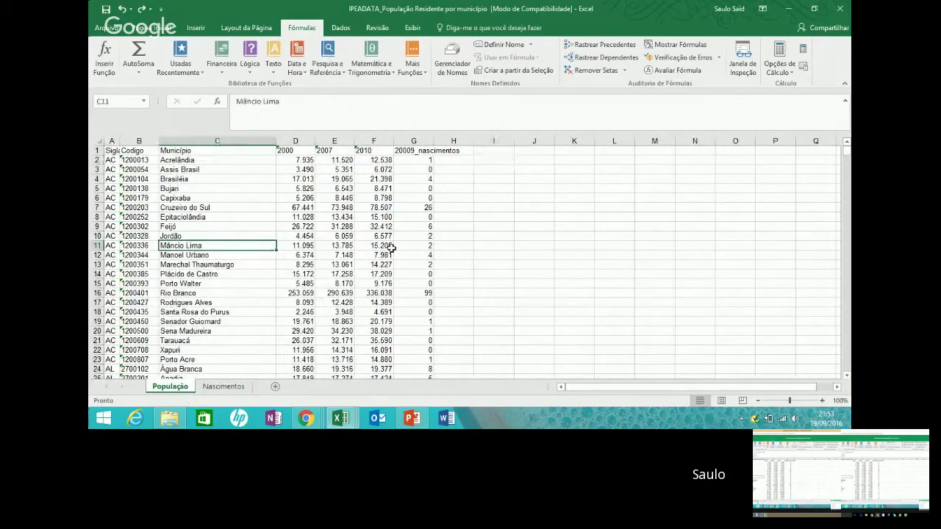
Fill the bounded-range PROCV formula from G2 down column G of População and check the copied formulas in G3 and G4.
{"action": "left_click", "coordinate": [410, 158]}
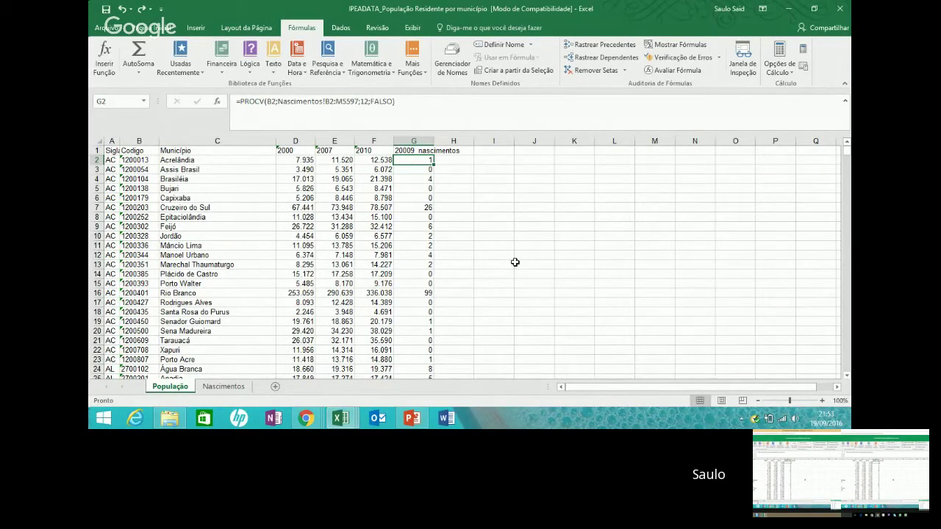
{"action": "key", "text": "Down"}
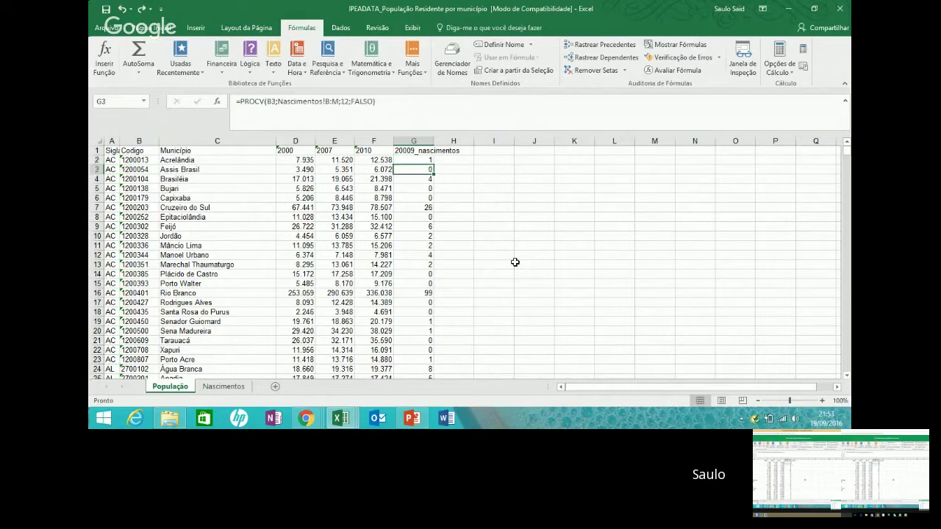
{"action": "key", "text": "Up"}
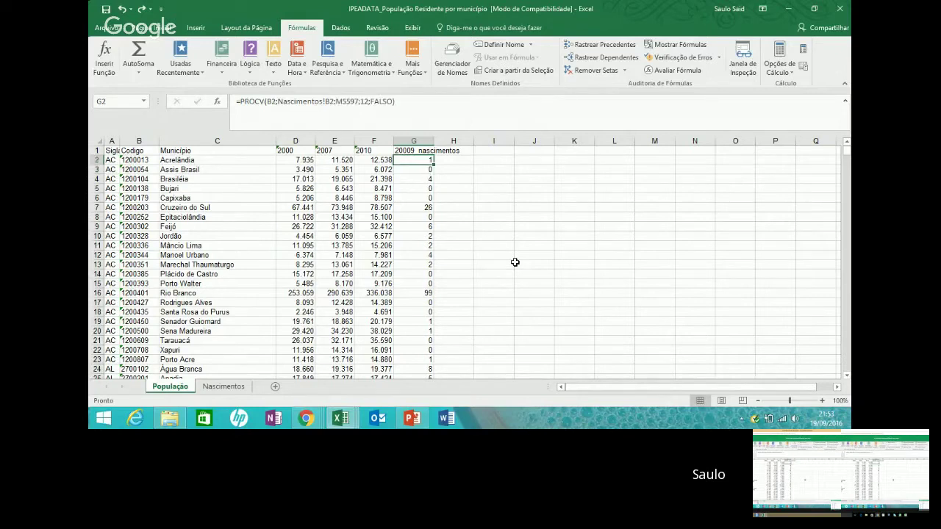
{"action": "double_click", "coordinate": [432, 164]}
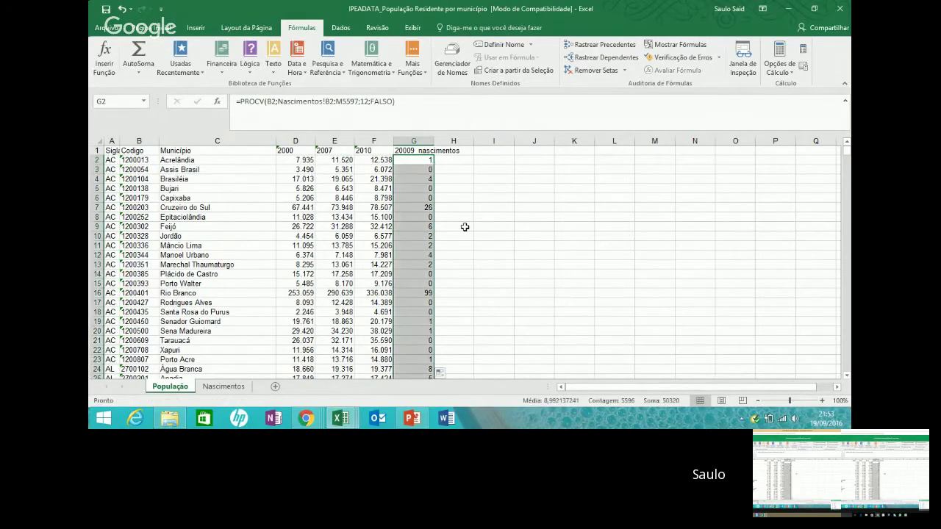
{"action": "left_click", "coordinate": [422, 169]}
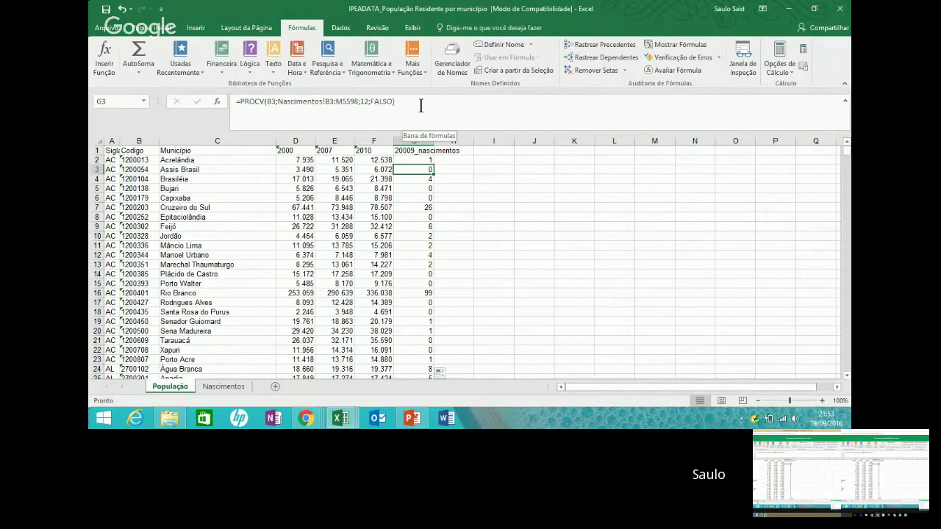
{"action": "left_click", "coordinate": [443, 106]}
{"action": "key", "text": "Return"}
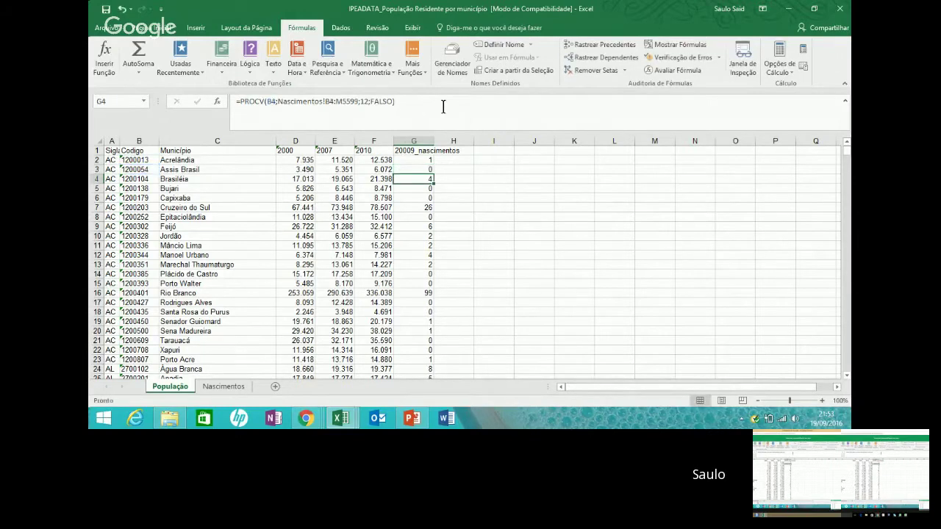
Select the Nascimentos data from the Município heading through the last used cell and open the custom sort settings.
{"action": "left_click", "coordinate": [224, 387]}
{"action": "left_click", "coordinate": [208, 226]}
{"action": "key", "text": "ctrl+Up"}
{"action": "key", "text": "ctrl+Up"}
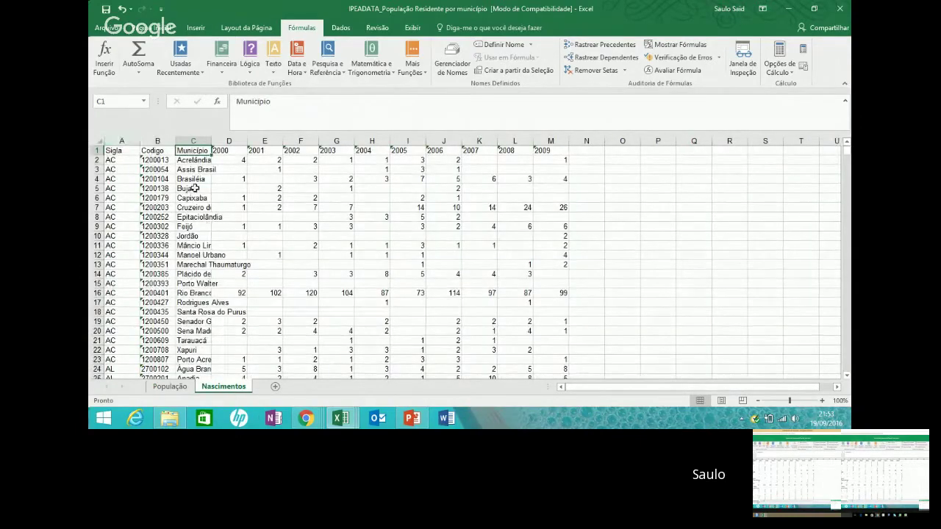
{"action": "key", "text": "ctrl+shift+End"}
{"action": "left_click", "coordinate": [116, 28]}
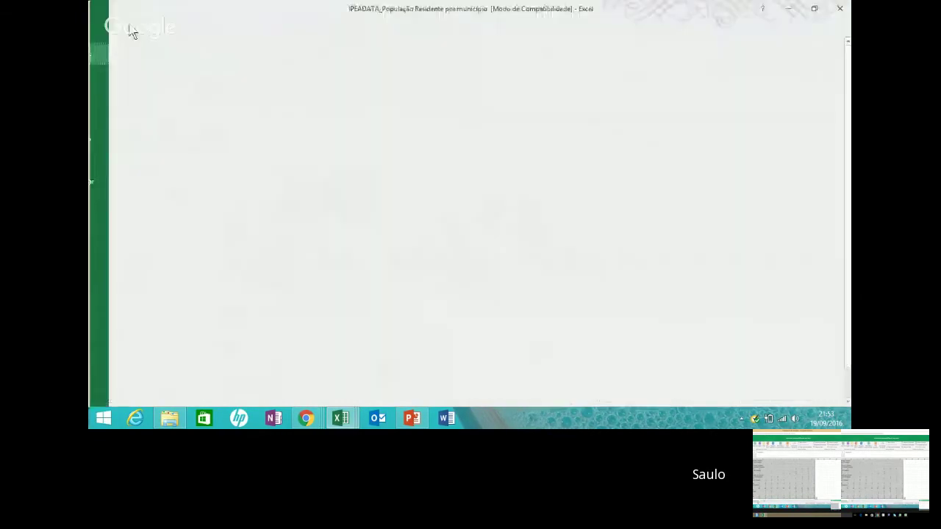
{"action": "left_click", "coordinate": [130, 31]}
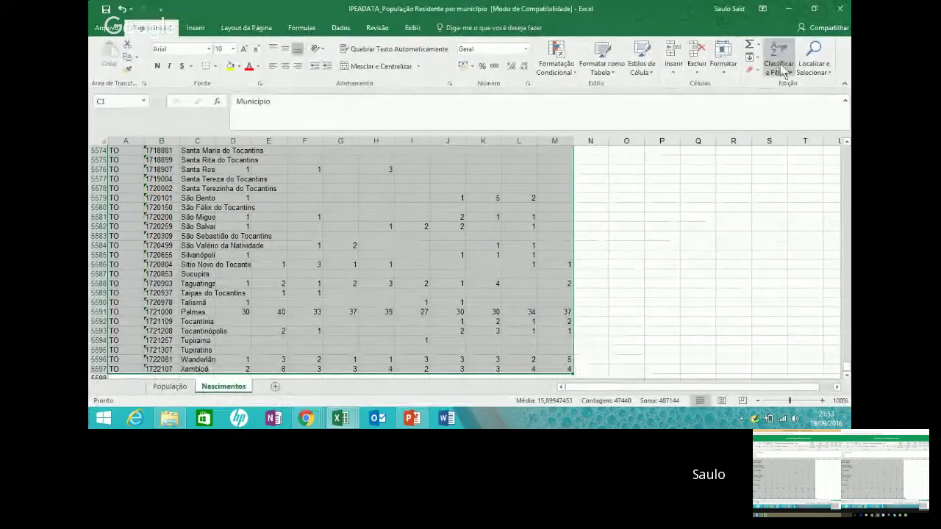
{"action": "left_click", "coordinate": [758, 71]}
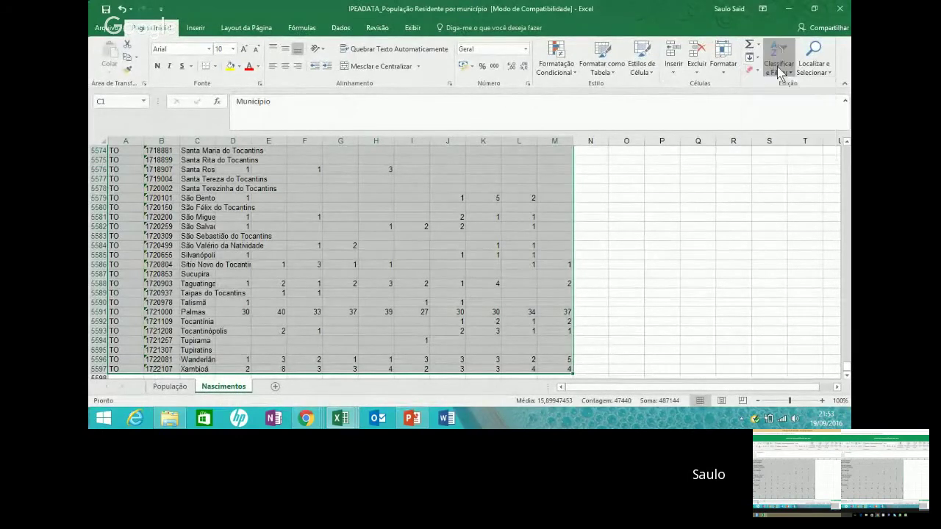
{"action": "left_click", "coordinate": [778, 65]}
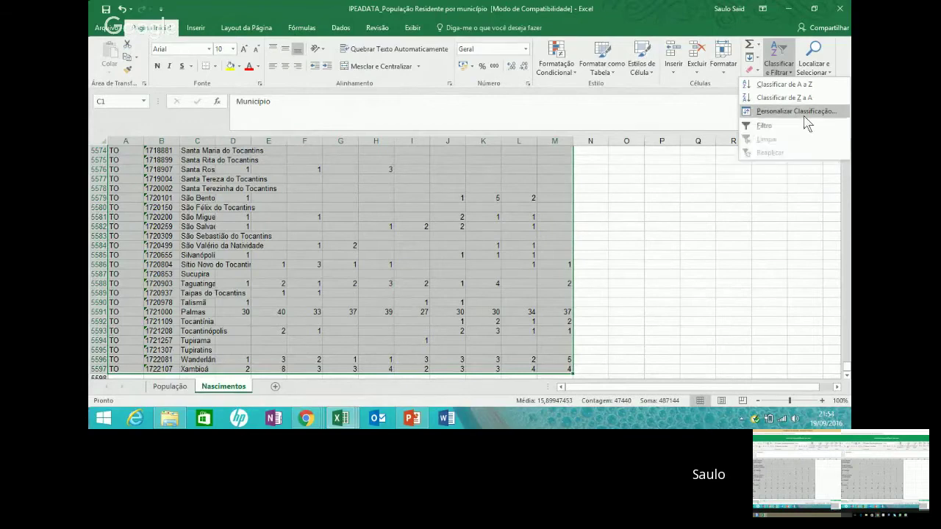
{"action": "left_click", "coordinate": [793, 112]}
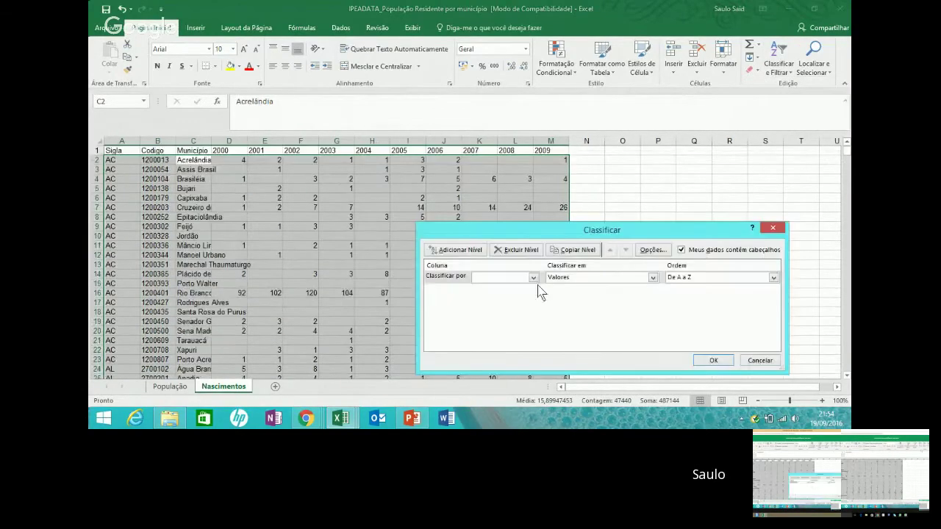
Sort the Nascimentos table by Codigo values from Z to A, treating numbers and numbers stored as text separately.
{"action": "left_click", "coordinate": [533, 278]}
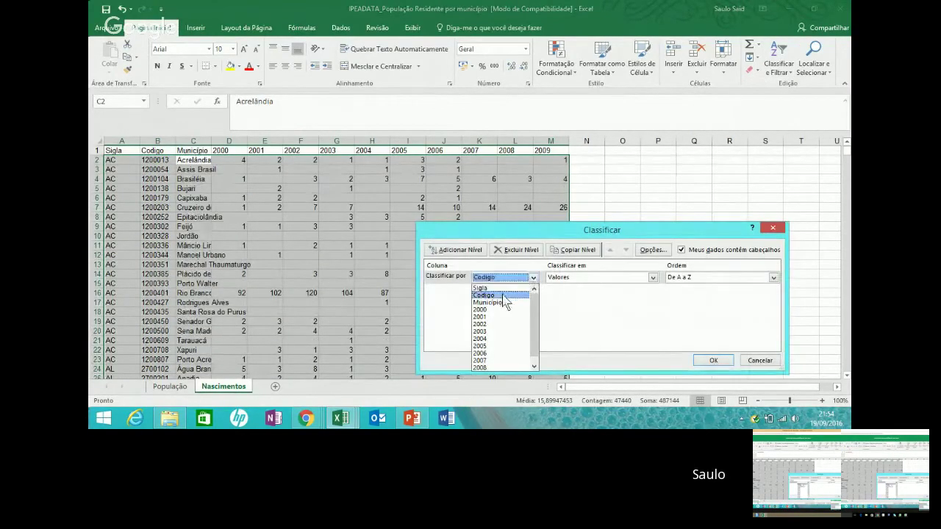
{"action": "left_click", "coordinate": [506, 295]}
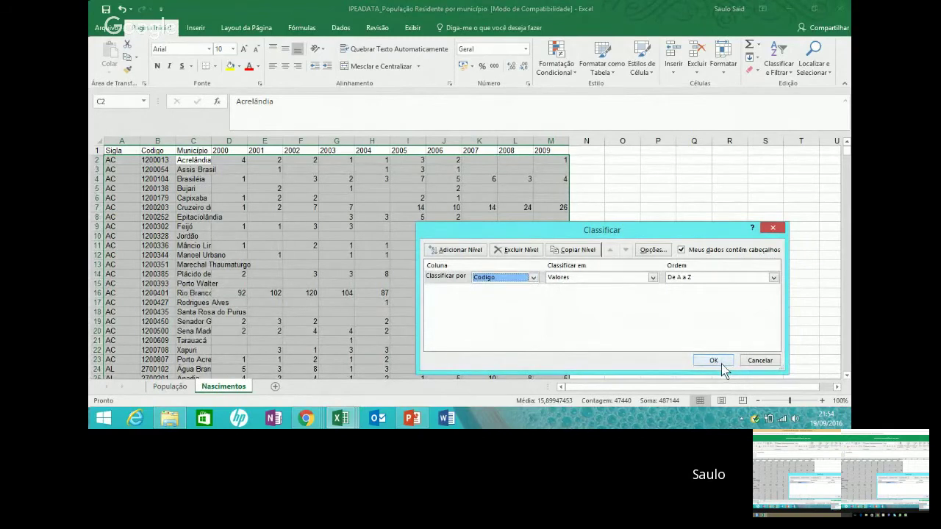
{"action": "left_click", "coordinate": [691, 278]}
{"action": "left_click", "coordinate": [691, 288]}
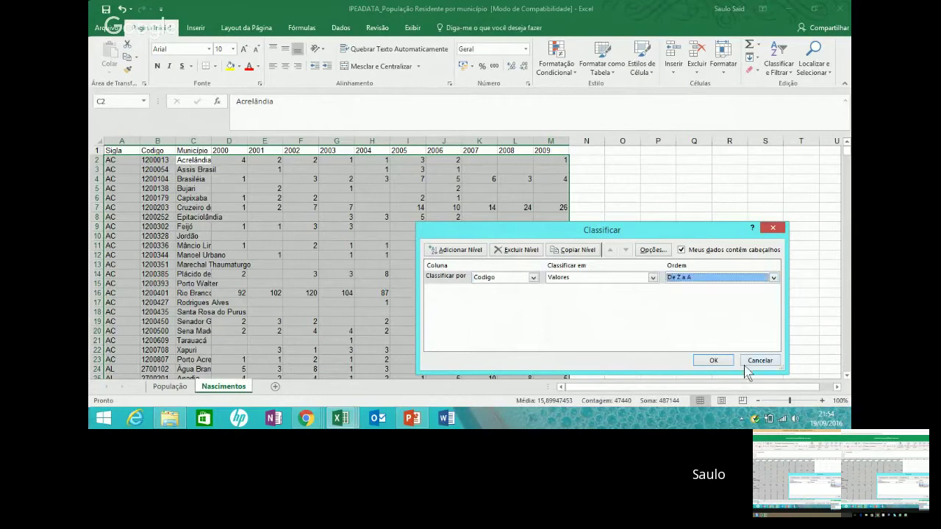
{"action": "left_click", "coordinate": [712, 360]}
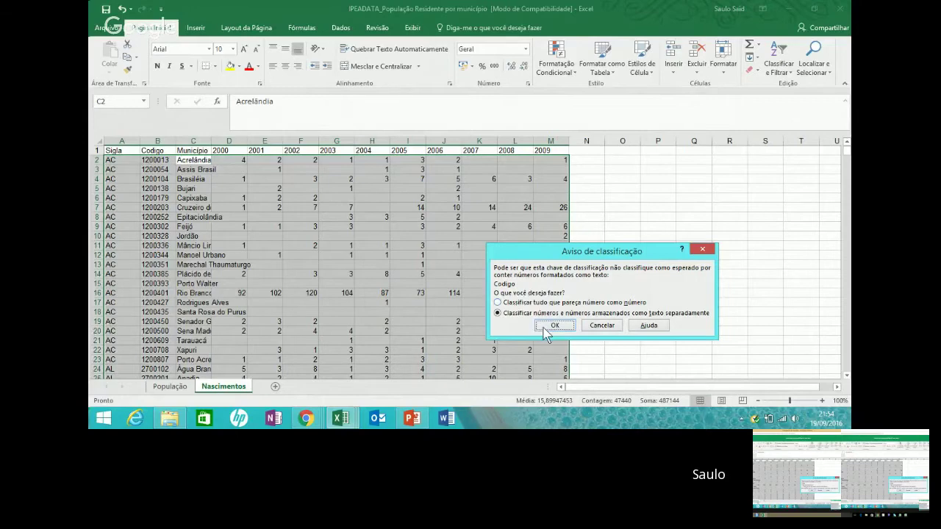
{"action": "left_click", "coordinate": [553, 326]}
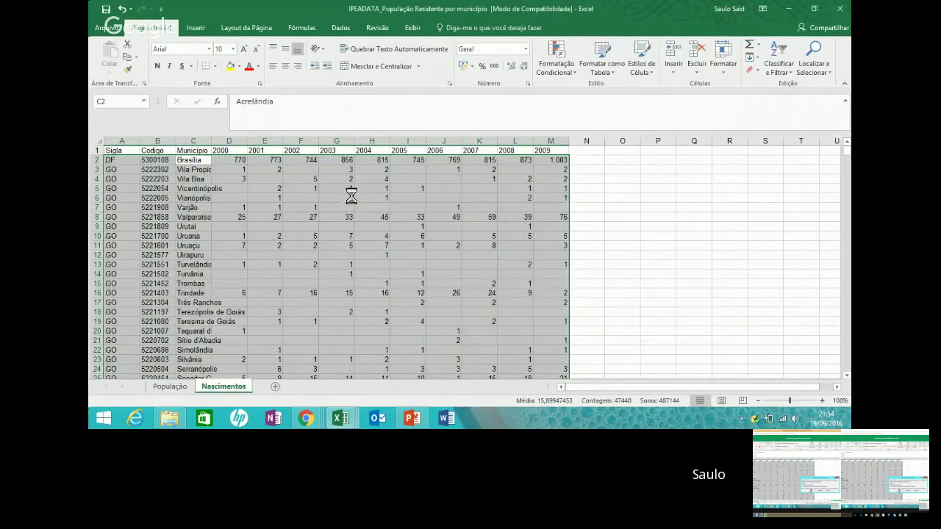
{"action": "left_click", "coordinate": [219, 207]}
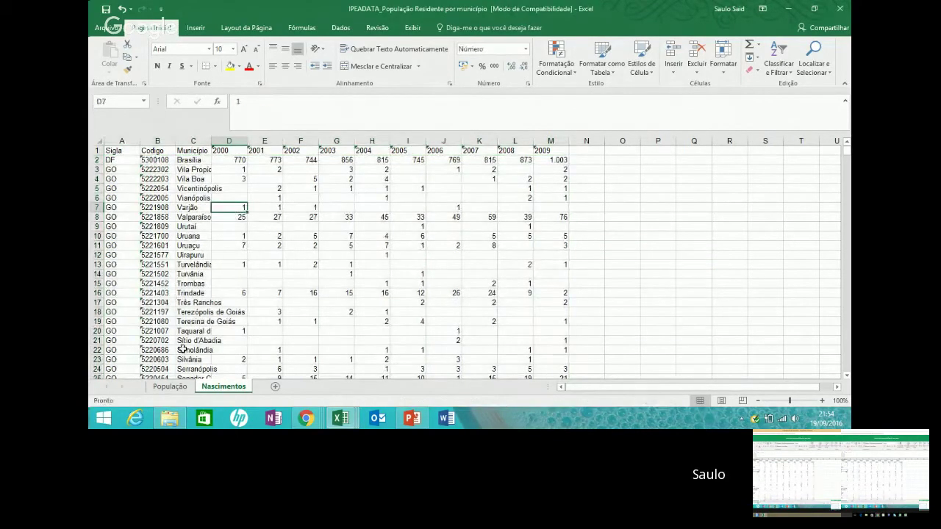
Compare the PROCV formulas in G2 and G3 of População with the reordered rows of the Nascimentos sheet.
{"action": "left_click", "coordinate": [175, 390]}
{"action": "left_click", "coordinate": [423, 159]}
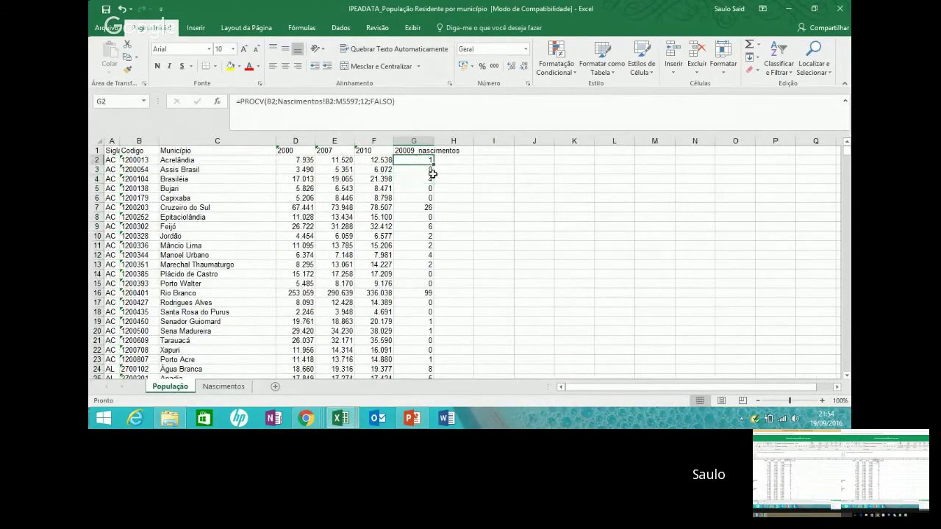
{"action": "key", "text": "Down"}
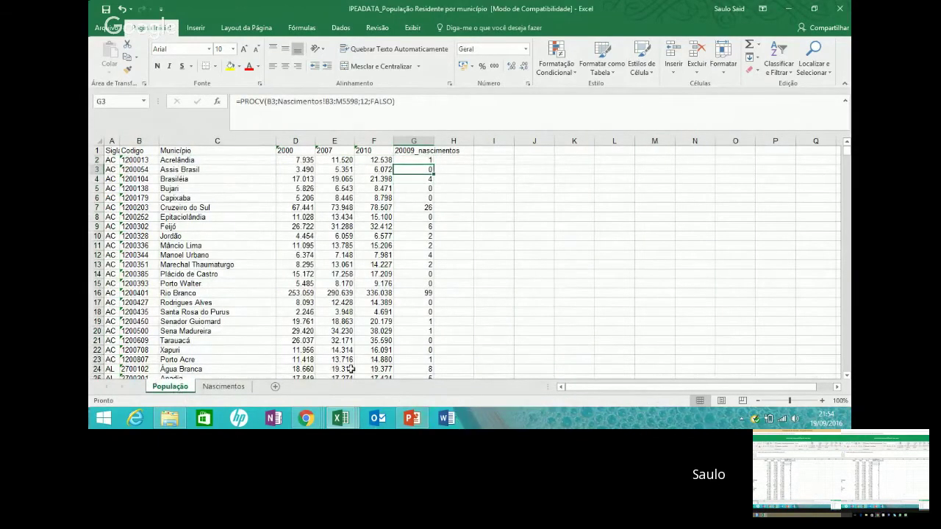
{"action": "left_click", "coordinate": [230, 388]}
{"action": "key", "text": "Left"}
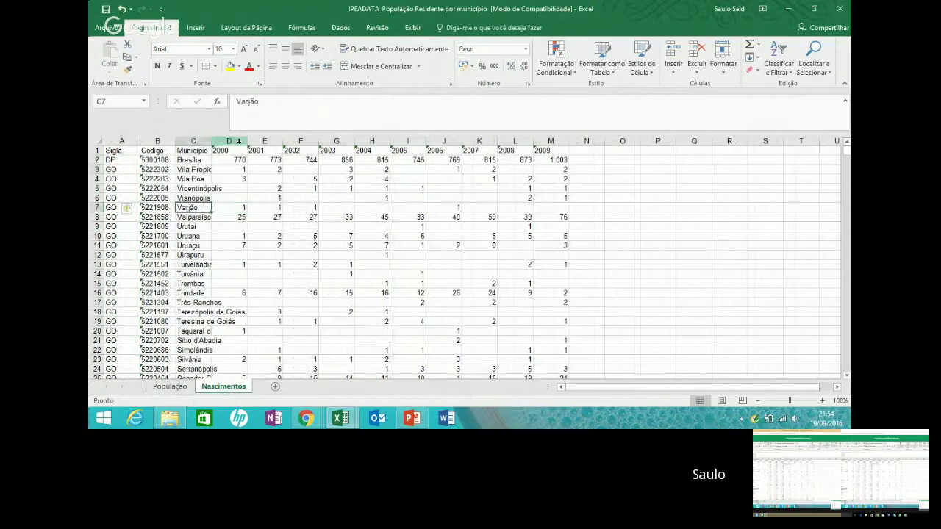
{"action": "key", "text": "Left"}
{"action": "key", "text": "Left"}
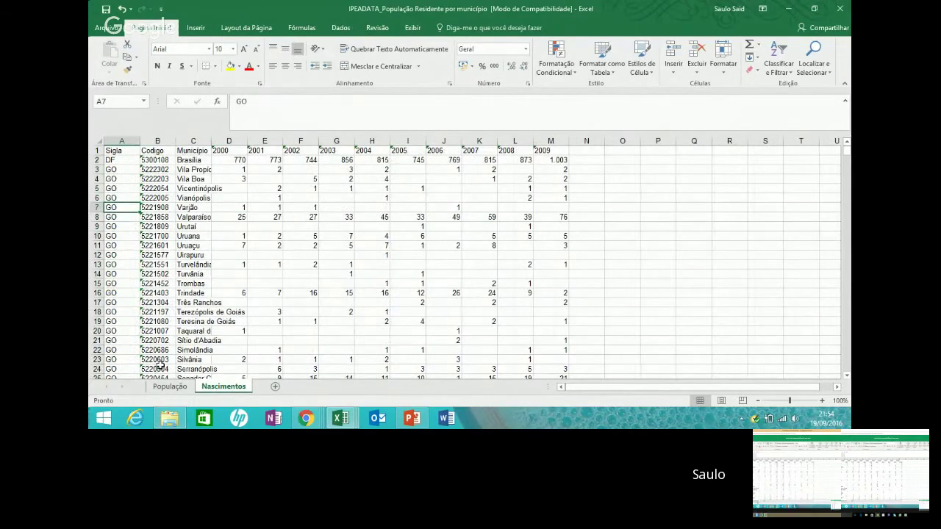
Filter the 20009_nascimentos column of the População sheet to show only the #N/D rows.
{"action": "left_click", "coordinate": [170, 386]}
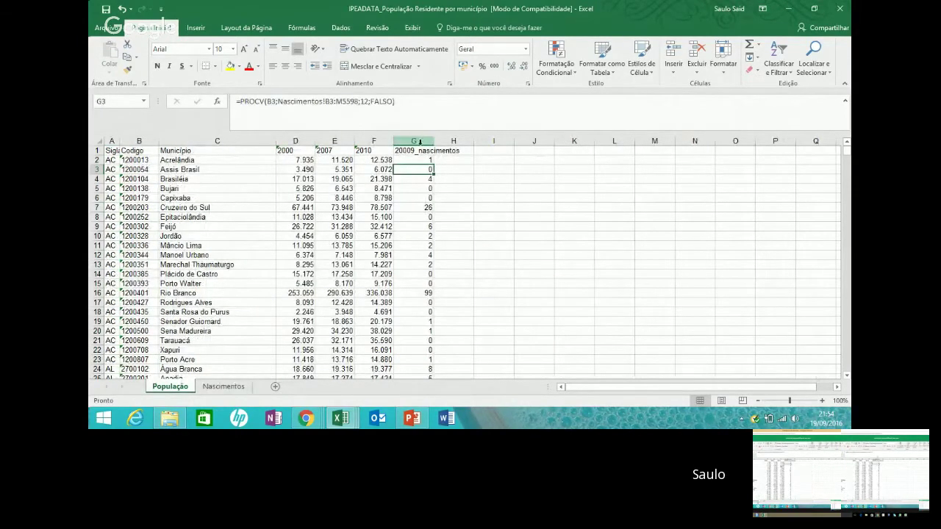
{"action": "left_click", "coordinate": [417, 141]}
{"action": "left_click", "coordinate": [341, 27]}
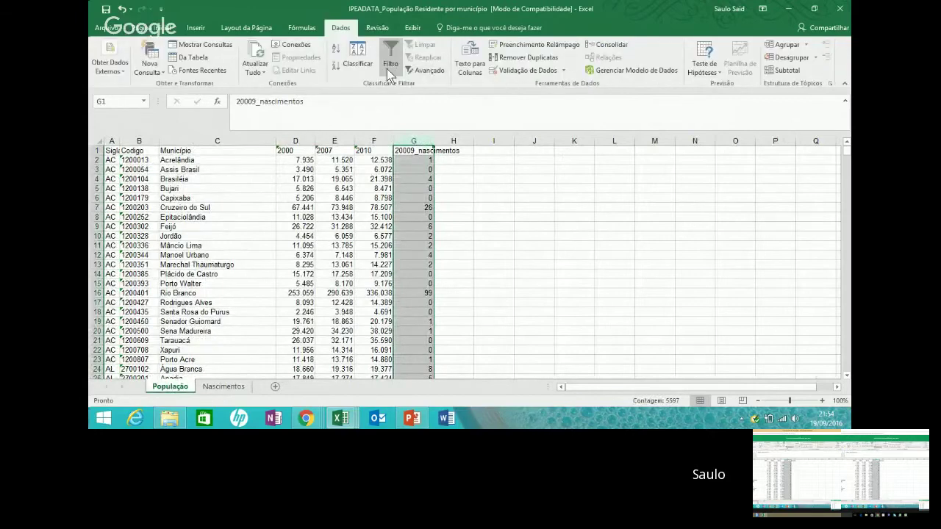
{"action": "left_click", "coordinate": [389, 73]}
{"action": "left_click", "coordinate": [428, 150]}
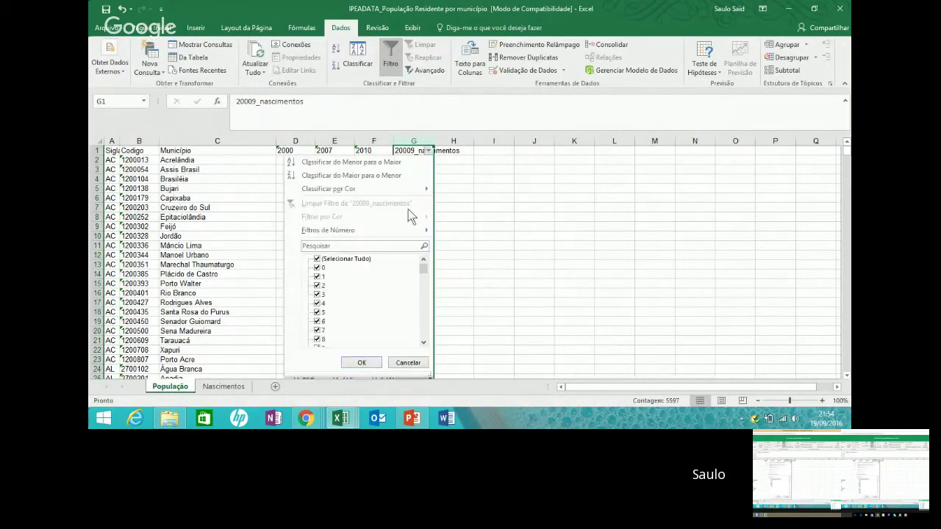
{"action": "left_click_drag", "start_coordinate": [423, 269], "coordinate": [422, 336]}
{"action": "left_click", "coordinate": [346, 260]}
{"action": "left_click", "coordinate": [317, 340]}
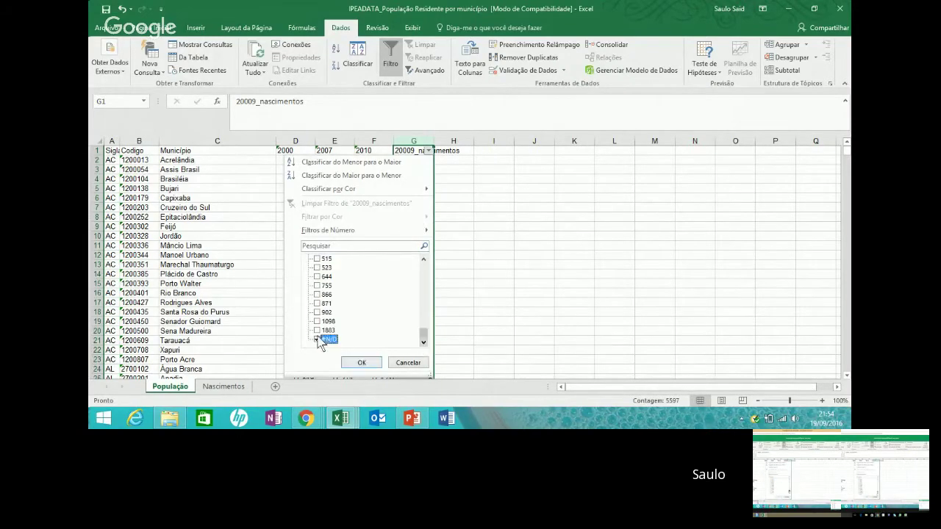
{"action": "left_click", "coordinate": [362, 362]}
Examine the table ranges in the PROCV formulas of the filtered #N/D rows, including Brasília's cell G813.
{"action": "left_click", "coordinate": [413, 189]}
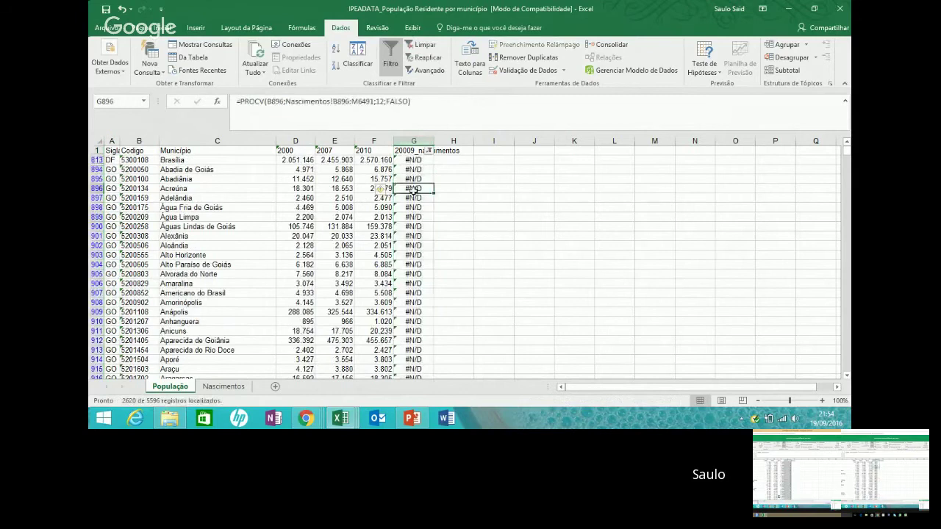
{"action": "key", "text": "Down"}
{"action": "key", "text": "Down"}
{"action": "key", "text": "Up"}
{"action": "key", "text": "Up"}
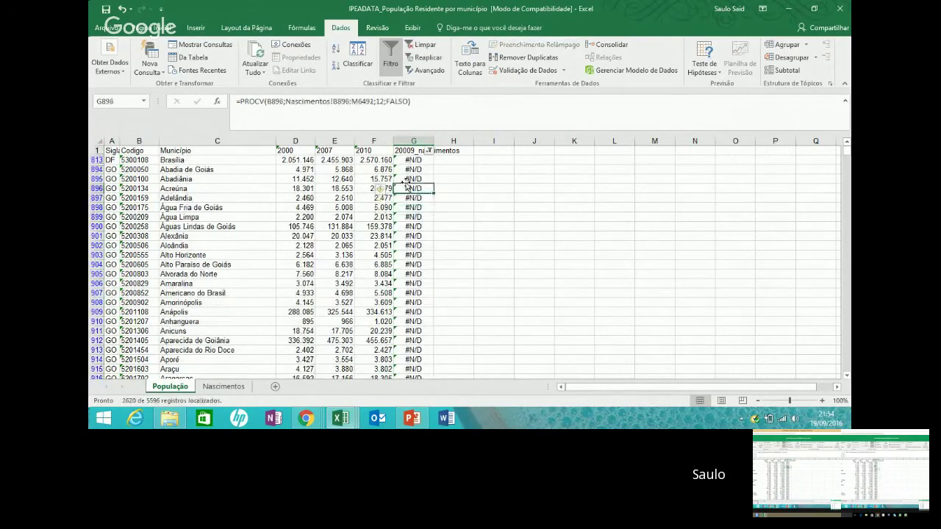
{"action": "key", "text": "Up"}
{"action": "key", "text": "Up"}
{"action": "key", "text": "Up"}
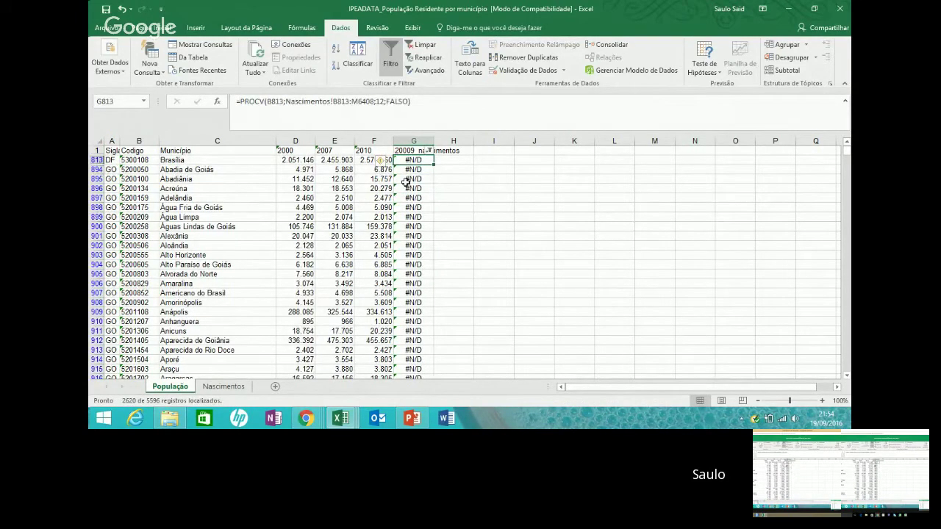
{"action": "left_click", "coordinate": [427, 118]}
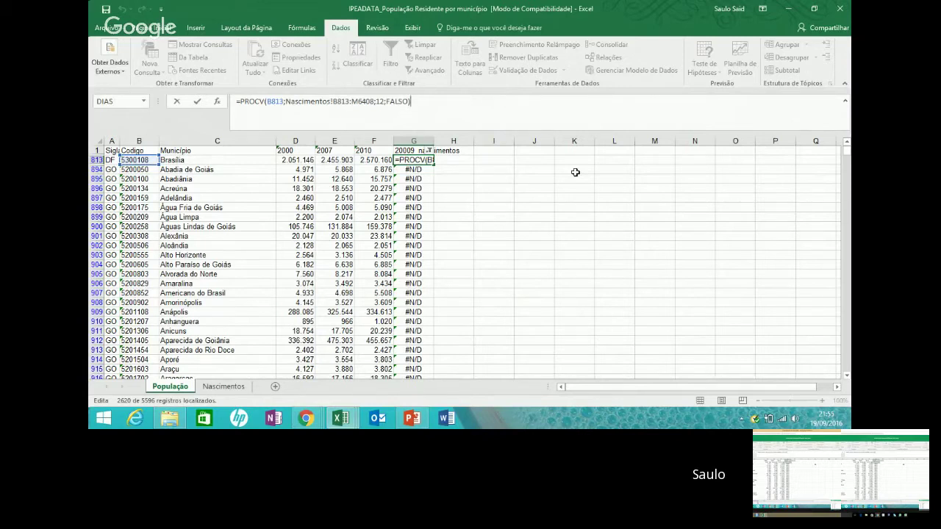
{"action": "key", "text": "Return"}
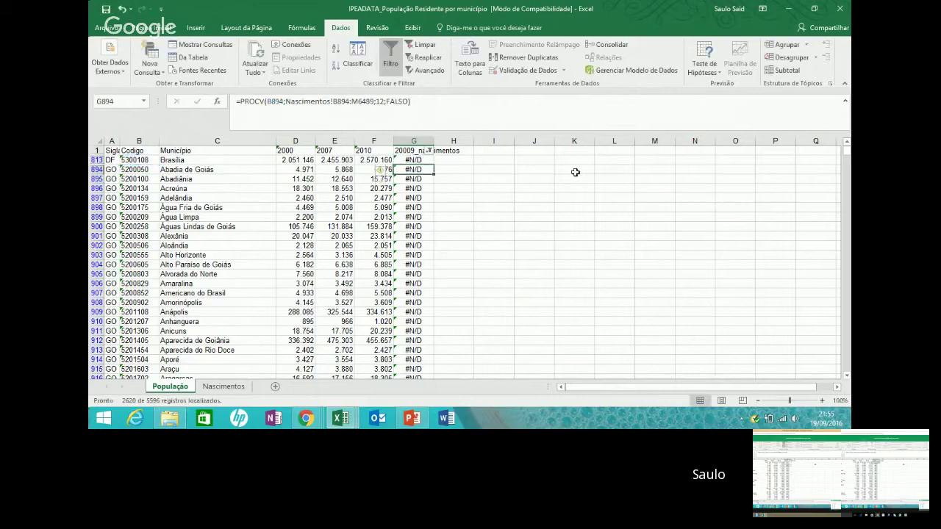
Remove the filter from the População table so that all municipalities are listed again.
{"action": "key", "text": "Up"}
{"action": "left_click", "coordinate": [389, 59]}
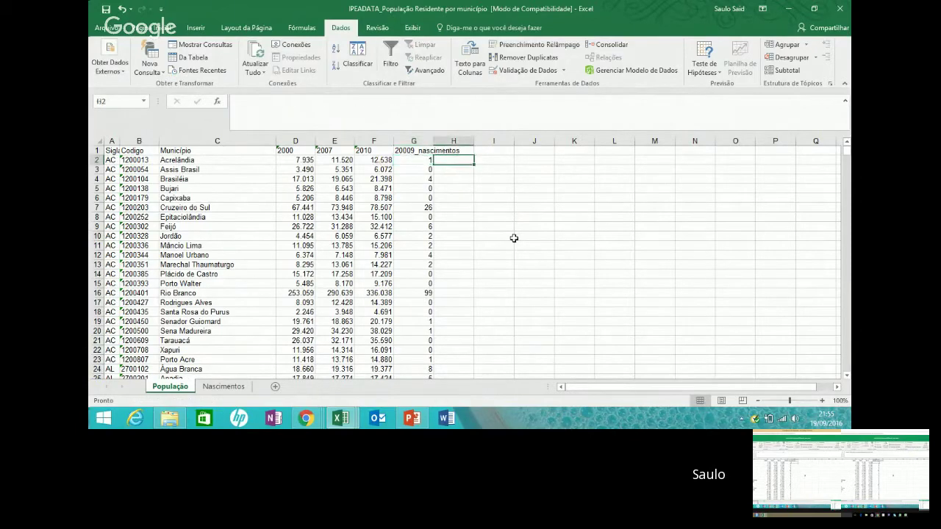
Change the table range in the PROCV formula of G2 to the whole columns Nascimentos!B:M, keeping column index 12 and FALSO.
{"action": "left_click", "coordinate": [424, 105]}
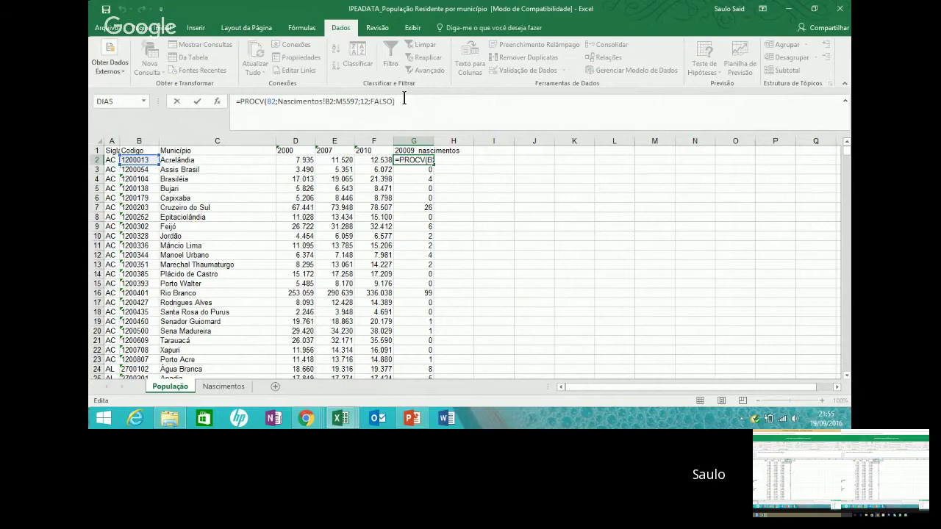
{"action": "key", "text": "Left"}
{"action": "key", "text": "Left"}
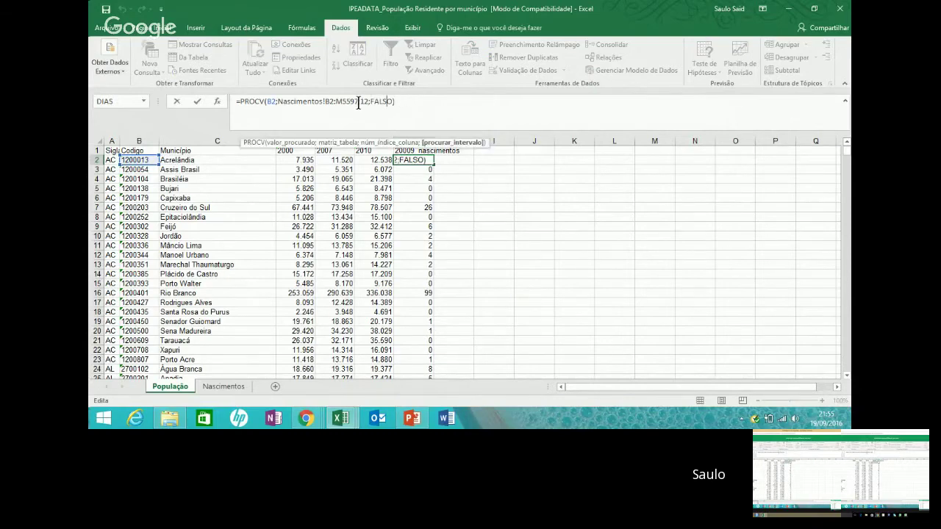
{"action": "left_click", "coordinate": [358, 101]}
{"action": "key", "text": "BackSpace"}
{"action": "key", "text": "BackSpace"}
{"action": "key", "text": "BackSpace"}
{"action": "key", "text": "BackSpace"}
{"action": "key", "text": "BackSpace"}
{"action": "key", "text": "BackSpace"}
{"action": "key", "text": "BackSpace"}
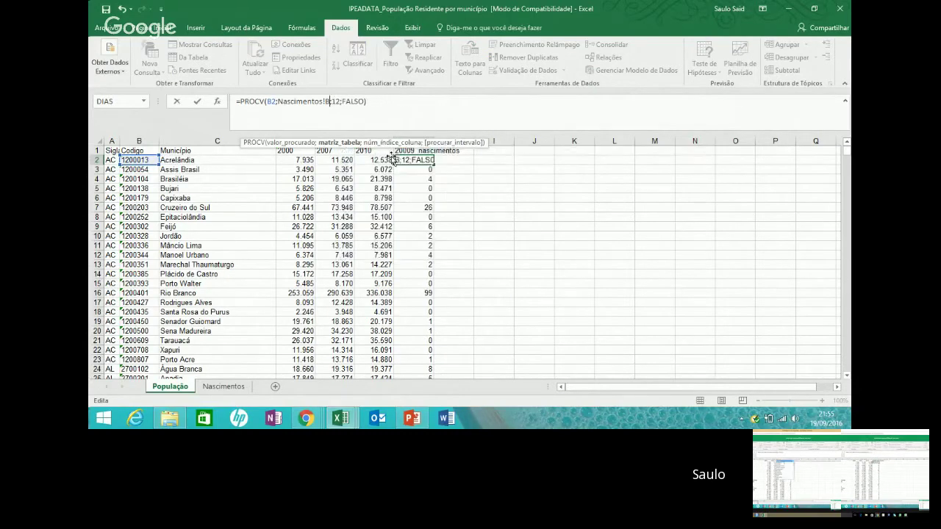
{"action": "type", "text": ":M"}
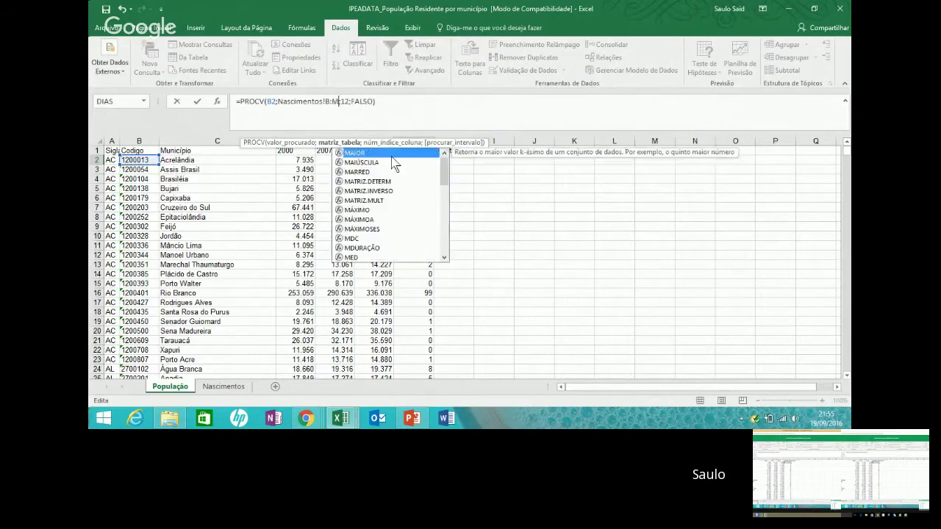
{"action": "left_click", "coordinate": [410, 102]}
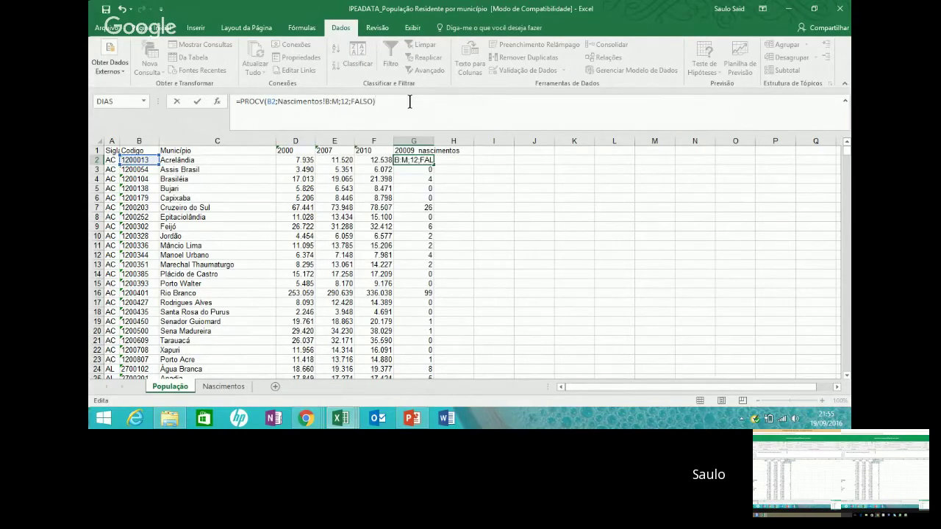
Commit the PROCV formula in G2 and fill it down the whole 20009_nascimentos column.
{"action": "key", "text": "ctrl+Return"}
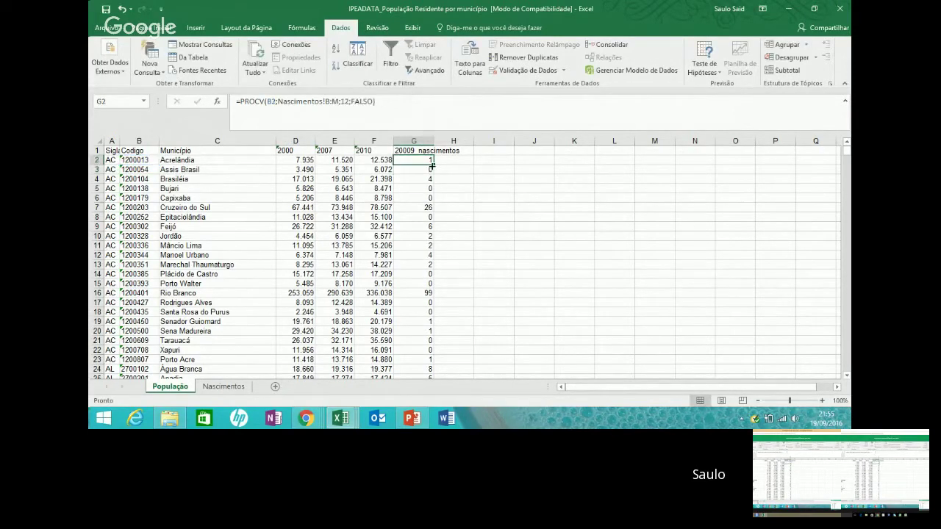
{"action": "double_click", "coordinate": [433, 165]}
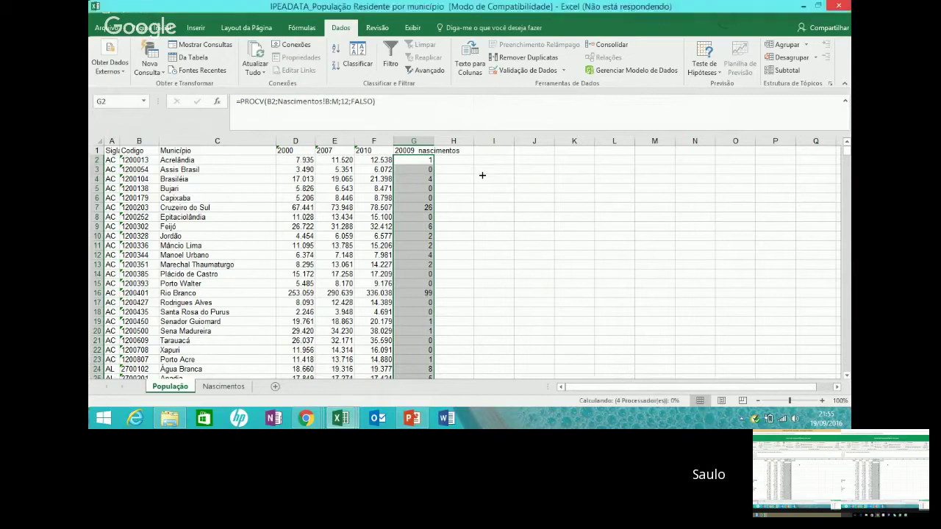
Filter the header row to examine the distinct values in the 20009_nascimentos column, leaving them unfiltered, and remove the filter.
{"action": "key", "text": "ctrl+shift+l"}
{"action": "left_click", "coordinate": [482, 175]}
{"action": "left_click", "coordinate": [427, 150]}
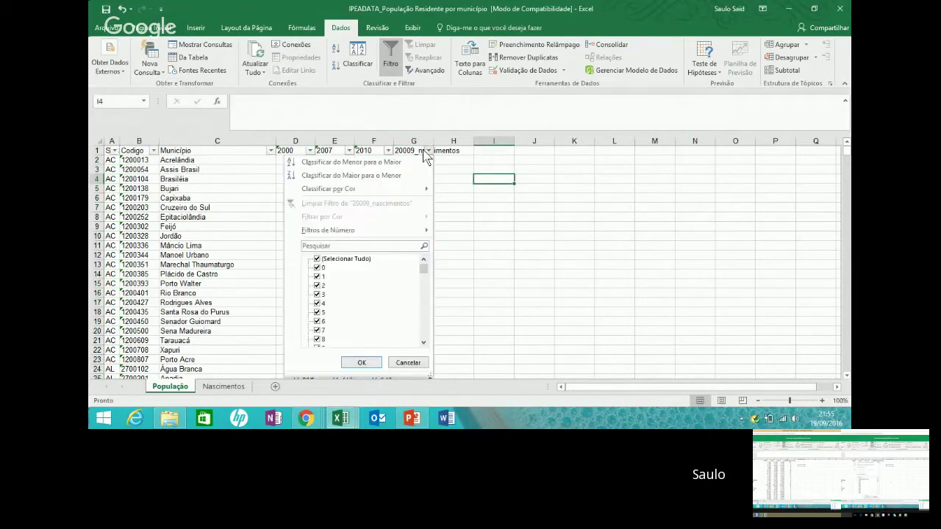
{"action": "left_click", "coordinate": [323, 259]}
{"action": "left_click_drag", "start_coordinate": [422, 269], "coordinate": [423, 354]}
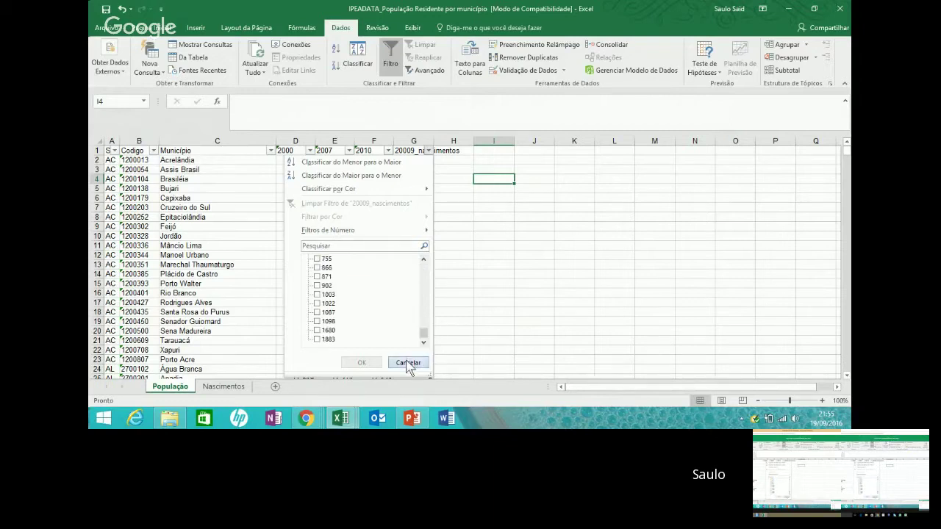
{"action": "left_click", "coordinate": [407, 363]}
{"action": "left_click", "coordinate": [415, 188]}
{"action": "left_click", "coordinate": [390, 56]}
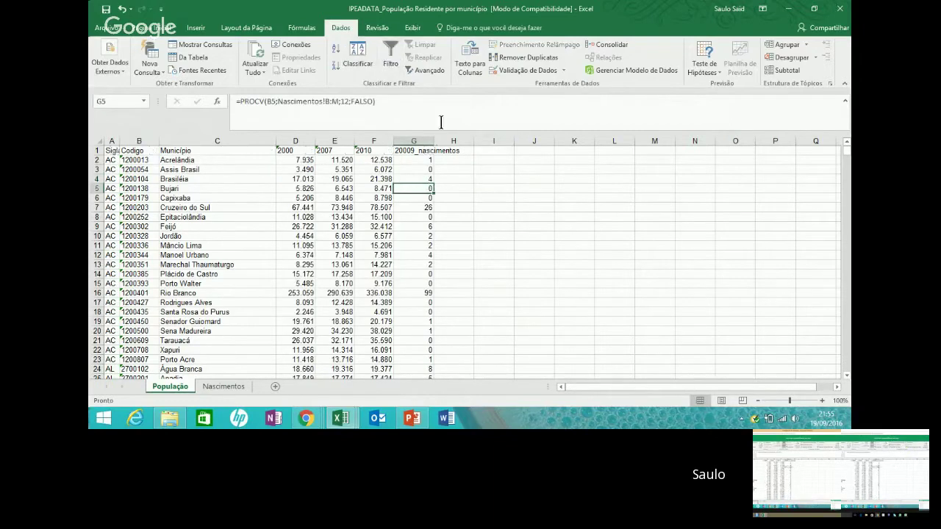
Limit the lookup table range in G2's PROCV formula to Nascimentos!B1:M5597.
{"action": "key", "text": "Up"}
{"action": "key", "text": "Up"}
{"action": "key", "text": "Up"}
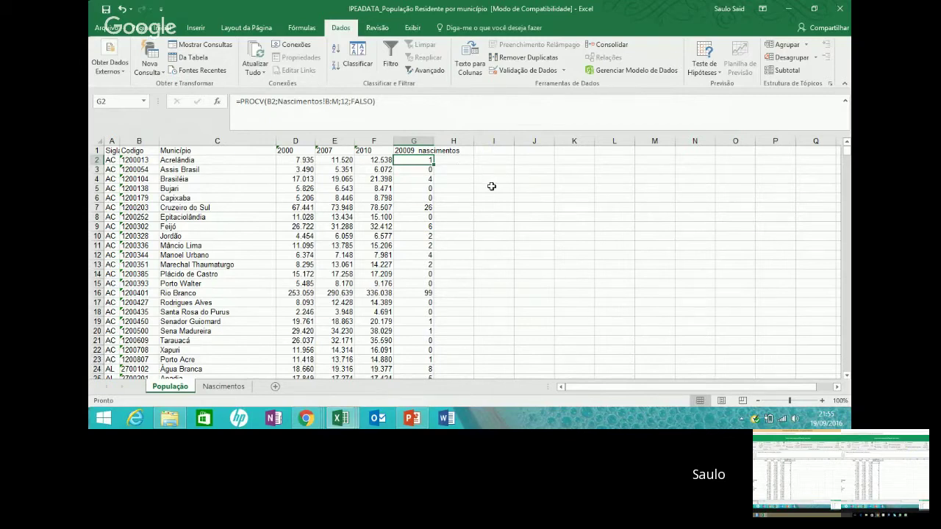
{"action": "left_click", "coordinate": [324, 101]}
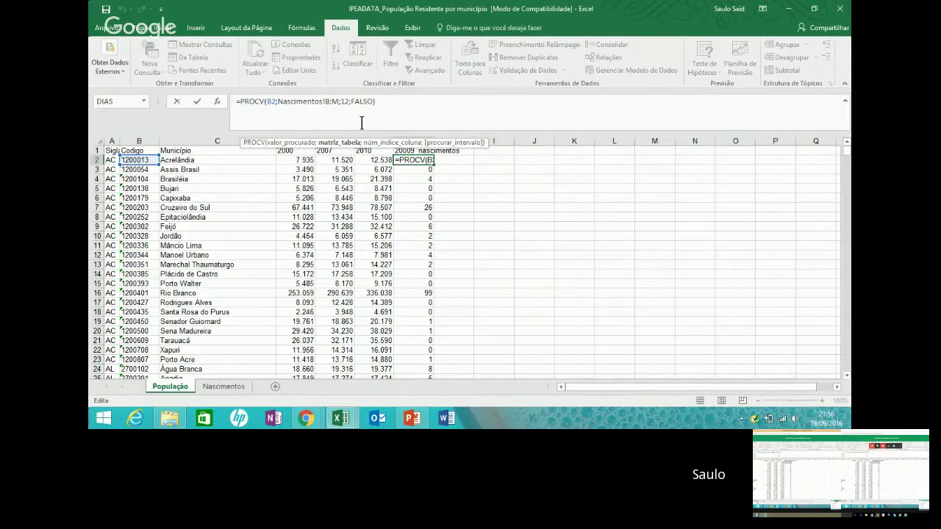
{"action": "type", "text": "1"}
{"action": "key", "text": "Right"}
{"action": "key", "text": "Right"}
{"action": "type", "text": "5597"}
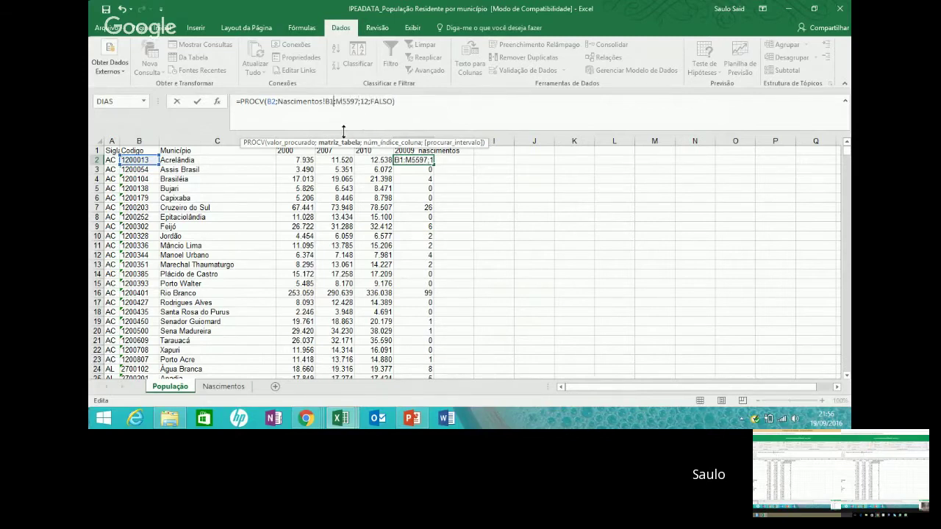
Lock the table range rows in G2's formula as B$1:M$5597 and commit it.
{"action": "key", "text": "Left"}
{"action": "key", "text": "Left"}
{"action": "key", "text": "Left"}
{"action": "key", "text": "Left"}
{"action": "key", "text": "Left"}
{"action": "key", "text": "Left"}
{"action": "key", "text": "Left"}
{"action": "key", "text": "Left"}
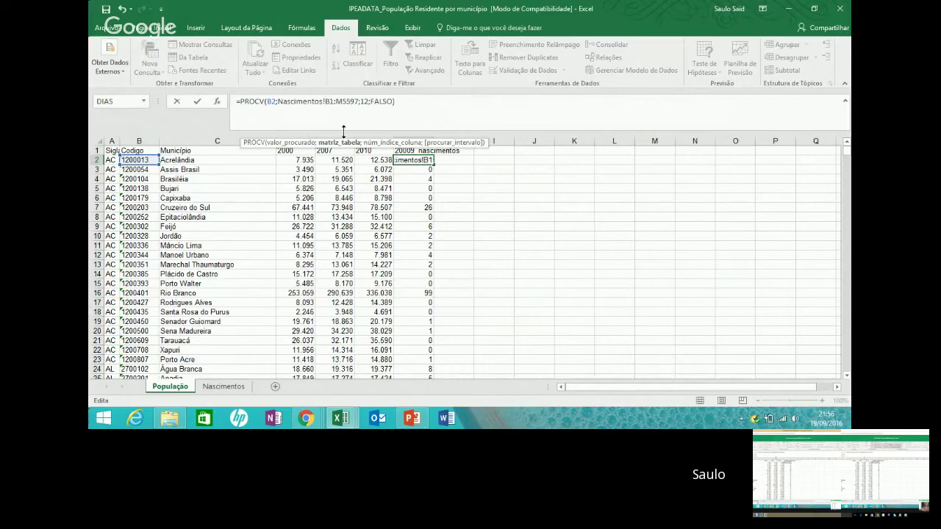
{"action": "type", "text": "$"}
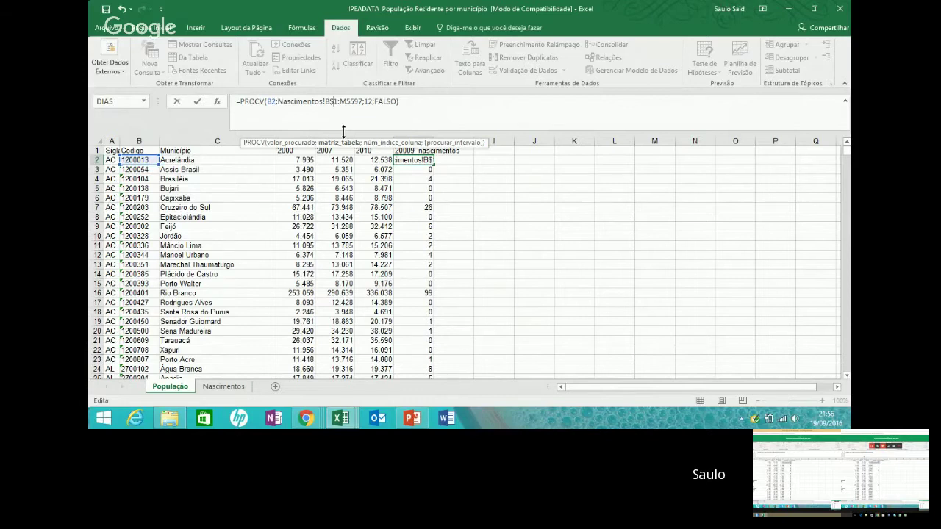
{"action": "key", "text": "Right"}
{"action": "key", "text": "Right"}
{"action": "key", "text": "Right"}
{"action": "key", "text": "Right"}
{"action": "type", "text": "$"}
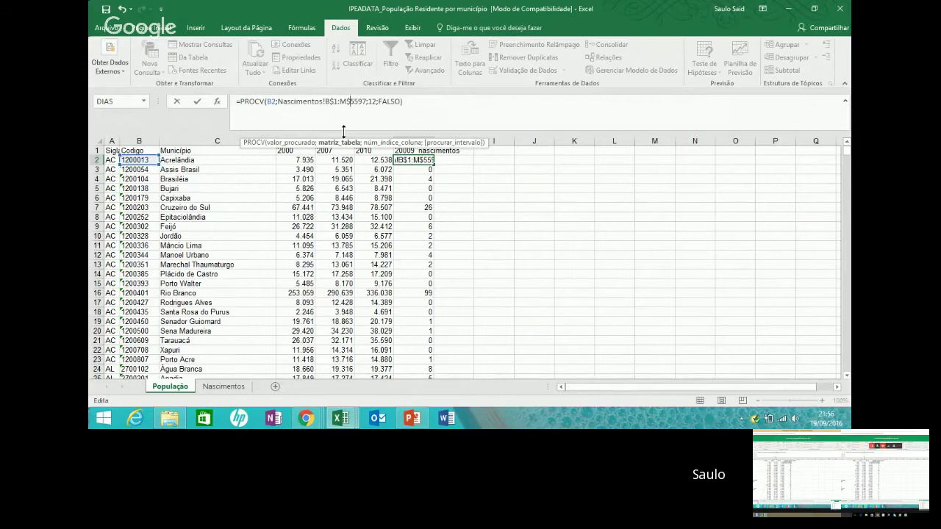
{"action": "key", "text": "ctrl+Return"}
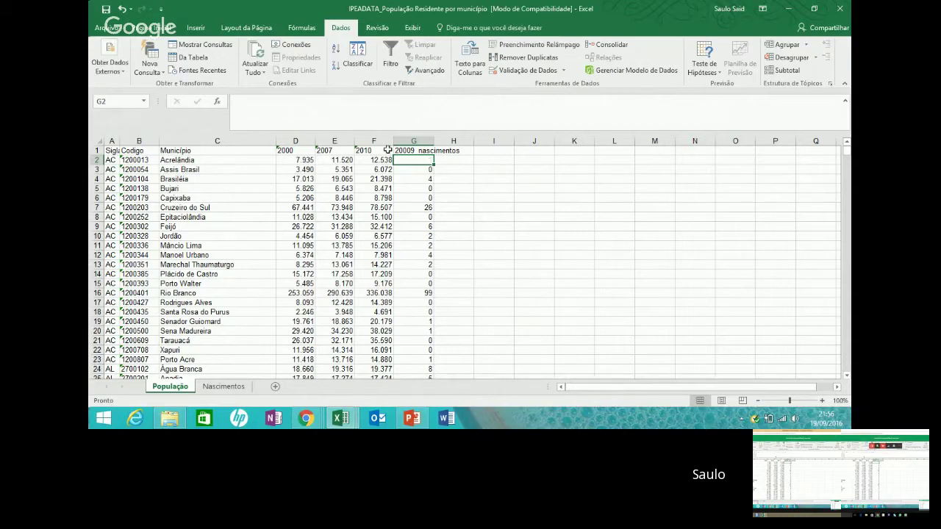
Clear all the lookup results in column G from G2 to the last data row, keeping the header.
{"action": "left_click", "coordinate": [427, 173]}
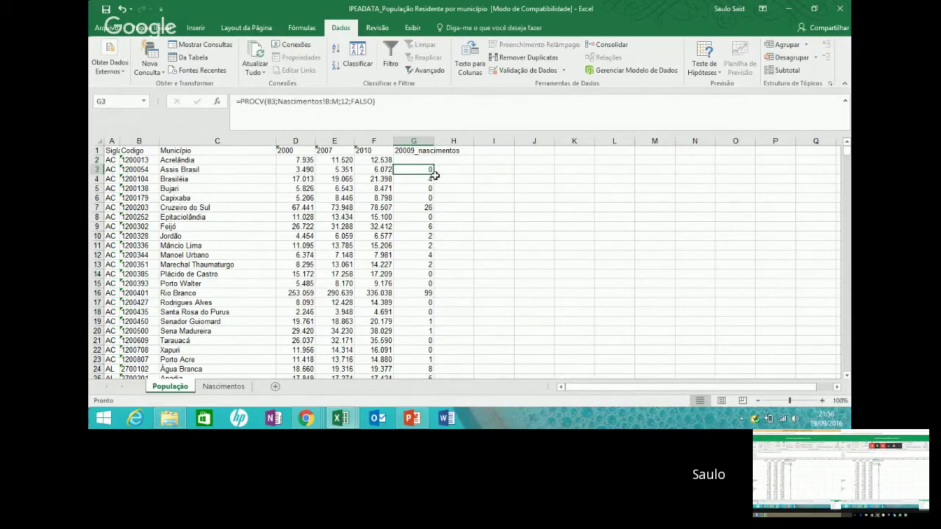
{"action": "left_click_drag", "start_coordinate": [429, 173], "coordinate": [432, 160]}
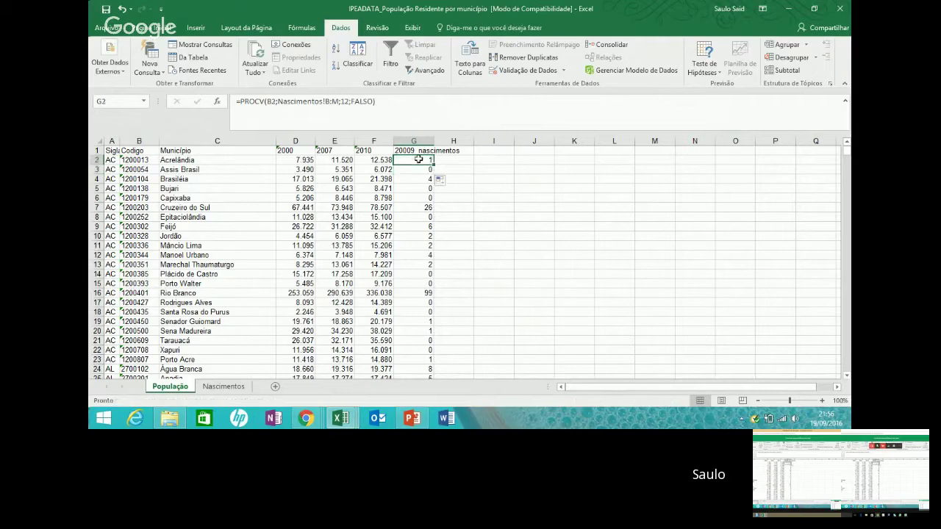
{"action": "key", "text": "Delete"}
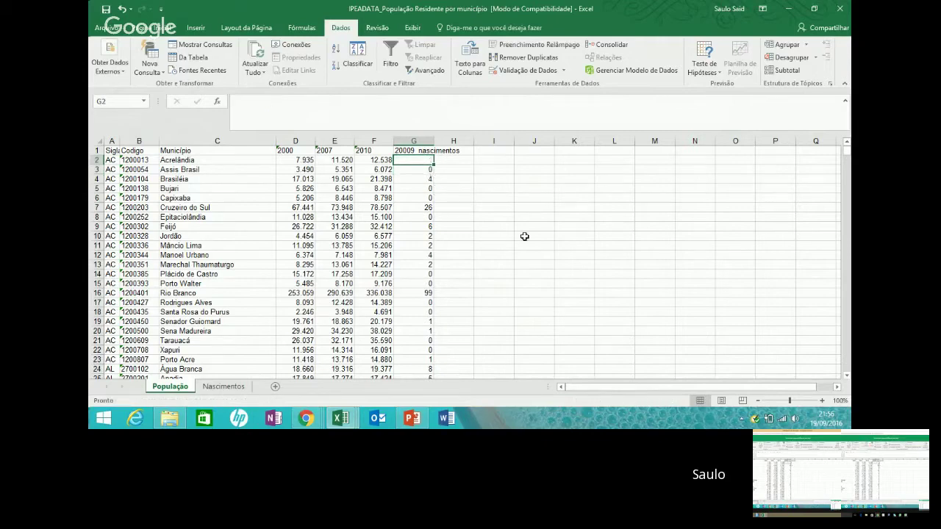
{"action": "key", "text": "ctrl+shift+Down"}
{"action": "key", "text": "ctrl+shift+Down"}
{"action": "key", "text": "ctrl+shift+Down"}
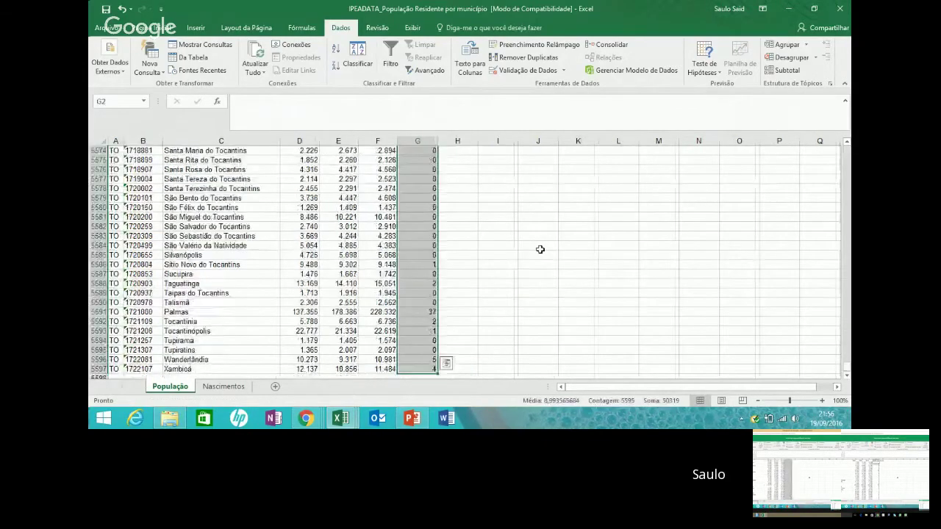
{"action": "key", "text": "Delete"}
{"action": "key", "text": "Up"}
{"action": "key", "text": "Down"}
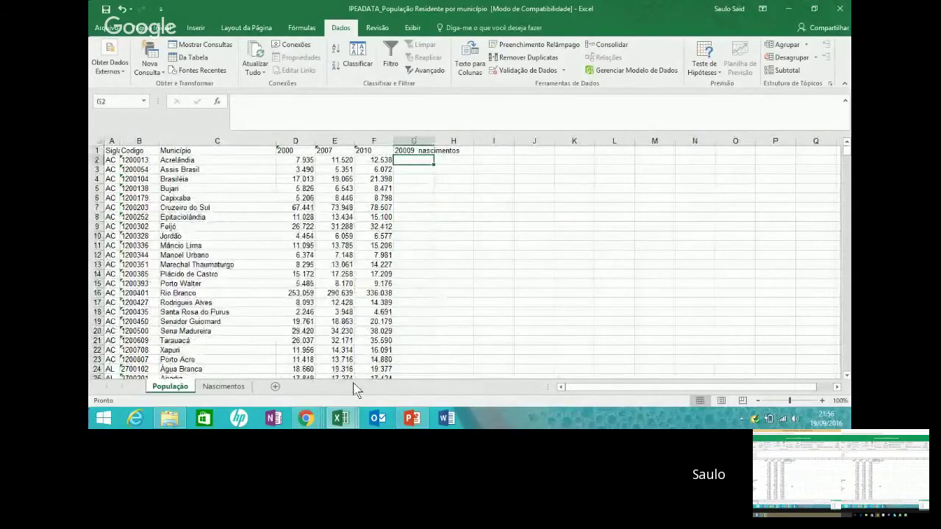
Switch to the Chrome window.
{"action": "mouse_move", "coordinate": [304, 420]}
{"action": "left_click", "coordinate": [307, 361]}
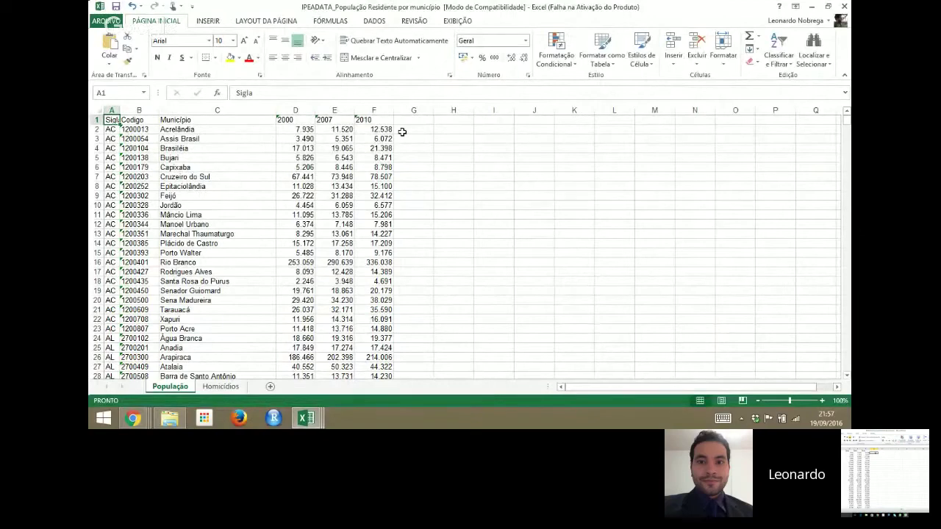
Start a PROCV formula in G2 of the População sheet with C3 as the lookup value.
{"action": "left_click", "coordinate": [402, 132]}
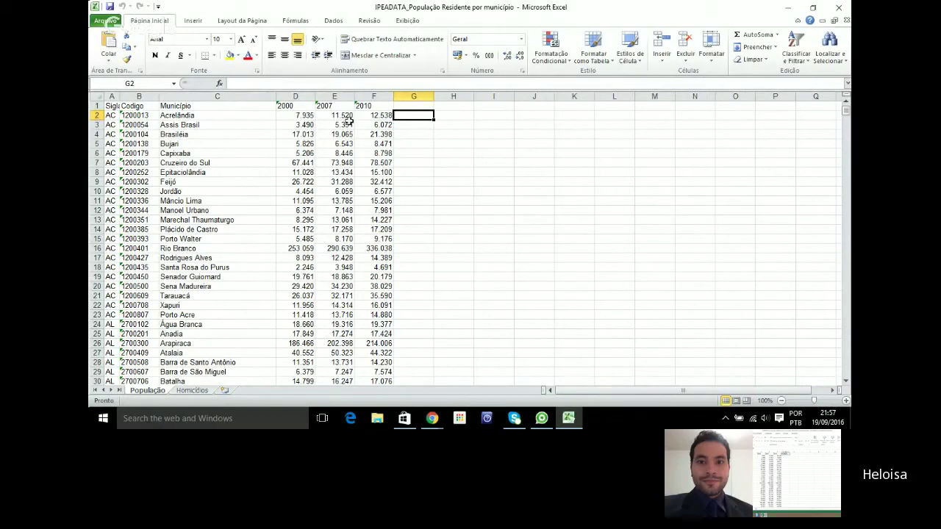
{"action": "left_click", "coordinate": [356, 83]}
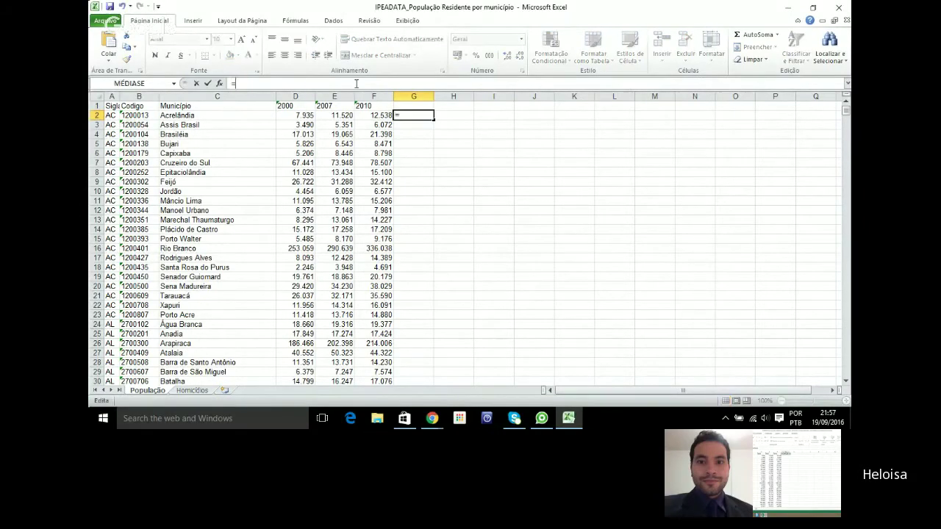
{"action": "type", "text": "=PROCV"}
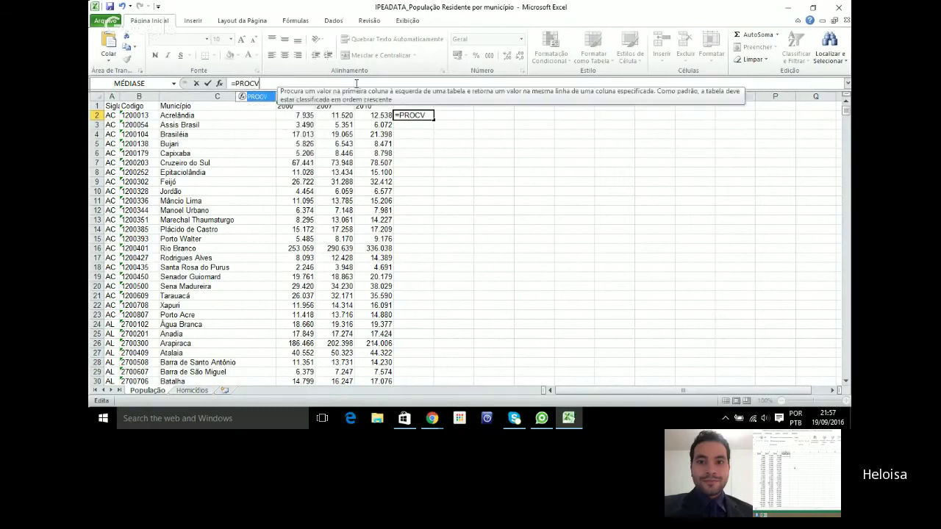
{"action": "type", "text": "("}
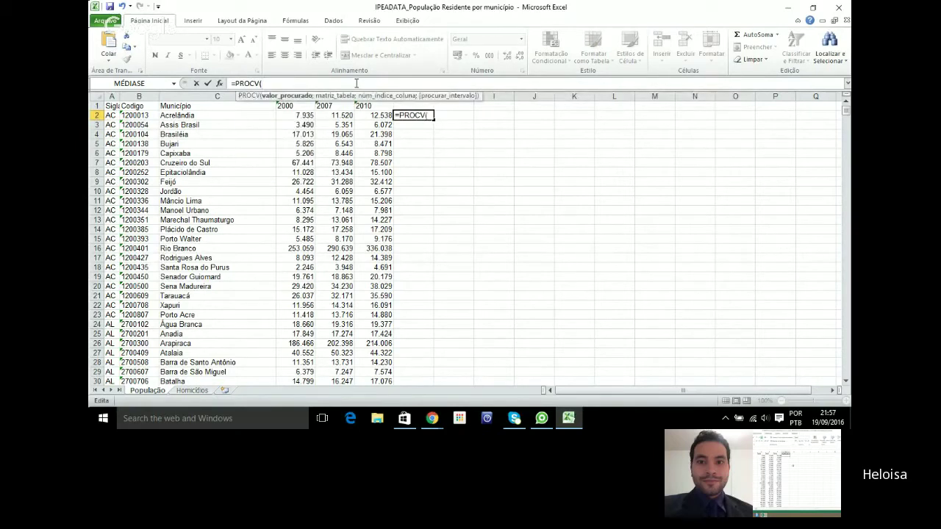
{"action": "left_click", "coordinate": [203, 124]}
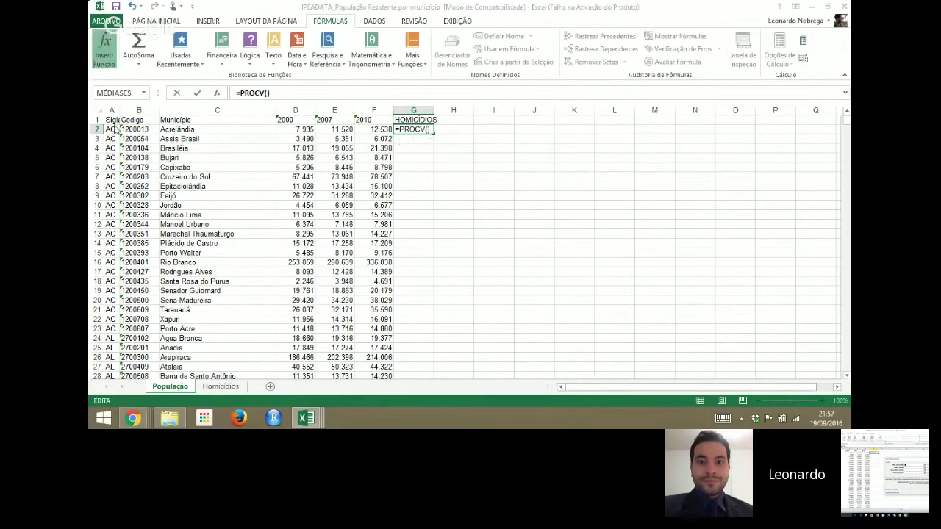
Open the function arguments for PROCV in G2 and set the lookup value to the municipality code in B2.
{"action": "left_click", "coordinate": [101, 59]}
{"action": "left_click_drag", "start_coordinate": [494, 173], "coordinate": [518, 184]}
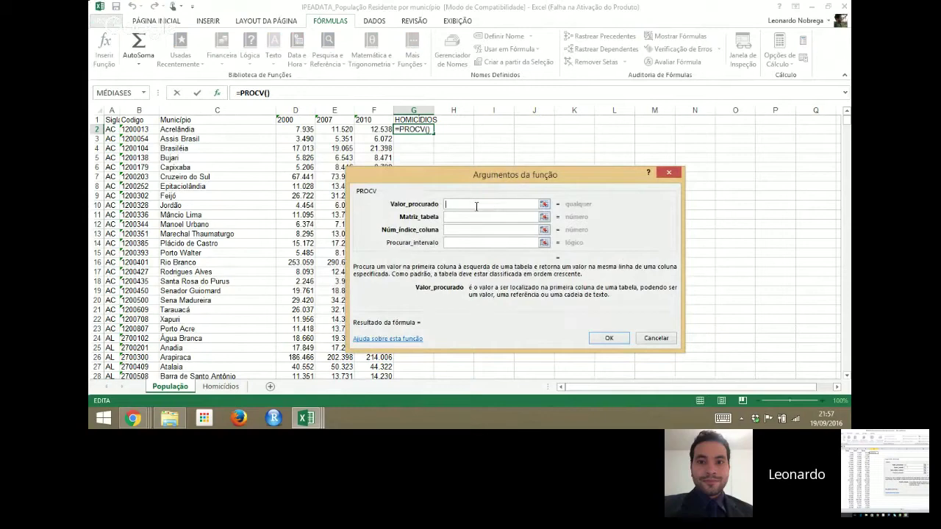
{"action": "left_click", "coordinate": [134, 130]}
{"action": "left_click", "coordinate": [465, 217]}
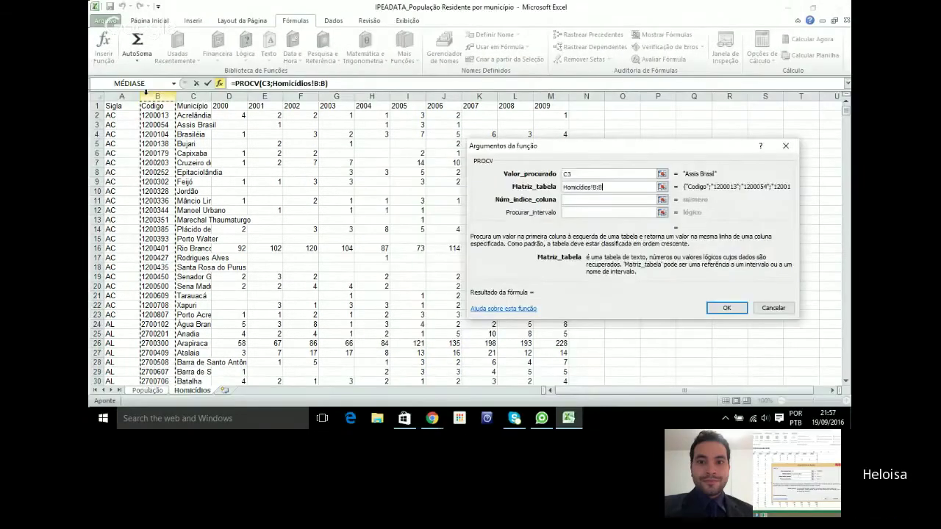
Complete G2's PROCV with table Homicídios!B:M, column index 12 and range lookup FALSO.
{"action": "left_click_drag", "start_coordinate": [157, 96], "coordinate": [538, 89]}
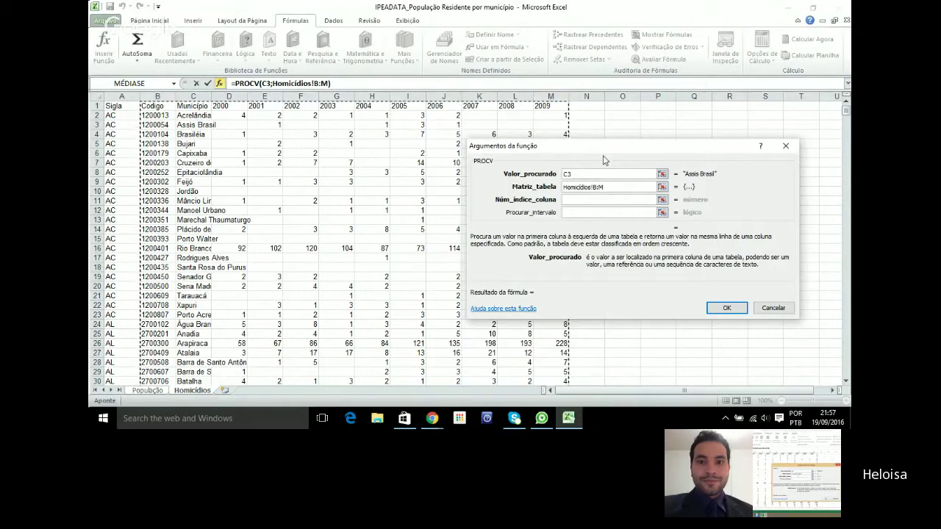
{"action": "left_click", "coordinate": [613, 199]}
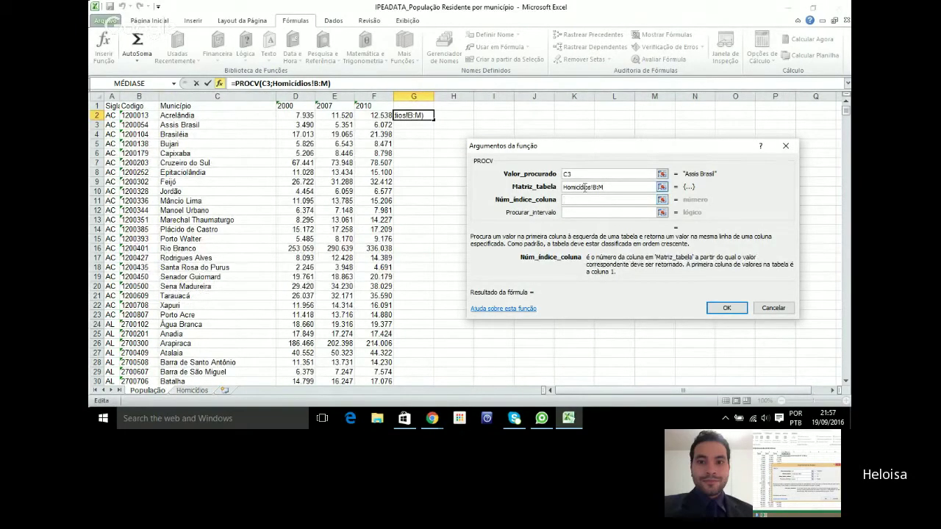
{"action": "type", "text": "12;FALSO"}
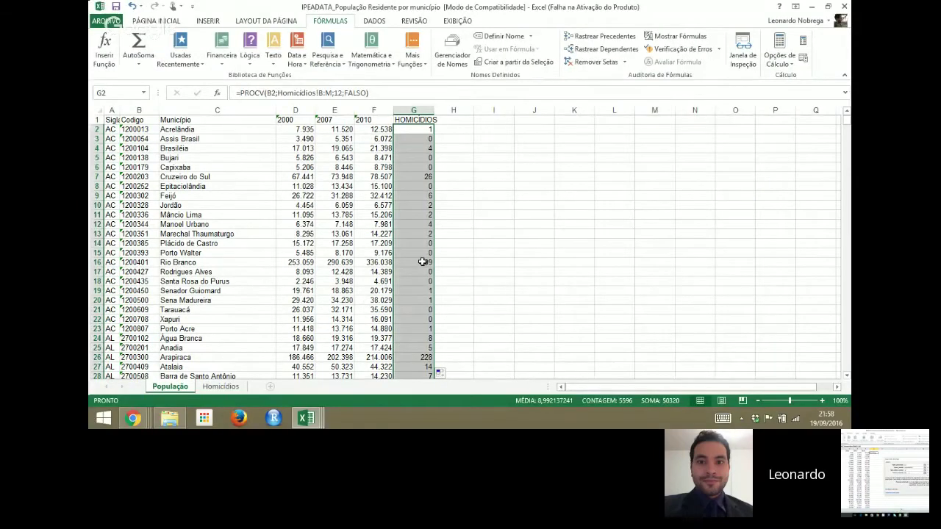
{"action": "left_click", "coordinate": [423, 261]}
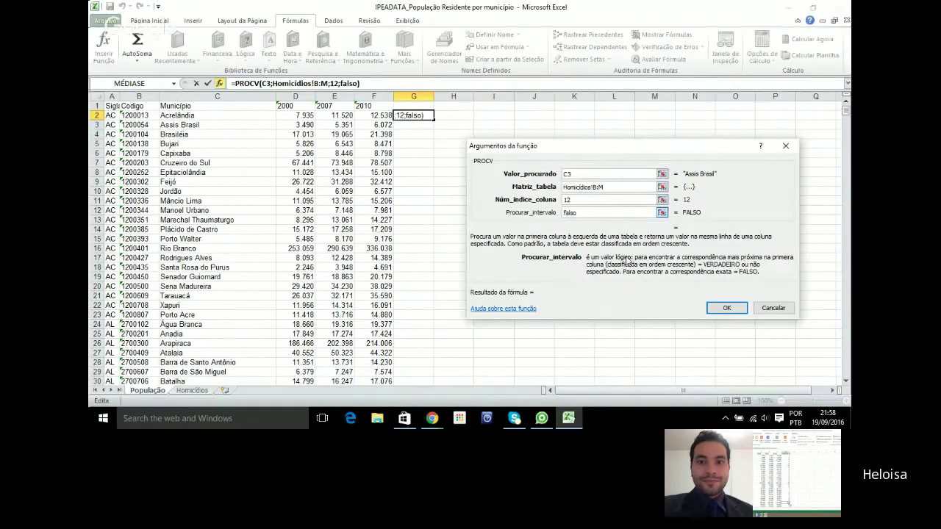
{"action": "left_click", "coordinate": [725, 307]}
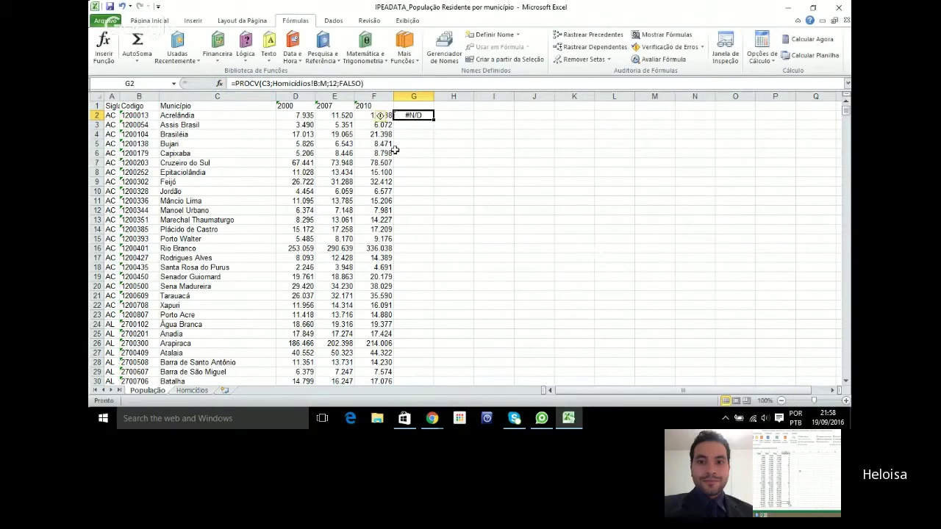
Reopen the function arguments of G2's PROCV, set the lookup value to B3 and go to the Homicídios sheet to reselect the table.
{"action": "left_click", "coordinate": [314, 83]}
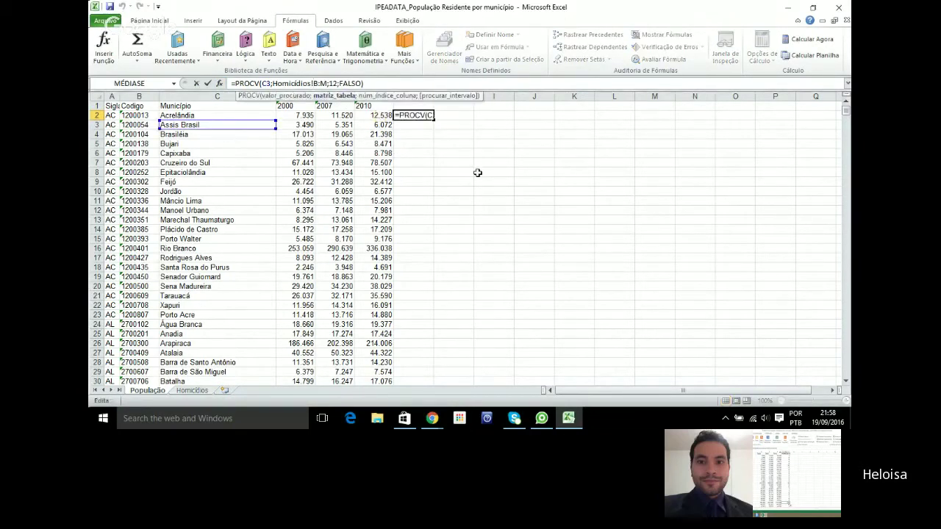
{"action": "key", "text": "BackSpace"}
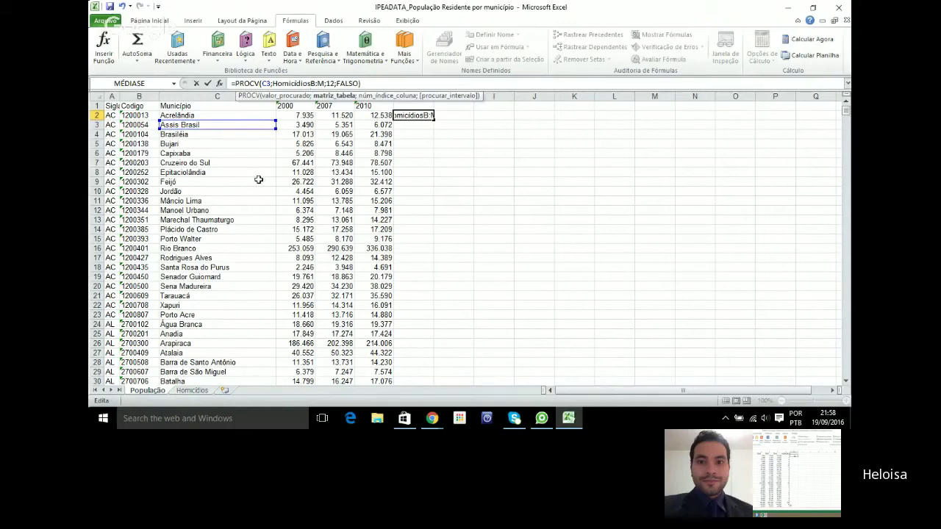
{"action": "left_click", "coordinate": [107, 56]}
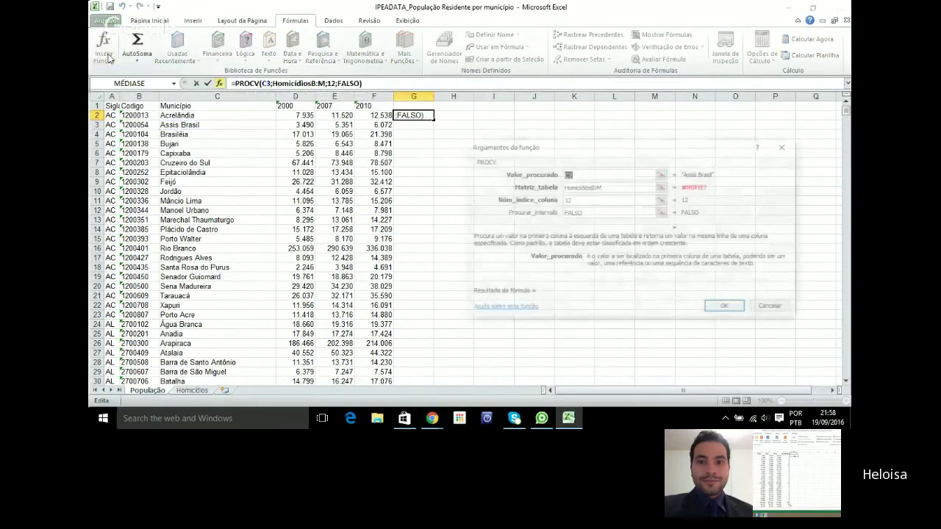
{"action": "left_click", "coordinate": [600, 174]}
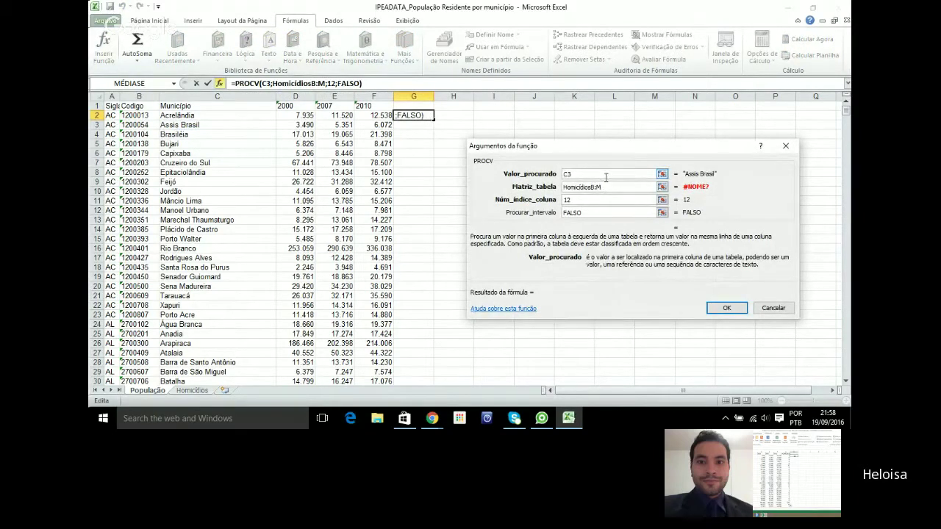
{"action": "left_click", "coordinate": [603, 187]}
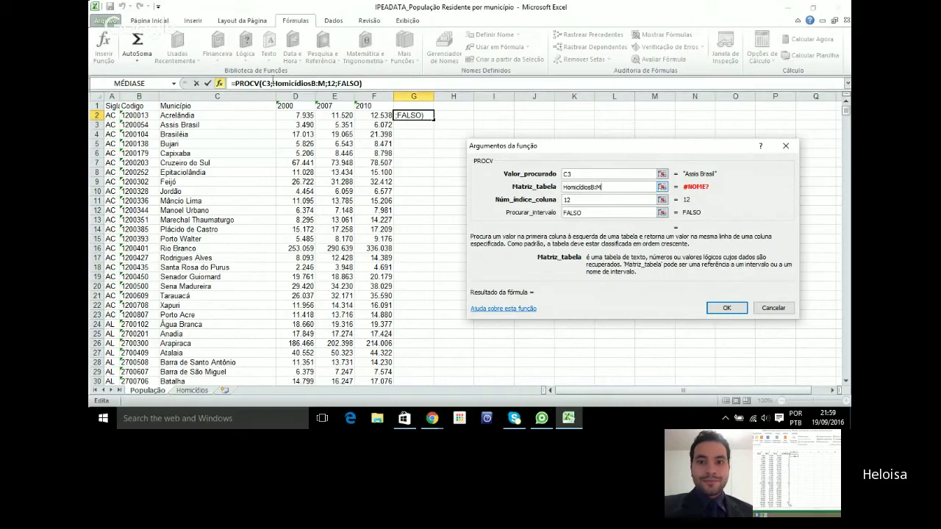
{"action": "left_click", "coordinate": [603, 173]}
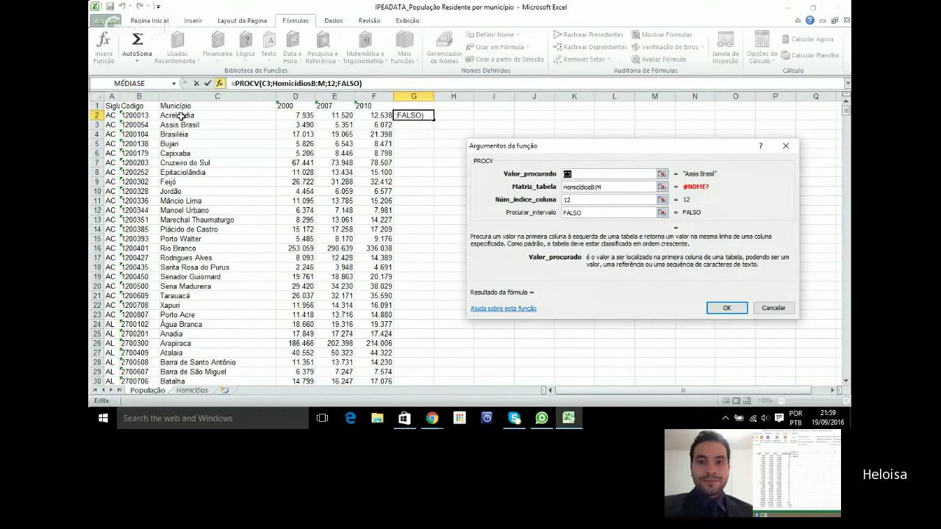
{"action": "left_click", "coordinate": [134, 125]}
{"action": "key", "text": "Tab"}
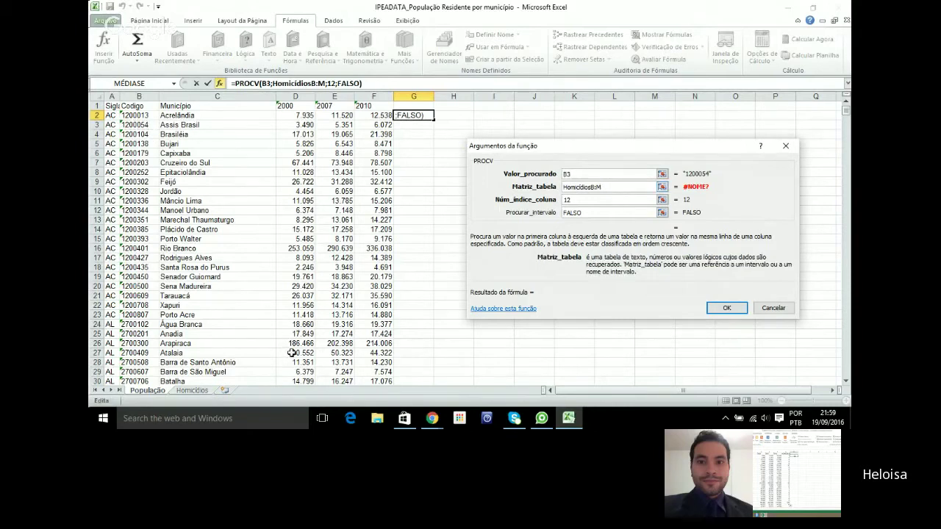
{"action": "left_click", "coordinate": [194, 393]}
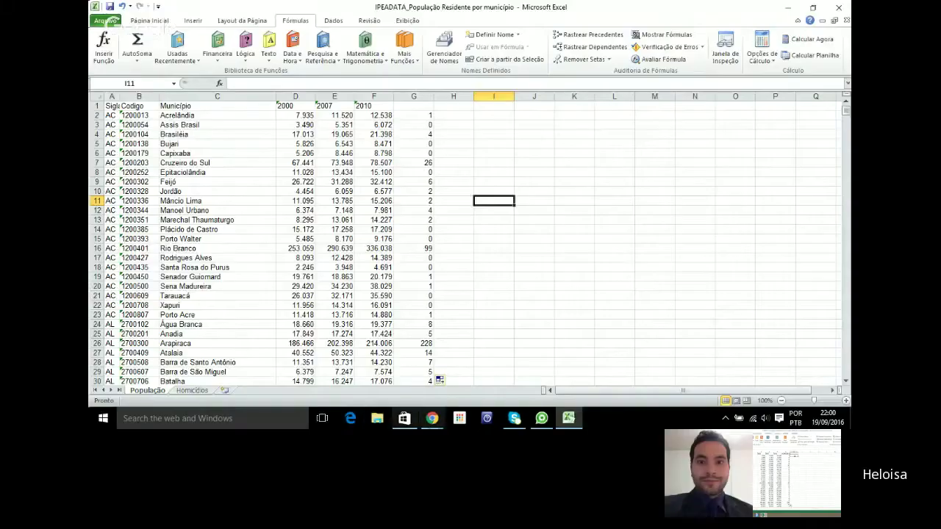
{"action": "left_click", "coordinate": [432, 417]}
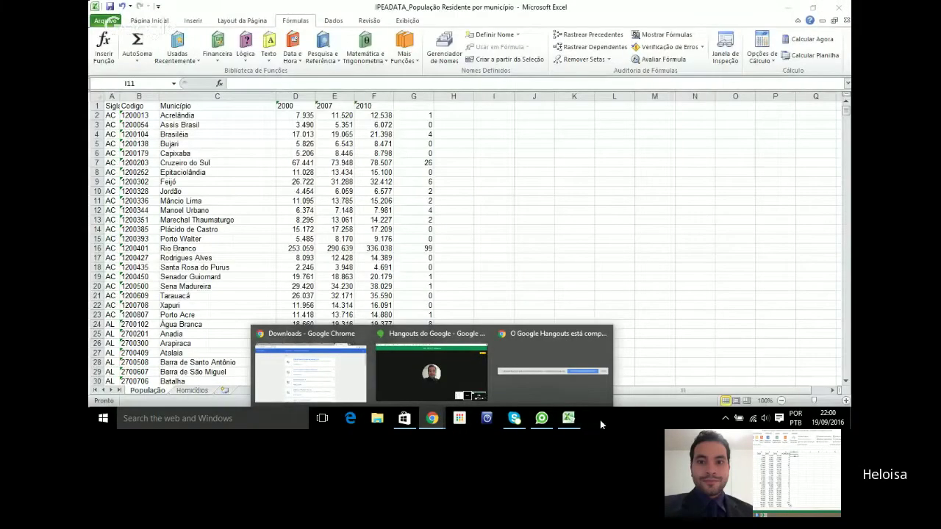
{"action": "left_click", "coordinate": [568, 417]}
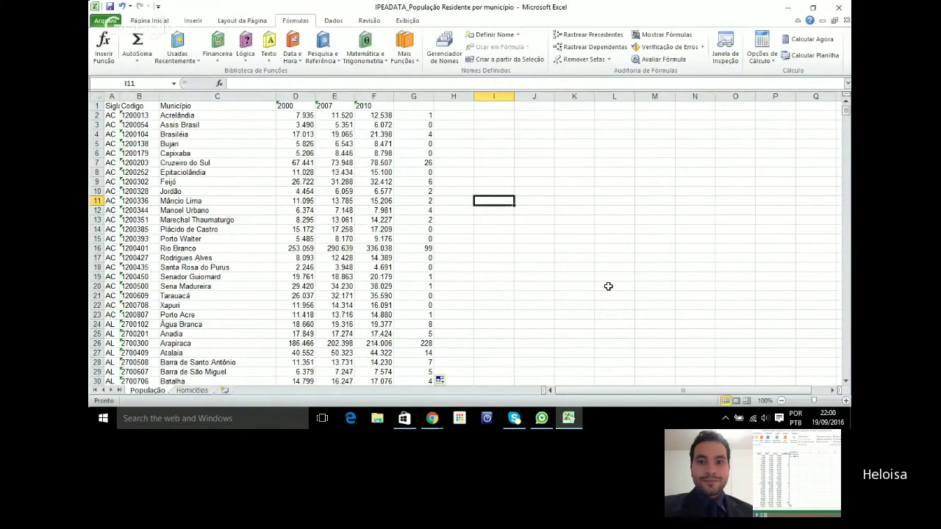
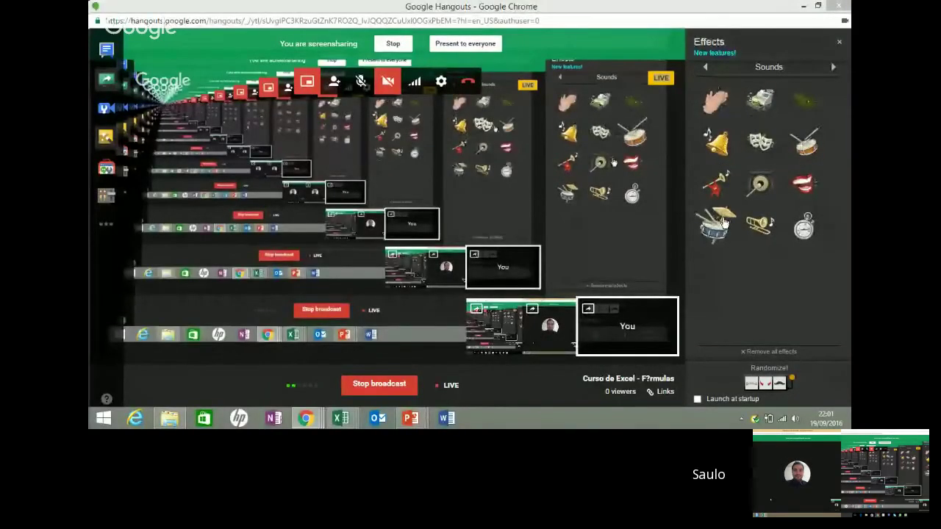
Minimize the Hangouts window and bring up the PowerPoint slide show at the Fórmulas de Texto slide.
{"action": "left_click", "coordinate": [801, 7]}
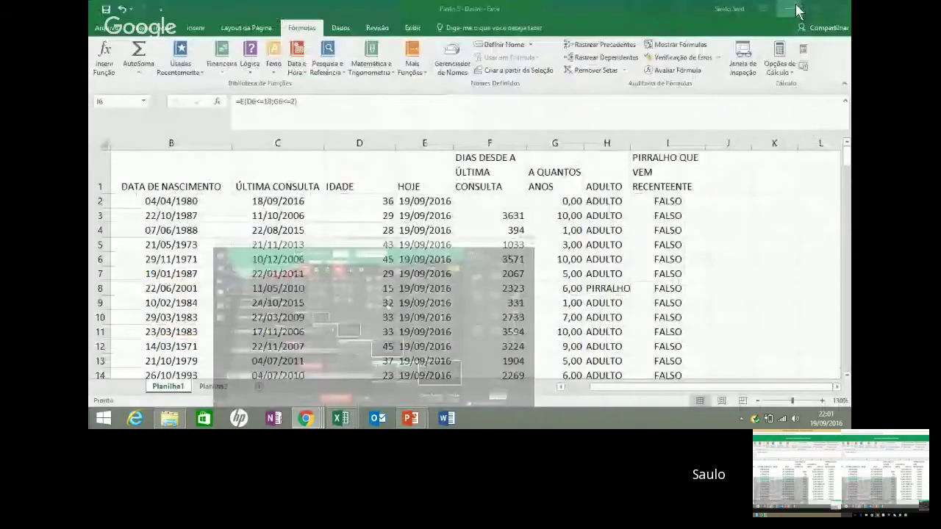
{"action": "mouse_move", "coordinate": [410, 417]}
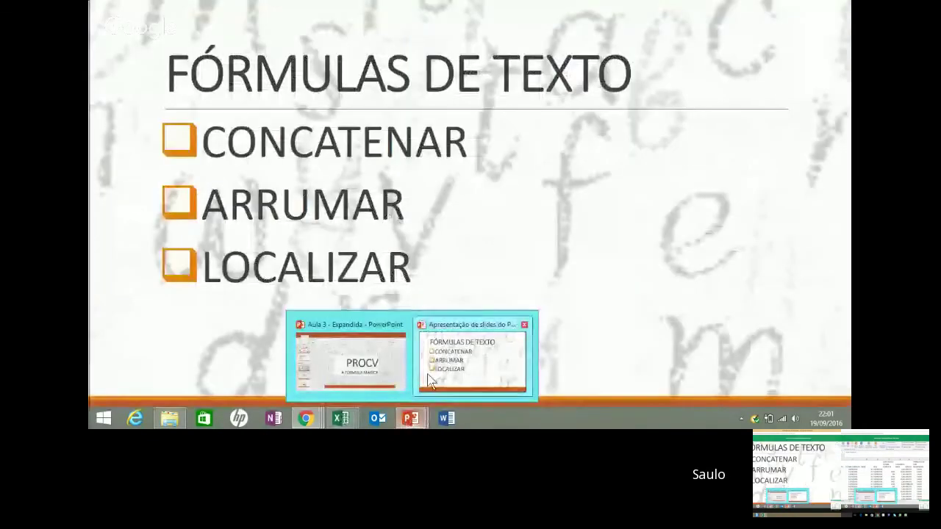
{"action": "left_click", "coordinate": [430, 382]}
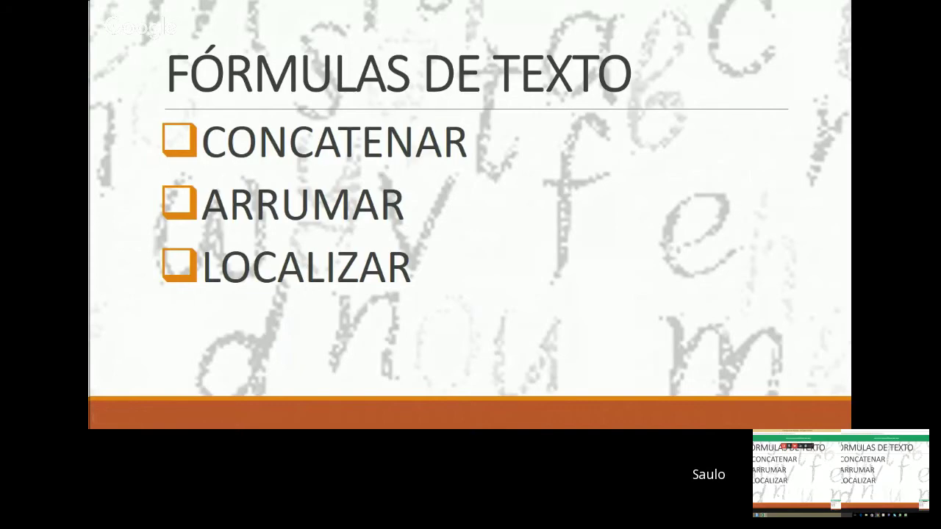
Switch from the slide show to the Pasta 5- Datas workbook in Excel.
{"action": "key", "text": "alt+Tab"}
{"action": "key", "text": "alt+Tab"}
{"action": "key", "text": "alt+Tab"}
{"action": "key", "text": "alt+Tab"}
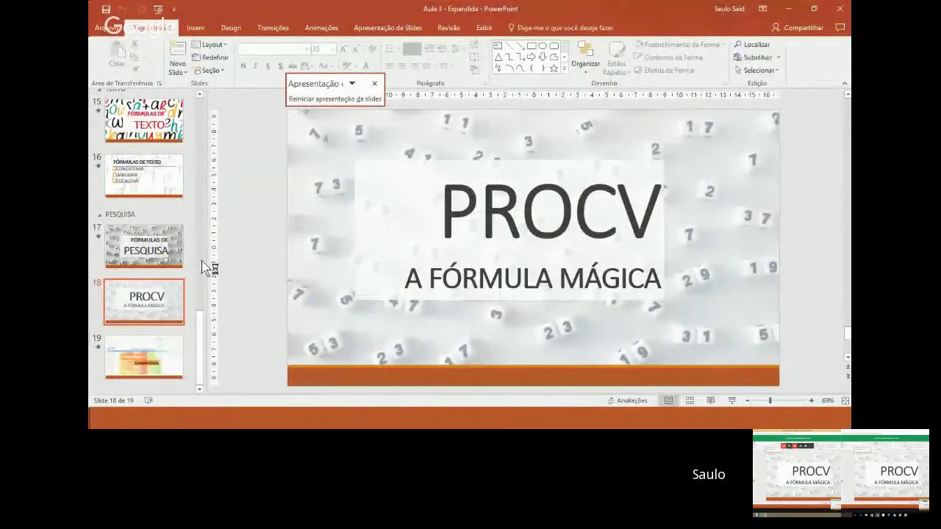
{"action": "key", "text": "alt+Tab"}
{"action": "key", "text": "alt+Tab"}
{"action": "key", "text": "alt+Tab"}
{"action": "key", "text": "alt+Tab"}
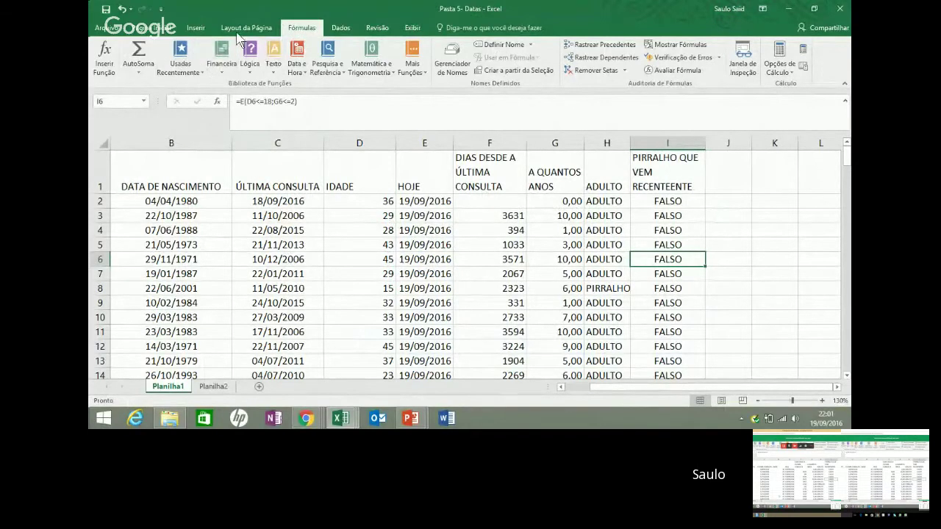
Review the available functions in the logical, text, lookup and reference, and math and trigonometry categories.
{"action": "left_click", "coordinate": [225, 77]}
{"action": "left_click", "coordinate": [248, 71]}
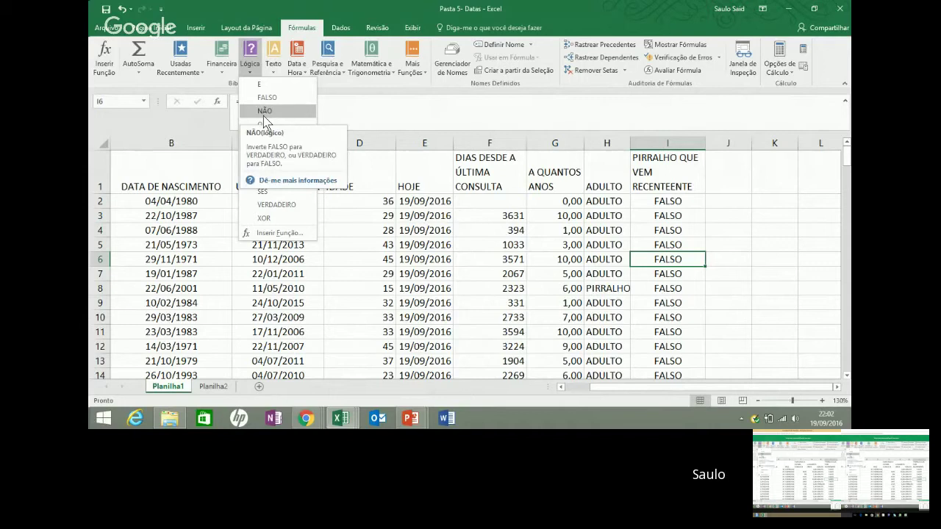
{"action": "key", "text": "Escape"}
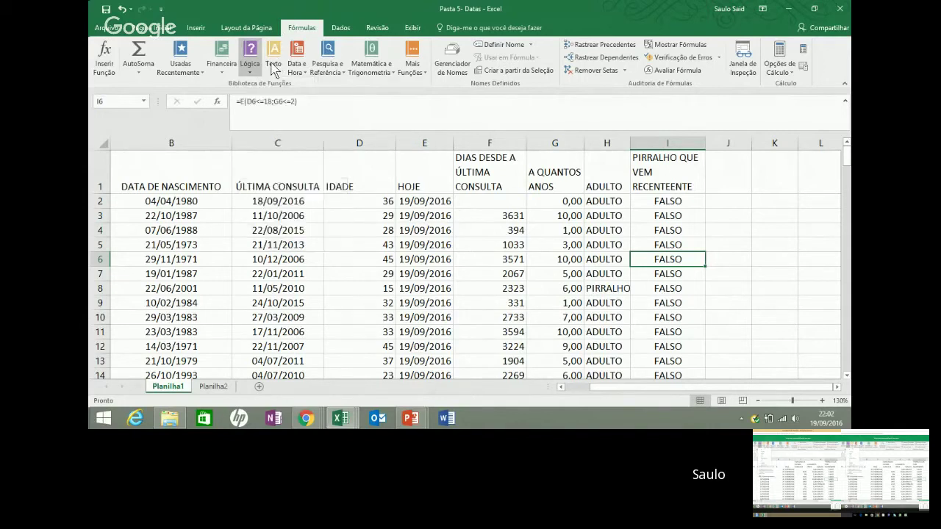
{"action": "left_click", "coordinate": [273, 65]}
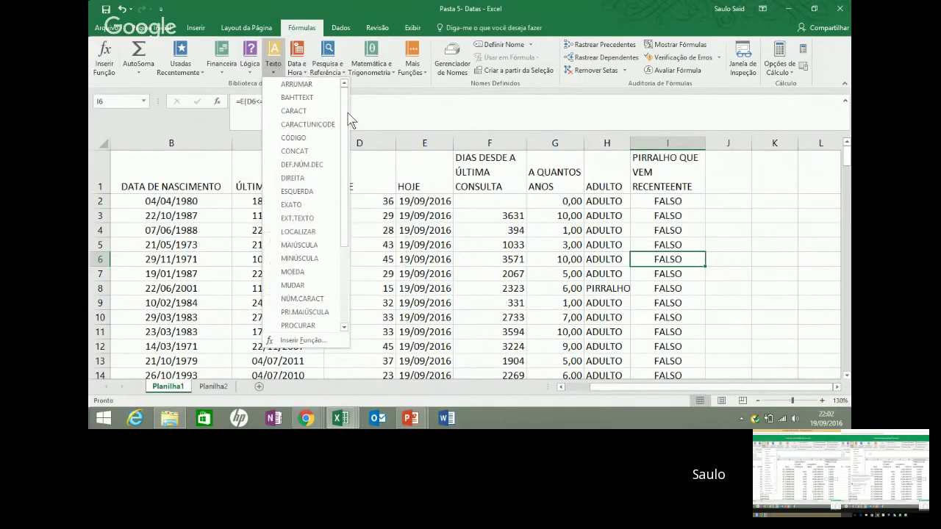
{"action": "mouse_move", "coordinate": [343, 111]}
{"action": "left_mouse_down"}
{"action": "mouse_move", "coordinate": [346, 276]}
{"action": "mouse_move", "coordinate": [349, 117]}
{"action": "left_mouse_up"}
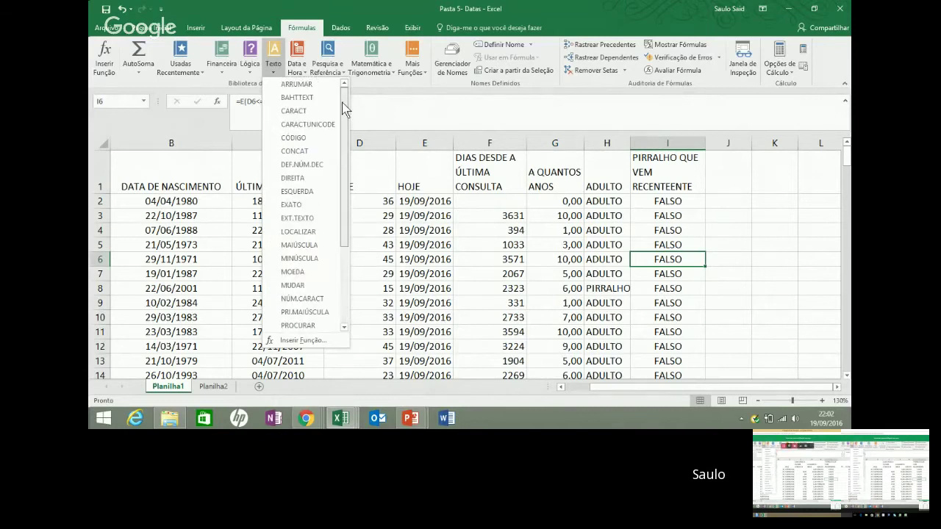
{"action": "left_click_drag", "start_coordinate": [343, 109], "coordinate": [347, 256]}
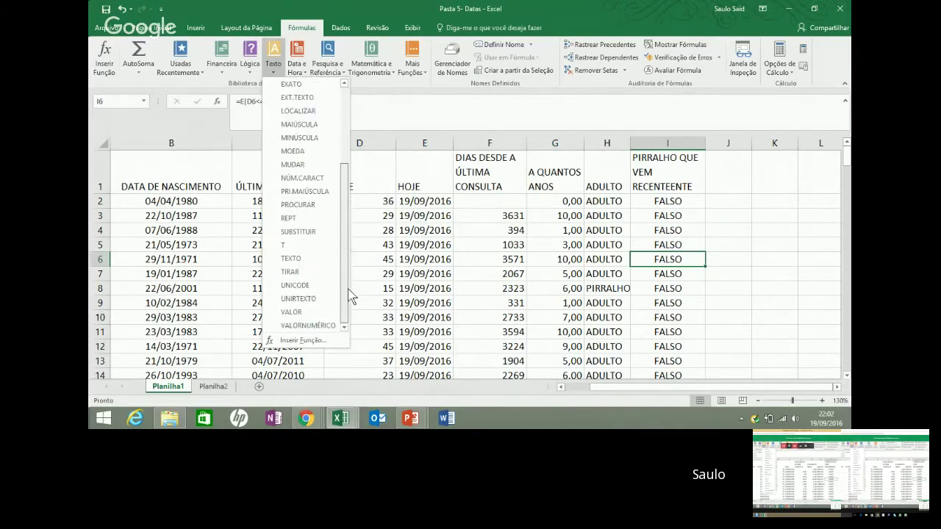
{"action": "left_click_drag", "start_coordinate": [346, 216], "coordinate": [348, 95]}
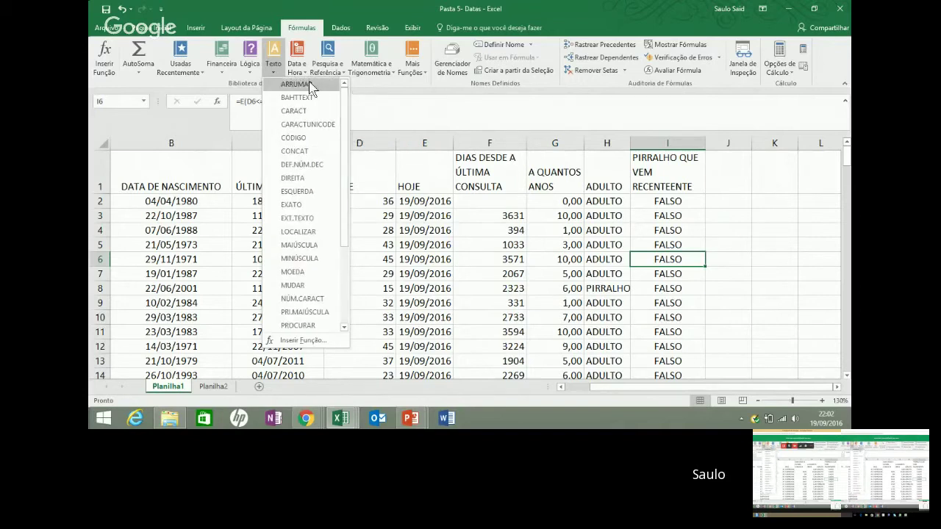
{"action": "left_click", "coordinate": [301, 66]}
{"action": "left_click", "coordinate": [329, 68]}
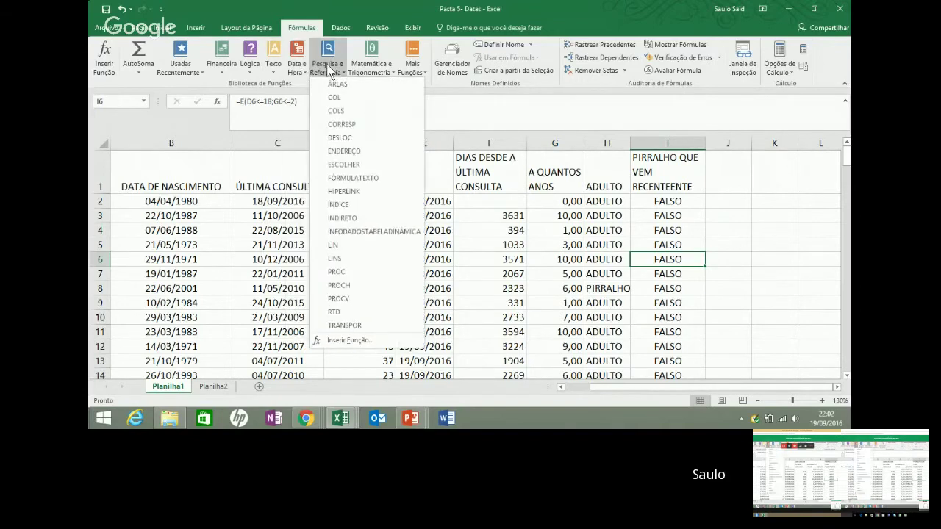
{"action": "left_click", "coordinate": [367, 66]}
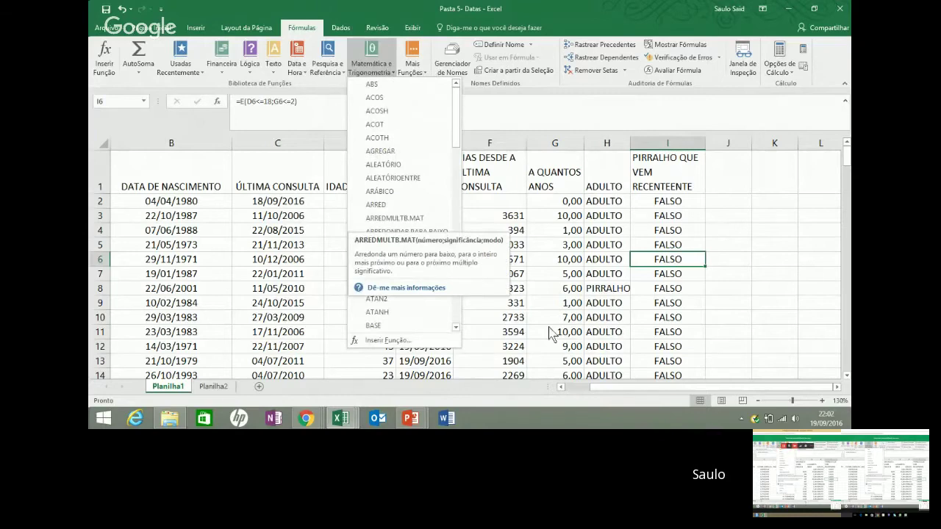
Return to the PowerPoint slide show and go to the Visão Geral da Aula slide.
{"action": "left_click", "coordinate": [411, 418]}
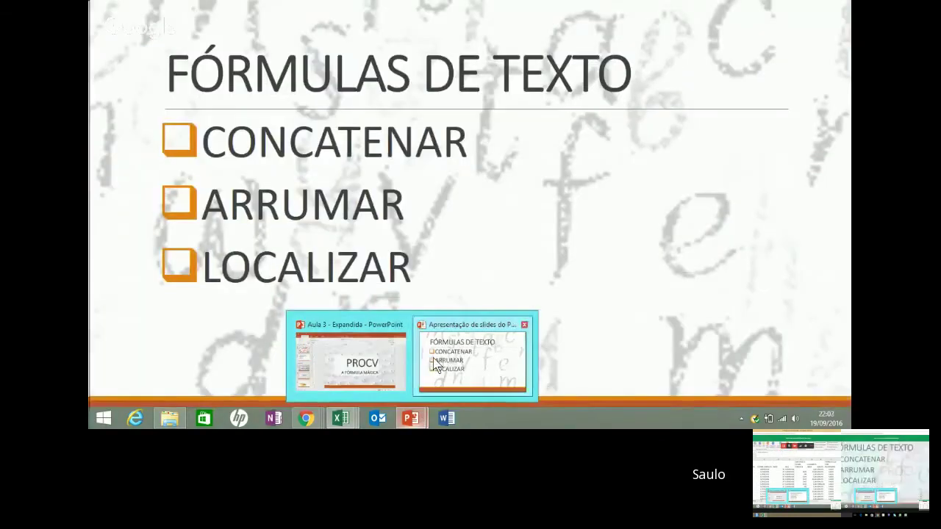
{"action": "left_click", "coordinate": [436, 366]}
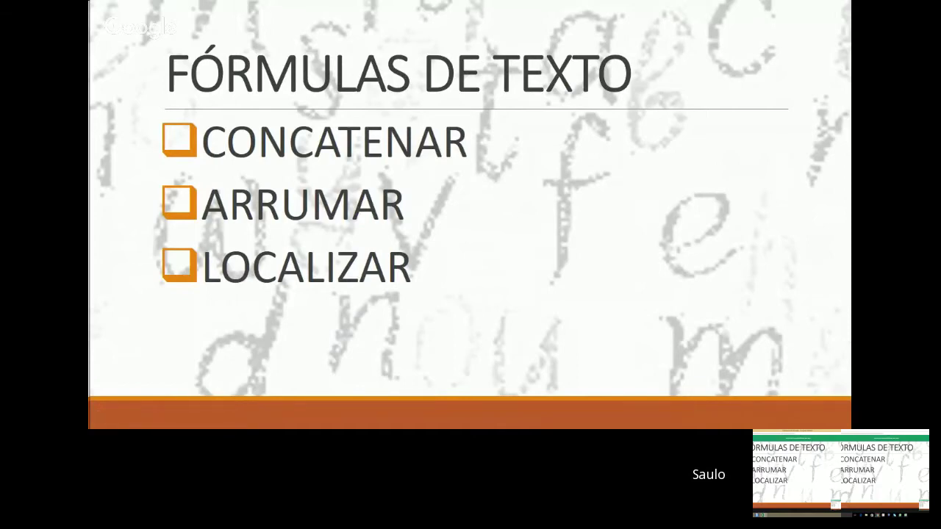
{"action": "key", "text": "Right"}
{"action": "key", "text": "Right"}
{"action": "key", "text": "Right"}
{"action": "key", "text": "Right"}
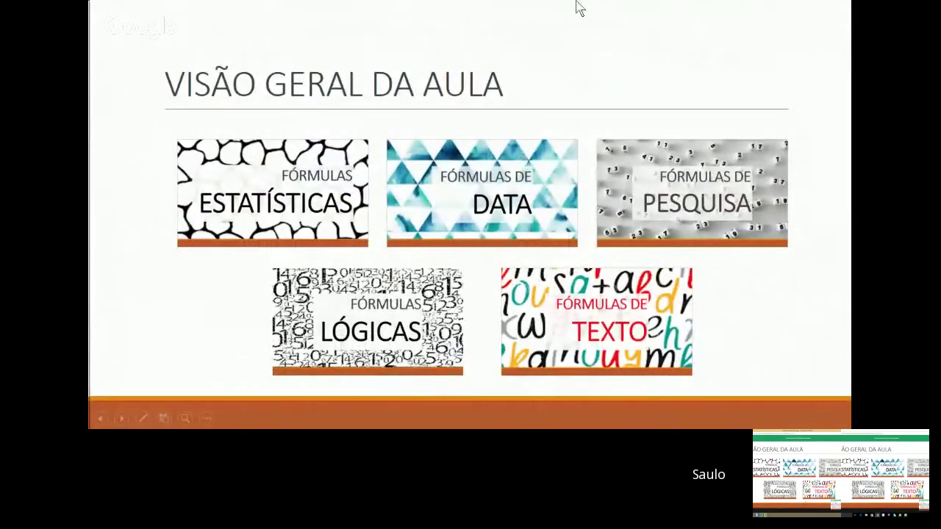
End the slide show, switch to the Pasta 5- Datas workbook in Excel and select cell J2.
{"action": "key", "text": "Escape"}
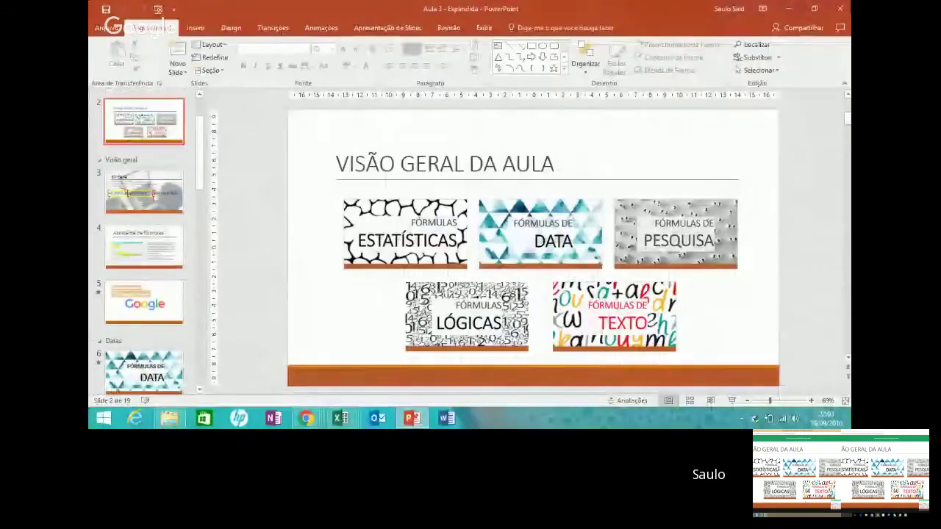
{"action": "key", "text": "alt+Tab"}
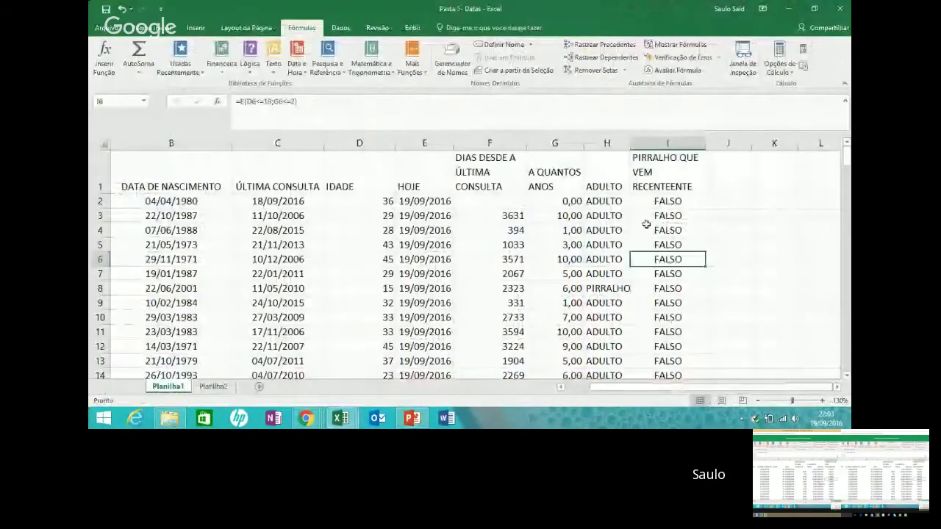
{"action": "left_click", "coordinate": [728, 203]}
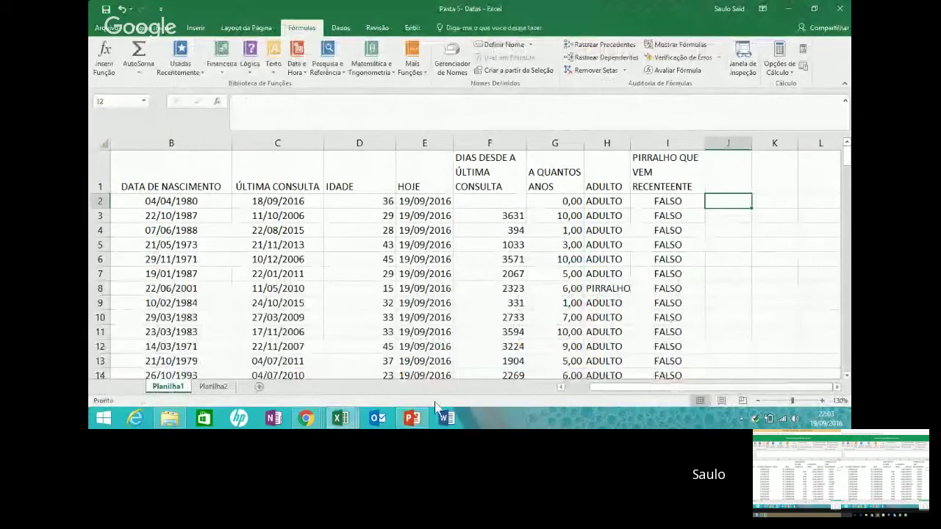
Look up the Fórmulas de Texto slide in the PowerPoint slide list and return to the Excel workbook.
{"action": "key", "text": "alt+Tab"}
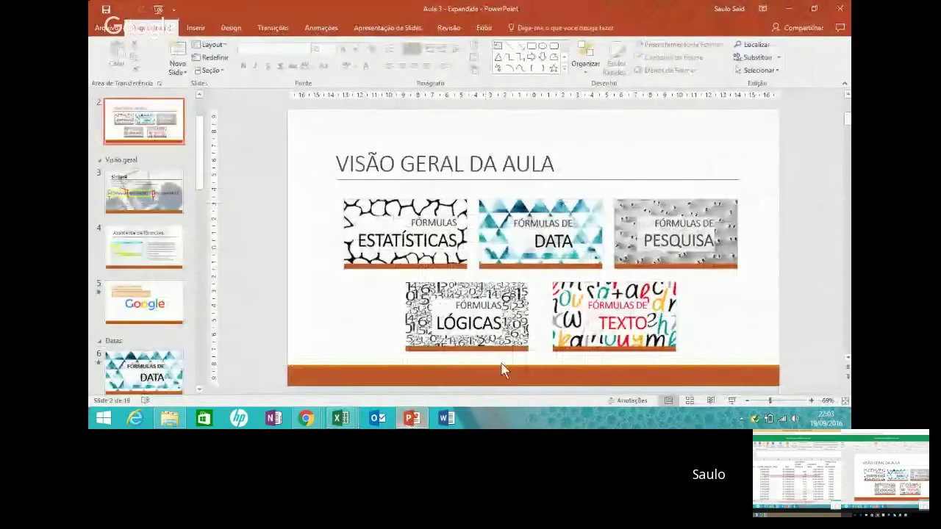
{"action": "left_click", "coordinate": [634, 333]}
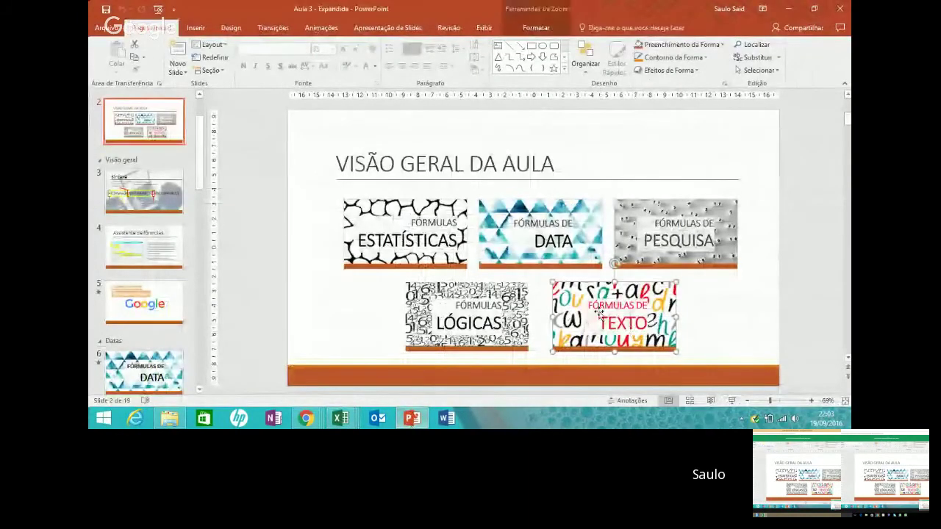
{"action": "left_click", "coordinate": [172, 147]}
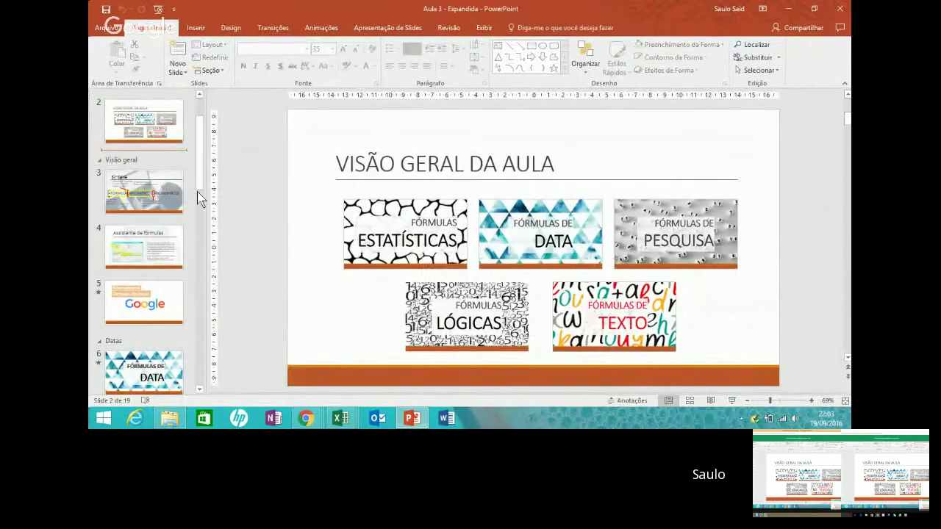
{"action": "left_click_drag", "start_coordinate": [199, 162], "coordinate": [199, 347]}
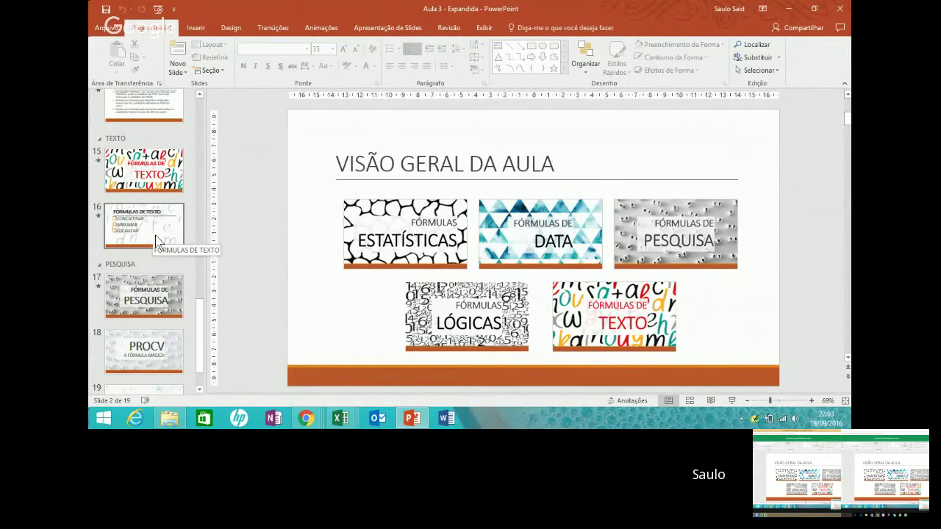
{"action": "left_click", "coordinate": [791, 20]}
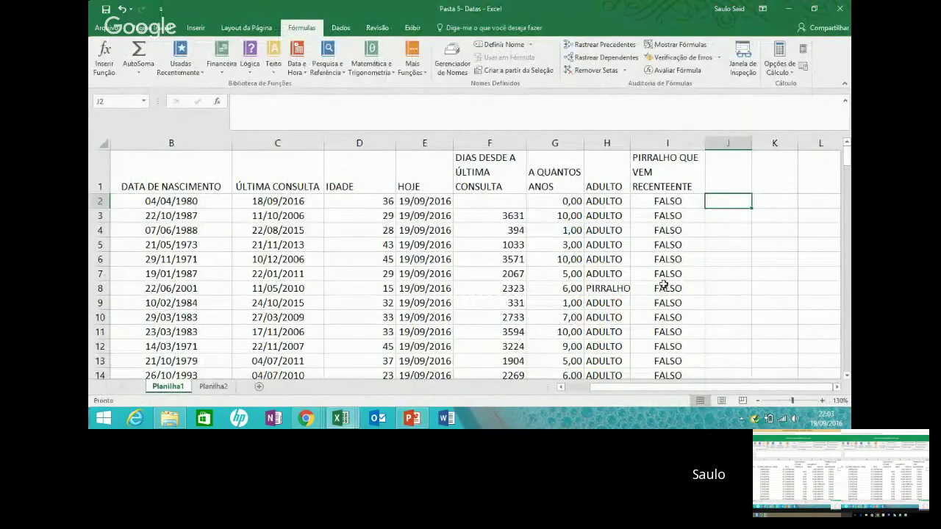
{"action": "left_click", "coordinate": [412, 419]}
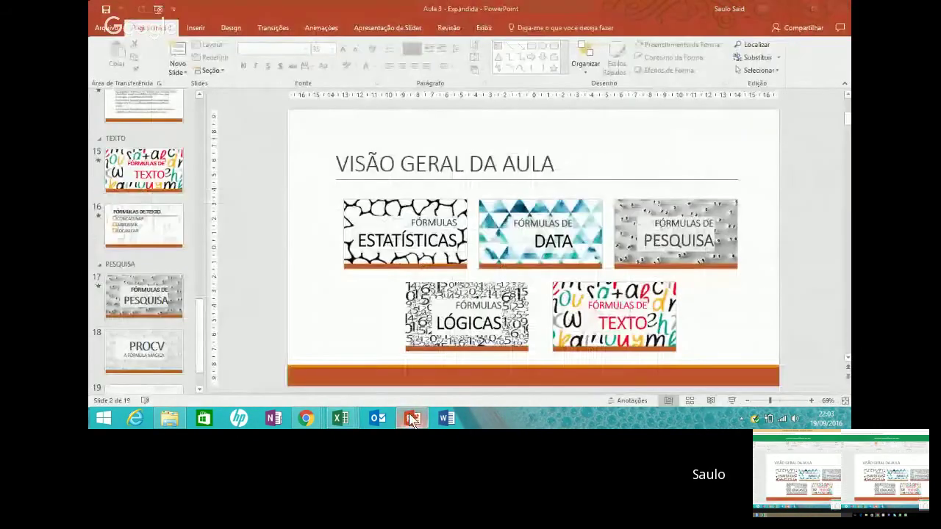
{"action": "left_click", "coordinate": [413, 419]}
{"action": "type", "text": "=c"}
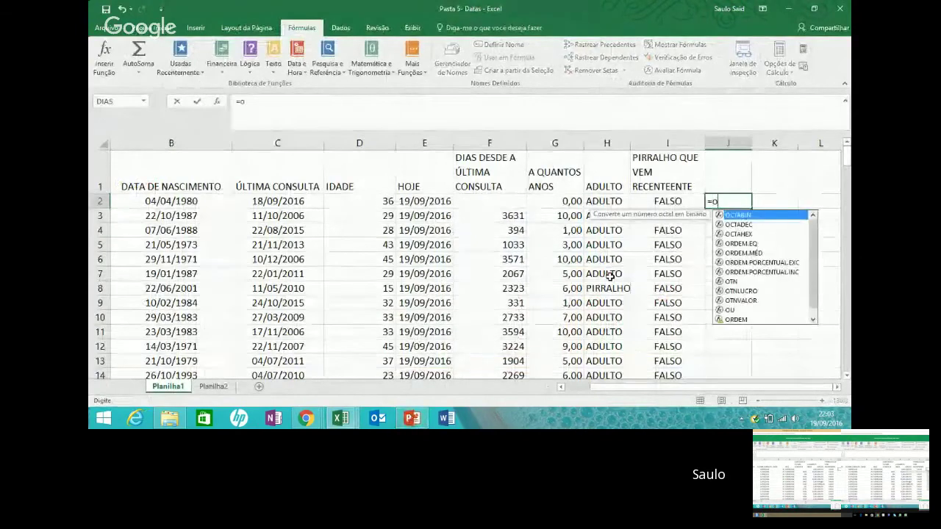
{"action": "key", "text": "BackSpace"}
{"action": "type", "text": "conca"}
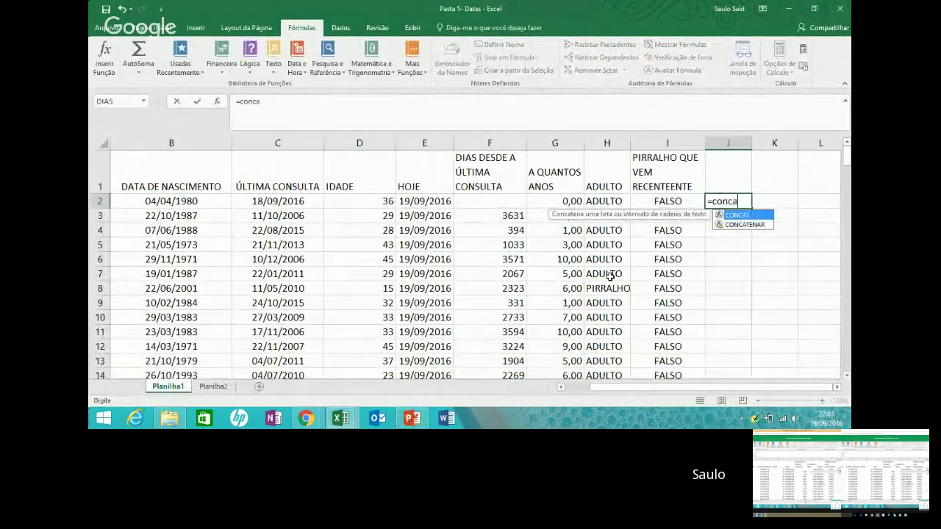
{"action": "double_click", "coordinate": [754, 224]}
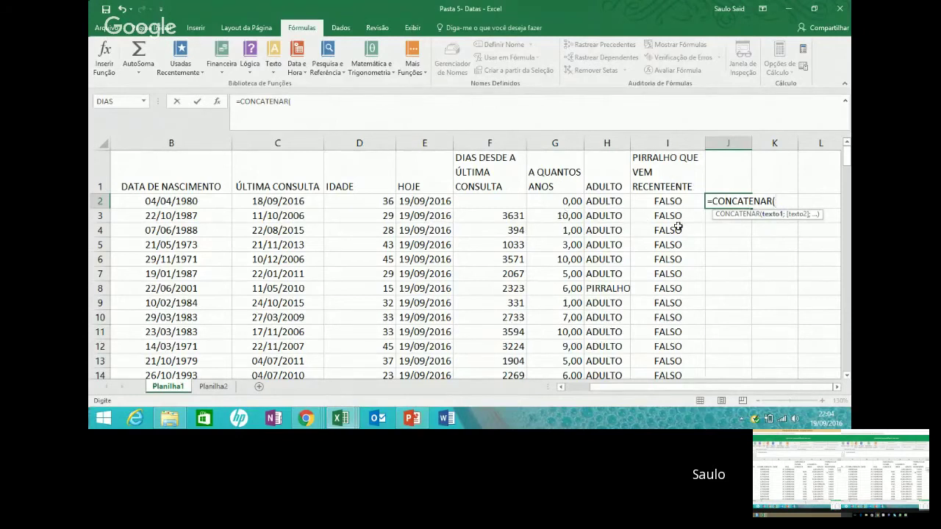
{"action": "key", "text": "BackSpace"}
{"action": "key", "text": "BackSpace"}
{"action": "key", "text": "BackSpace"}
{"action": "key", "text": "BackSpace"}
{"action": "key", "text": "BackSpace"}
{"action": "key", "text": "BackSpace"}
{"action": "key", "text": "BackSpace"}
{"action": "key", "text": "BackSpace"}
{"action": "key", "text": "BackSpace"}
{"action": "key", "text": "BackSpace"}
{"action": "key", "text": "BackSpace"}
{"action": "key", "text": "BackSpace"}
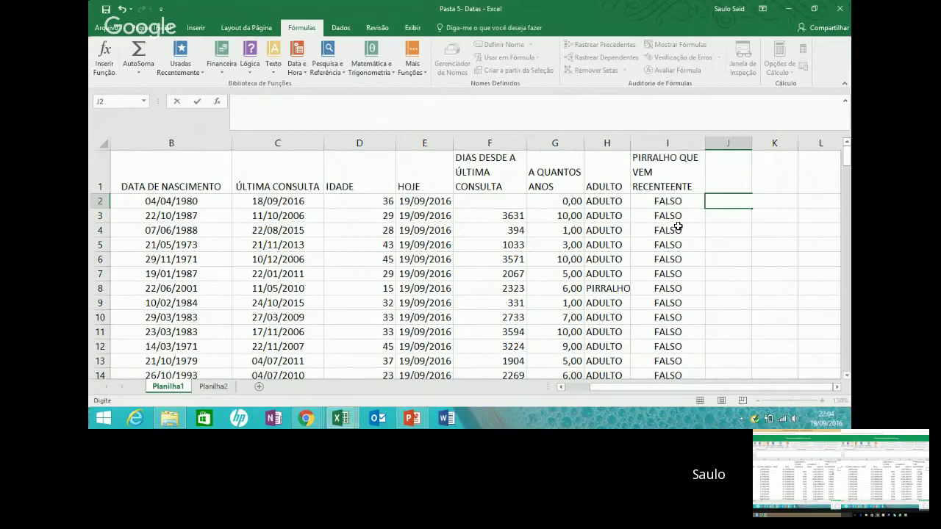
Start a SE formula in J2 with the logical test H2="ADULTO".
{"action": "type", "text": "=se("}
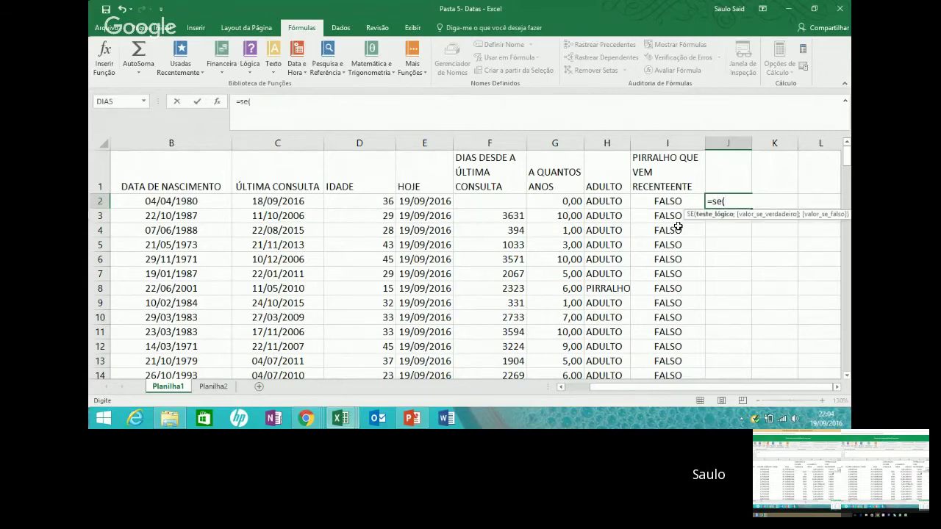
{"action": "left_click", "coordinate": [599, 199]}
{"action": "type", "text": "="}
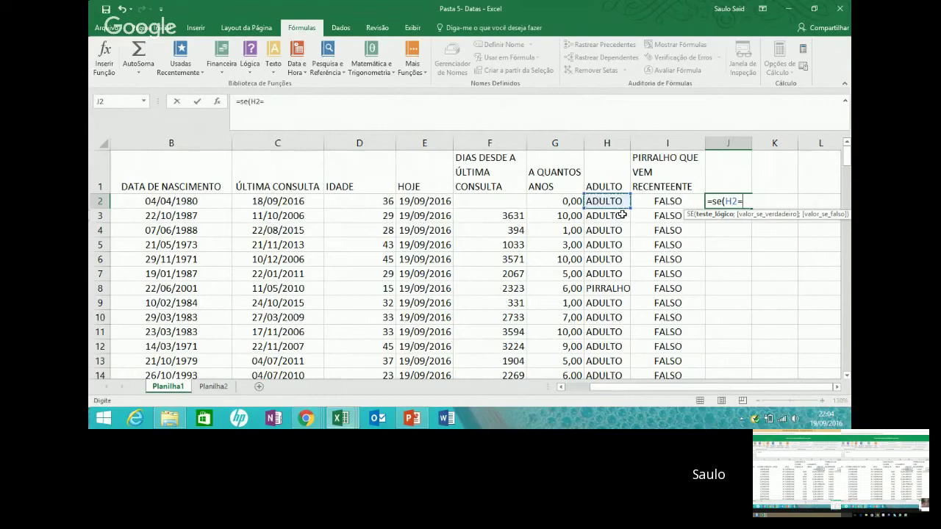
{"action": "type", "text": "\"adulto\""}
{"action": "key", "text": "BackSpace"}
{"action": "key", "text": "BackSpace"}
{"action": "key", "text": "BackSpace"}
{"action": "key", "text": "BackSpace"}
{"action": "key", "text": "BackSpace"}
{"action": "key", "text": "BackSpace"}
{"action": "key", "text": "BackSpace"}
{"action": "type", "text": "ADULTO"}
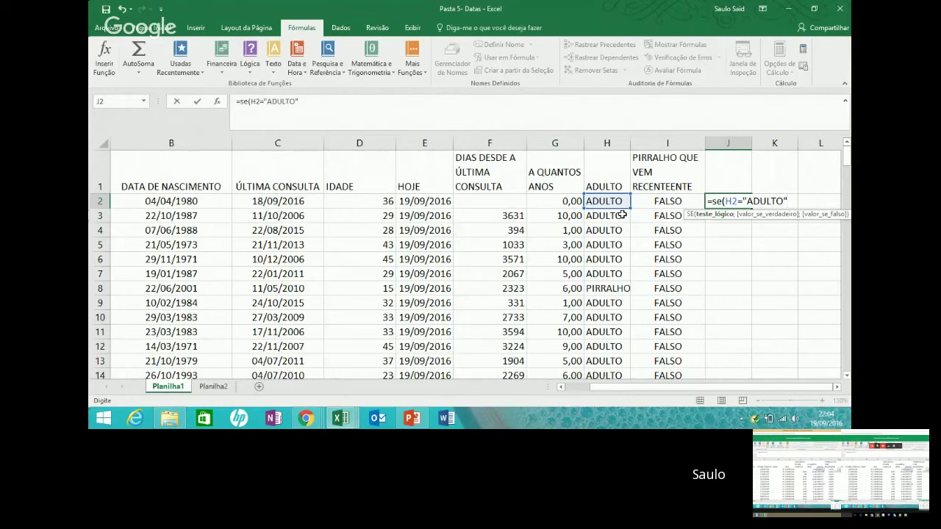
{"action": "type", "text": "\";"}
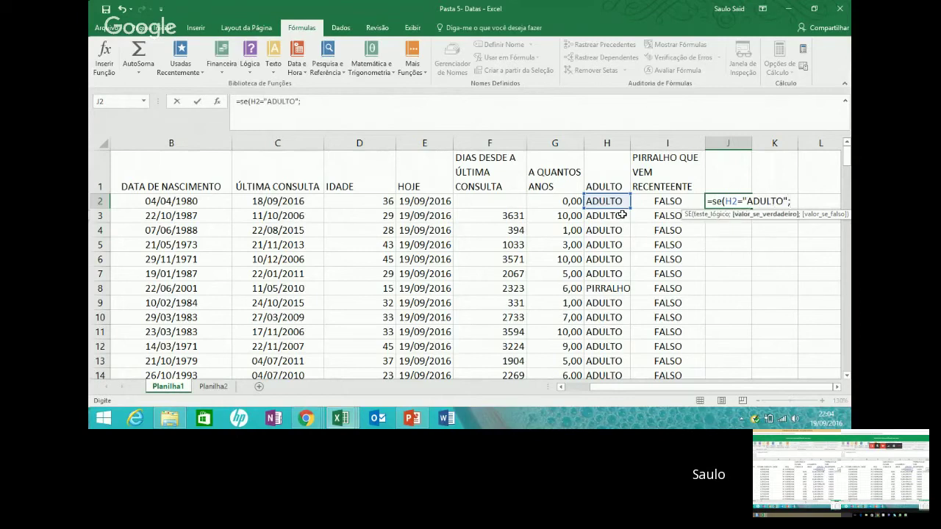
Nest CONCATENAR as the SE formula's value if true, with the name in A2 as its first text.
{"action": "type", "text": "CON"}
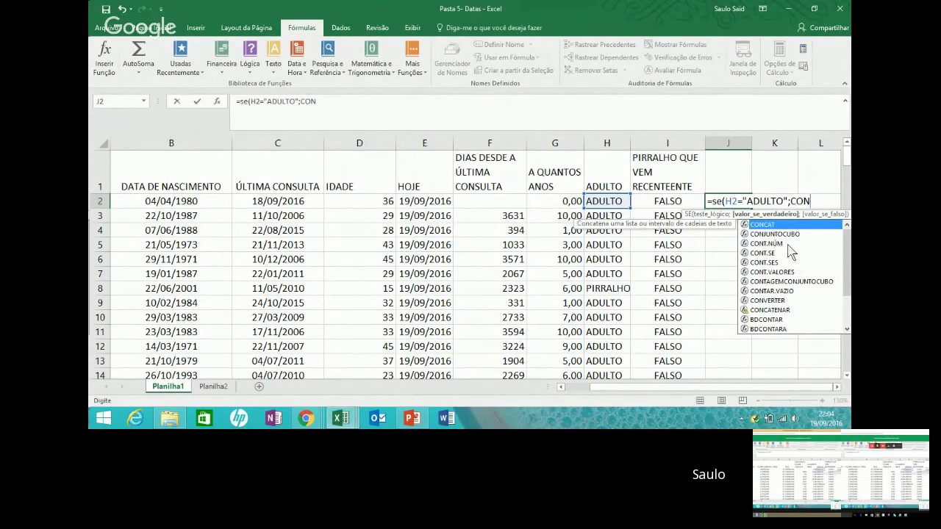
{"action": "type", "text": "C"}
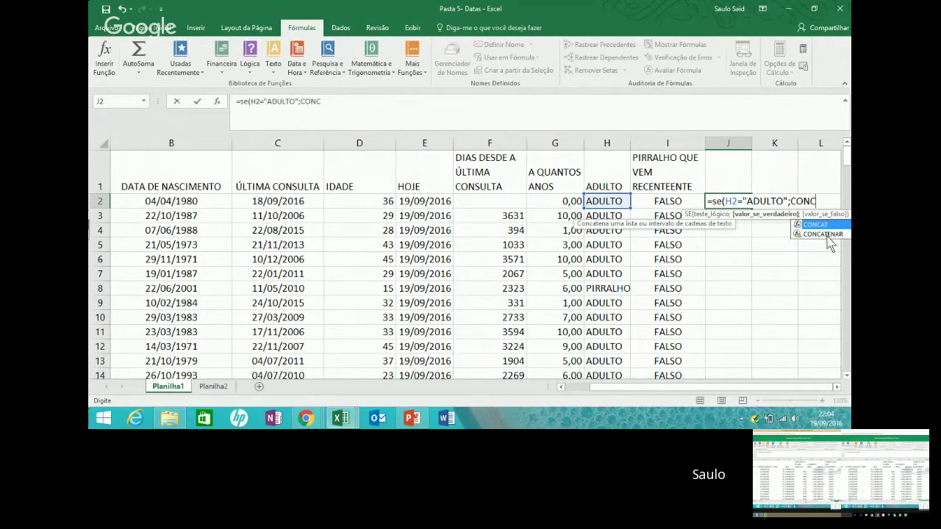
{"action": "double_click", "coordinate": [821, 234]}
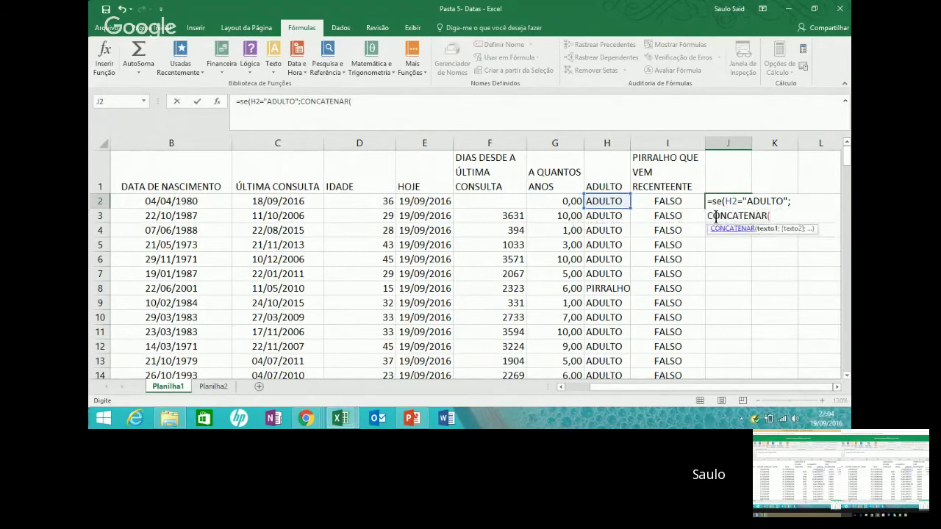
{"action": "left_click", "coordinate": [544, 197]}
{"action": "key", "text": "Left"}
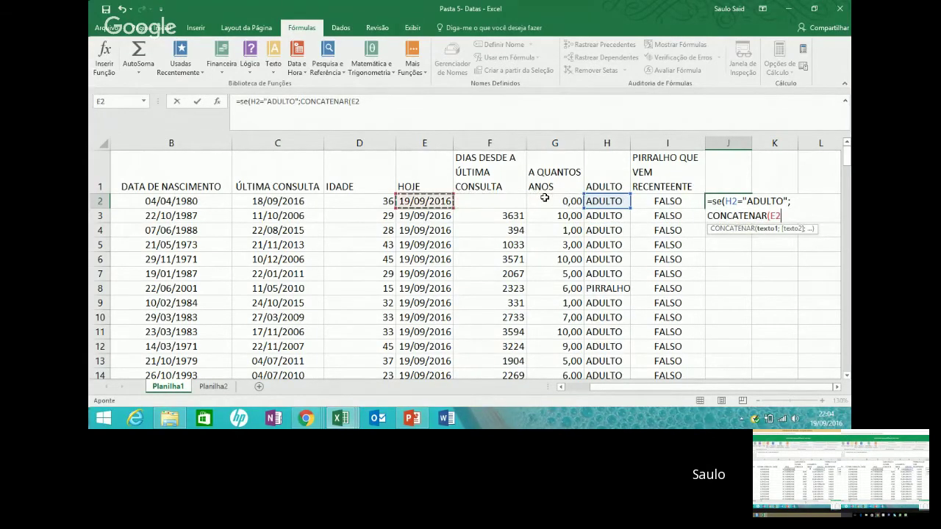
{"action": "key", "text": "Left"}
{"action": "key", "text": "Left"}
{"action": "key", "text": "Left"}
{"action": "key", "text": "Left"}
{"action": "key", "text": "Left"}
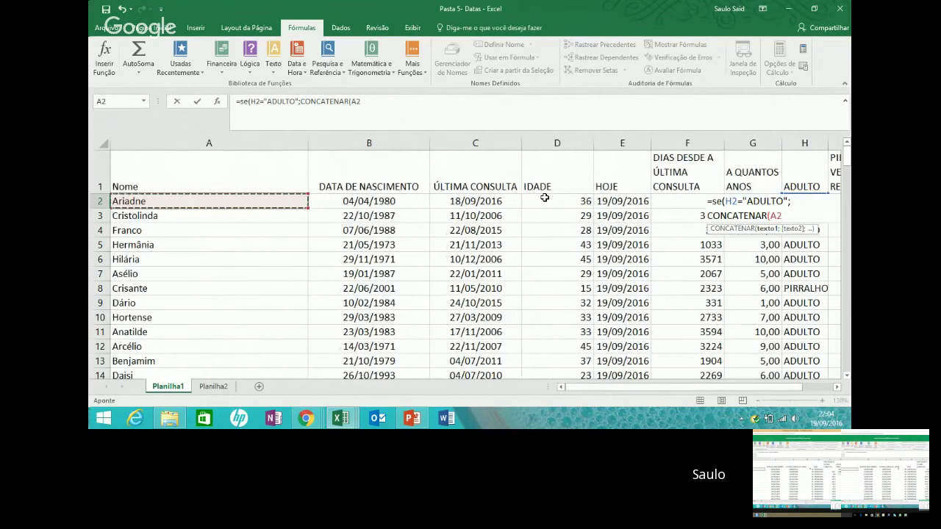
{"action": "left_click", "coordinate": [504, 109]}
{"action": "type", "text": ";"}
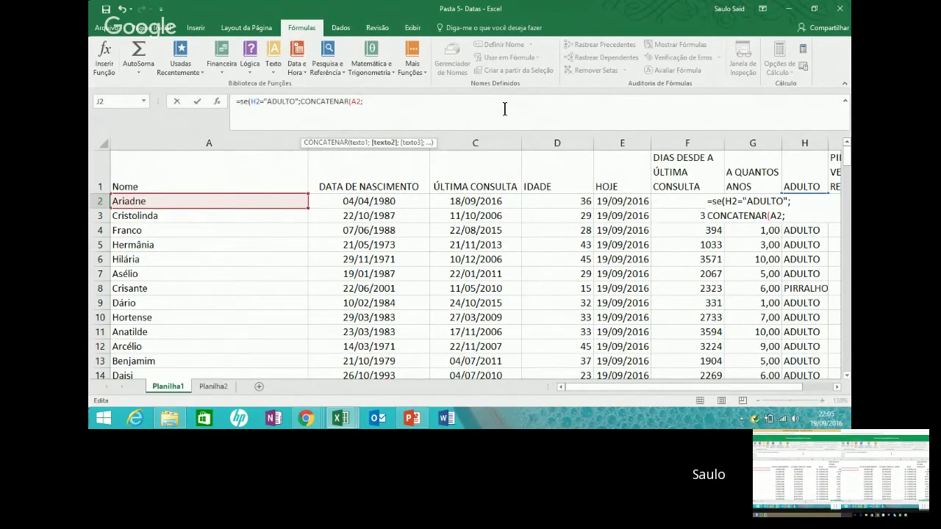
Add the text "SUA " and the cell H2 as the following CONCATENAR arguments.
{"action": "type", "text": "\"SUA"}
{"action": "type", "text": ";"}
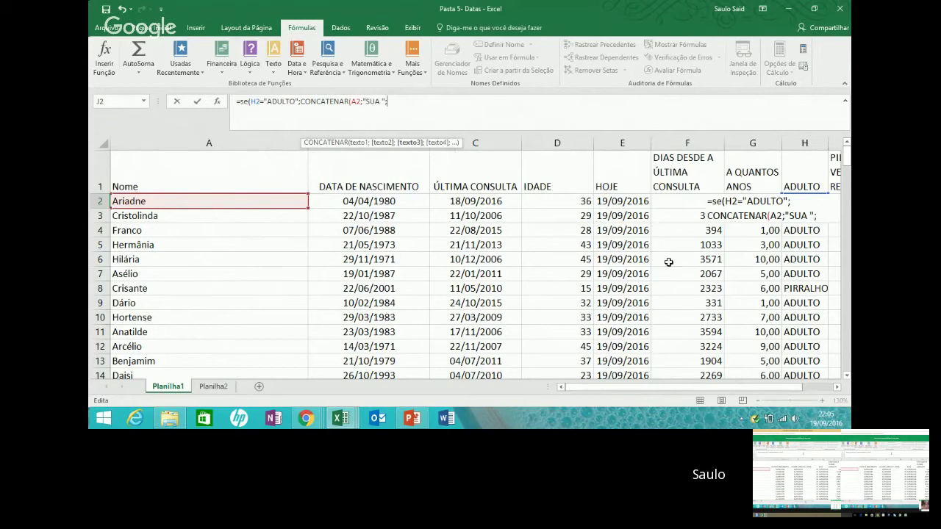
{"action": "left_click", "coordinate": [635, 199]}
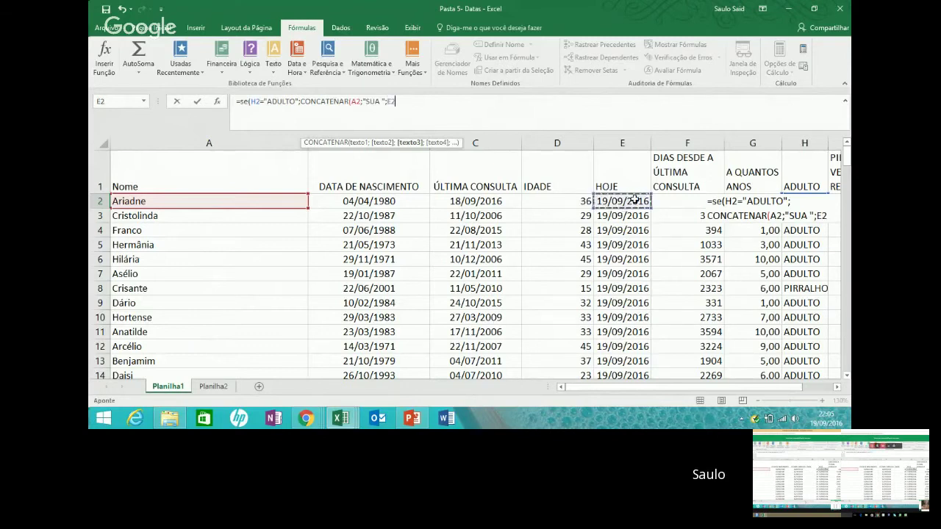
{"action": "key", "text": "Right"}
{"action": "key", "text": "Right"}
{"action": "key", "text": "Right"}
{"action": "key", "text": "Right"}
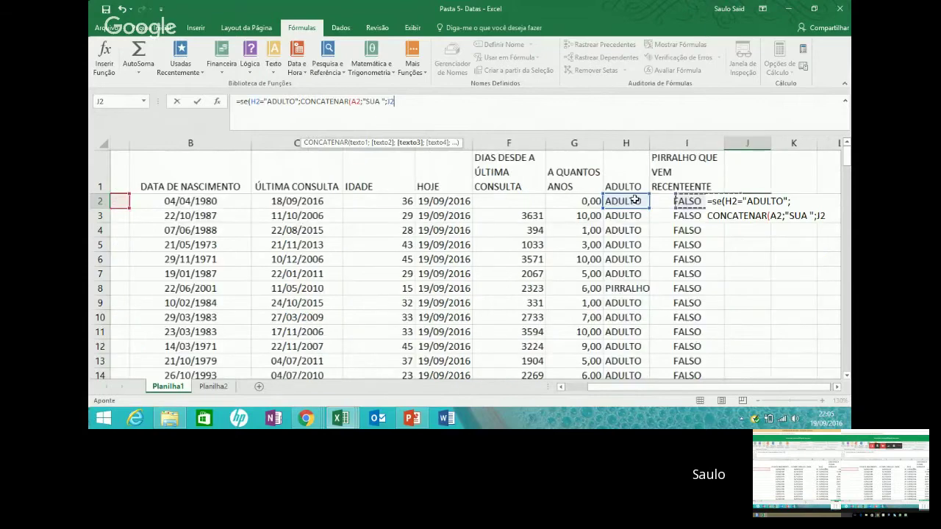
{"action": "key", "text": "Left"}
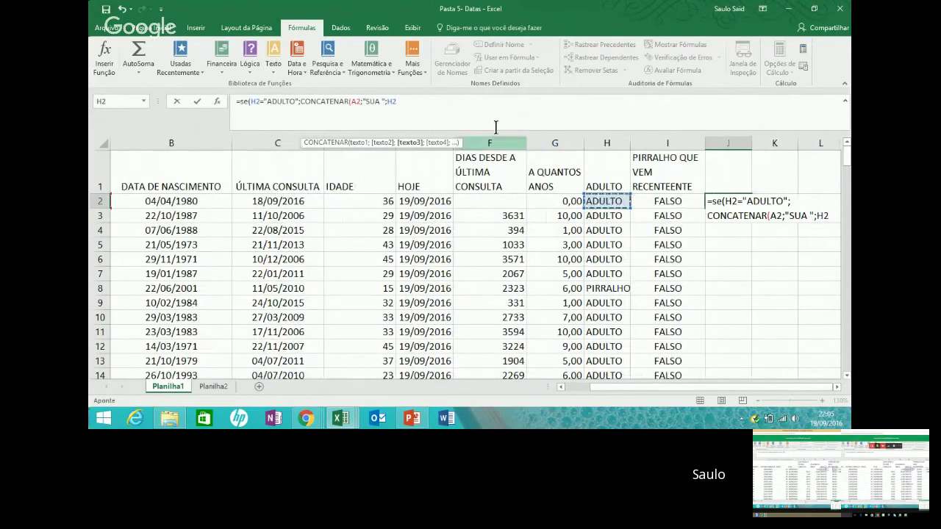
{"action": "type", "text": ";"}
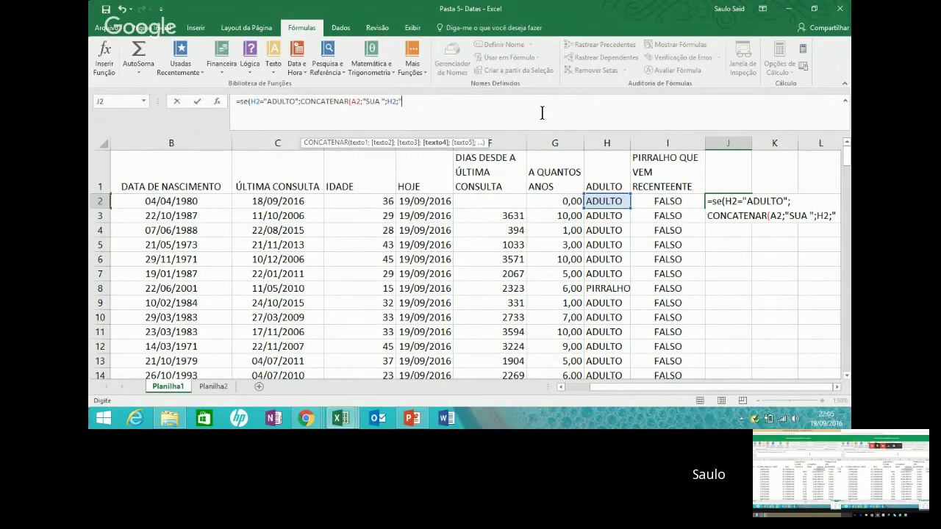
Add the text "SEM COMENTÁRIOS" after H2 and end the formula with a closing parenthesis.
{"action": "type", "text": "SEM COMENT"}
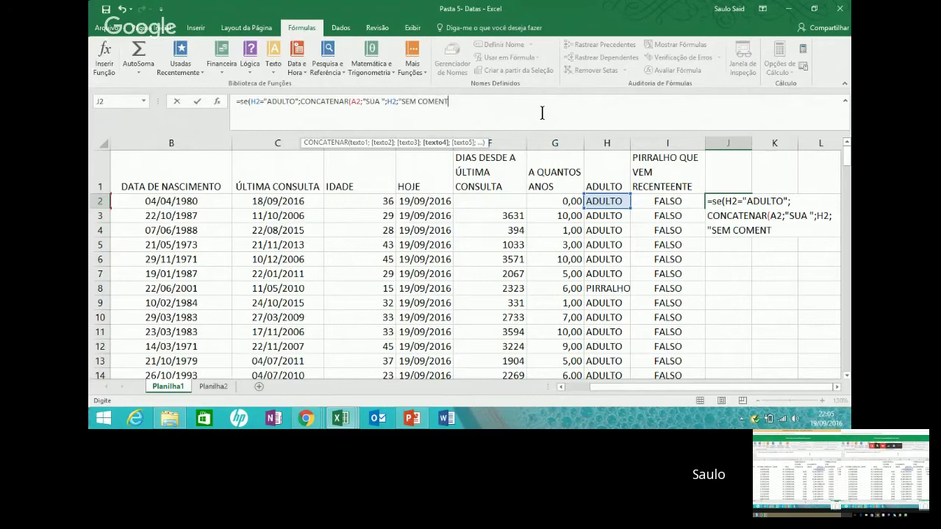
{"action": "type", "text": "ÁRIOS"}
{"action": "key", "text": "Right"}
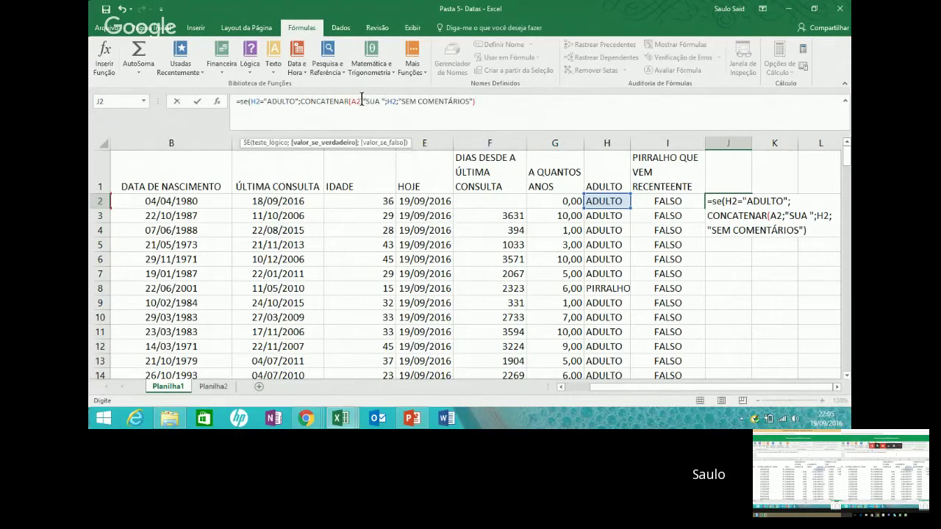
Close the CONCATENAR function right after H2, before "SEM COMENTÁRIOS", and change its middle text to ", SUA ".
{"action": "left_click", "coordinate": [351, 100]}
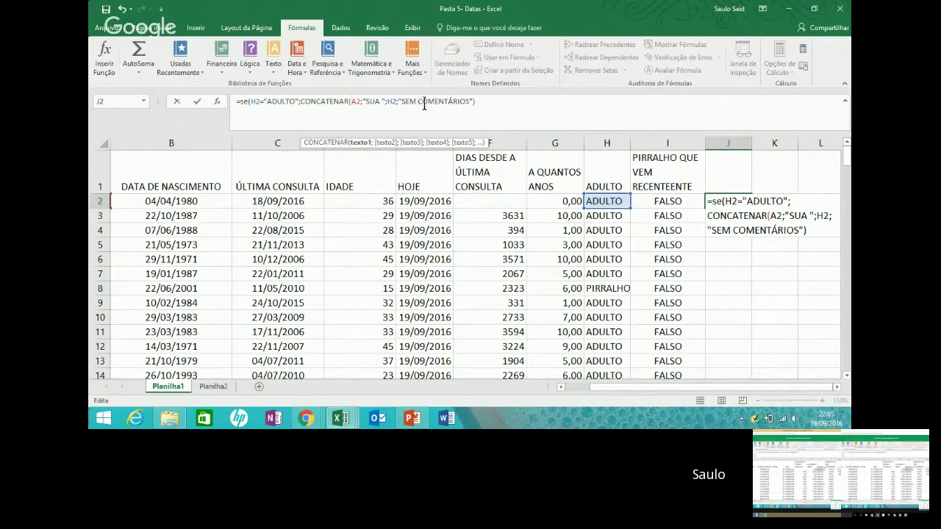
{"action": "left_click", "coordinate": [398, 102]}
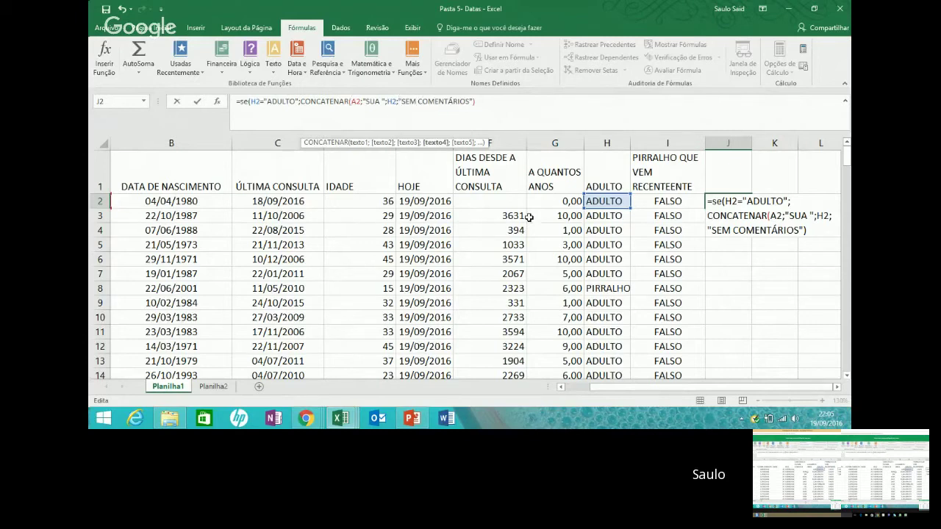
{"action": "key", "text": "BackSpace"}
{"action": "type", "text": ")"}
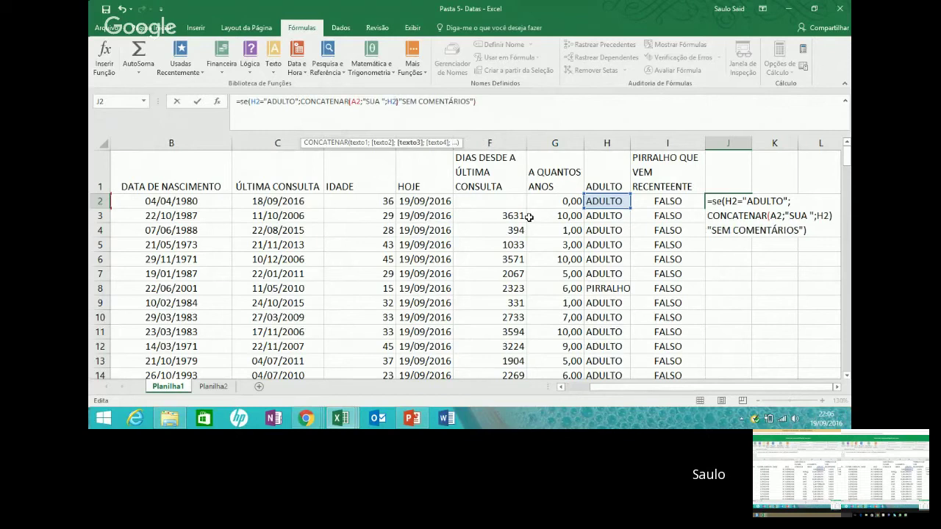
{"action": "type", "text": "."}
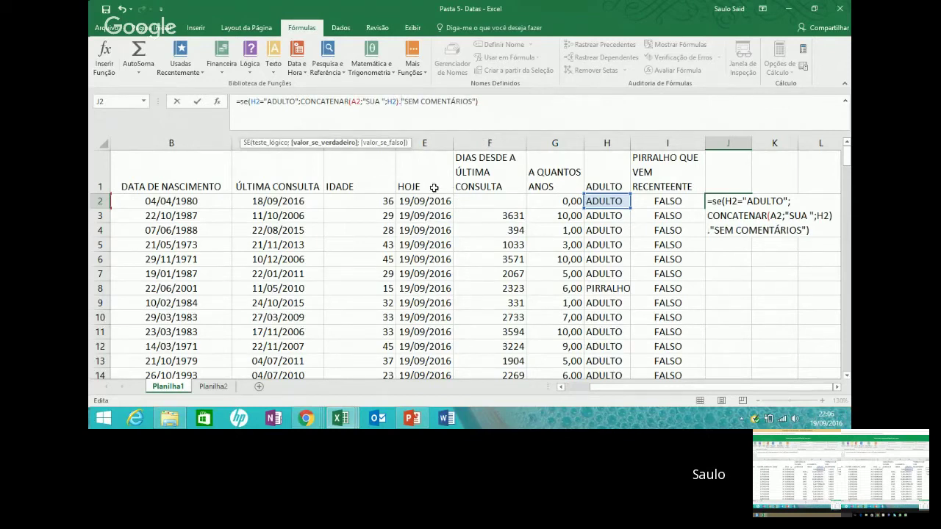
{"action": "left_click", "coordinate": [363, 101]}
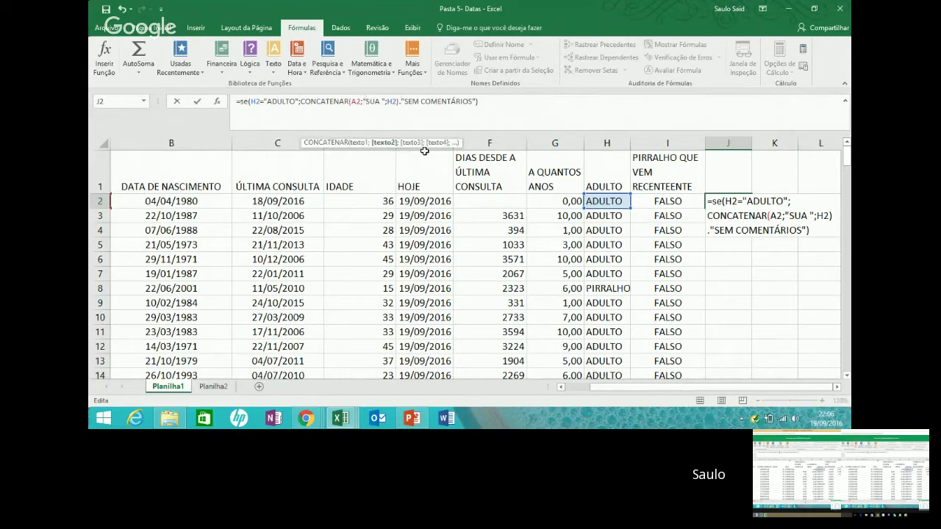
{"action": "type", "text": ","}
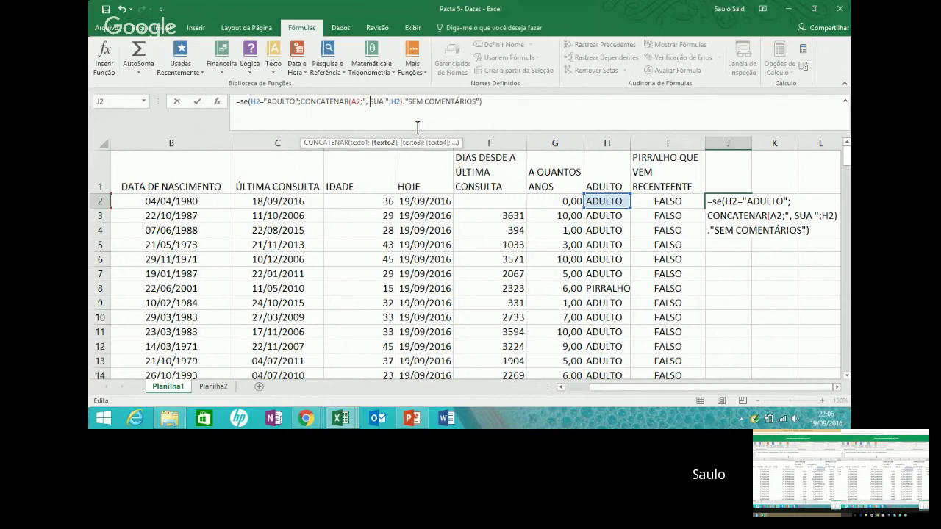
Replace the period before "SEM COMENTÁRIOS" with a semicolon, making it the value if false, and enter the formula in J2.
{"action": "left_click", "coordinate": [490, 103]}
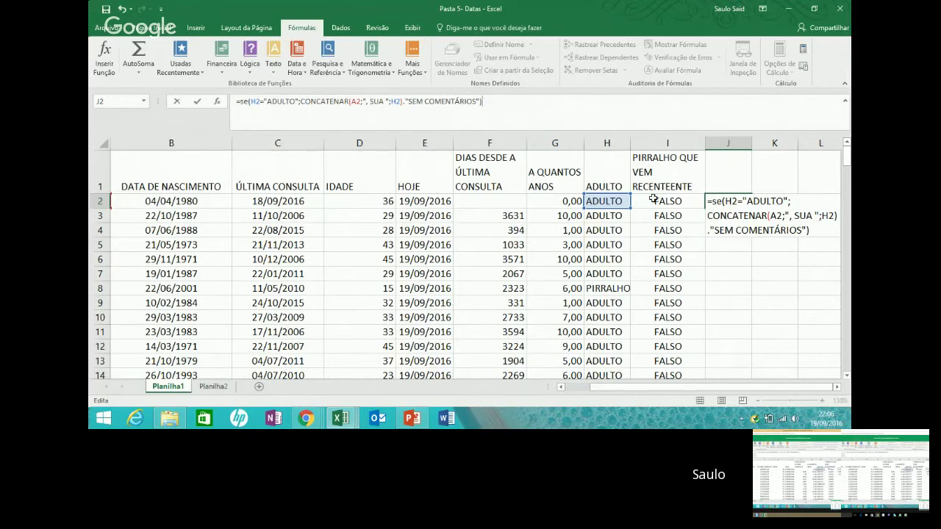
{"action": "key", "text": "Return"}
{"action": "key", "text": "Return"}
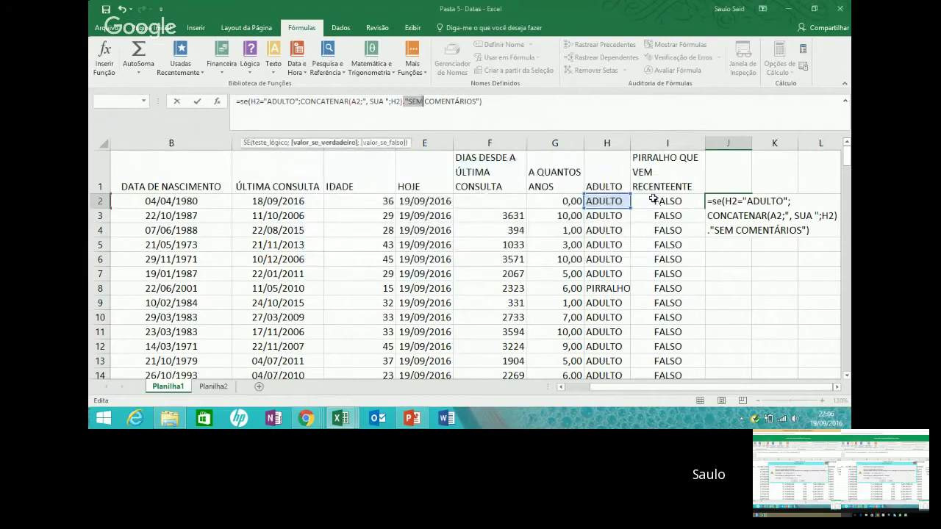
{"action": "left_click", "coordinate": [406, 102]}
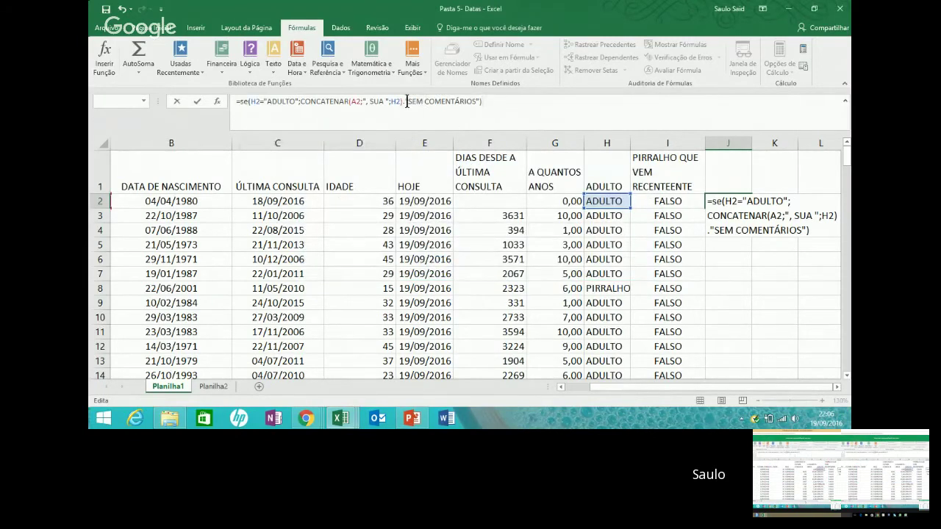
{"action": "key", "text": "BackSpace"}
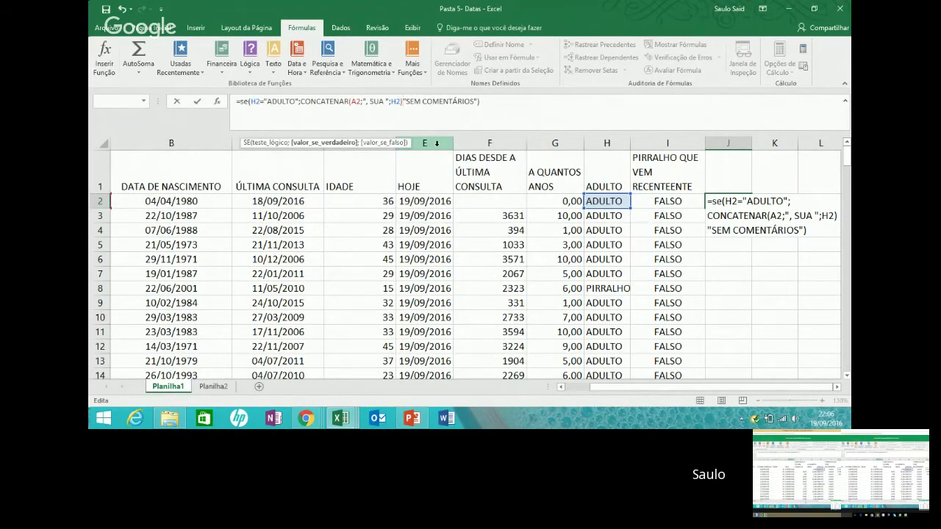
{"action": "type", "text": ";"}
{"action": "key", "text": "Return"}
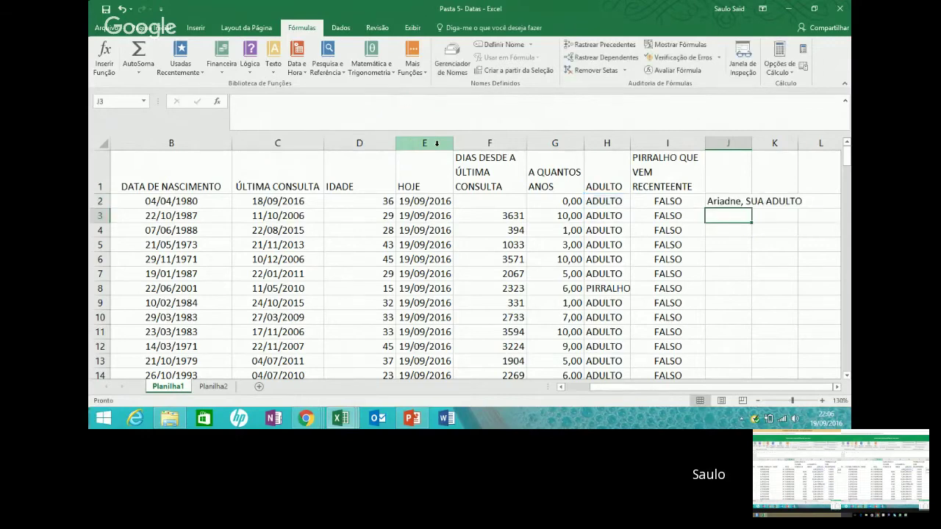
Fill the J2 formula down column J for all the rows of the table.
{"action": "key", "text": "Up"}
{"action": "key", "text": "Right"}
{"action": "key", "text": "Right"}
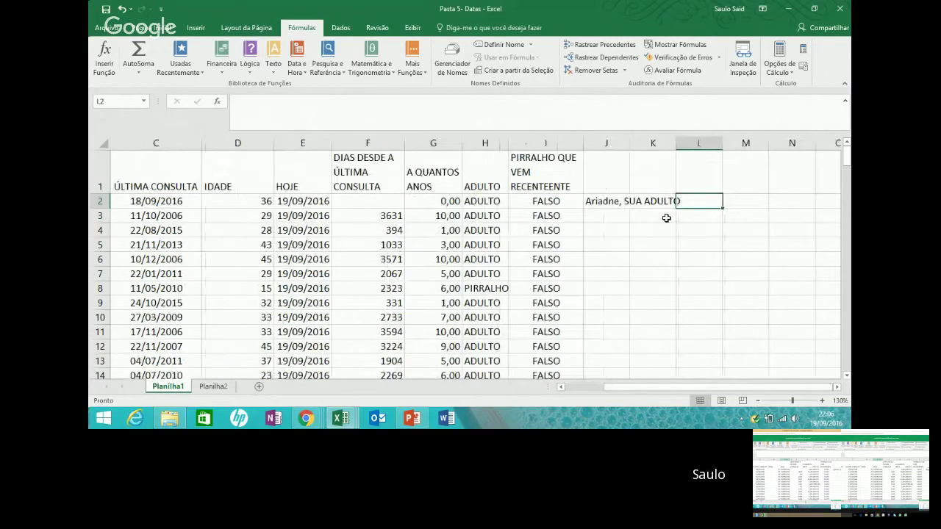
{"action": "left_click", "coordinate": [602, 201]}
{"action": "double_click", "coordinate": [628, 208]}
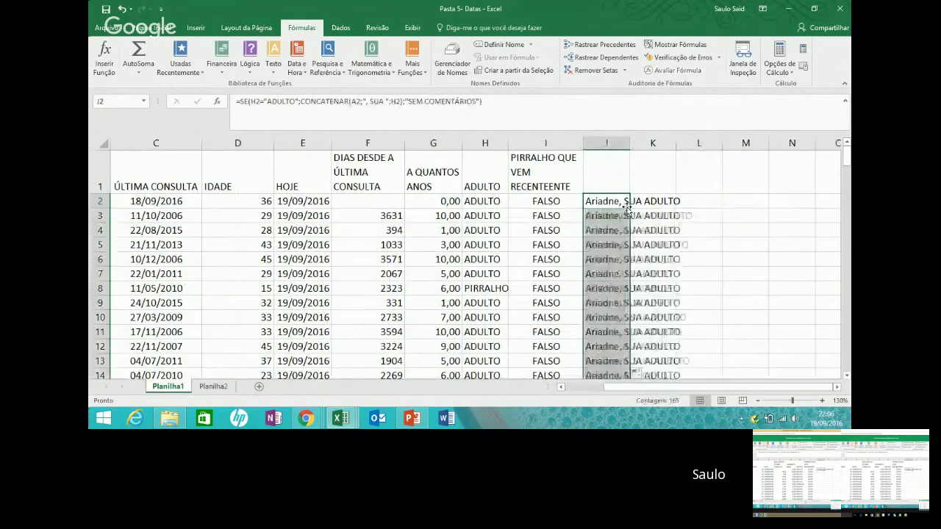
Review the generated messages down column J for both the ADULTO and PIRRALHO rows.
{"action": "left_click", "coordinate": [599, 215]}
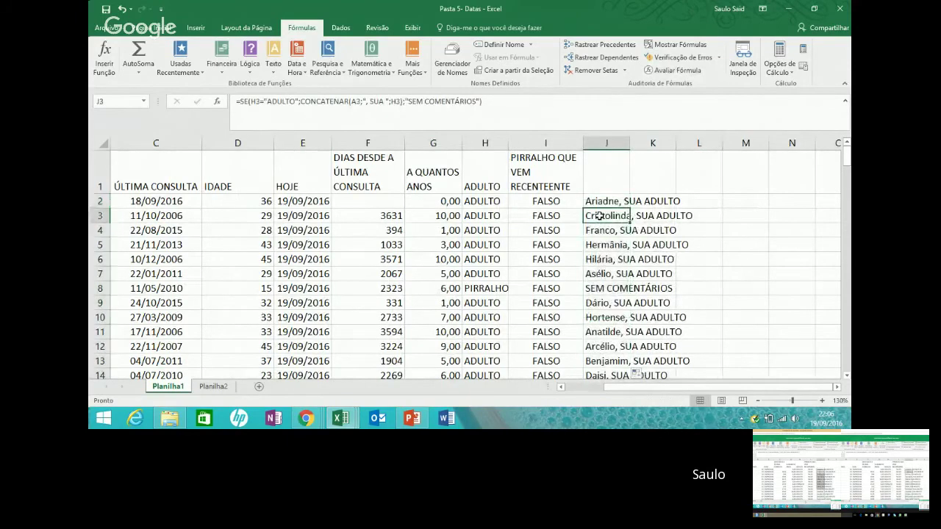
{"action": "key", "text": "Down"}
{"action": "key", "text": "Down"}
{"action": "key", "text": "Down"}
{"action": "key", "text": "Down"}
{"action": "key", "text": "Down"}
{"action": "key", "text": "Down"}
{"action": "key", "text": "Down"}
{"action": "key", "text": "Down"}
{"action": "key", "text": "Down"}
{"action": "key", "text": "Down"}
{"action": "key", "text": "Down"}
{"action": "key", "text": "Down"}
{"action": "key", "text": "Down"}
{"action": "key", "text": "Down"}
{"action": "key", "text": "Down"}
{"action": "key", "text": "Down"}
{"action": "key", "text": "Down"}
{"action": "key", "text": "Down"}
{"action": "key", "text": "Down"}
{"action": "key", "text": "Down"}
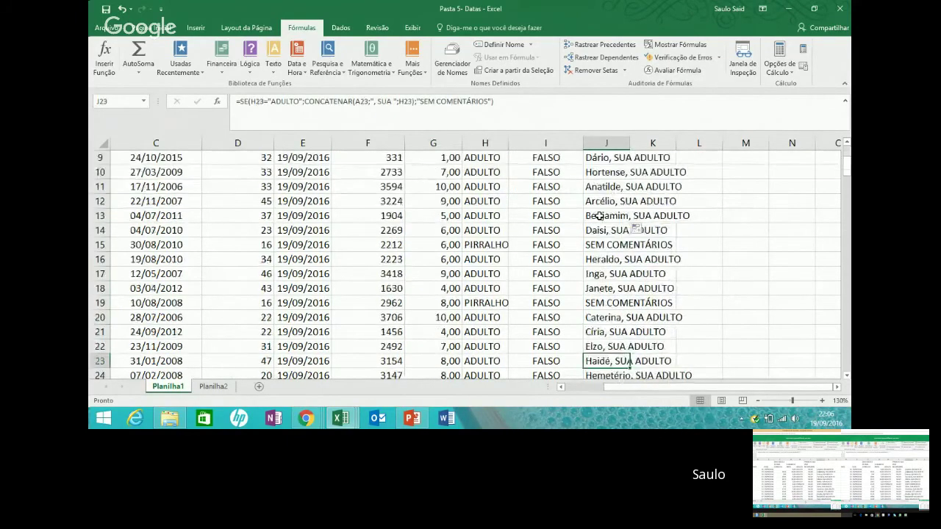
{"action": "key", "text": "Up"}
{"action": "key", "text": "Up"}
{"action": "key", "text": "Up"}
{"action": "key", "text": "Up"}
{"action": "key", "text": "Up"}
{"action": "key", "text": "Up"}
{"action": "key", "text": "Up"}
{"action": "key", "text": "Up"}
{"action": "key", "text": "Up"}
{"action": "key", "text": "Up"}
{"action": "key", "text": "Up"}
{"action": "key", "text": "Up"}
{"action": "key", "text": "Up"}
{"action": "key", "text": "Up"}
{"action": "key", "text": "Up"}
{"action": "key", "text": "Up"}
{"action": "key", "text": "Up"}
{"action": "key", "text": "Up"}
{"action": "key", "text": "Up"}
{"action": "key", "text": "Up"}
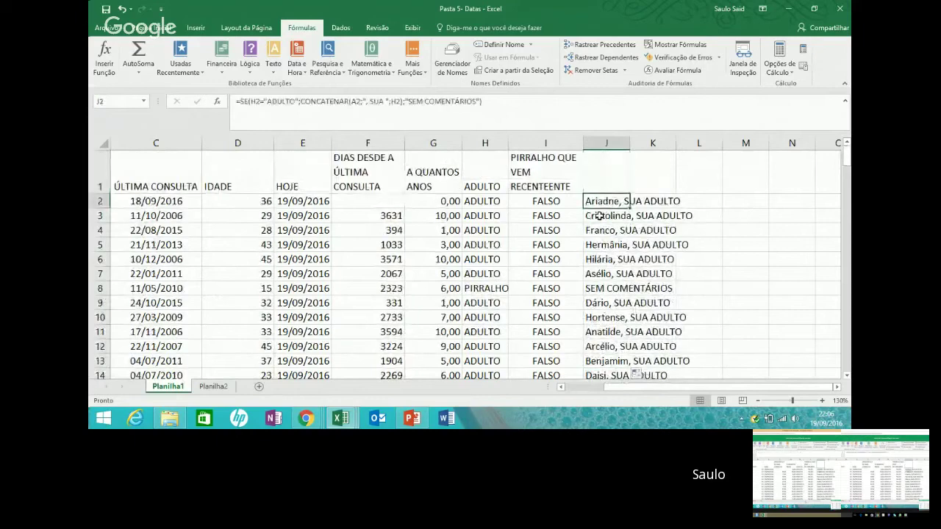
{"action": "key", "text": "Down"}
{"action": "key", "text": "Down"}
{"action": "key", "text": "Down"}
{"action": "key", "text": "Down"}
{"action": "key", "text": "Down"}
{"action": "key", "text": "Down"}
{"action": "key", "text": "Down"}
{"action": "key", "text": "Down"}
{"action": "key", "text": "Down"}
{"action": "key", "text": "Down"}
{"action": "key", "text": "Down"}
{"action": "key", "text": "Down"}
{"action": "key", "text": "Down"}
{"action": "key", "text": "Down"}
{"action": "key", "text": "Down"}
{"action": "key", "text": "Down"}
{"action": "key", "text": "Down"}
{"action": "key", "text": "Down"}
{"action": "key", "text": "Down"}
{"action": "key", "text": "Down"}
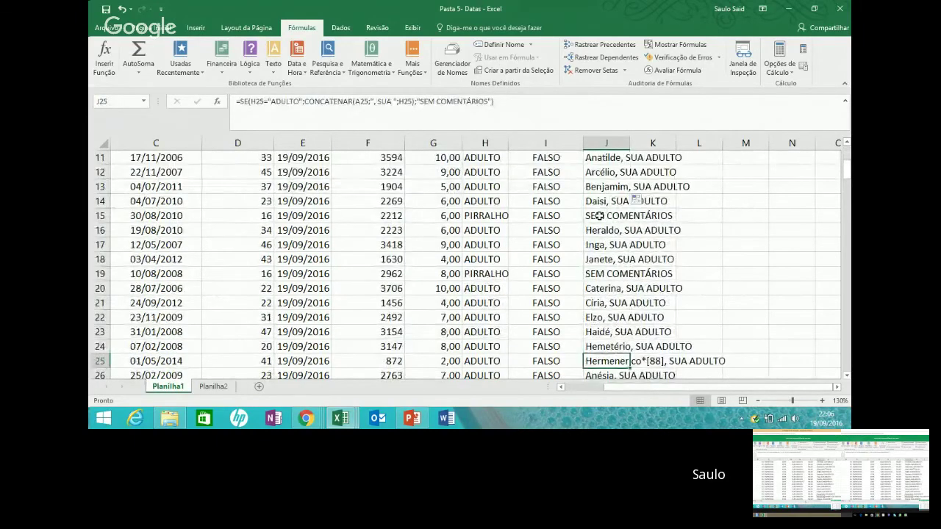
{"action": "key", "text": "Down"}
{"action": "key", "text": "Down"}
{"action": "key", "text": "Down"}
{"action": "key", "text": "Down"}
{"action": "key", "text": "Down"}
{"action": "key", "text": "Down"}
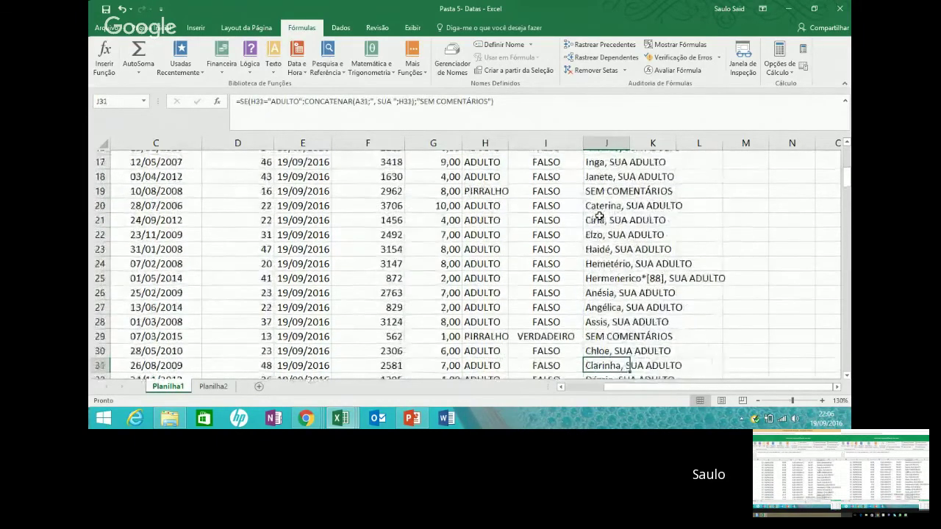
{"action": "key", "text": "Up"}
{"action": "key", "text": "Up"}
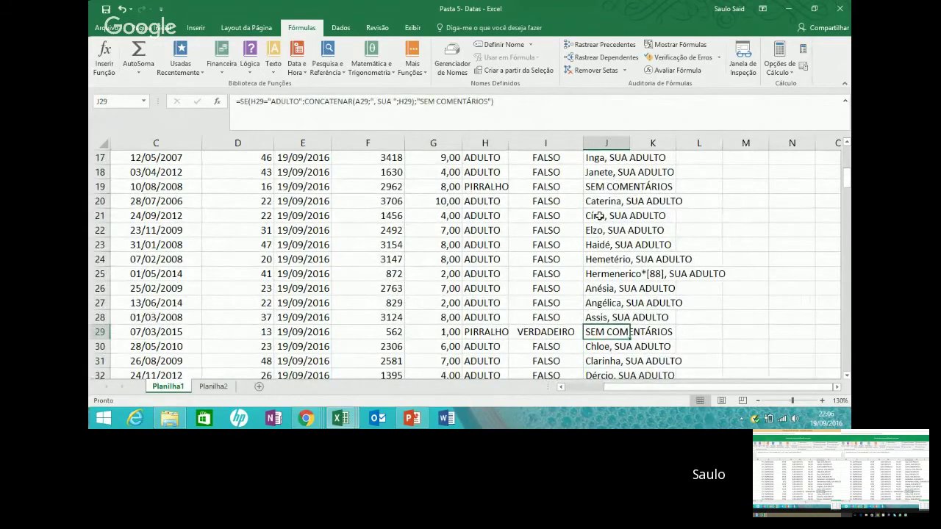
{"action": "key", "text": "Up"}
{"action": "key", "text": "Up"}
{"action": "key", "text": "Up"}
{"action": "key", "text": "Up"}
{"action": "key", "text": "Up"}
{"action": "key", "text": "Up"}
{"action": "key", "text": "Up"}
{"action": "key", "text": "Up"}
{"action": "key", "text": "Up"}
{"action": "key", "text": "Up"}
{"action": "key", "text": "Up"}
{"action": "key", "text": "Up"}
{"action": "key", "text": "Up"}
{"action": "key", "text": "Up"}
{"action": "key", "text": "Up"}
{"action": "key", "text": "Up"}
{"action": "key", "text": "Up"}
{"action": "key", "text": "Up"}
{"action": "key", "text": "Up"}
{"action": "key", "text": "Up"}
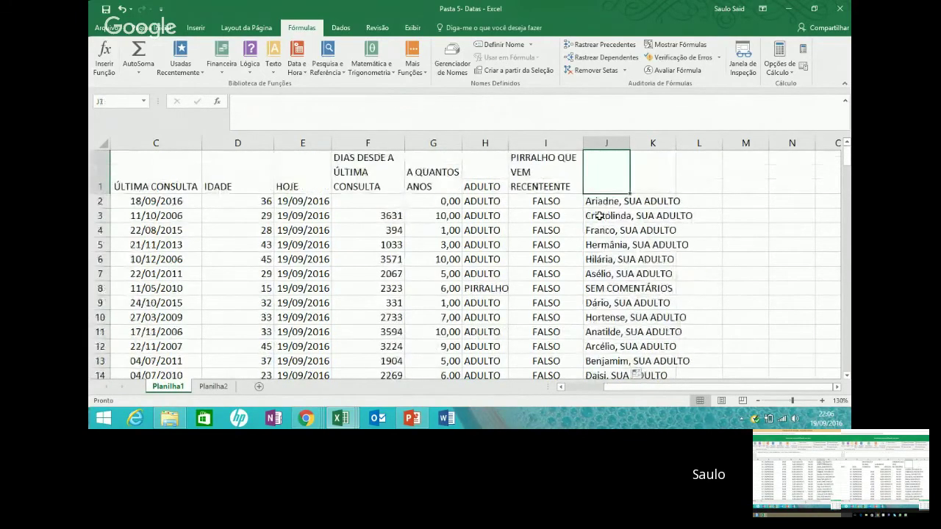
{"action": "key", "text": "Down"}
{"action": "key", "text": "Down"}
{"action": "key", "text": "Down"}
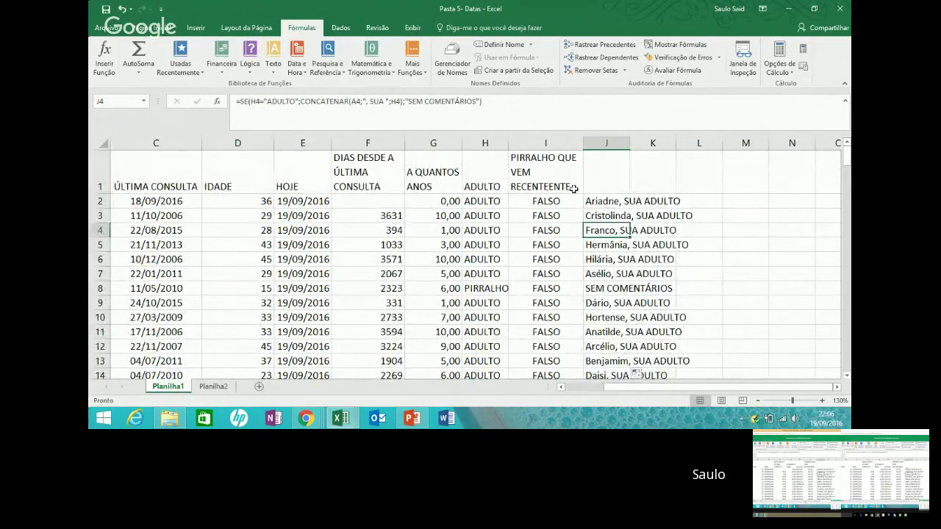
{"action": "left_click", "coordinate": [610, 201]}
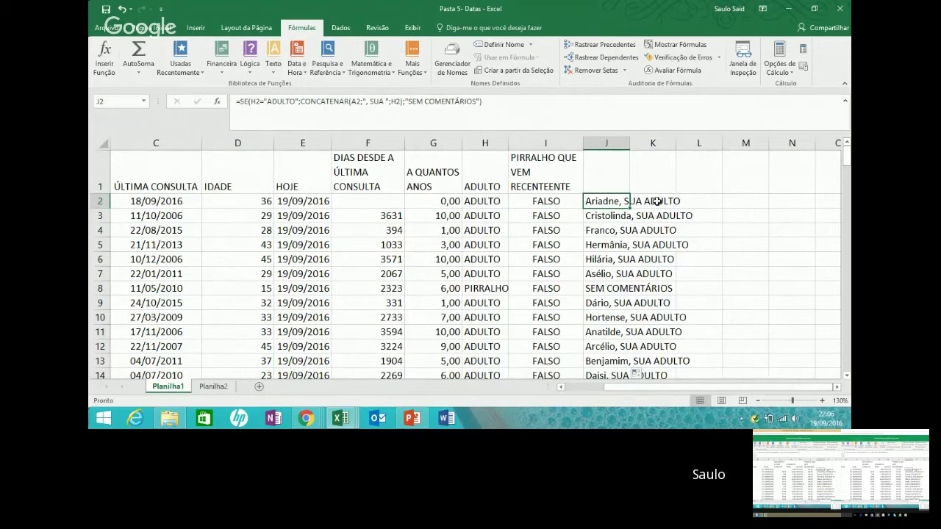
{"action": "mouse_move", "coordinate": [615, 216]}
{"action": "left_mouse_down"}
{"action": "mouse_move", "coordinate": [605, 231]}
{"action": "mouse_move", "coordinate": [604, 215]}
{"action": "left_mouse_up"}
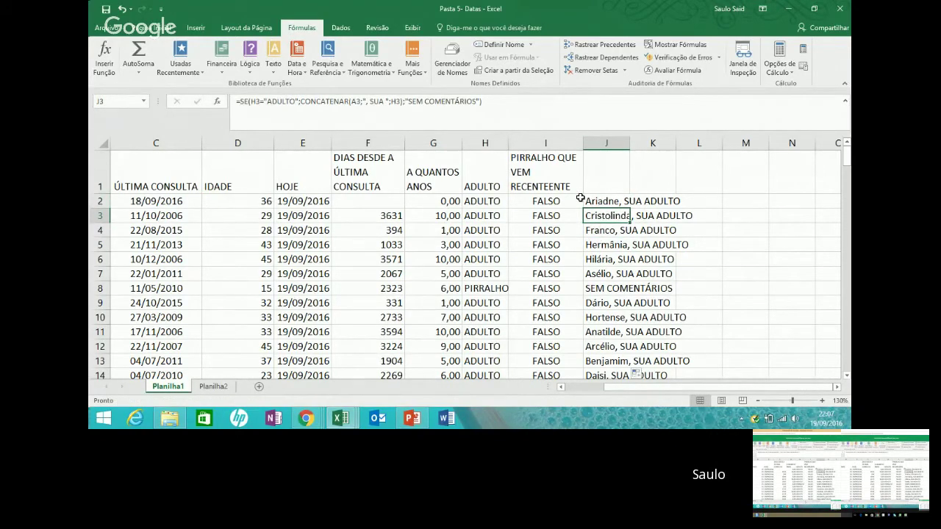
Clear all the message formulas in column J from J2 down to the last row of the table.
{"action": "left_click", "coordinate": [581, 200]}
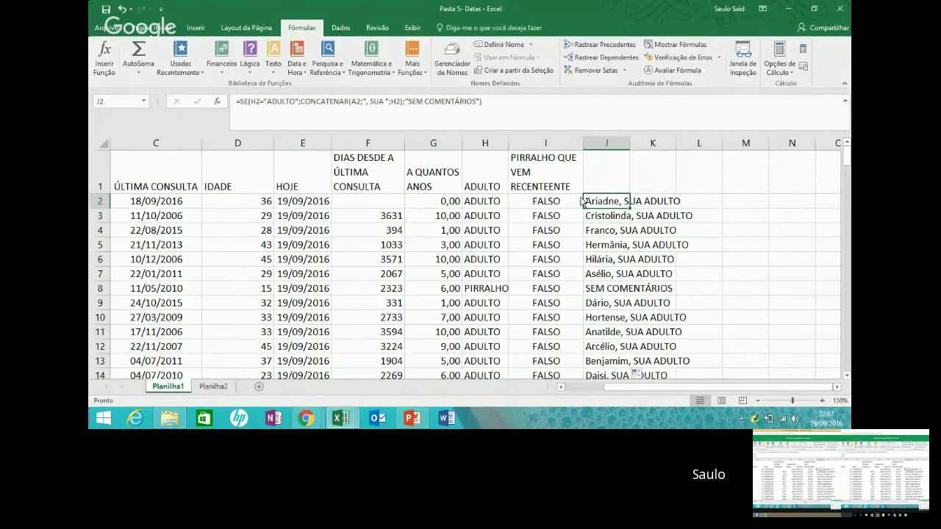
{"action": "key", "text": "ctrl+shift+Down"}
{"action": "key", "text": "Delete"}
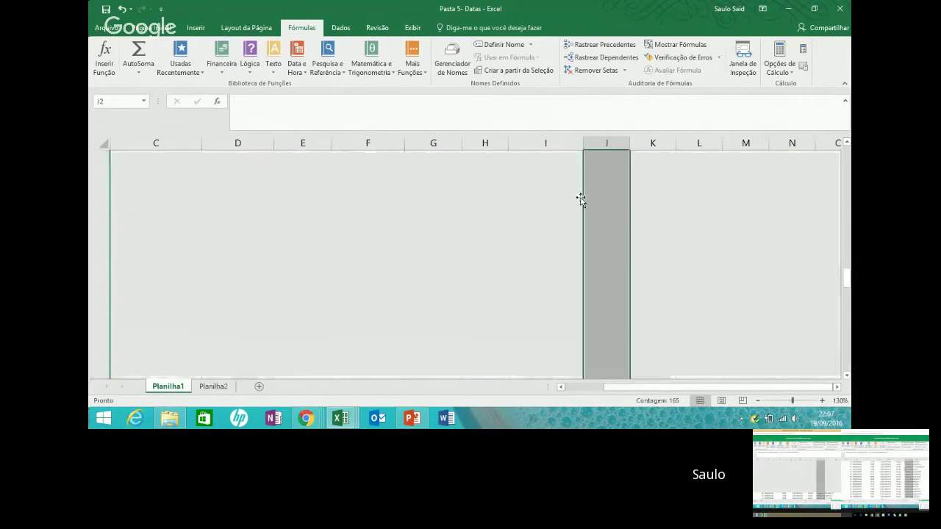
{"action": "key", "text": "ctrl+BackSpace"}
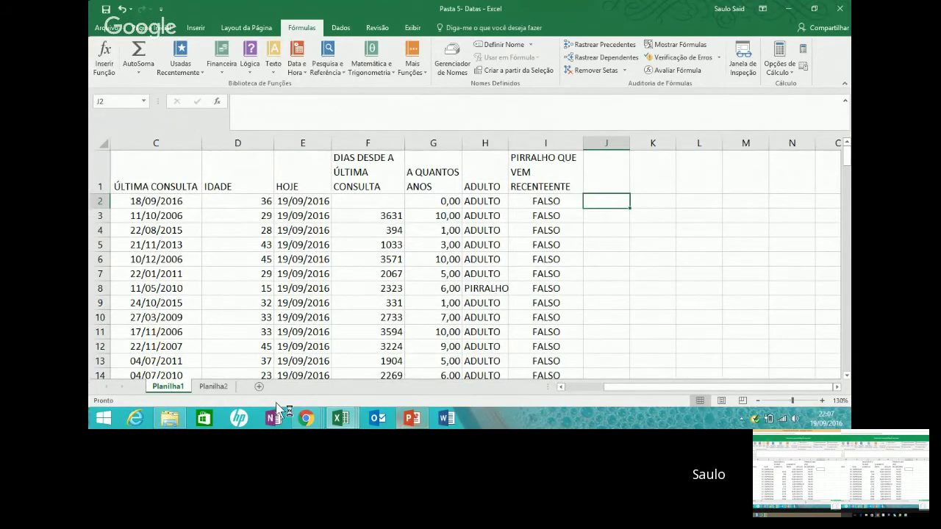
Switch to the Google Hangouts window in Chrome to check the broadcast and return to the workbook.
{"action": "left_click", "coordinate": [306, 418]}
{"action": "left_click", "coordinate": [261, 374]}
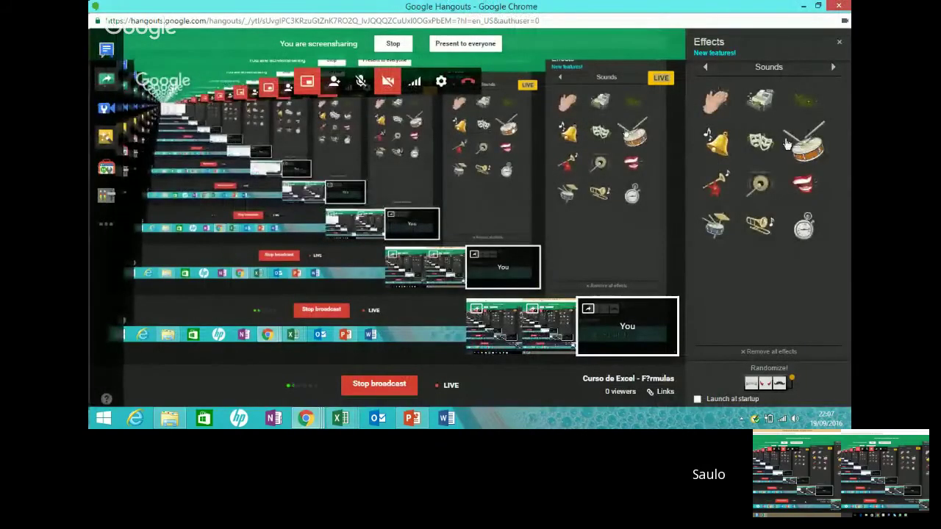
{"action": "left_click", "coordinate": [803, 7]}
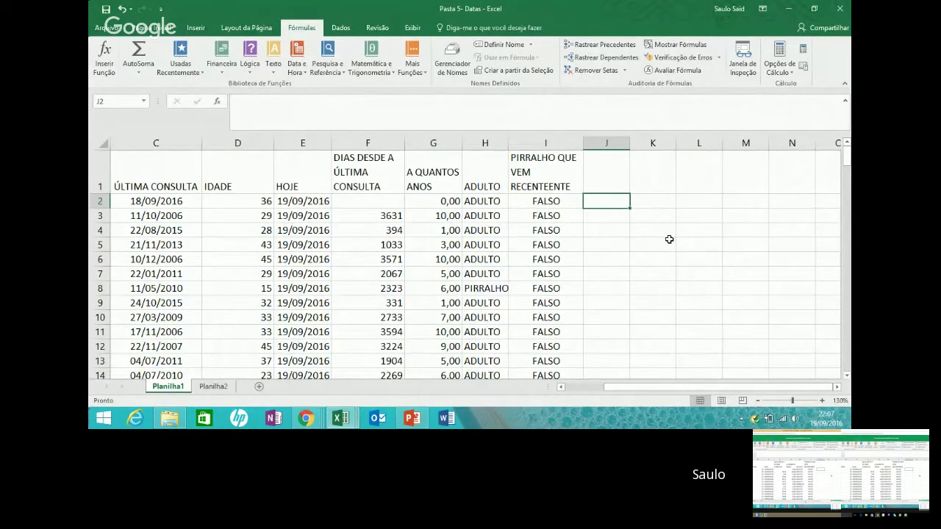
Switch to the Aula 3 - Expandida presentation in PowerPoint, view slide 16 listing the text formulas, and return to the workbook.
{"action": "type", "text": "="}
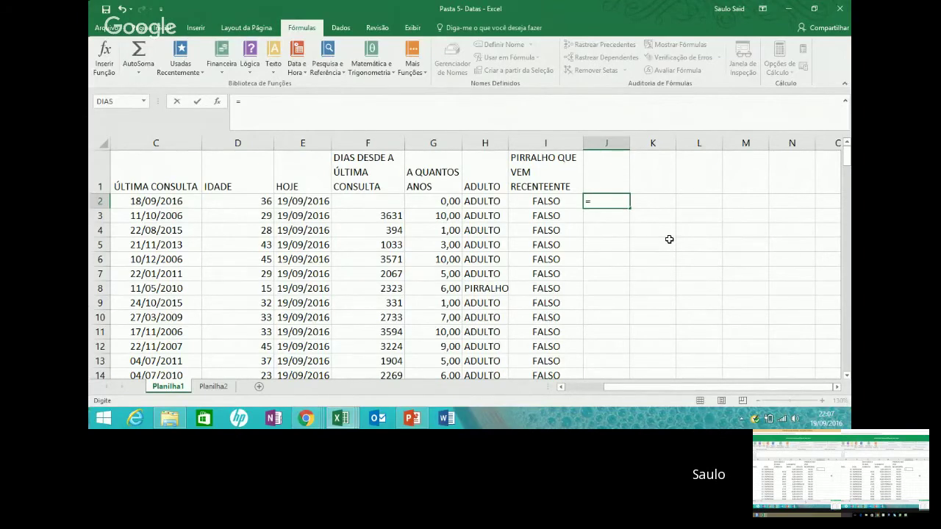
{"action": "key", "text": "BackSpace"}
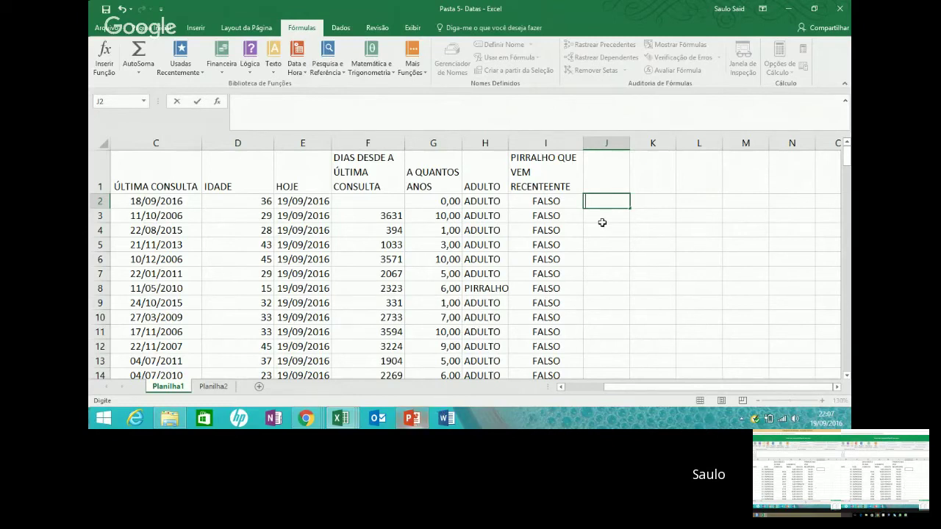
{"action": "left_click", "coordinate": [416, 418]}
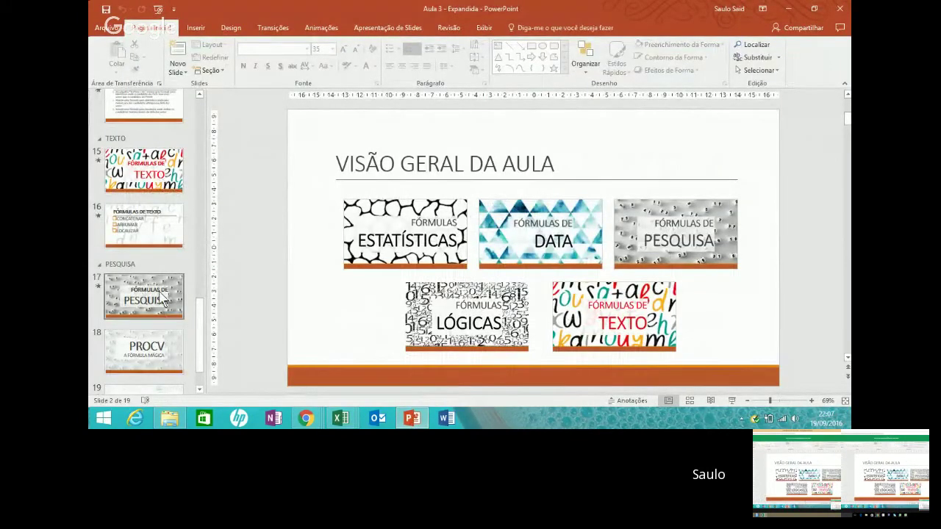
{"action": "left_click", "coordinate": [167, 184]}
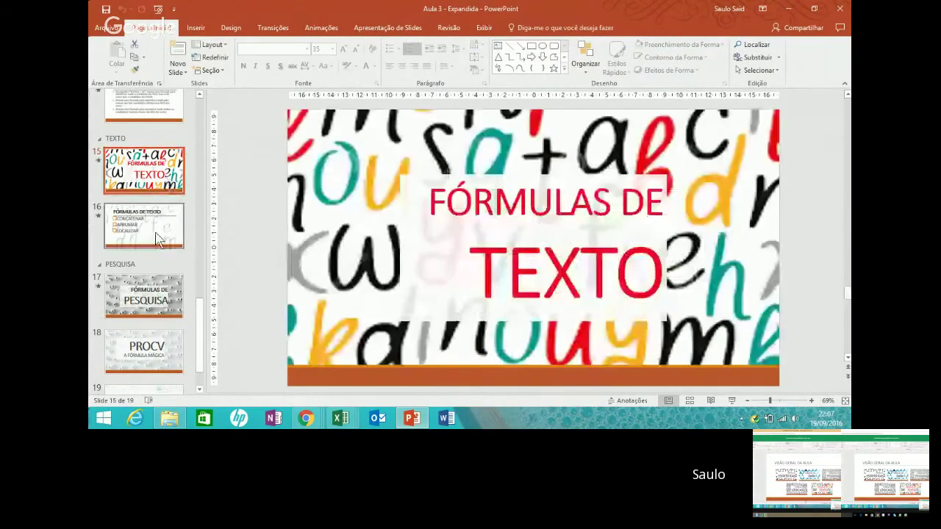
{"action": "left_click", "coordinate": [158, 229]}
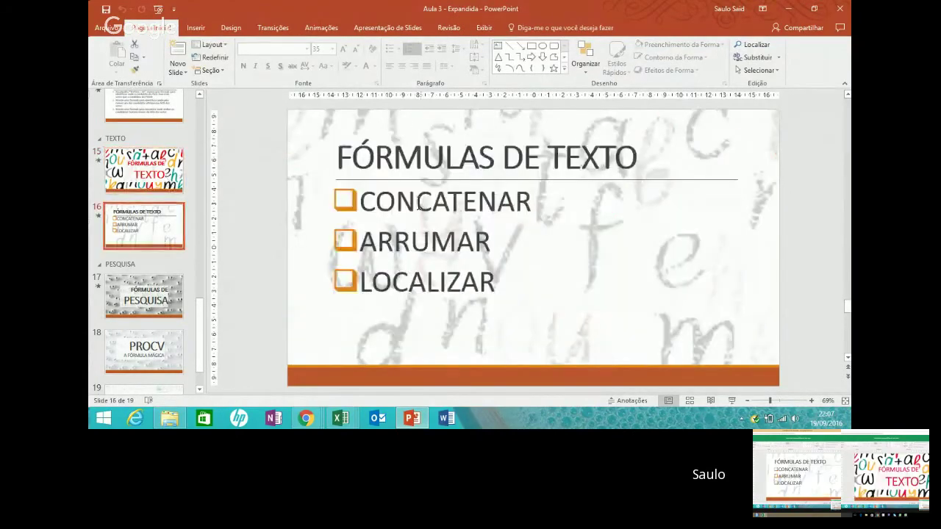
{"action": "left_click", "coordinate": [790, 13]}
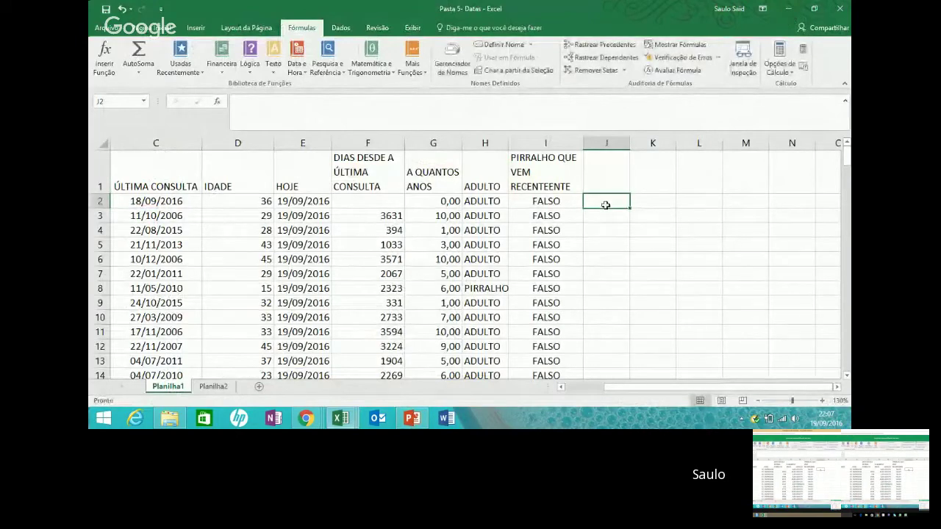
Insert leading spaces before the name in A2.
{"action": "key", "text": "Left"}
{"action": "key", "text": "Left"}
{"action": "key", "text": "Left"}
{"action": "key", "text": "Right"}
{"action": "key", "text": "Right"}
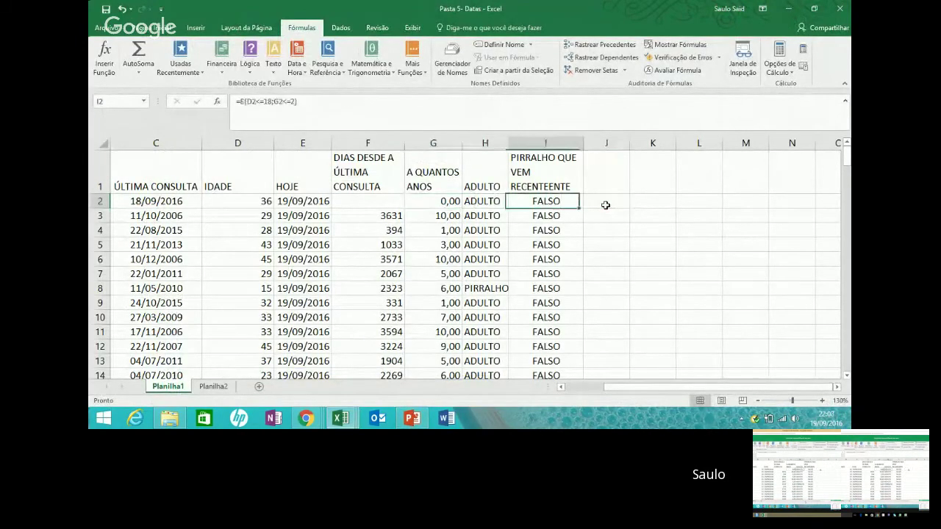
{"action": "key", "text": "Left"}
{"action": "key", "text": "Left"}
{"action": "key", "text": "Left"}
{"action": "key", "text": "Left"}
{"action": "key", "text": "Left"}
{"action": "key", "text": "Left"}
{"action": "key", "text": "Left"}
{"action": "key", "text": "Left"}
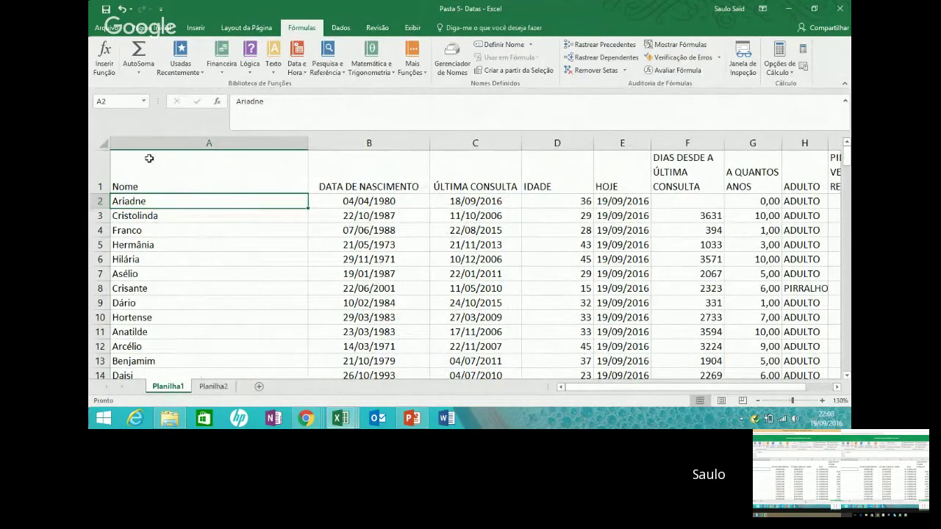
{"action": "left_click", "coordinate": [281, 108]}
{"action": "key", "text": "Left"}
{"action": "key", "text": "Left"}
{"action": "key", "text": "Left"}
{"action": "key", "text": "Left"}
{"action": "key", "text": "Left"}
{"action": "key", "text": "Left"}
{"action": "key", "text": "Left"}
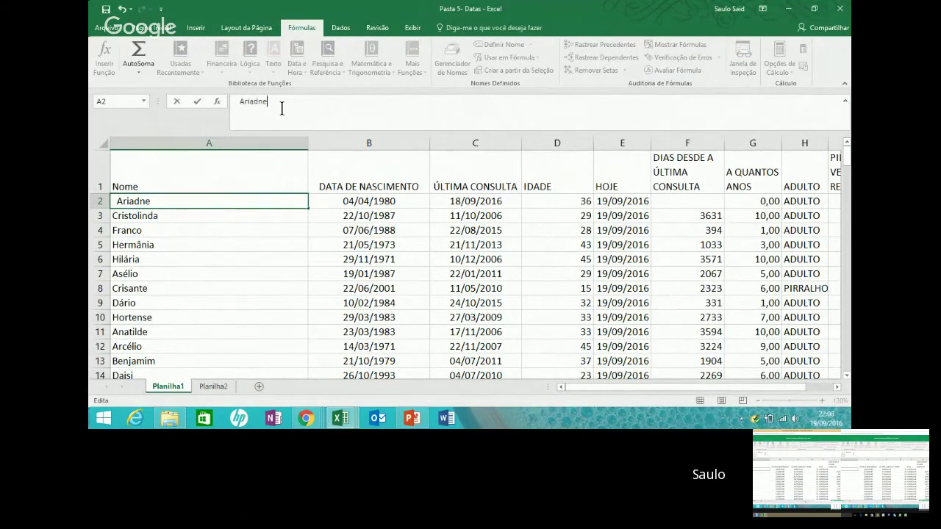
{"action": "key", "text": "Return"}
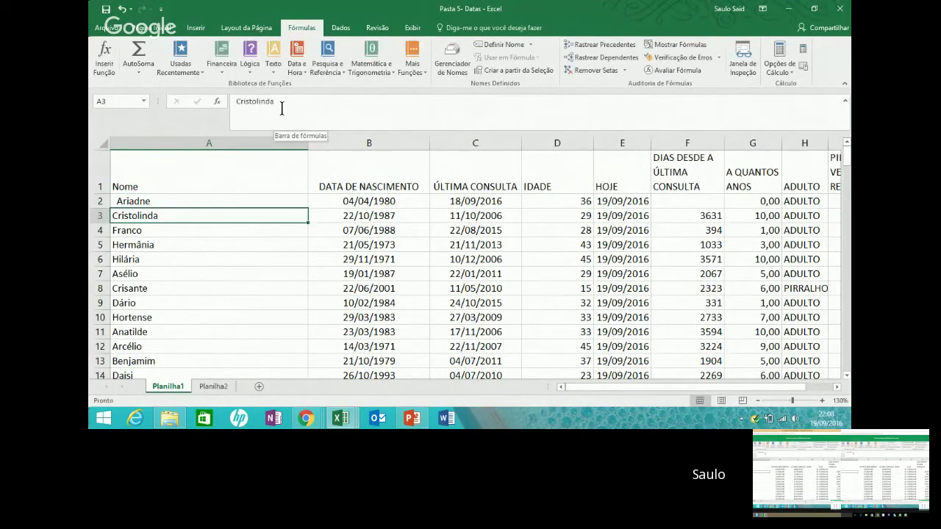
Insert leading spaces before the name in A3 as well.
{"action": "left_click", "coordinate": [282, 108]}
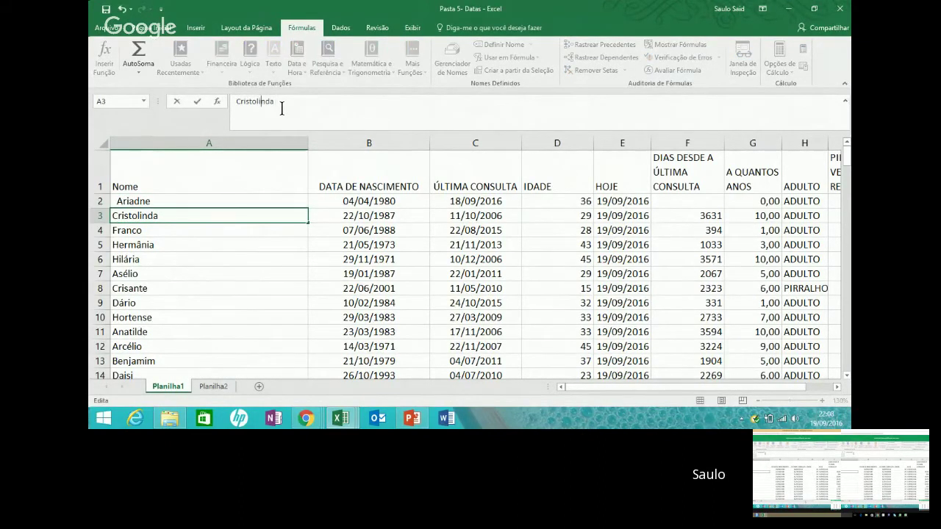
{"action": "key", "text": "Return"}
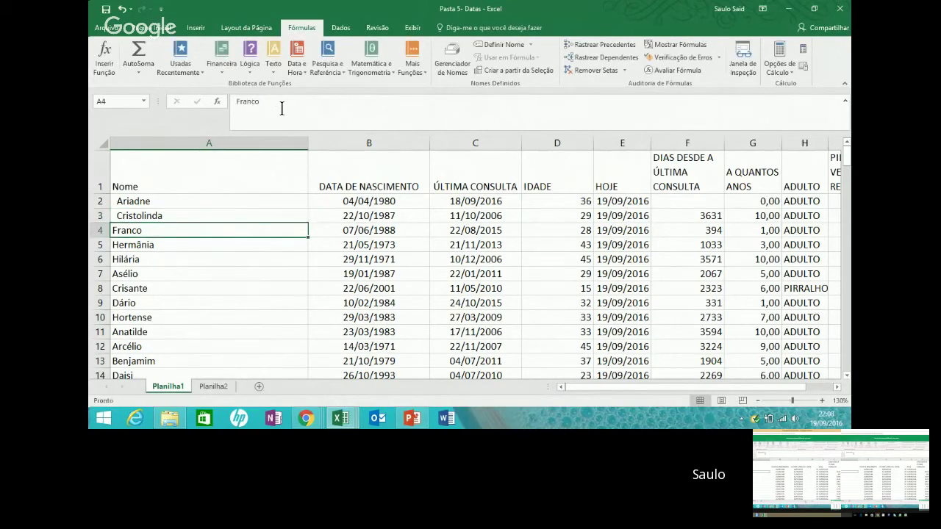
{"action": "key", "text": "Up"}
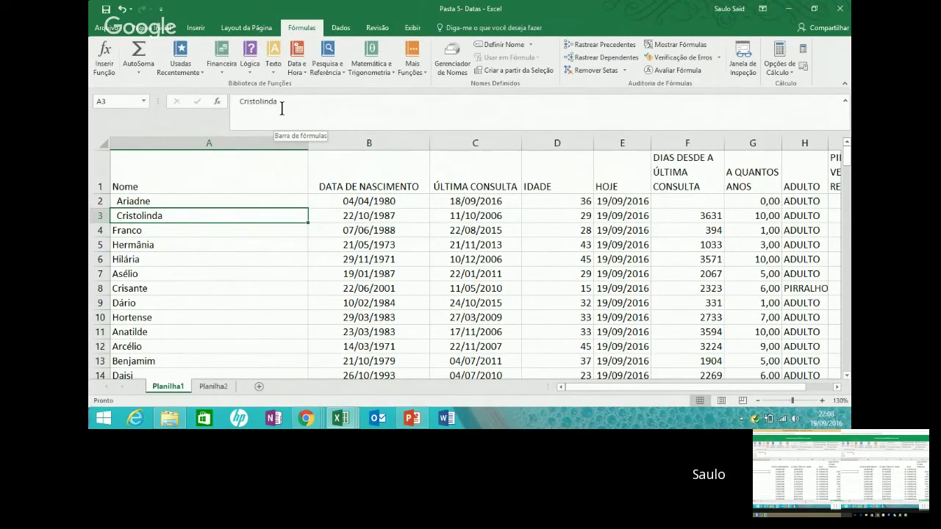
{"action": "key", "text": "Up"}
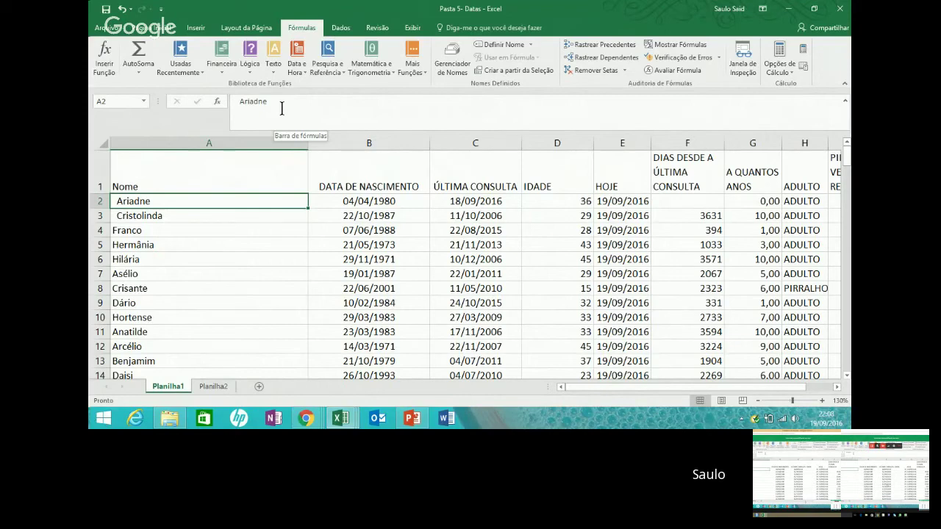
Enter =ARRUMAR(A2) in J2 to remove the extra spaces from the first name.
{"action": "key", "text": "Right"}
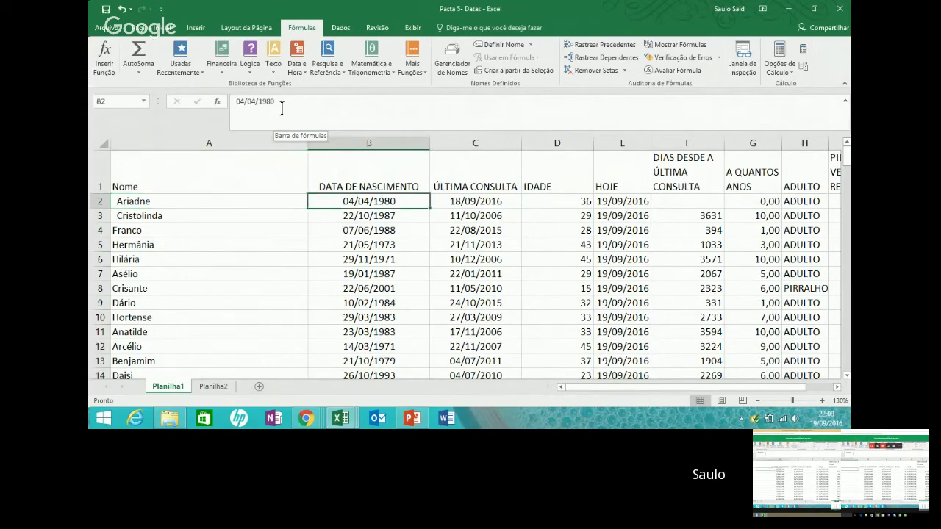
{"action": "key", "text": "Right"}
{"action": "key", "text": "Right"}
{"action": "key", "text": "Right"}
{"action": "key", "text": "Right"}
{"action": "key", "text": "Right"}
{"action": "key", "text": "Right"}
{"action": "key", "text": "Right"}
{"action": "key", "text": "Right"}
{"action": "key", "text": "Right"}
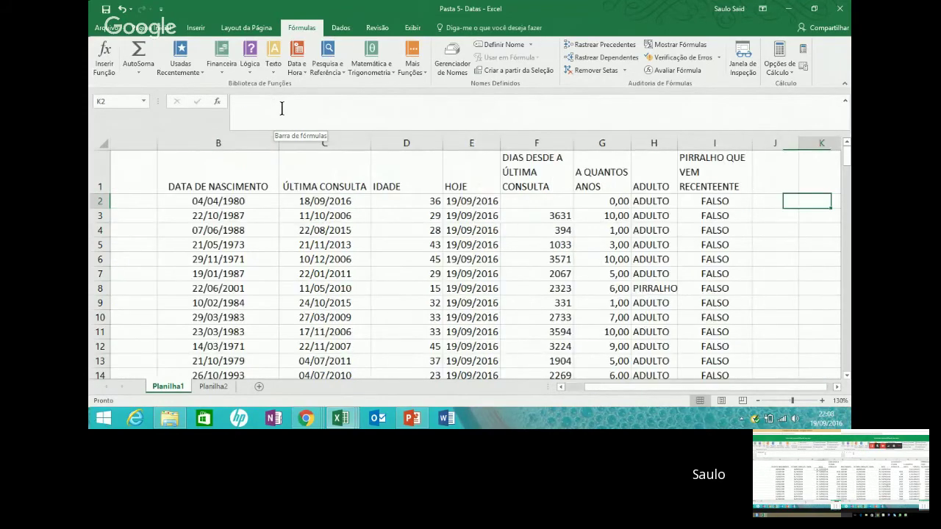
{"action": "key", "text": "Left"}
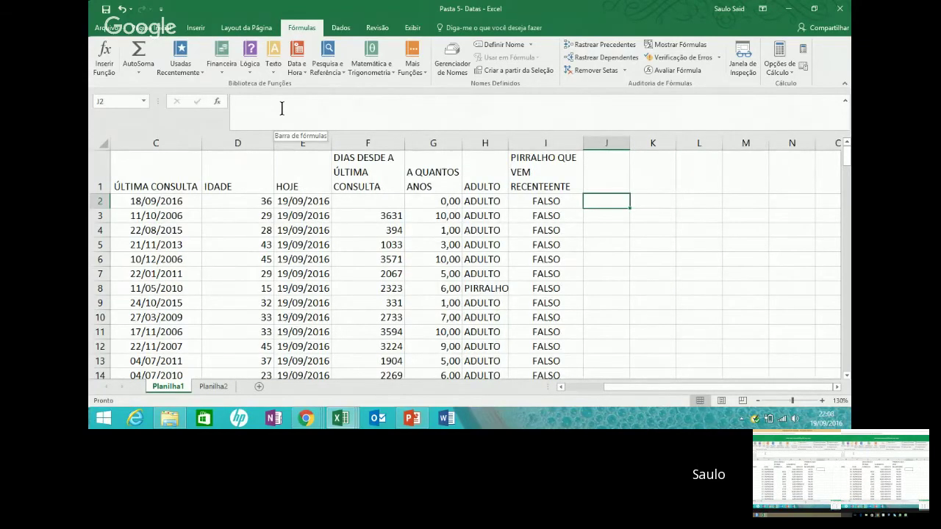
{"action": "type", "text": "=ARRUMA"}
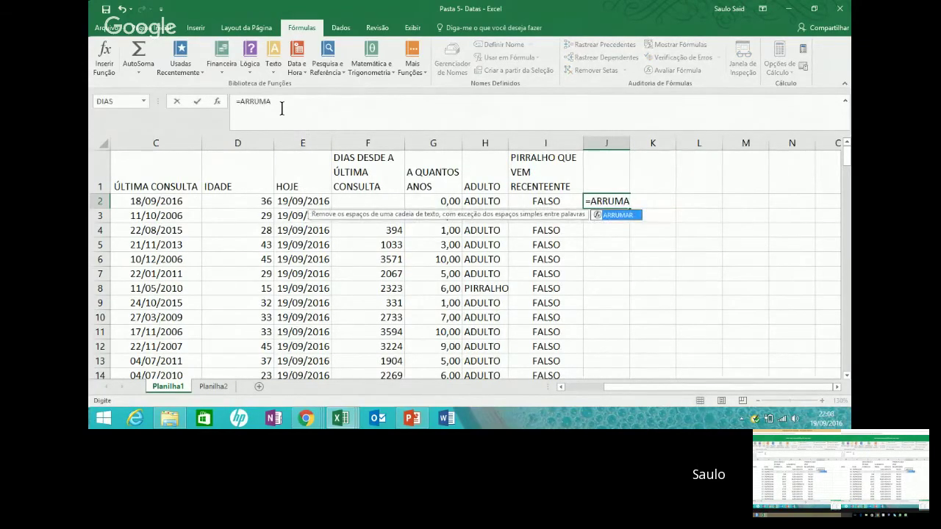
{"action": "type", "text": "R("}
{"action": "key", "text": "Left"}
{"action": "key", "text": "Left"}
{"action": "key", "text": "Left"}
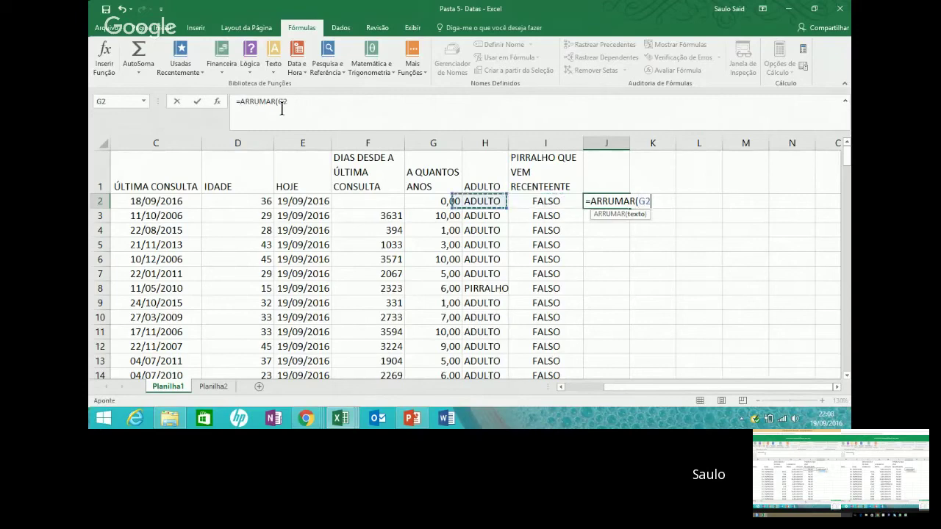
{"action": "key", "text": "Left"}
{"action": "key", "text": "Left"}
{"action": "key", "text": "Left"}
{"action": "key", "text": "Left"}
{"action": "key", "text": "Left"}
{"action": "key", "text": "Left"}
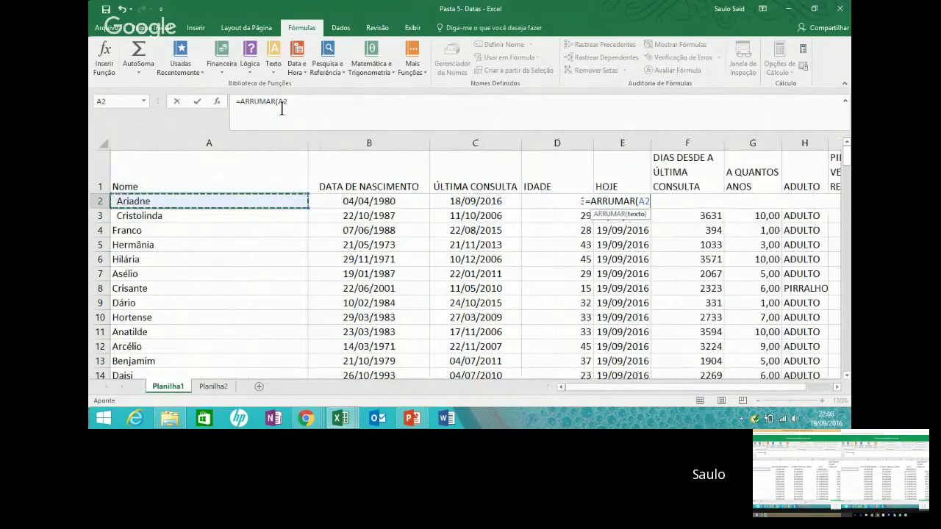
{"action": "key", "text": "ctrl+Return"}
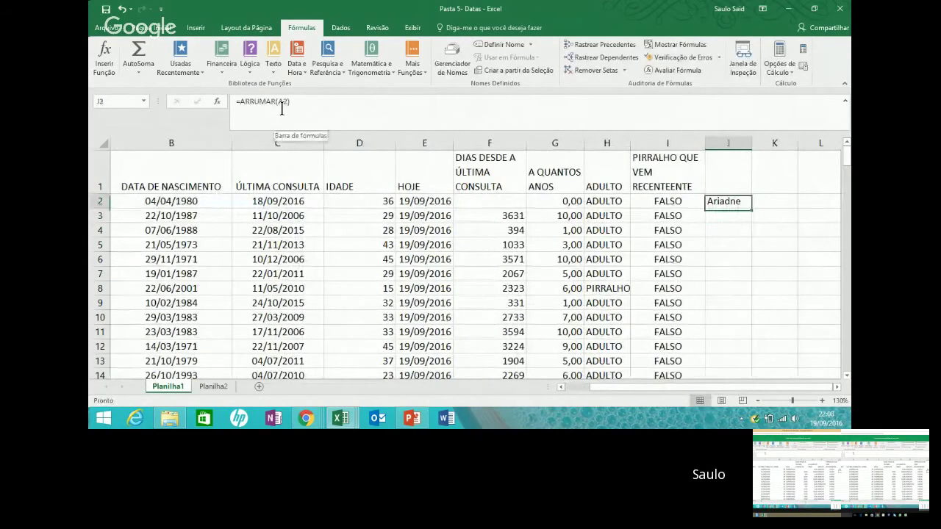
Clear the ARRUMAR formula from J2.
{"action": "key", "text": "Down"}
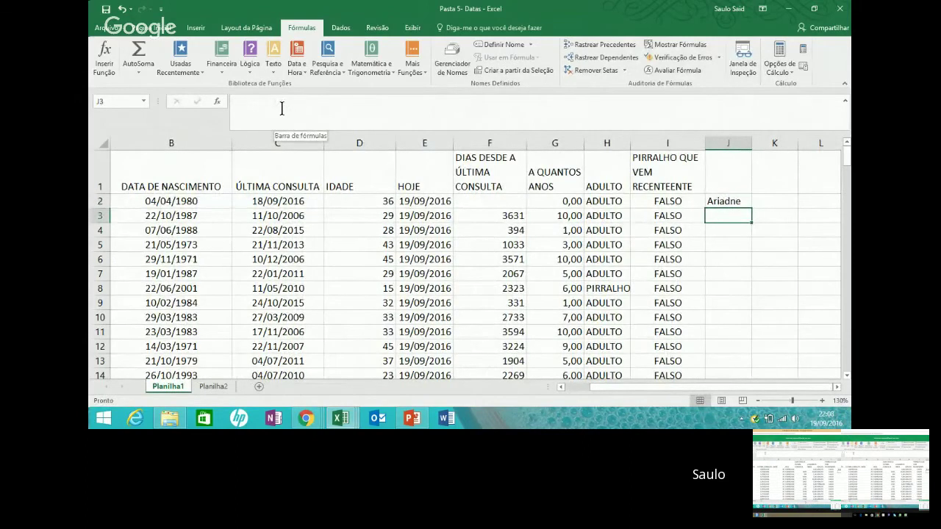
{"action": "key", "text": "Up"}
{"action": "key", "text": "Left"}
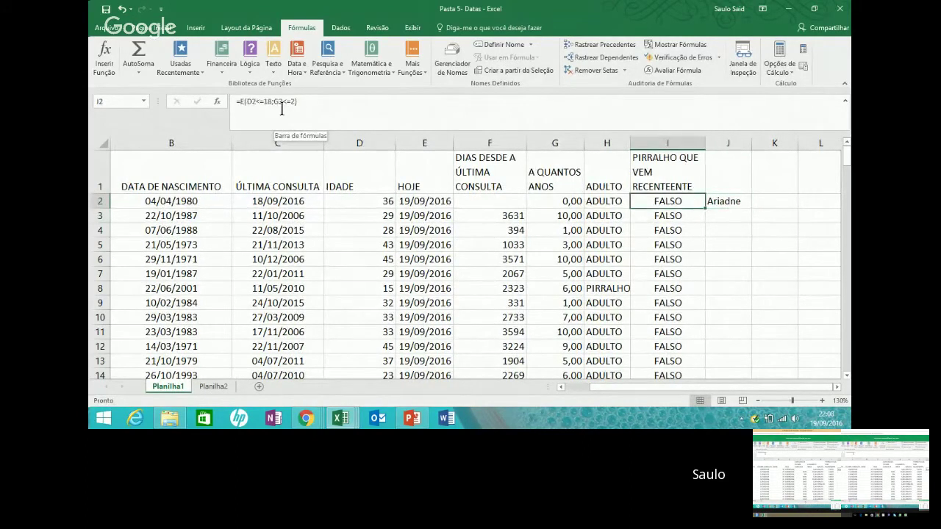
{"action": "key", "text": "Left"}
{"action": "key", "text": "Left"}
{"action": "key", "text": "Right"}
{"action": "key", "text": "Right"}
{"action": "key", "text": "Right"}
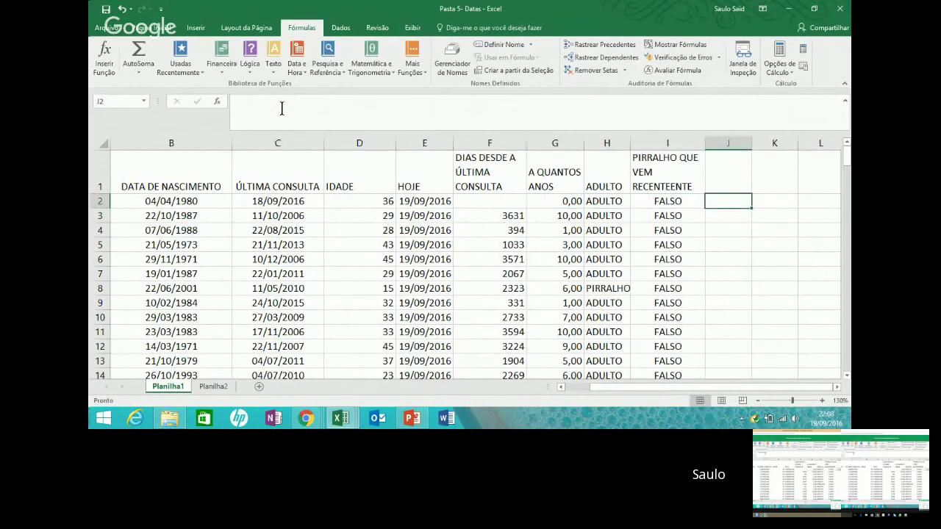
Undo the recent edits back through the leading spaces inserted before the names in A2 and A3.
{"action": "key", "text": "Left"}
{"action": "key", "text": "Left"}
{"action": "key", "text": "Left"}
{"action": "key", "text": "Left"}
{"action": "key", "text": "Left"}
{"action": "key", "text": "Left"}
{"action": "key", "text": "Left"}
{"action": "key", "text": "Left"}
{"action": "key", "text": "Left"}
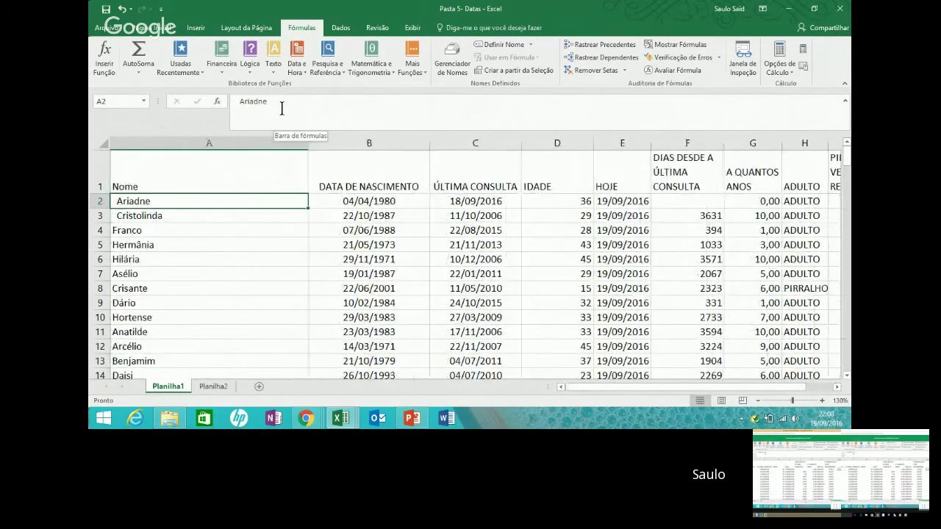
{"action": "key", "text": "ctrl+z"}
{"action": "key", "text": "ctrl+z"}
{"action": "key", "text": "ctrl+z"}
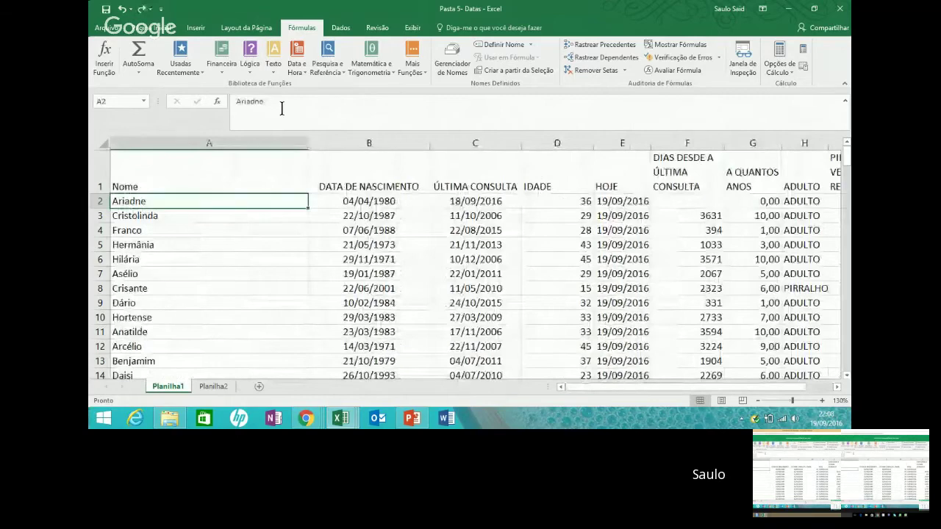
Begin a LOCALIZAR formula in J2 that searches for "K" in cell A2.
{"action": "key", "text": "Right"}
{"action": "key", "text": "Right"}
{"action": "key", "text": "Right"}
{"action": "key", "text": "Right"}
{"action": "key", "text": "Right"}
{"action": "key", "text": "Right"}
{"action": "key", "text": "Right"}
{"action": "key", "text": "Right"}
{"action": "key", "text": "Right"}
{"action": "key", "text": "Right"}
{"action": "key", "text": "Right"}
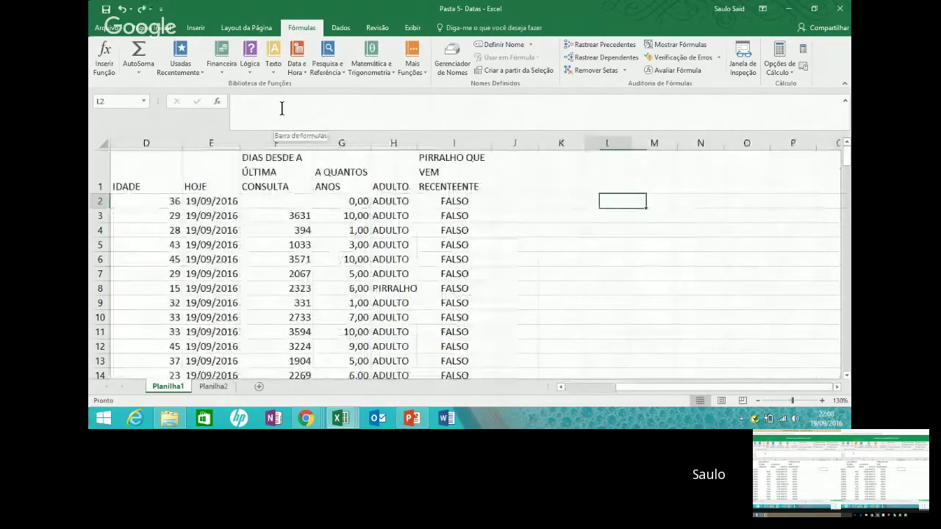
{"action": "key", "text": "Left"}
{"action": "key", "text": "Left"}
{"action": "type", "text": "=LOCAL"}
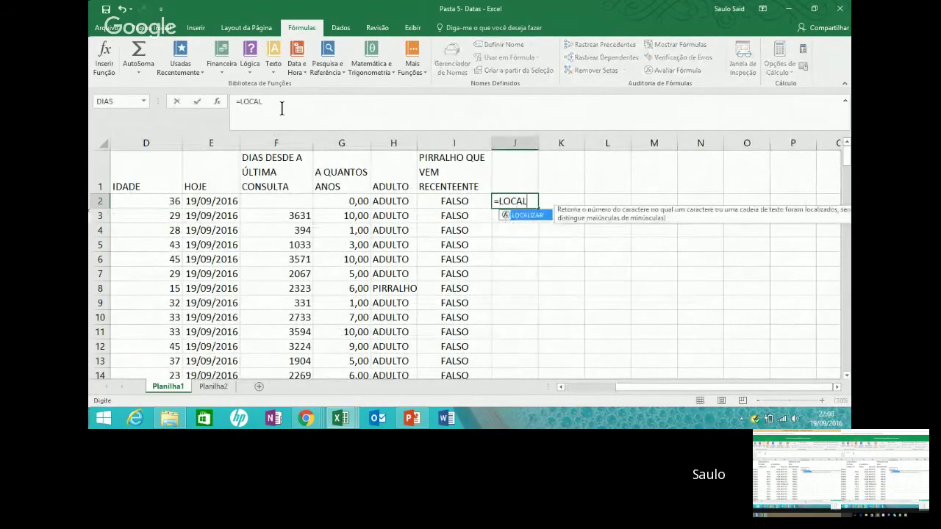
{"action": "type", "text": "IZAR("}
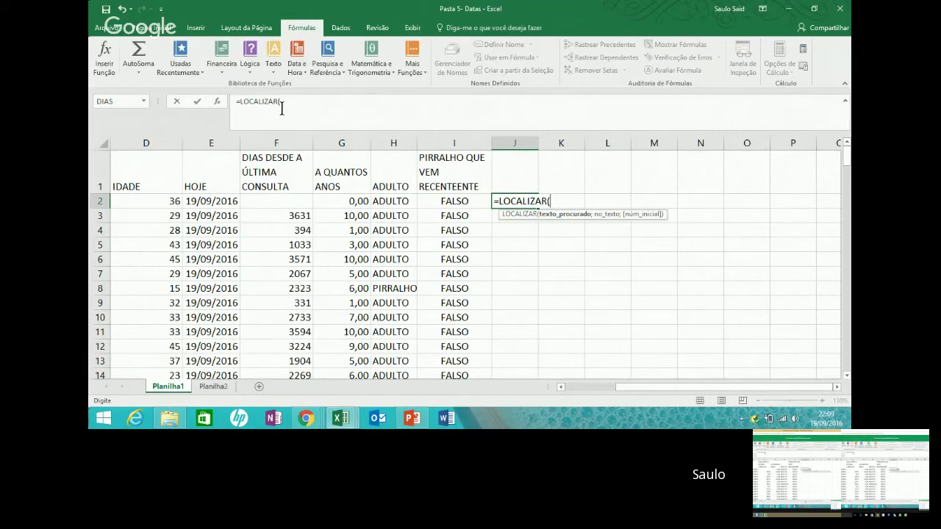
{"action": "type", "text": "\"K\";"}
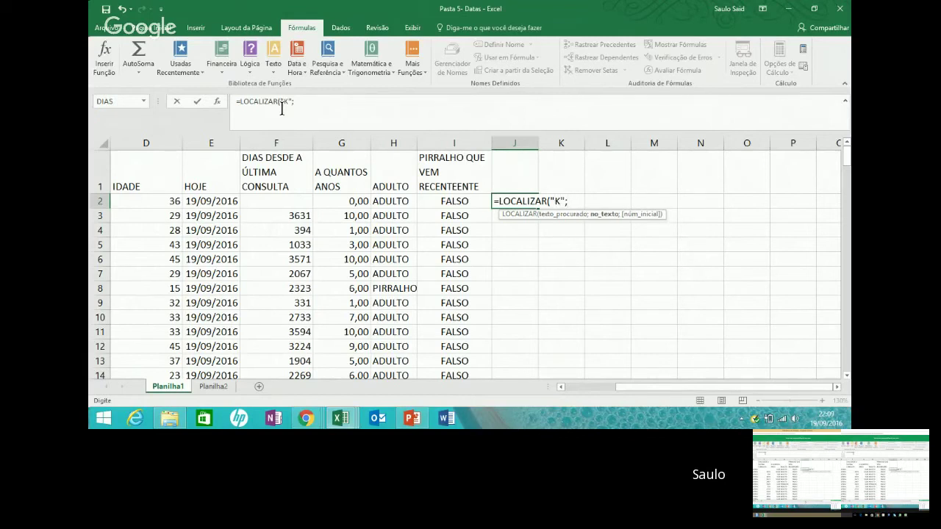
{"action": "key", "text": "ctrl+Left"}
{"action": "key", "text": "ctrl+Left"}
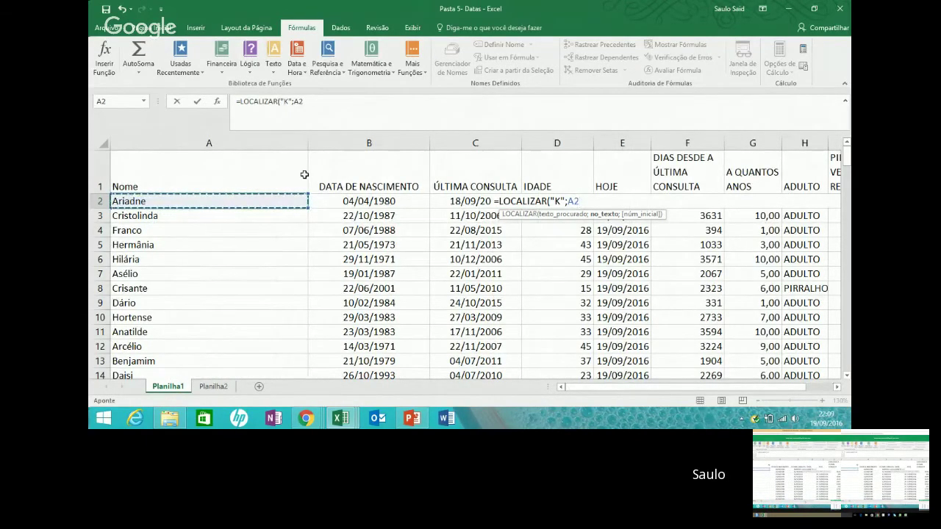
{"action": "type", "text": ";"}
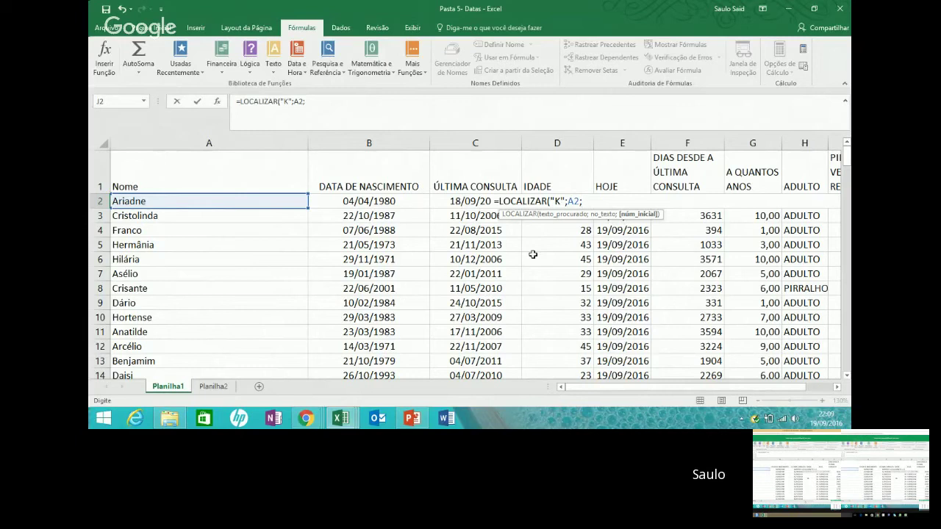
Complete the formula as =LOCALIZAR("H";A2;1) and fill it down column J.
{"action": "left_click", "coordinate": [286, 100]}
{"action": "key", "text": "BackSpace"}
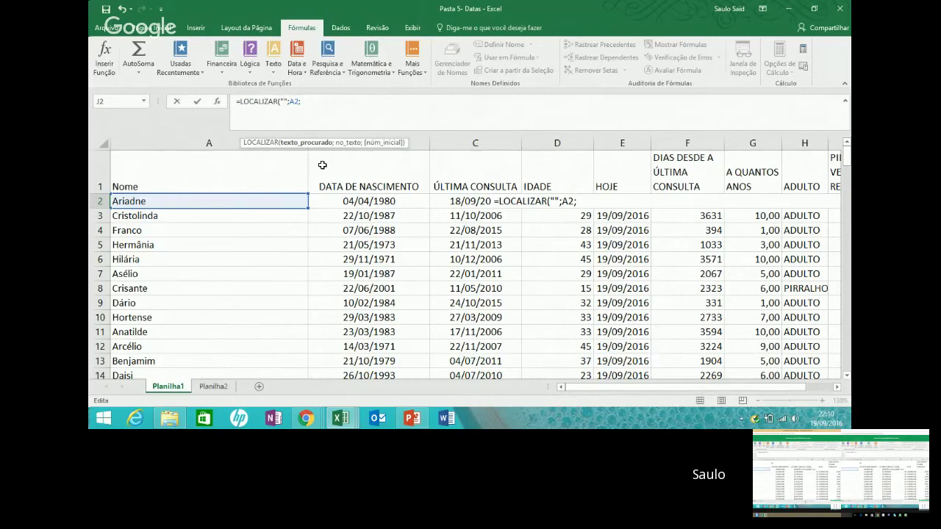
{"action": "type", "text": "H"}
{"action": "key", "text": "Right"}
{"action": "key", "text": "Right"}
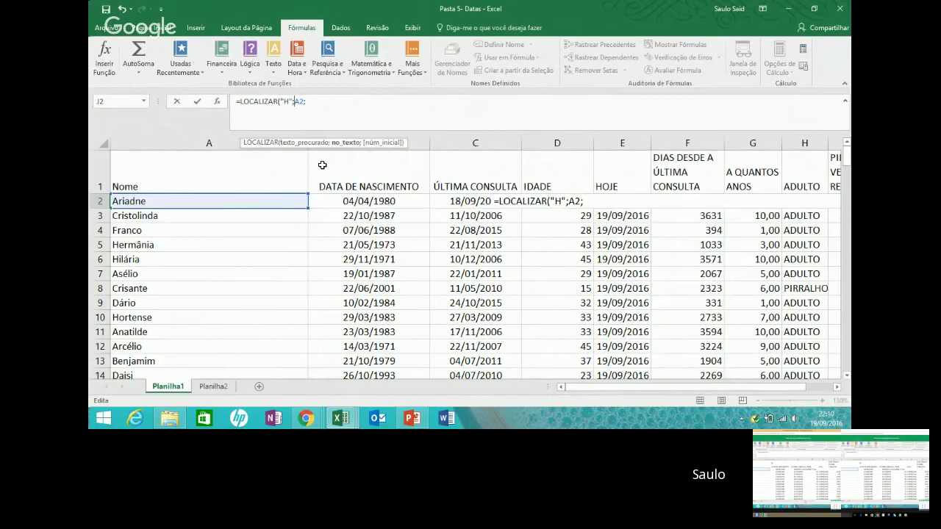
{"action": "key", "text": "Right"}
{"action": "type", "text": "1)"}
{"action": "key", "text": "Return"}
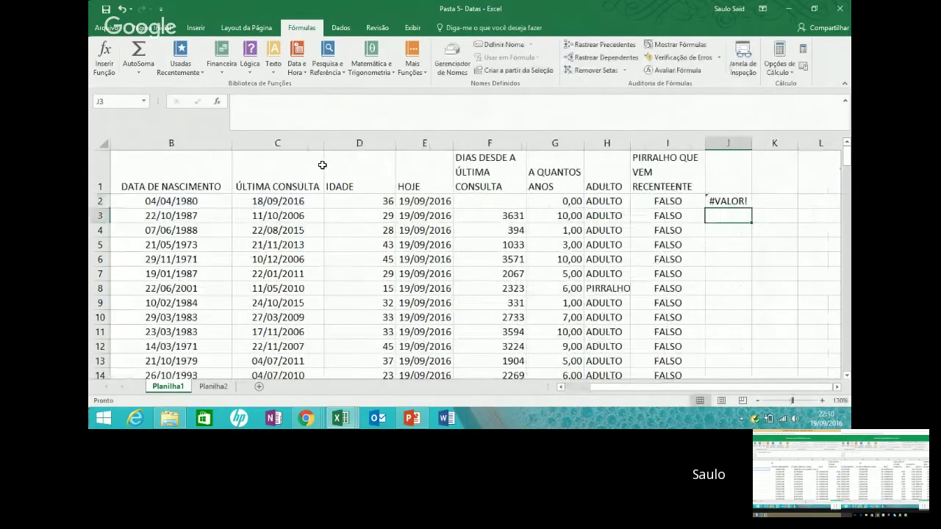
{"action": "left_click", "coordinate": [728, 201]}
{"action": "double_click", "coordinate": [751, 208]}
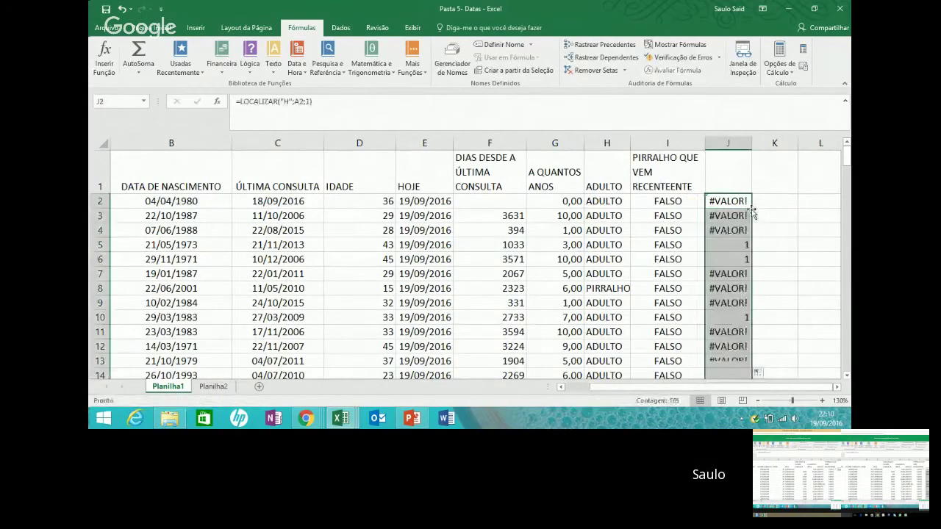
Examine the LOCALIZAR results down column J, comparing rows where the letter is found with the error rows.
{"action": "left_click_drag", "start_coordinate": [732, 245], "coordinate": [731, 259]}
{"action": "left_click", "coordinate": [732, 243]}
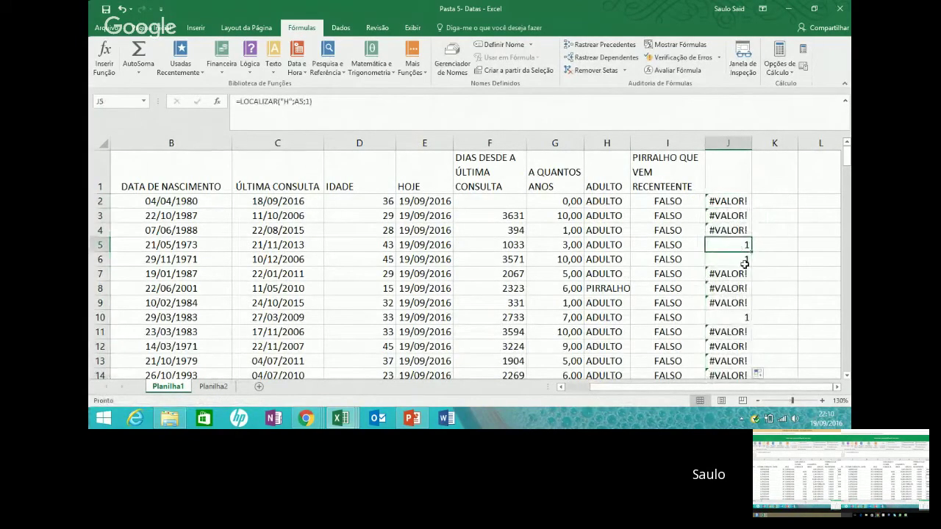
{"action": "key", "text": "Down"}
{"action": "key", "text": "Down"}
{"action": "key", "text": "Down"}
{"action": "key", "text": "Down"}
{"action": "key", "text": "Down"}
{"action": "key", "text": "Down"}
{"action": "key", "text": "Up"}
{"action": "key", "text": "Up"}
{"action": "key", "text": "Up"}
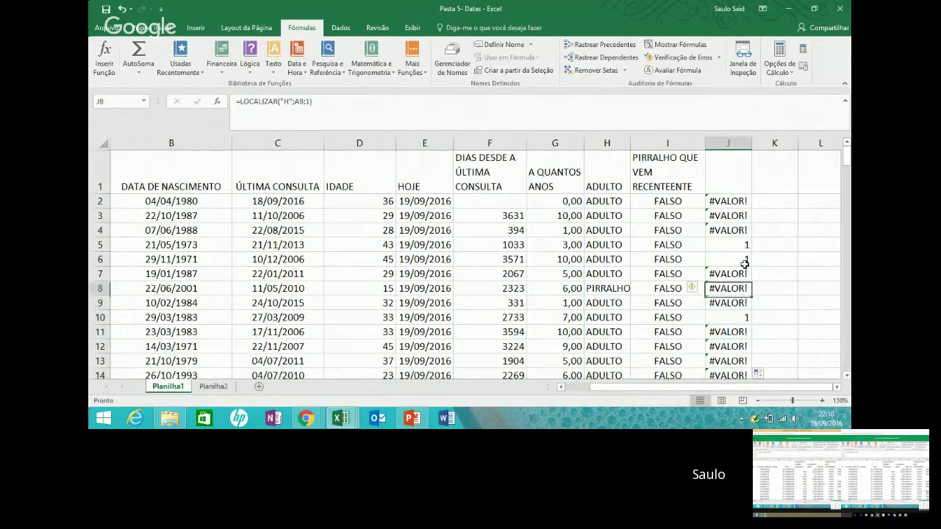
{"action": "key", "text": "Up"}
{"action": "key", "text": "Up"}
{"action": "key", "text": "Up"}
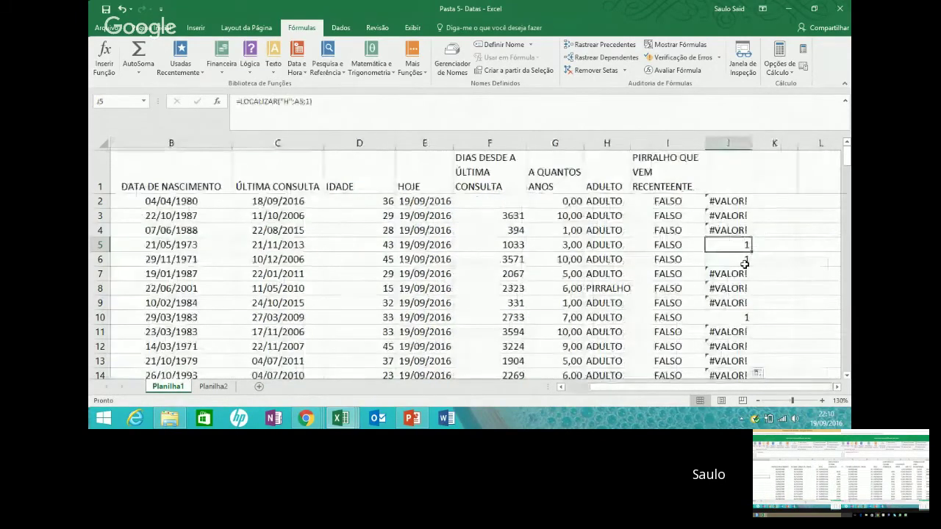
{"action": "key", "text": "Down"}
{"action": "key", "text": "Down"}
{"action": "key", "text": "Down"}
{"action": "key", "text": "Down"}
{"action": "key", "text": "Down"}
{"action": "key", "text": "Down"}
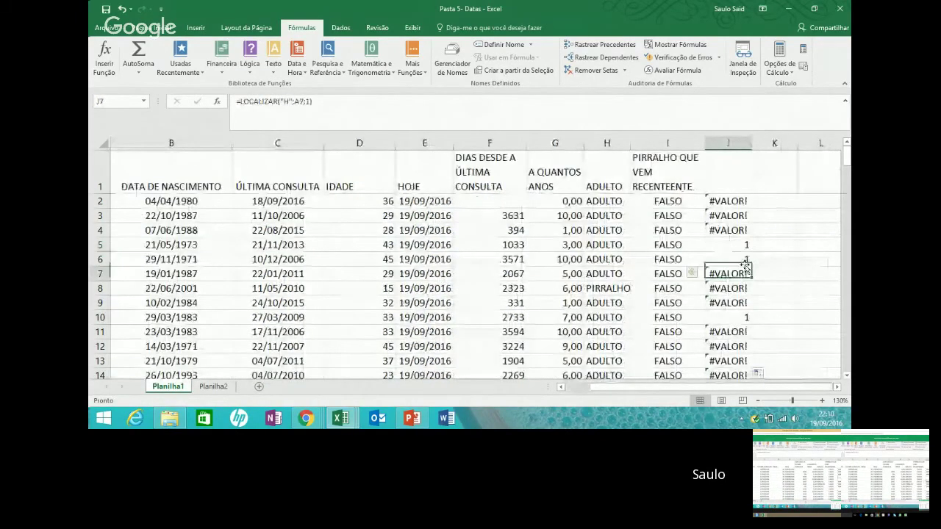
{"action": "key", "text": "ctrl+Down"}
{"action": "key", "text": "ctrl+Up"}
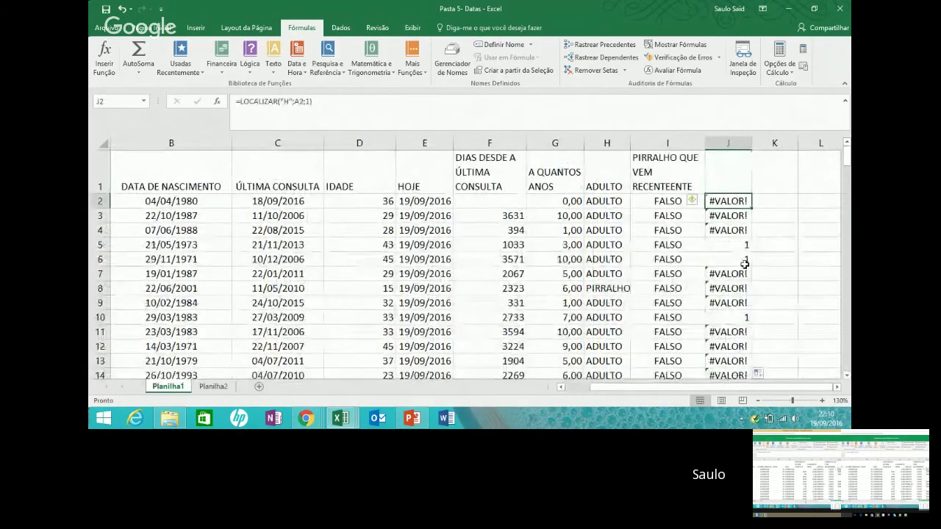
Clear all the LOCALIZAR formulas from column J, starting at J2.
{"action": "key", "text": "ctrl+shift+Down"}
{"action": "key", "text": "Delete"}
{"action": "key", "text": "ctrl+Up"}
{"action": "key", "text": "Down"}
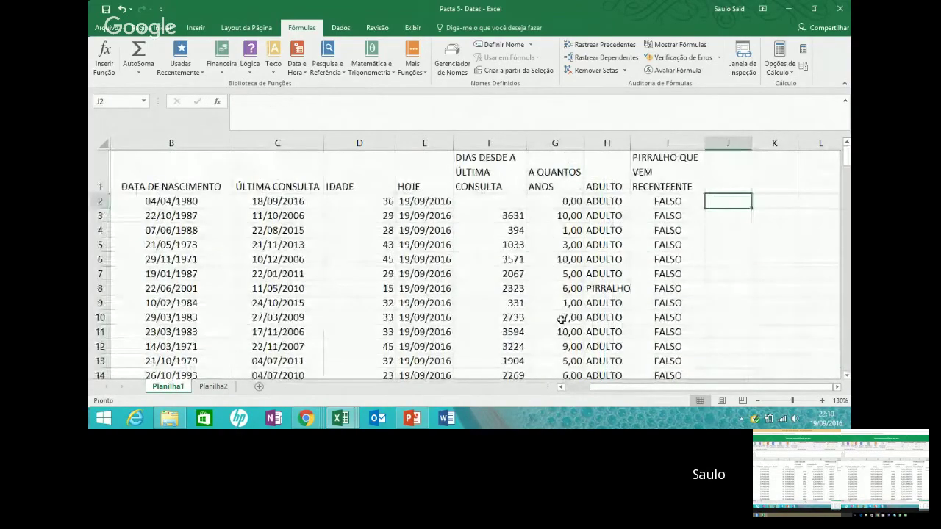
Switch to Word, create a blank document, and open the recovered file EXPLICAÇÃO DO SISTEMA ELEITORAL BRASILEIRO.
{"action": "left_click", "coordinate": [448, 418]}
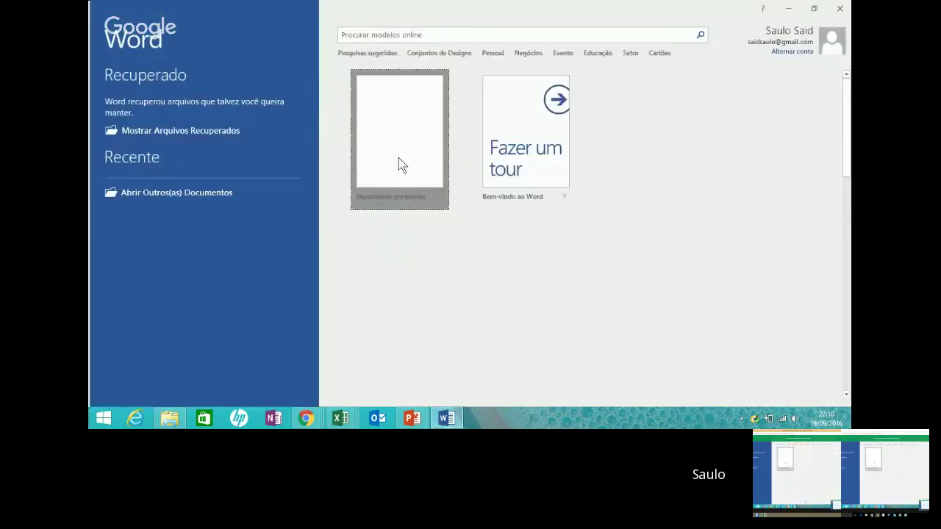
{"action": "left_click", "coordinate": [401, 165]}
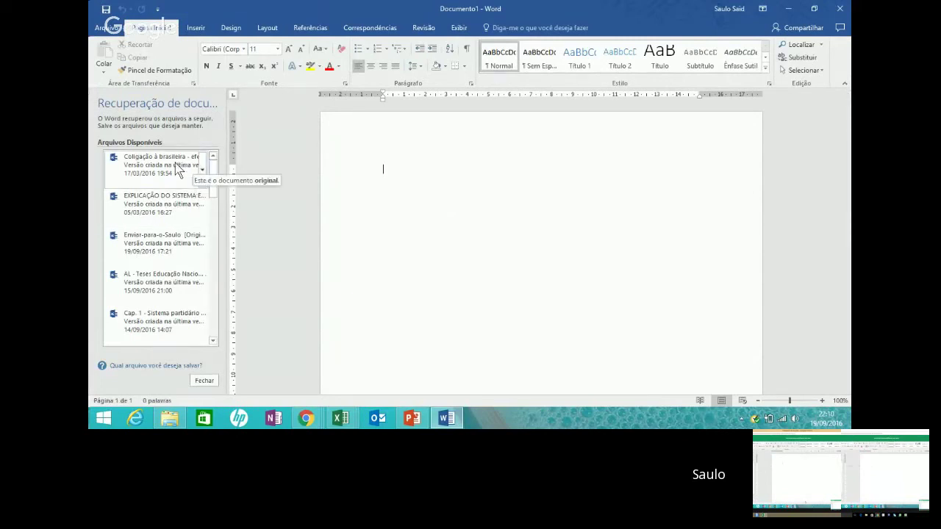
{"action": "left_click", "coordinate": [174, 197]}
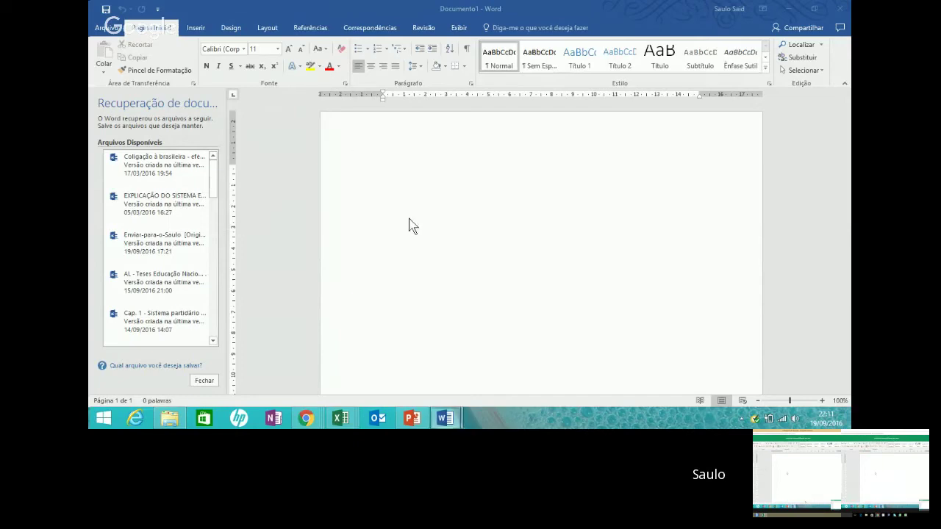
Copy the text preceding the first quota formula, return to the Datas workbook in Excel, and paste it into A1 of a new sheet.
{"action": "left_click_drag", "start_coordinate": [383, 190], "coordinate": [592, 324]}
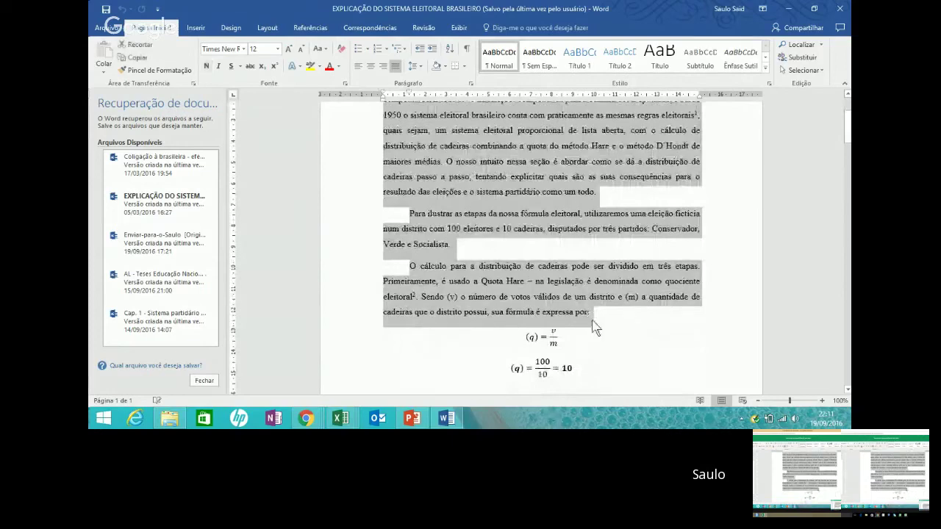
{"action": "left_click", "coordinate": [787, 9]}
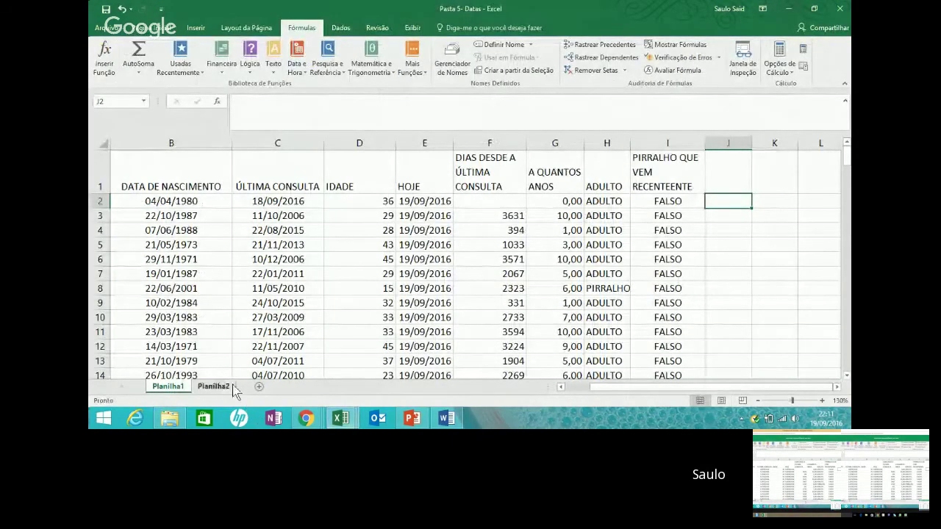
{"action": "left_click", "coordinate": [259, 386]}
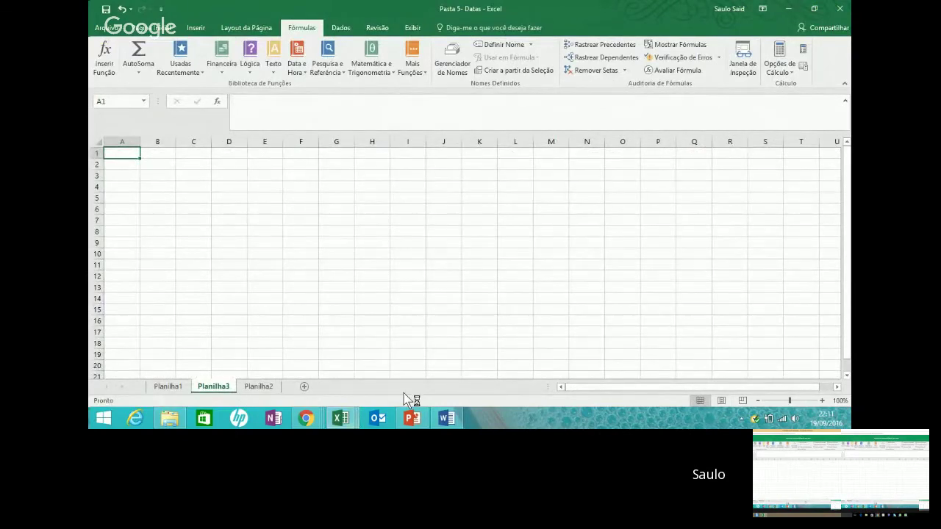
{"action": "left_click", "coordinate": [282, 241]}
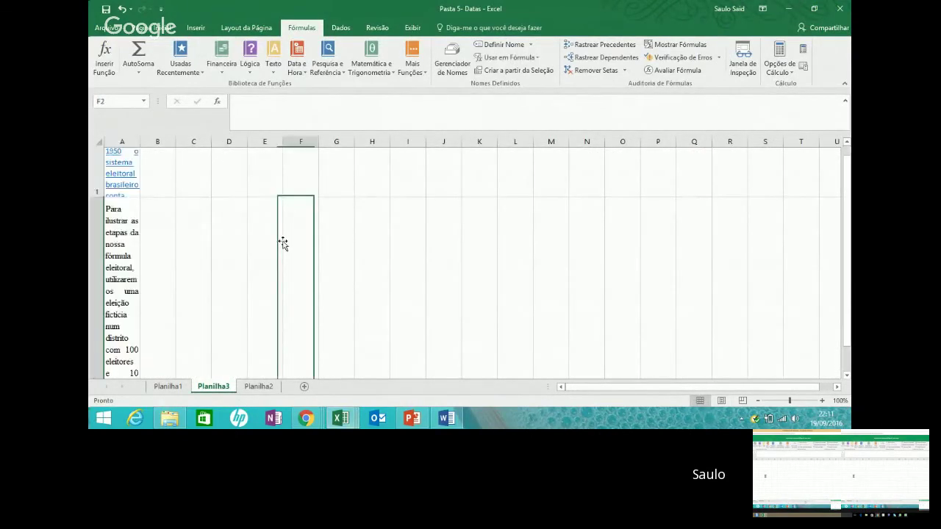
Widen column A to about eight times its width and turn off automatic text wrapping for the column.
{"action": "left_click", "coordinate": [184, 206]}
{"action": "left_click", "coordinate": [125, 152]}
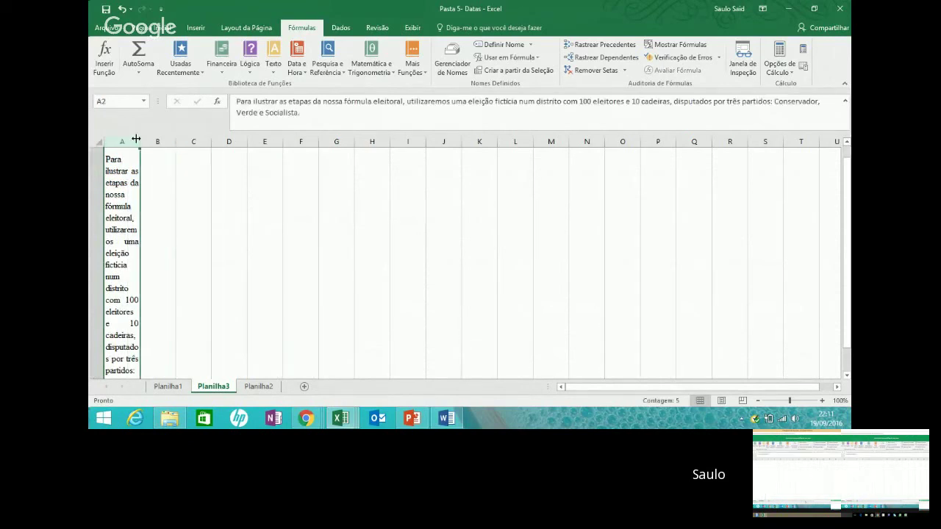
{"action": "left_click_drag", "start_coordinate": [139, 141], "coordinate": [404, 143]}
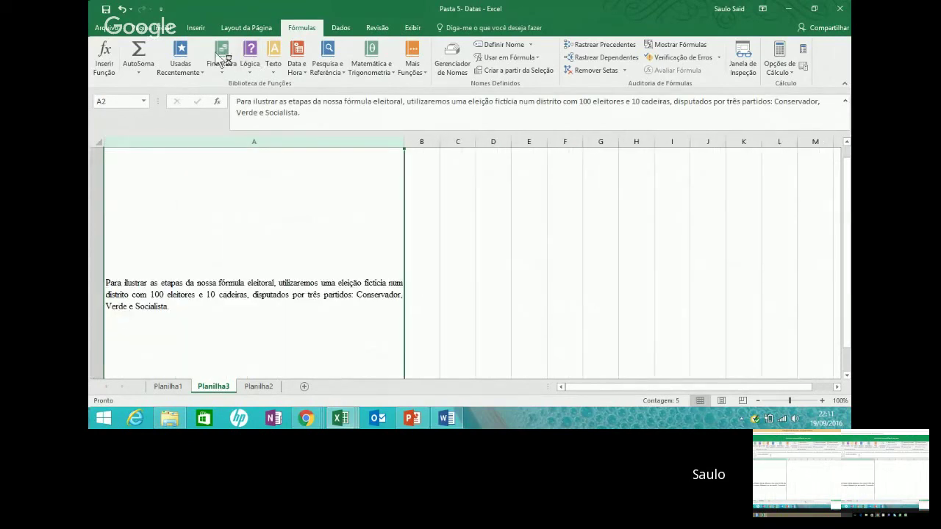
{"action": "left_click", "coordinate": [150, 27]}
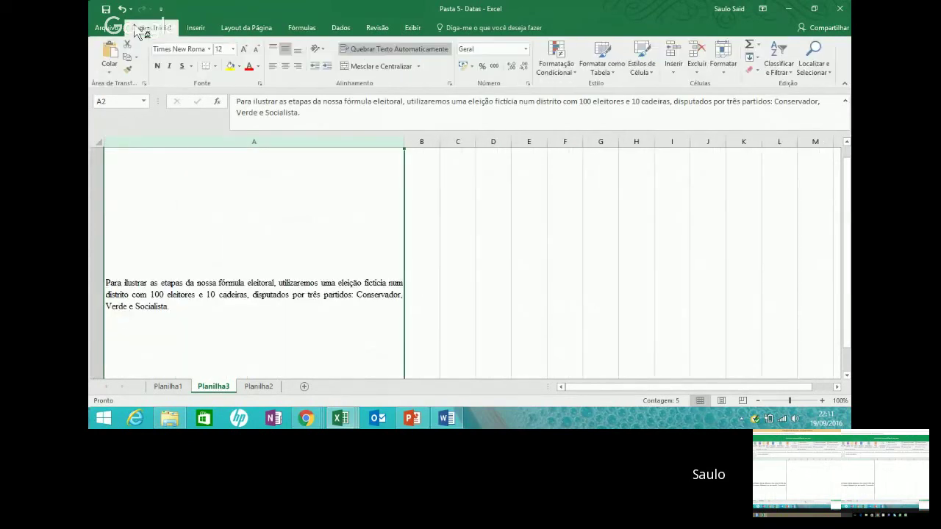
{"action": "left_click", "coordinate": [367, 50]}
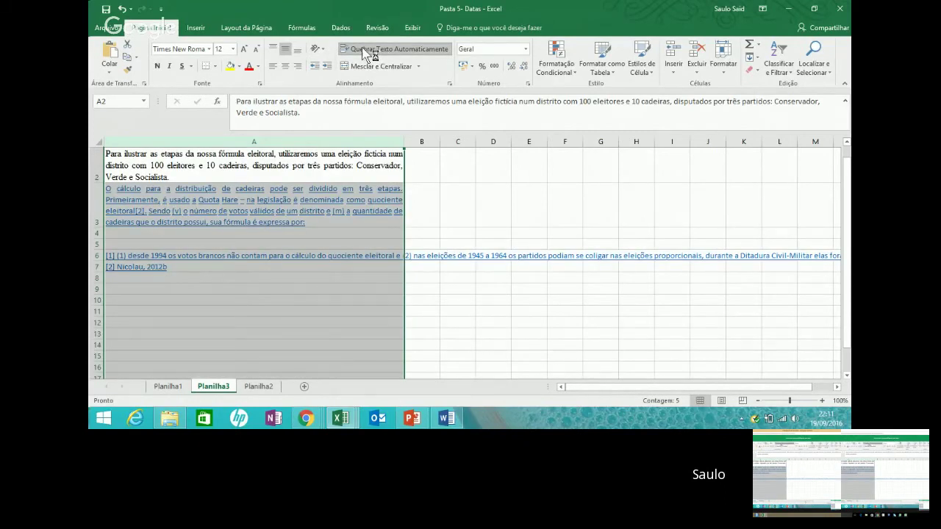
{"action": "left_click", "coordinate": [443, 192]}
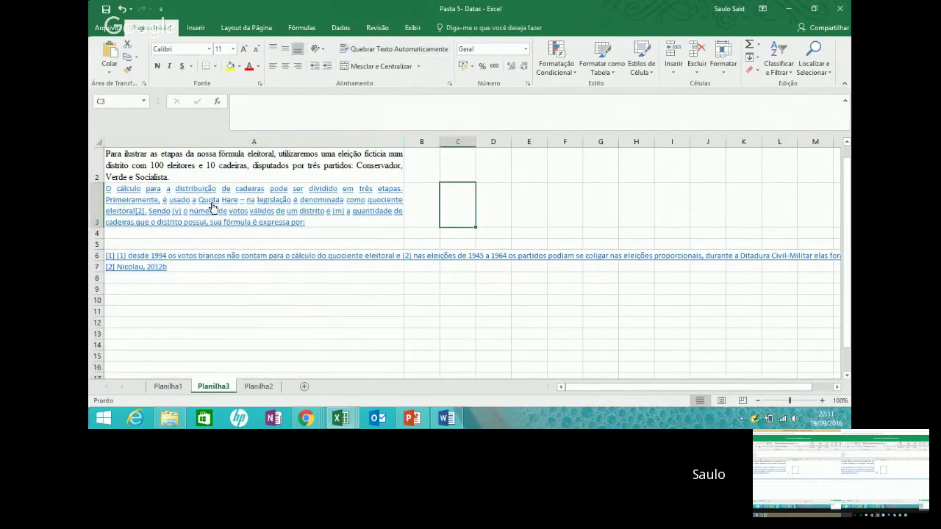
Remove the hyperlinks from the pasted text in cells A3 to A11.
{"action": "left_click", "coordinate": [396, 222]}
{"action": "left_click", "coordinate": [258, 324]}
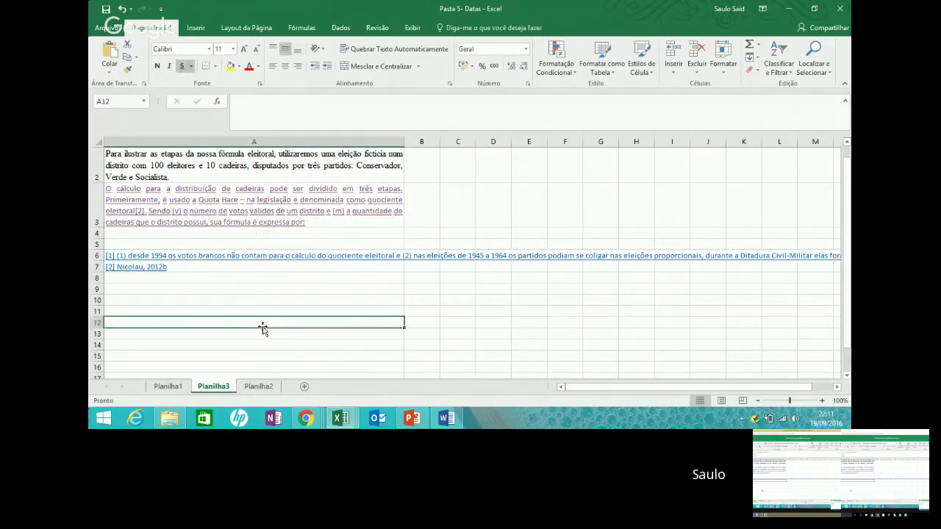
{"action": "left_click_drag", "start_coordinate": [179, 310], "coordinate": [180, 205]}
{"action": "right_click", "coordinate": [180, 206]}
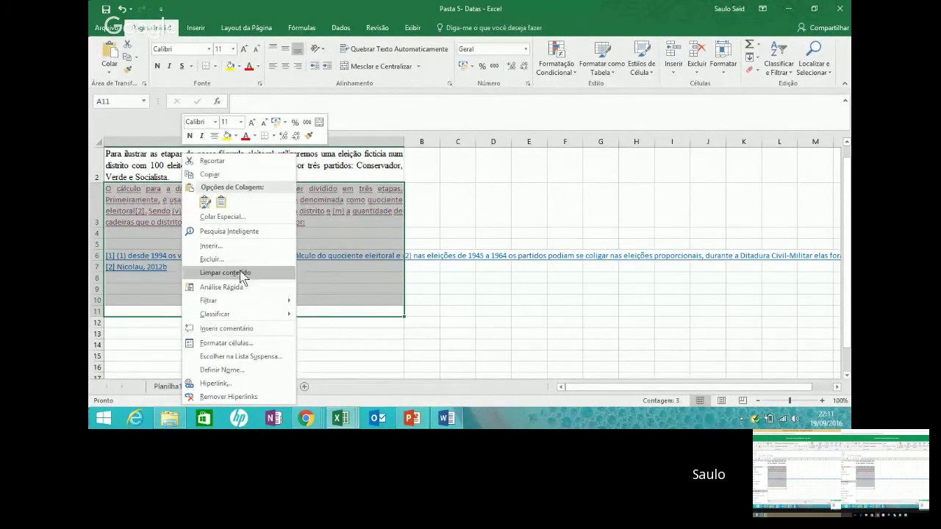
{"action": "left_click", "coordinate": [253, 397]}
{"action": "left_click", "coordinate": [230, 223]}
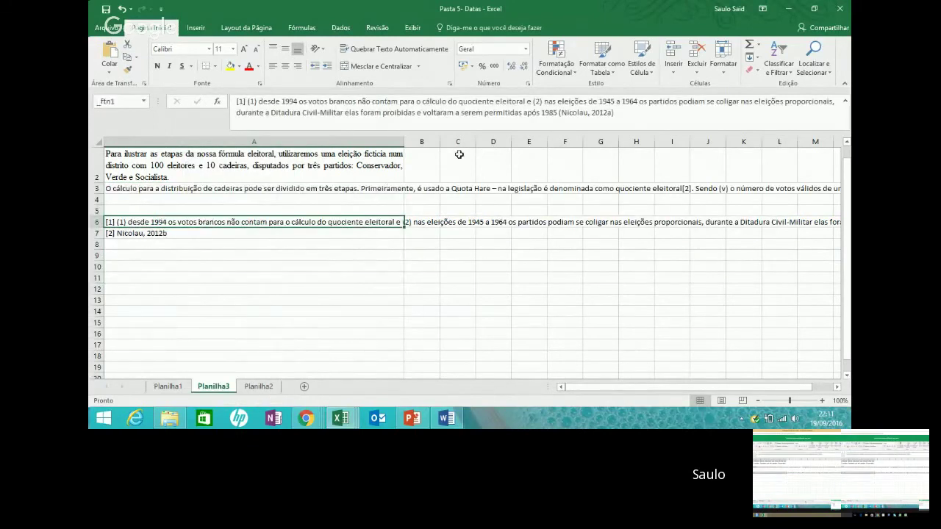
Enter =LOCALIZAR("FÓRMULA";A2;1) in B2 to find the word's position in the paragraph beside it.
{"action": "left_click", "coordinate": [409, 165]}
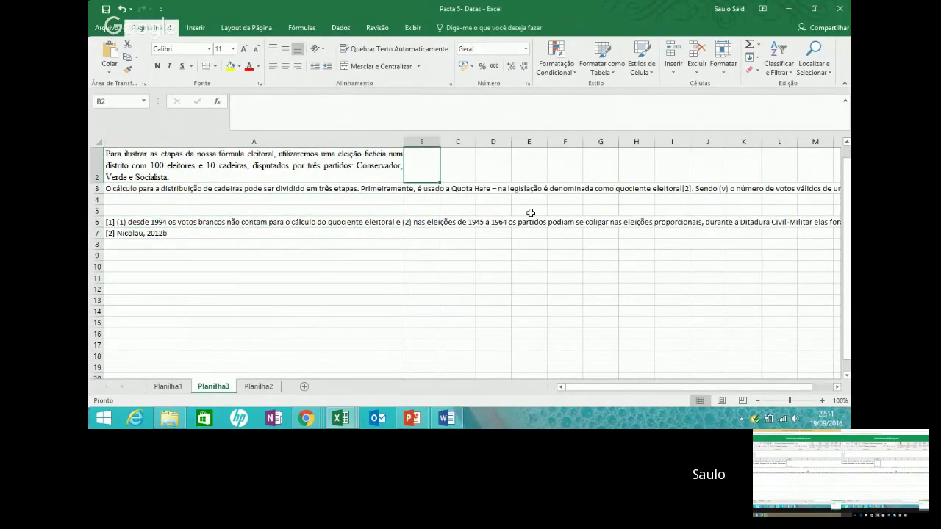
{"action": "type", "text": "="}
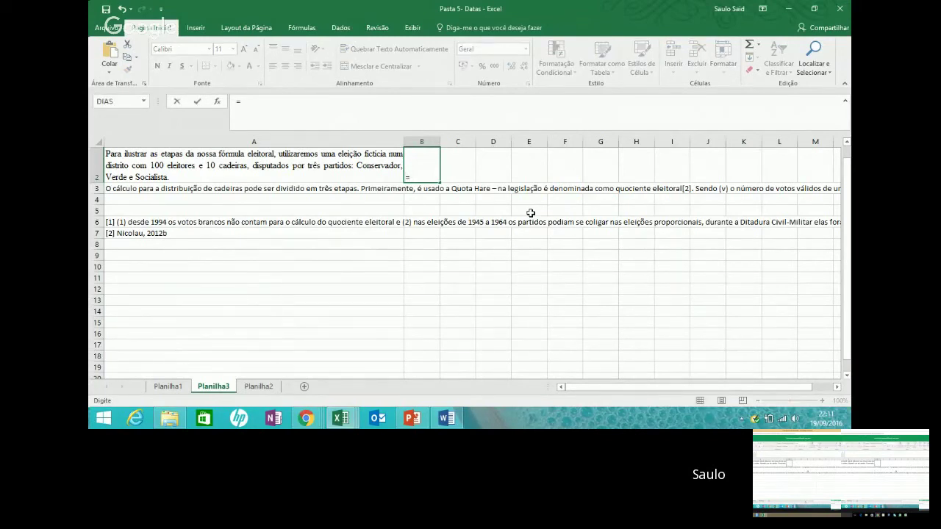
{"action": "type", "text": "LOCALI"}
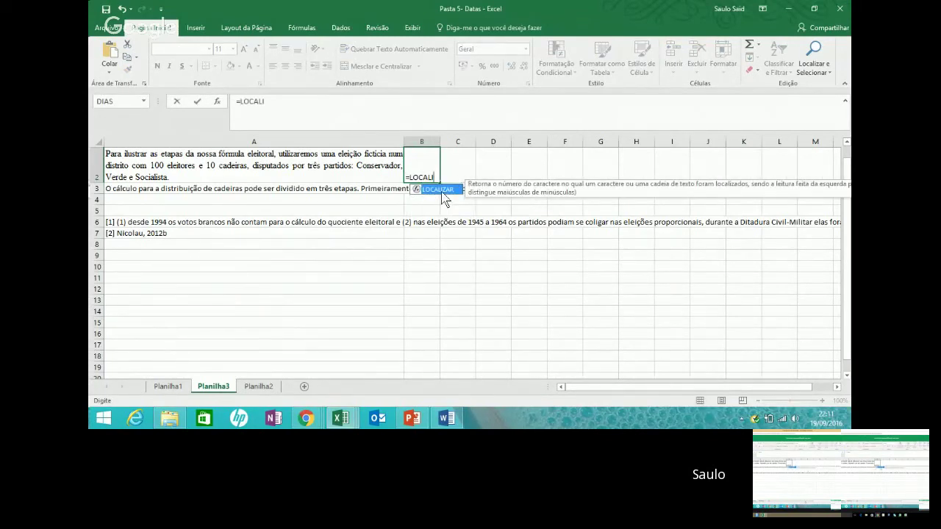
{"action": "double_click", "coordinate": [440, 190]}
{"action": "type", "text": "\""}
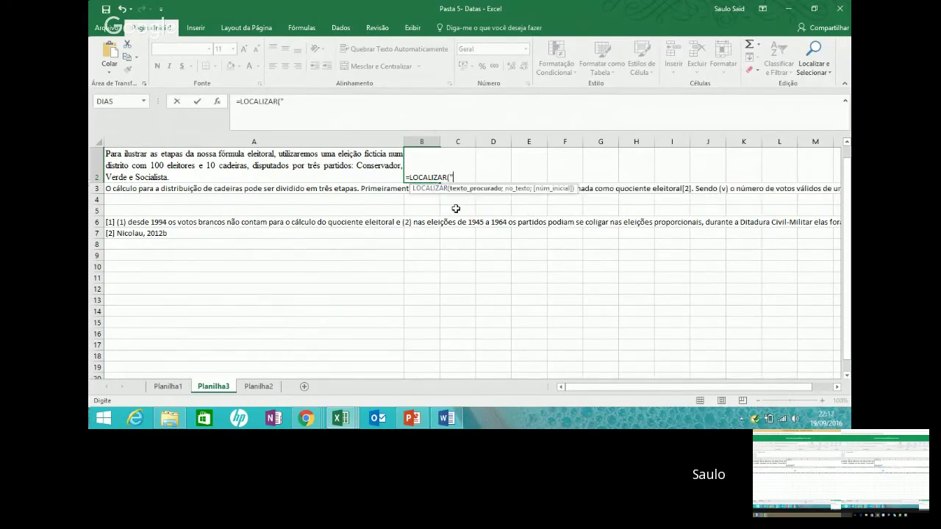
{"action": "type", "text": "FÓRMULA\";"}
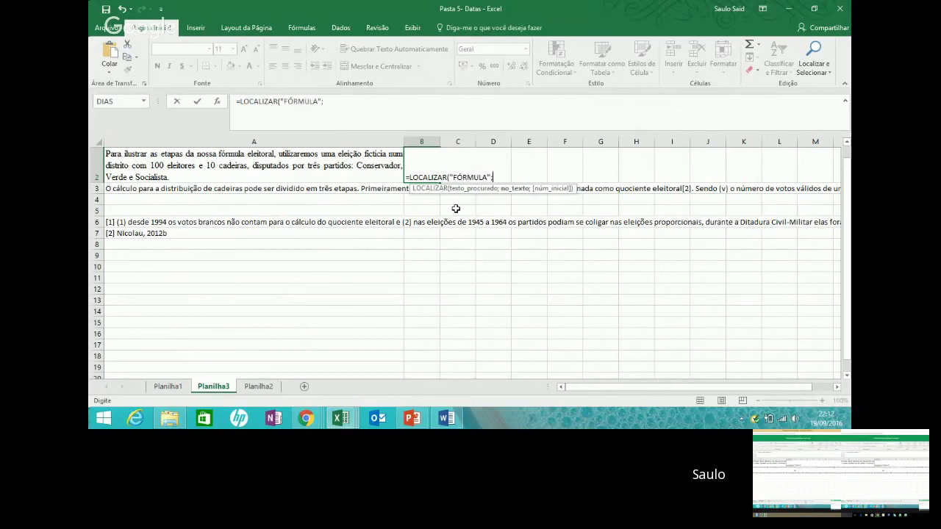
{"action": "left_click", "coordinate": [270, 164]}
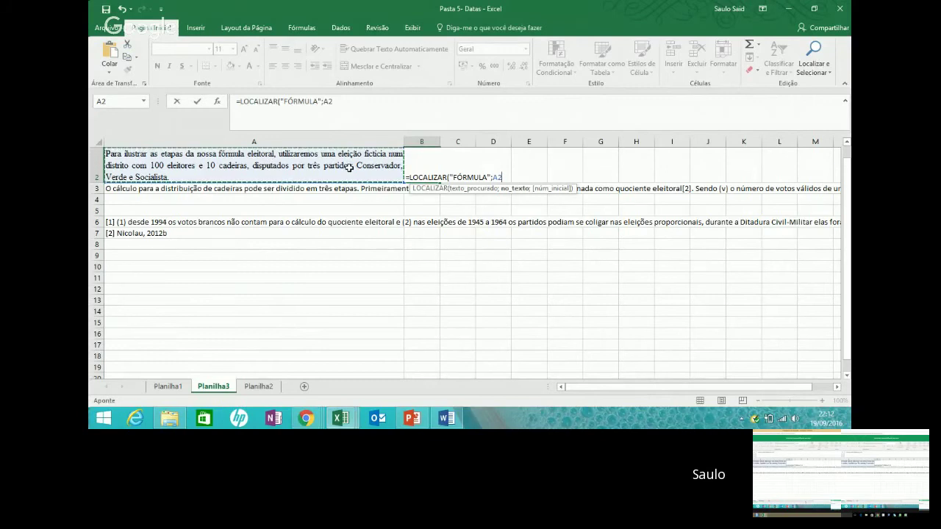
{"action": "type", "text": ";1"}
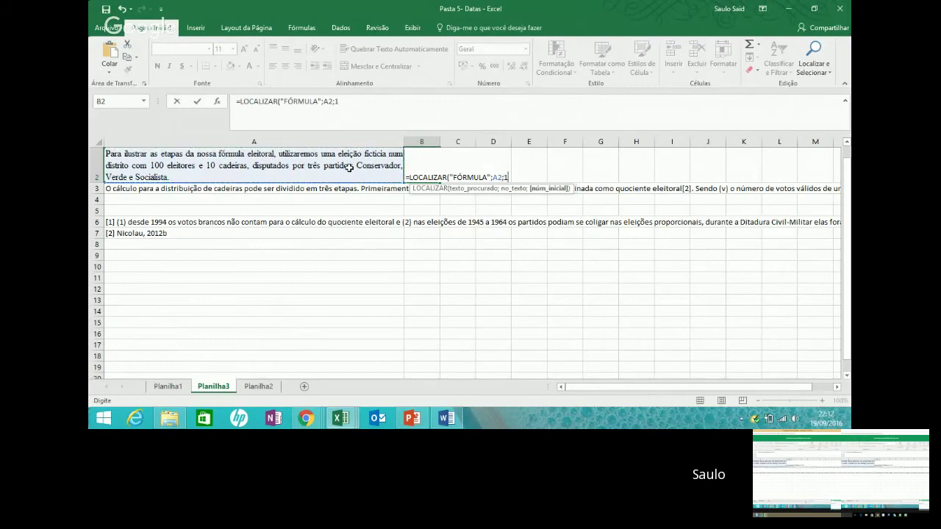
{"action": "key", "text": "Return"}
Fill the LOCALIZAR formula from B2 down through B7 so it covers the remaining pasted lines.
{"action": "left_click", "coordinate": [429, 173]}
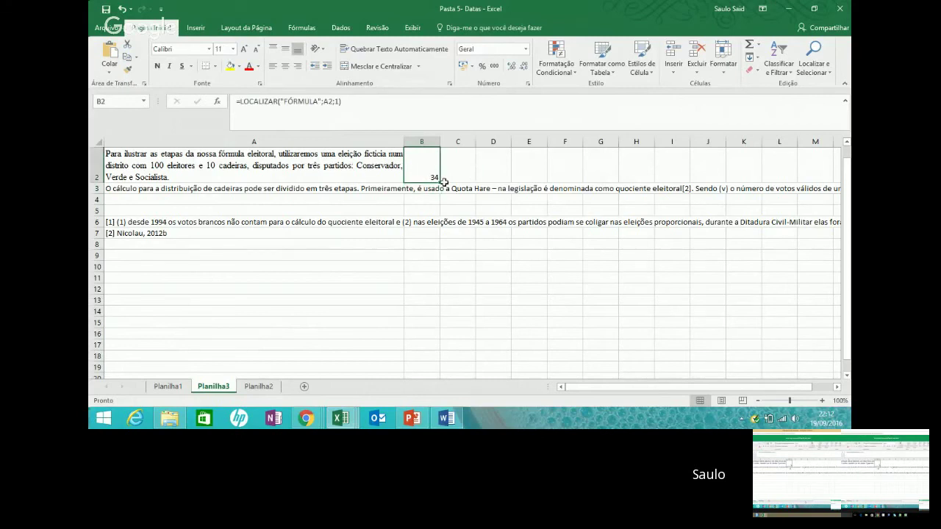
{"action": "left_click_drag", "start_coordinate": [438, 182], "coordinate": [438, 195]}
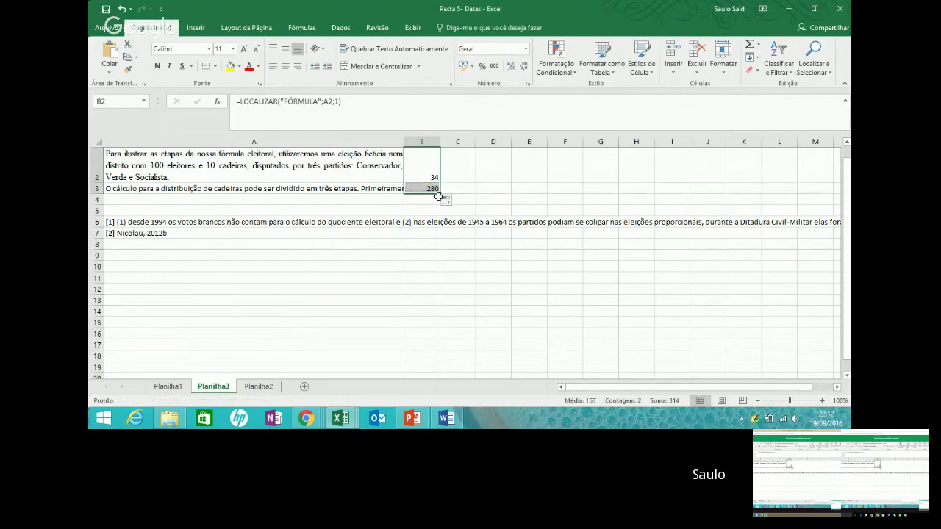
{"action": "left_click", "coordinate": [375, 191]}
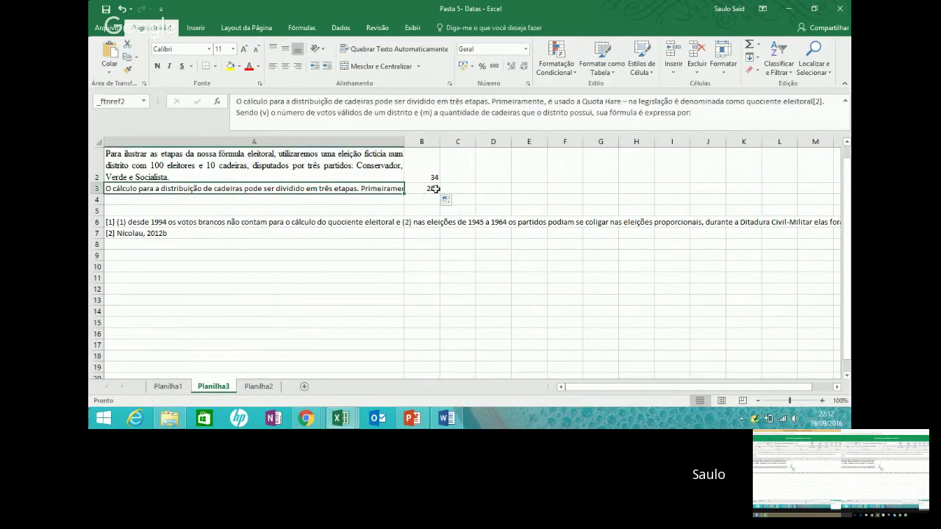
{"action": "left_click", "coordinate": [433, 190]}
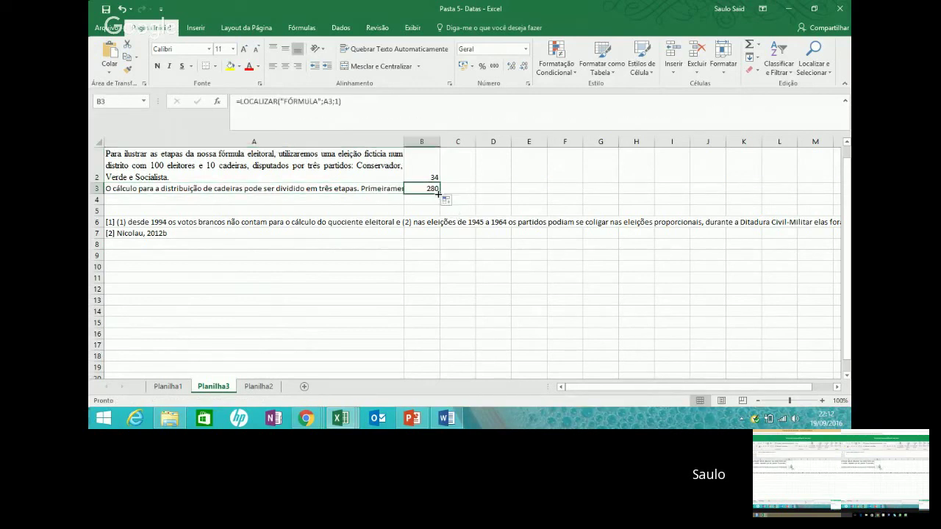
{"action": "left_click_drag", "start_coordinate": [439, 194], "coordinate": [436, 239]}
{"action": "left_click", "coordinate": [430, 233]}
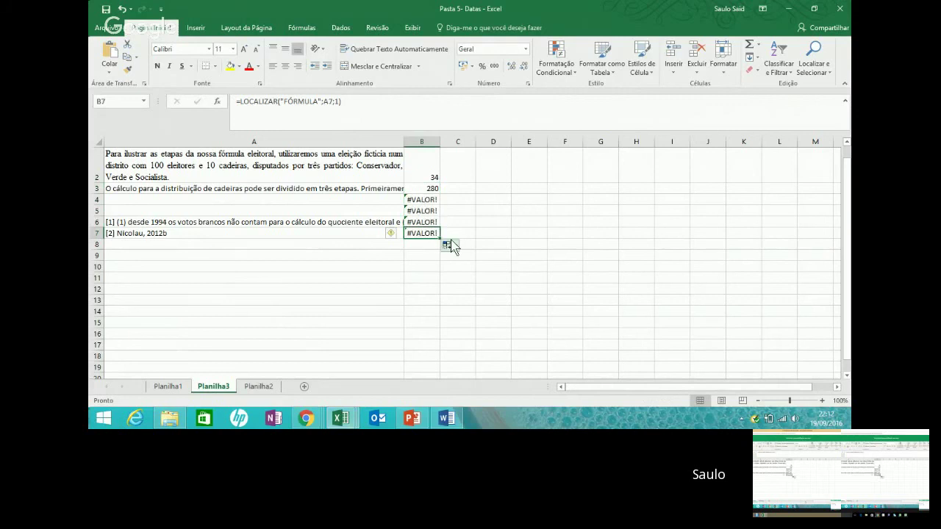
Clear the formula in B2, and fill the LOCALIZAR formula from B3 up through B1.
{"action": "key", "text": "Up"}
{"action": "key", "text": "Up"}
{"action": "key", "text": "Up"}
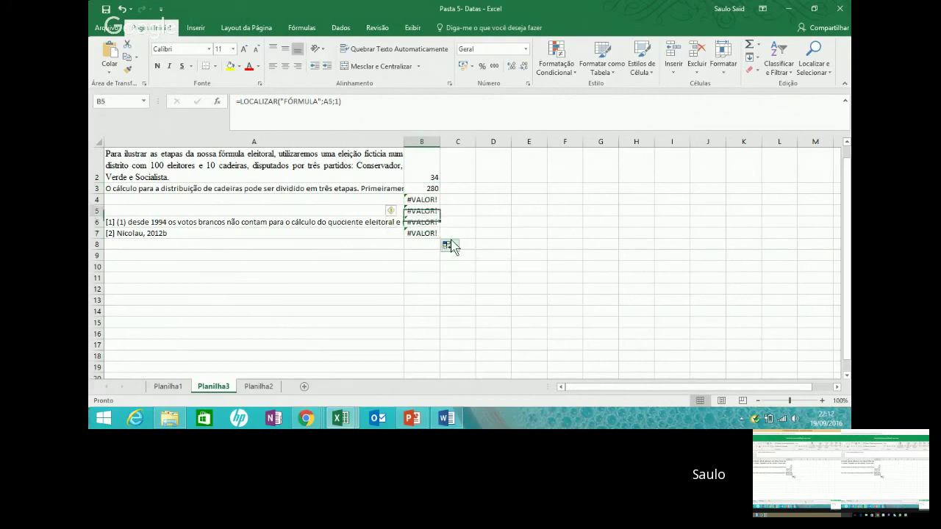
{"action": "scroll", "coordinate": [451, 247], "scroll_direction": "up", "scroll_amount": 1}
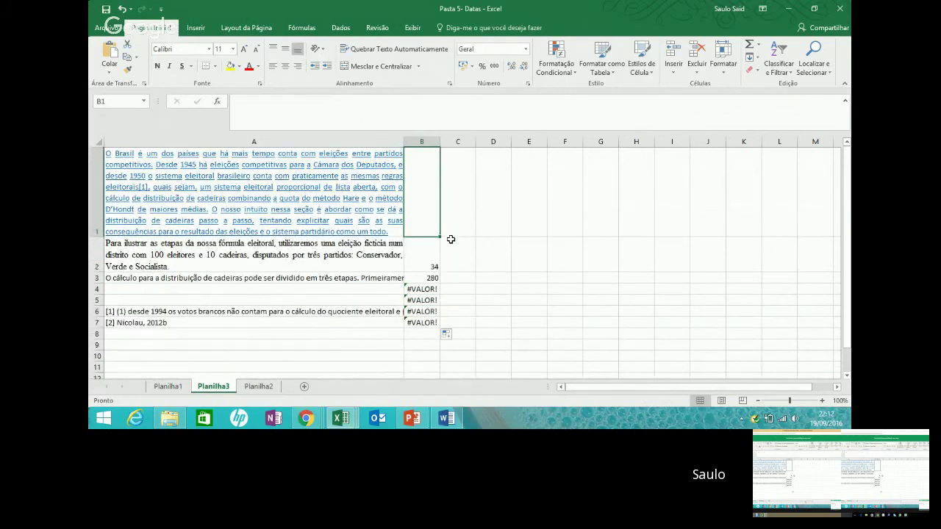
{"action": "left_click", "coordinate": [432, 256]}
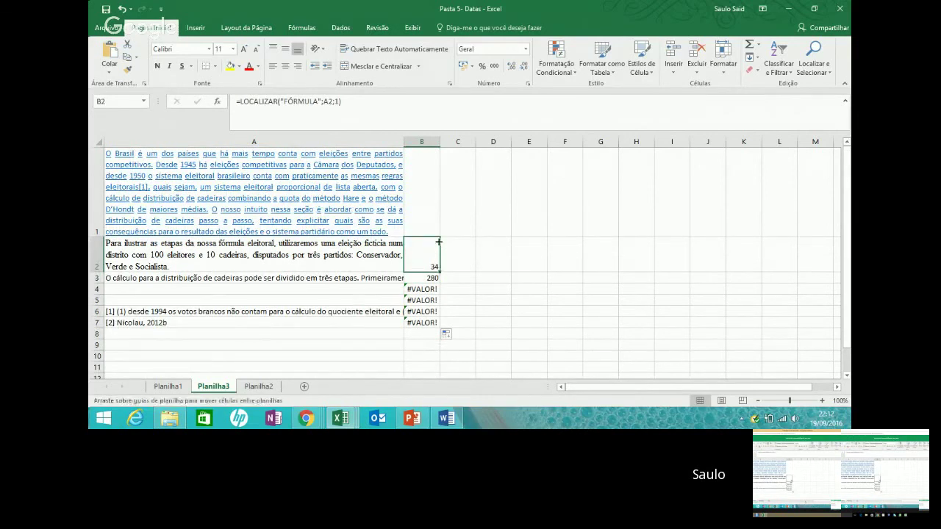
{"action": "key", "text": "Delete"}
{"action": "left_click", "coordinate": [432, 276]}
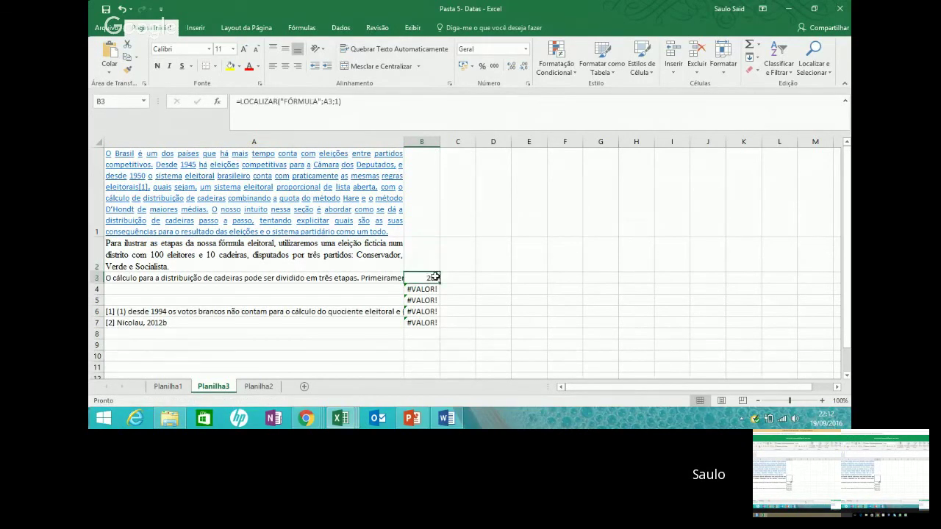
{"action": "left_click_drag", "start_coordinate": [438, 282], "coordinate": [439, 167]}
Select column B and turn on filtering for its LOCALIZAR results.
{"action": "left_click_drag", "start_coordinate": [442, 56], "coordinate": [422, 148]}
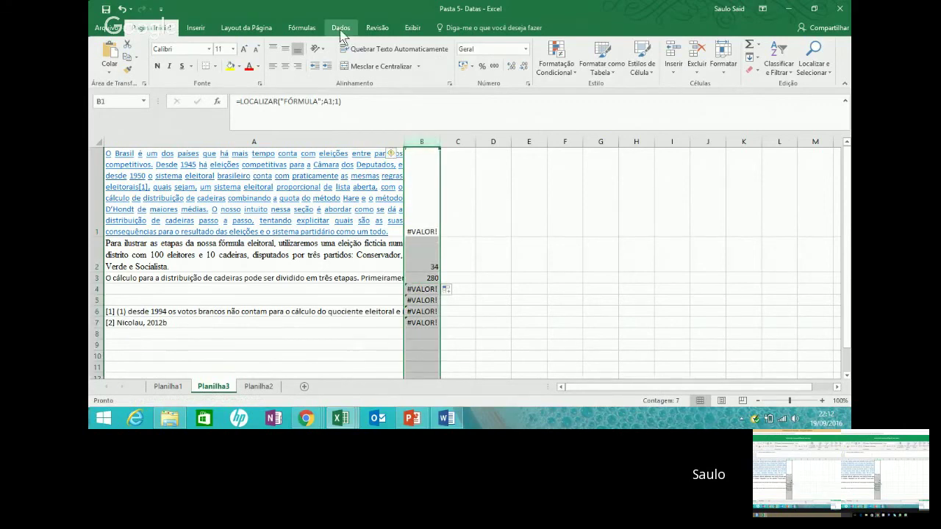
{"action": "left_click", "coordinate": [340, 28]}
{"action": "left_click", "coordinate": [396, 75]}
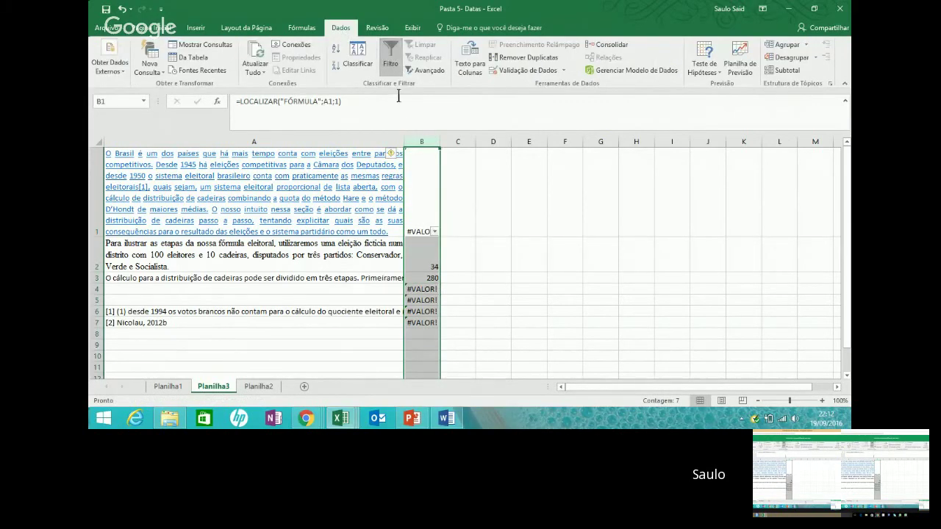
{"action": "left_click", "coordinate": [390, 55]}
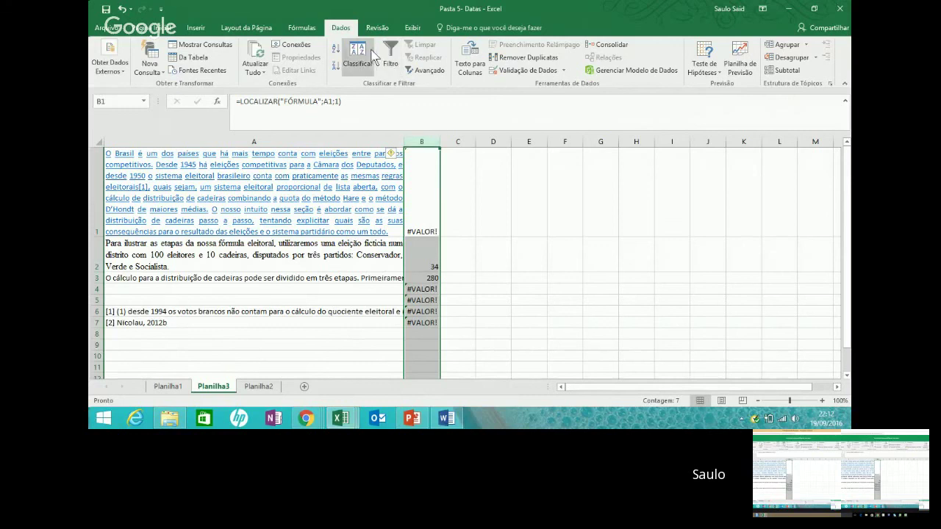
{"action": "left_click", "coordinate": [397, 56]}
{"action": "left_click", "coordinate": [428, 188]}
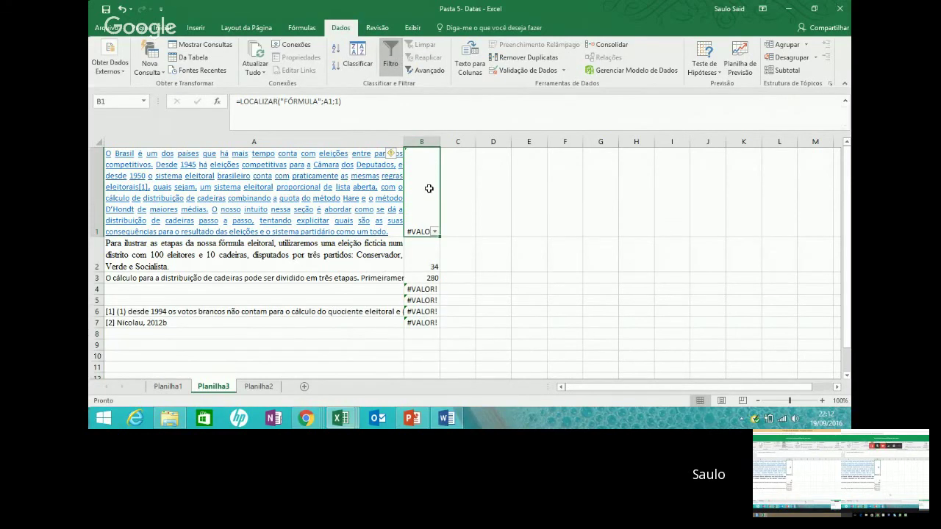
Filter column B to exclude the #VALOR! entries.
{"action": "left_click", "coordinate": [434, 232]}
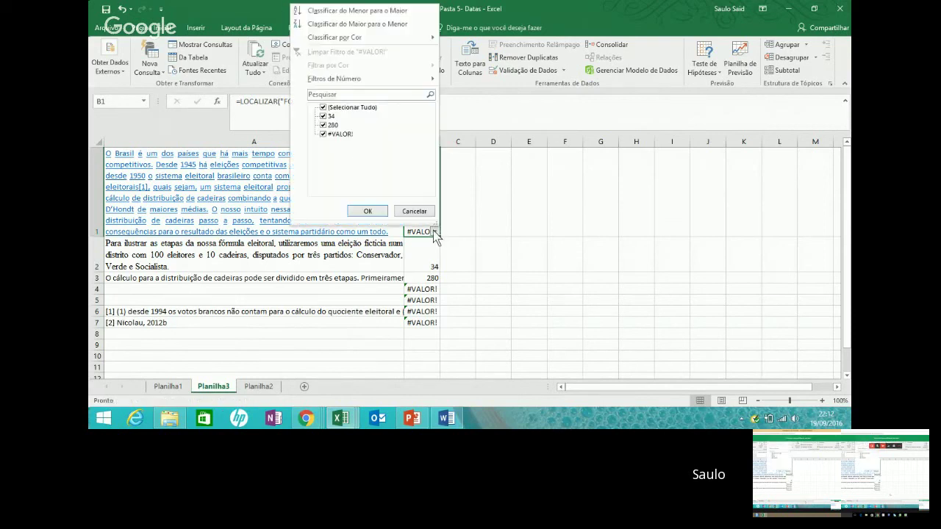
{"action": "left_click", "coordinate": [322, 136]}
{"action": "left_click", "coordinate": [367, 211]}
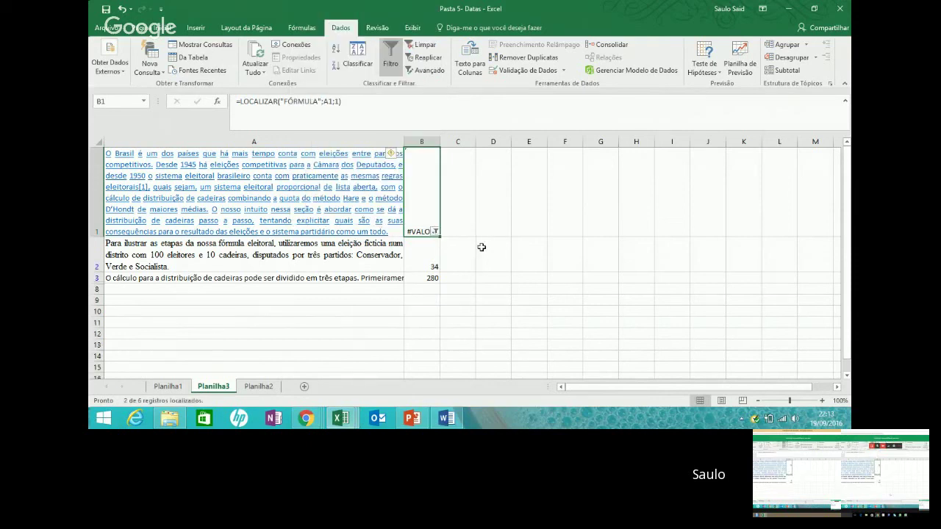
Compare the filtered paragraphs in column A with their LOCALIZAR formulas and results in column B.
{"action": "left_click", "coordinate": [424, 253]}
{"action": "key", "text": "Left"}
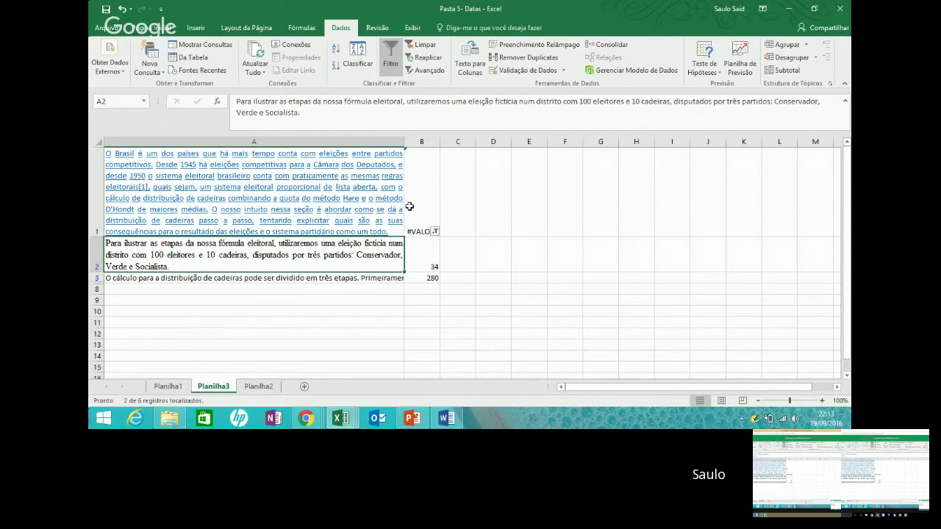
{"action": "left_click", "coordinate": [433, 160]}
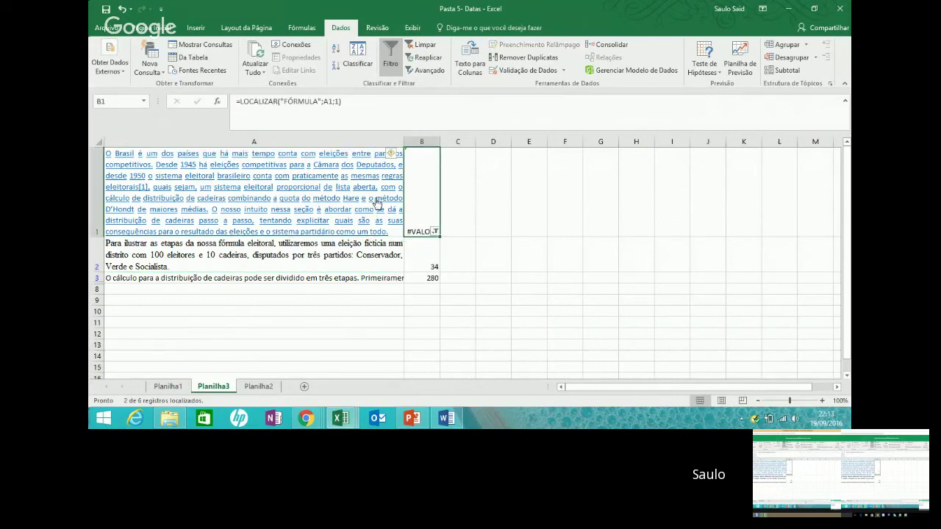
{"action": "left_click", "coordinate": [416, 252]}
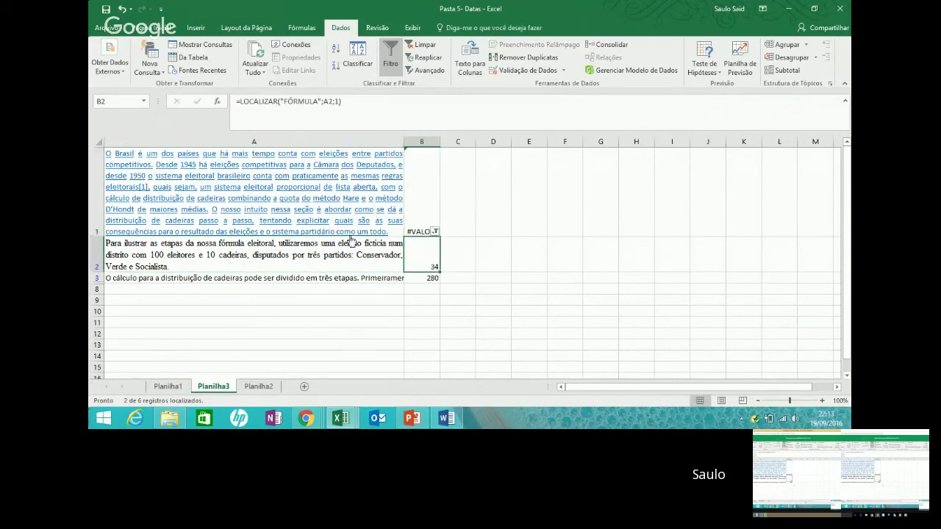
{"action": "left_click", "coordinate": [373, 263]}
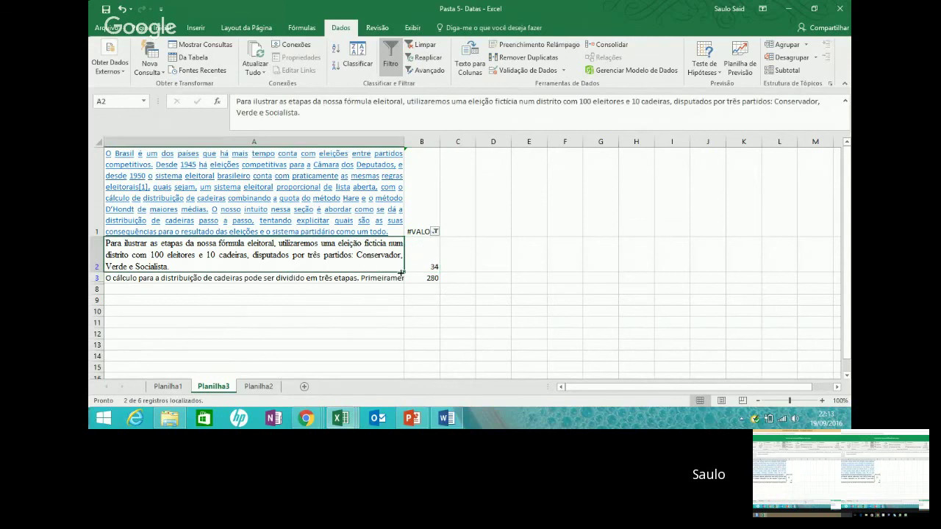
{"action": "left_click", "coordinate": [419, 254]}
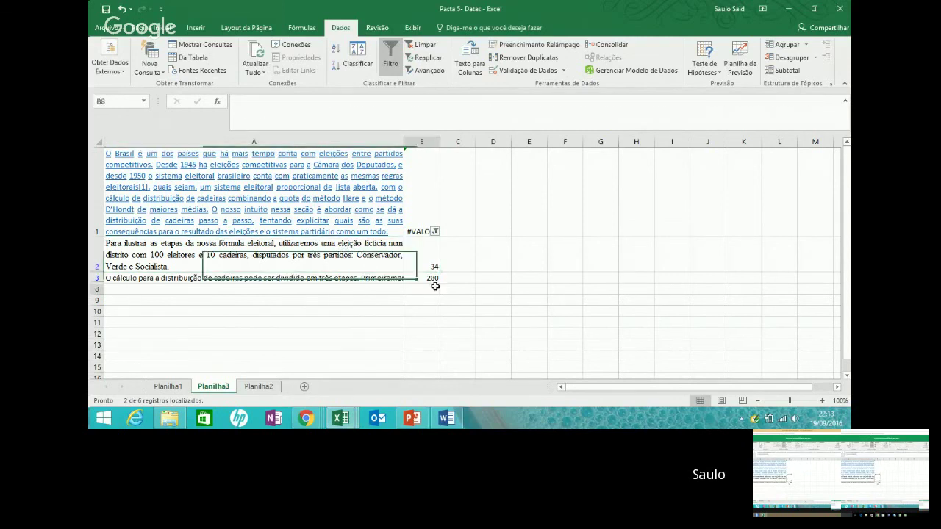
Remove the filter from column B and clear all contents of columns A and B on Planilha3.
{"action": "left_click", "coordinate": [345, 245]}
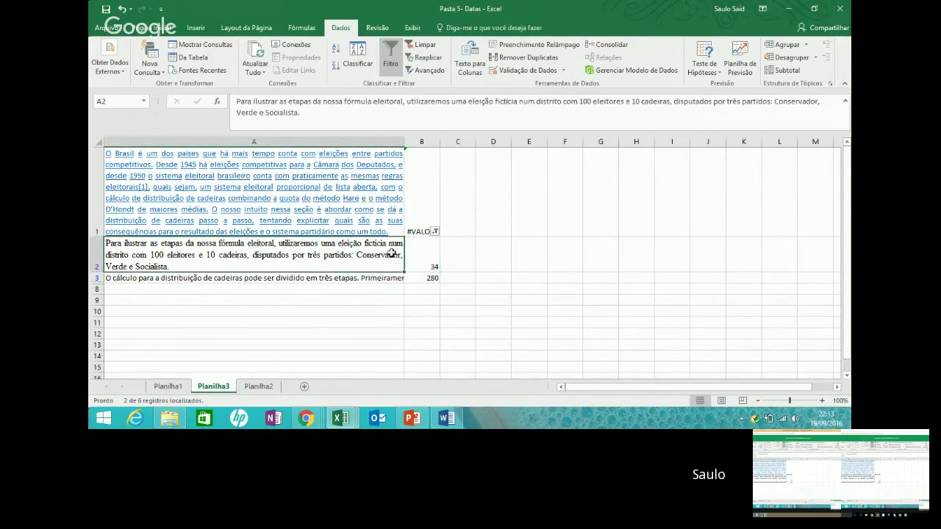
{"action": "left_click", "coordinate": [390, 55]}
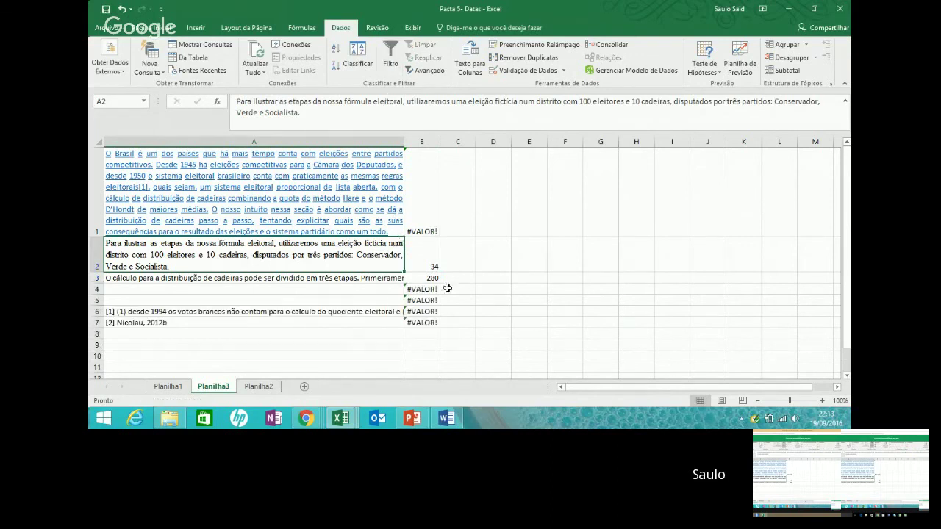
{"action": "left_click", "coordinate": [416, 192]}
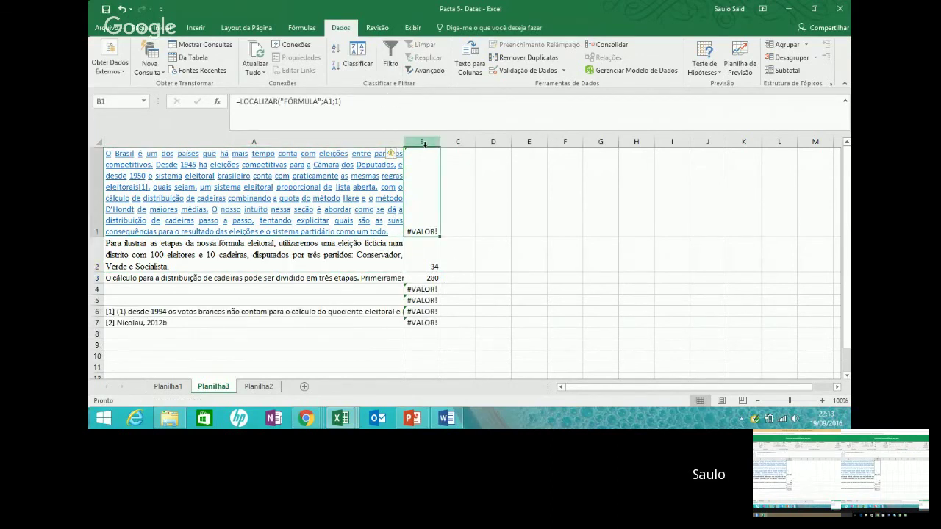
{"action": "left_click_drag", "start_coordinate": [422, 141], "coordinate": [286, 112]}
{"action": "key", "text": "Delete"}
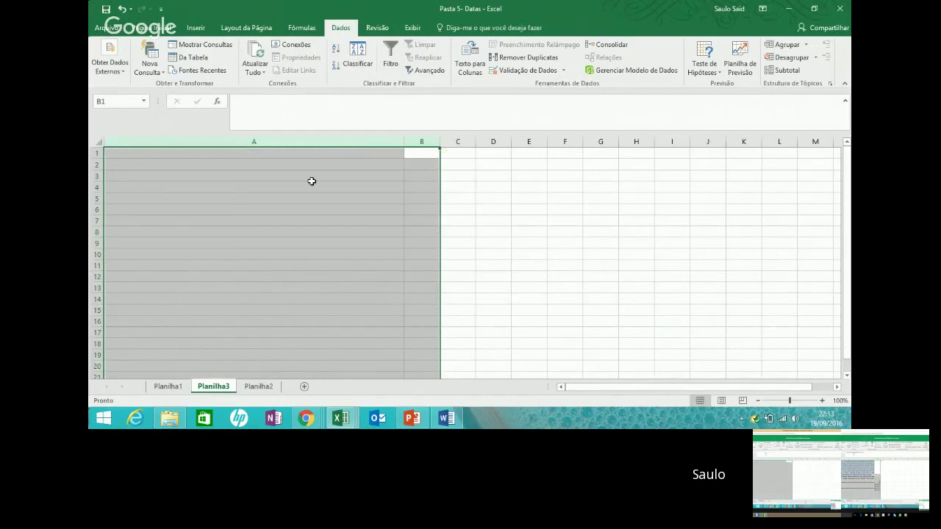
Switch to the Aula 3 - Expandida presentation in PowerPoint and select slide 19.
{"action": "left_click", "coordinate": [410, 418]}
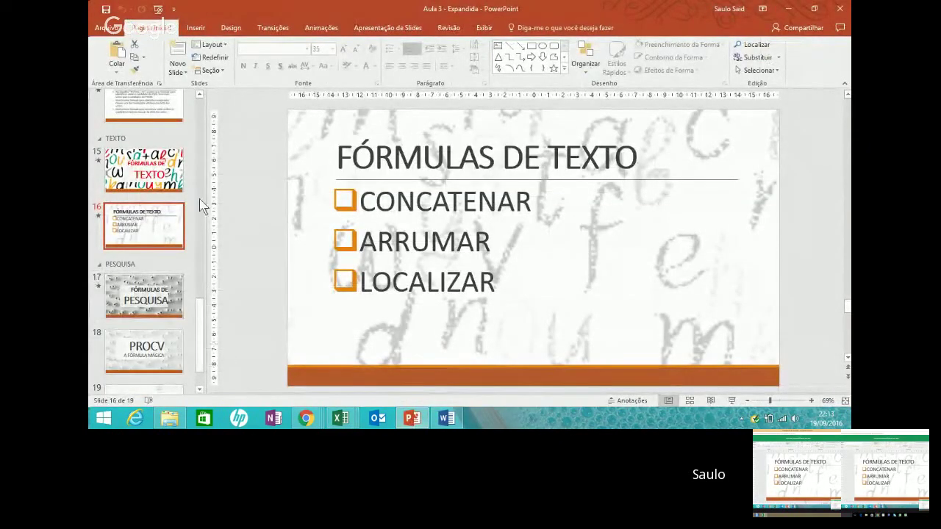
{"action": "scroll", "coordinate": [197, 386], "scroll_direction": "down", "scroll_amount": 2}
{"action": "scroll", "coordinate": [194, 384], "scroll_direction": "down", "scroll_amount": 1}
{"action": "left_click", "coordinate": [157, 352]}
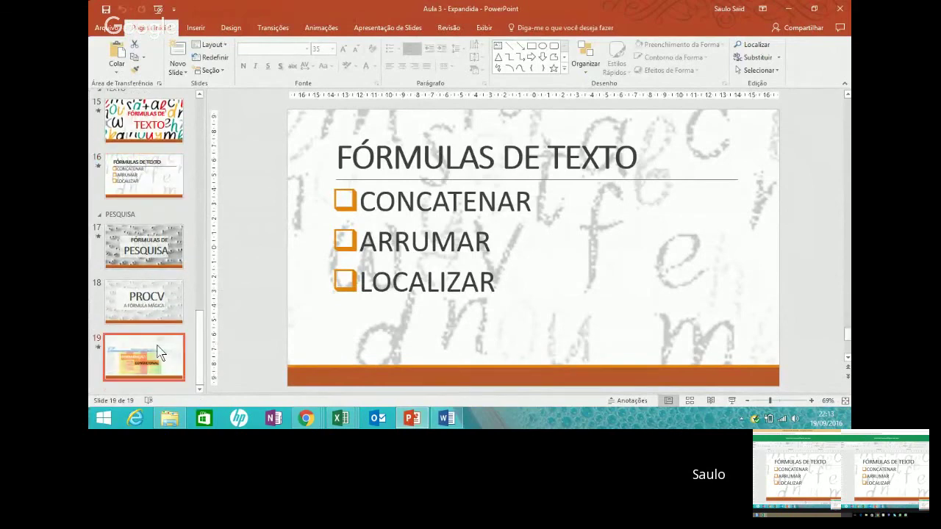
Run the slide show from the opening Fórmulas slide, advance through the formula sections, and exit it.
{"action": "key", "text": "F5"}
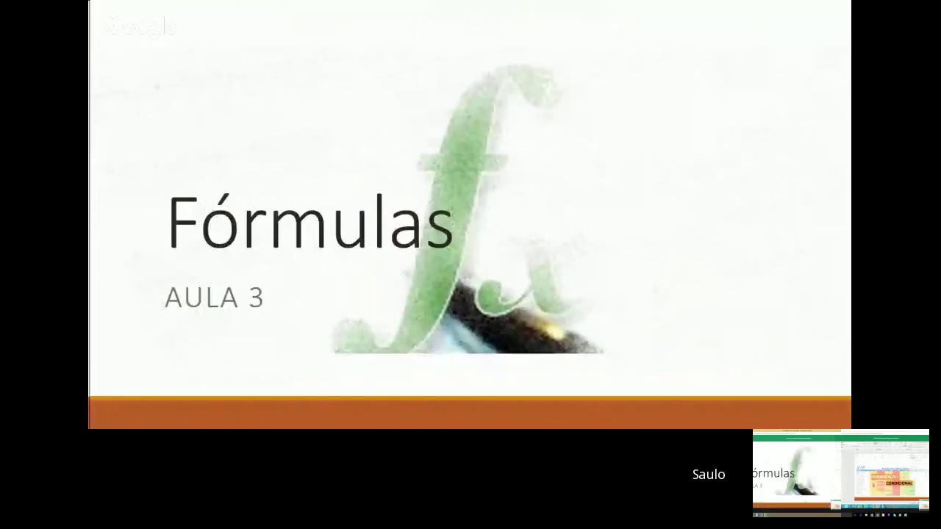
{"action": "key", "text": "Right"}
{"action": "key", "text": "Right"}
{"action": "key", "text": "Right"}
{"action": "key", "text": "Right"}
{"action": "key", "text": "Right"}
{"action": "key", "text": "Right"}
{"action": "key", "text": "Right"}
{"action": "key", "text": "Right"}
{"action": "key", "text": "Right"}
{"action": "key", "text": "Right"}
{"action": "key", "text": "Right"}
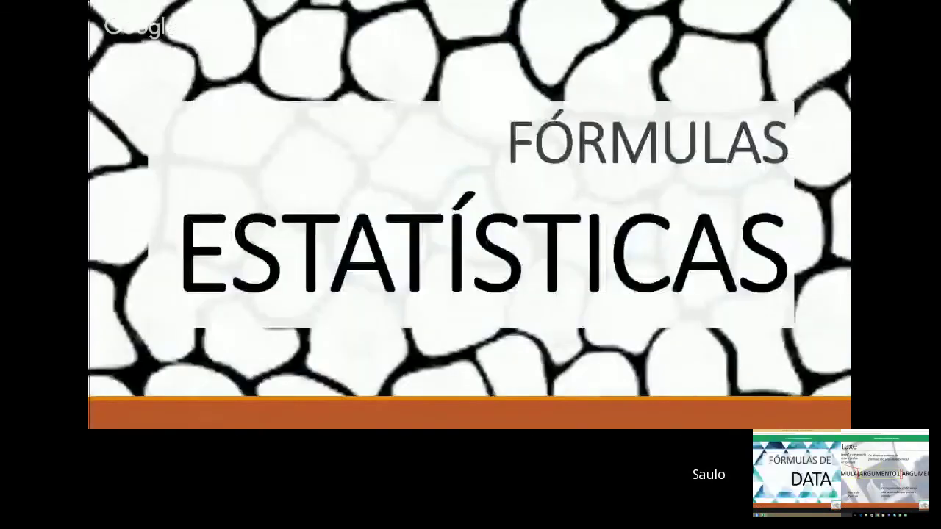
{"action": "key", "text": "Right"}
{"action": "key", "text": "Right"}
{"action": "key", "text": "Right"}
{"action": "key", "text": "Escape"}
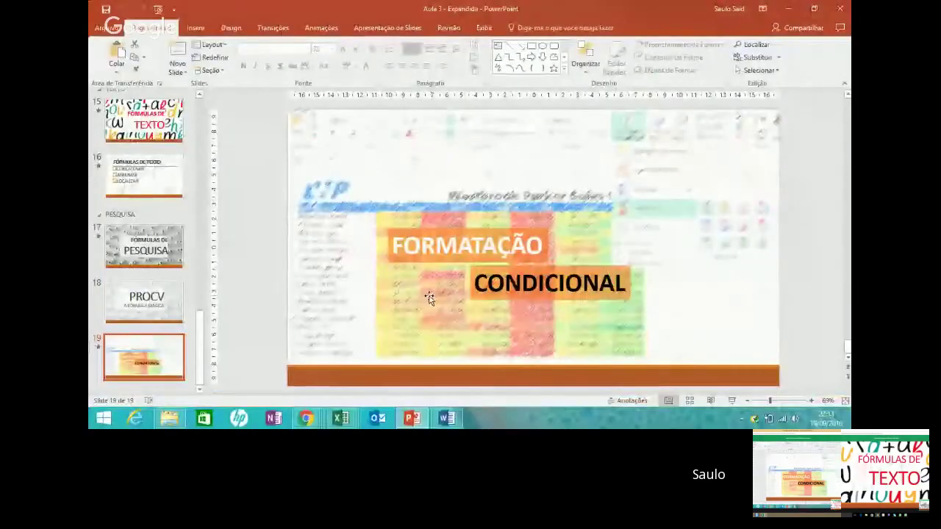
Switch to the Google Hangouts window in Chrome and play the applause sound effect.
{"action": "mouse_move", "coordinate": [306, 418]}
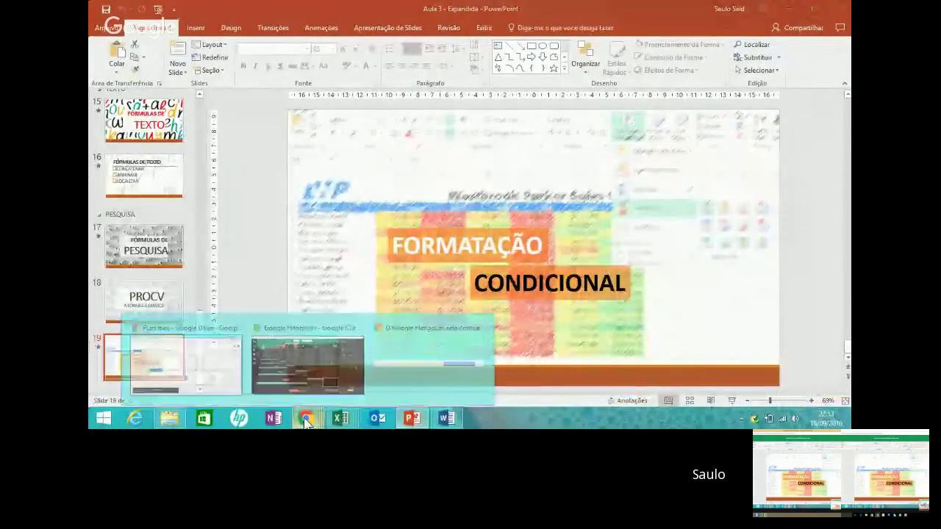
{"action": "left_click", "coordinate": [297, 356]}
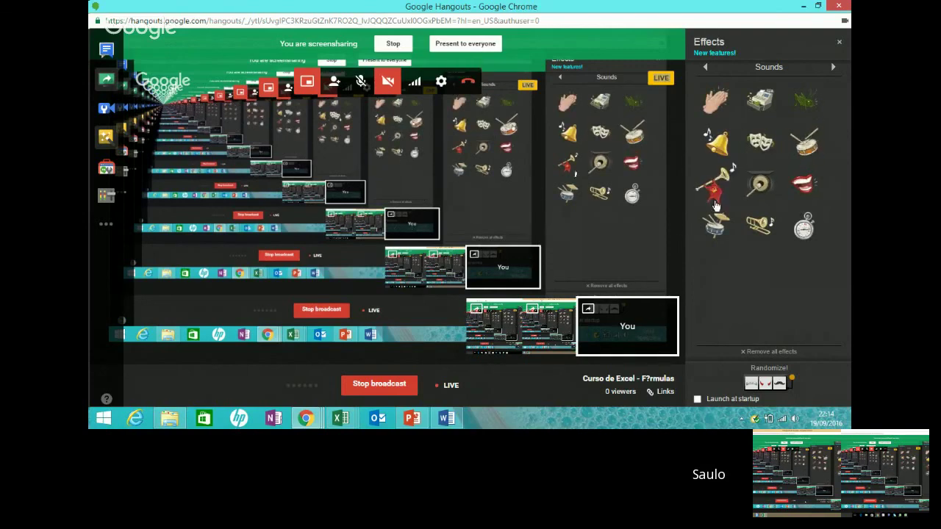
{"action": "left_click", "coordinate": [717, 110]}
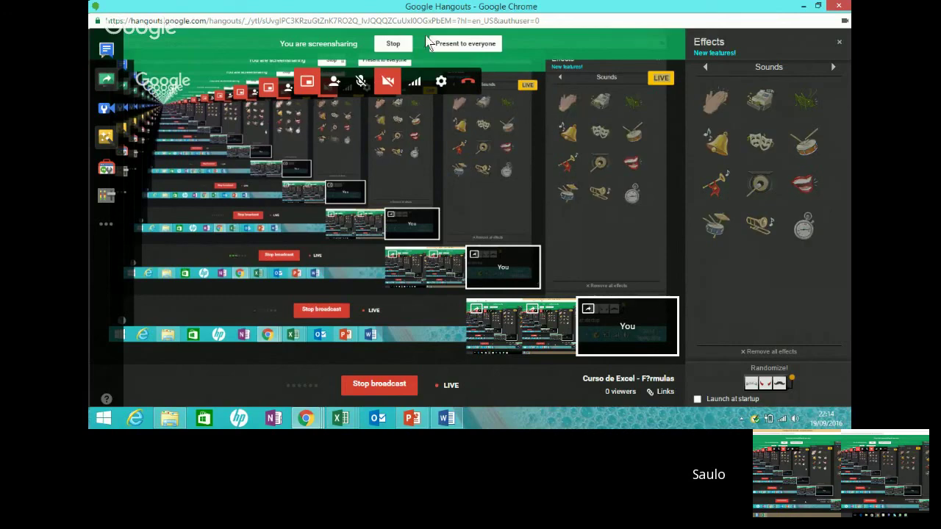